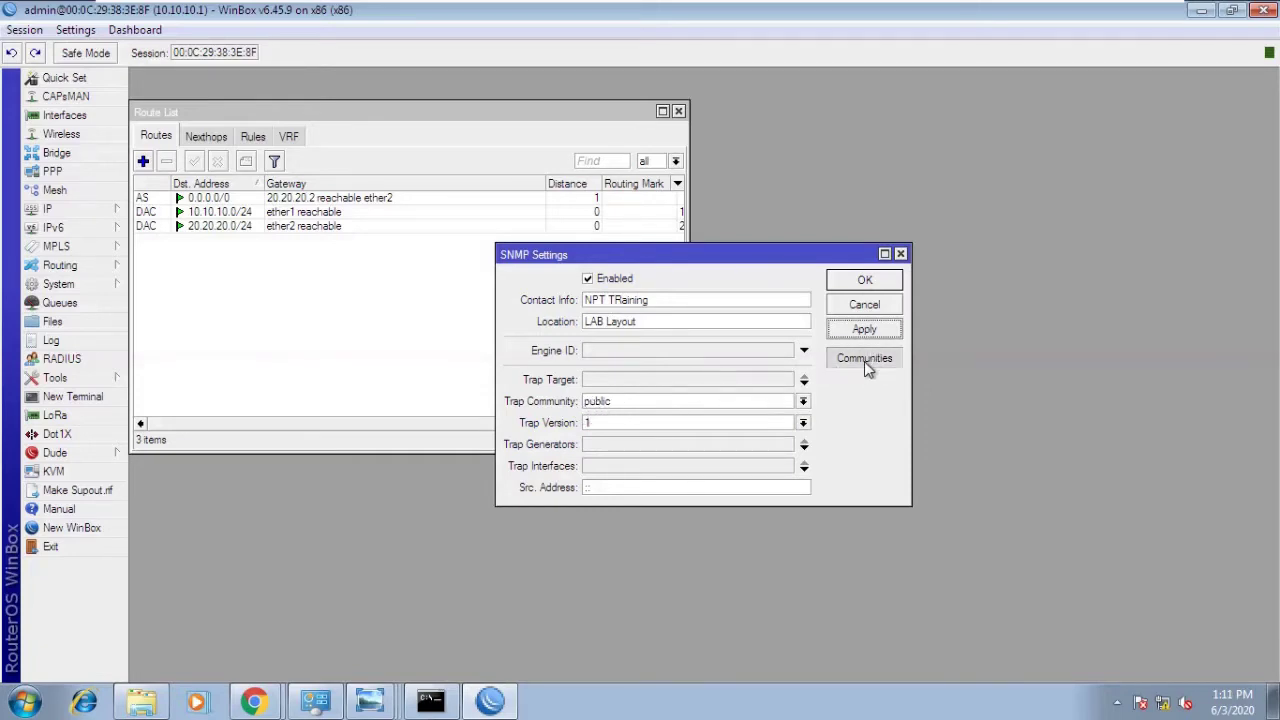
- Create the SNMP community npt with addresses 0.0.0.0/0, security none and read-only access
left_click(864, 361)
left_click(648, 284)
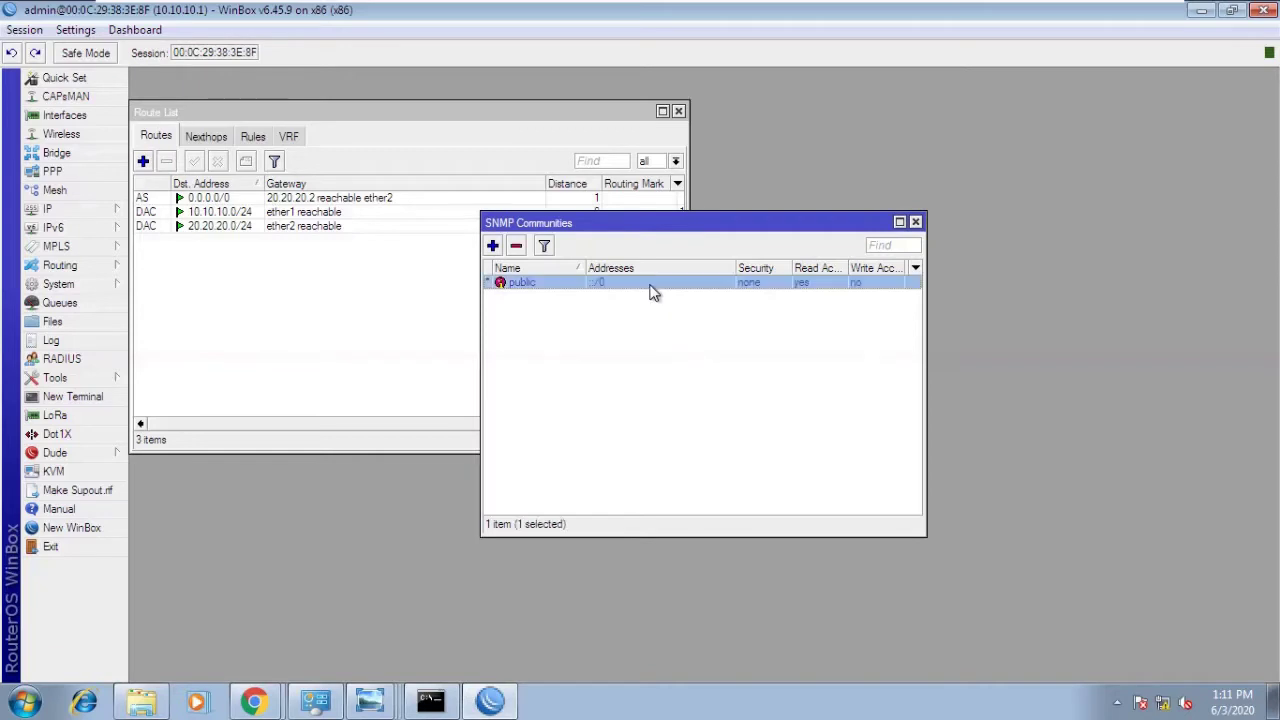
left_click(492, 246)
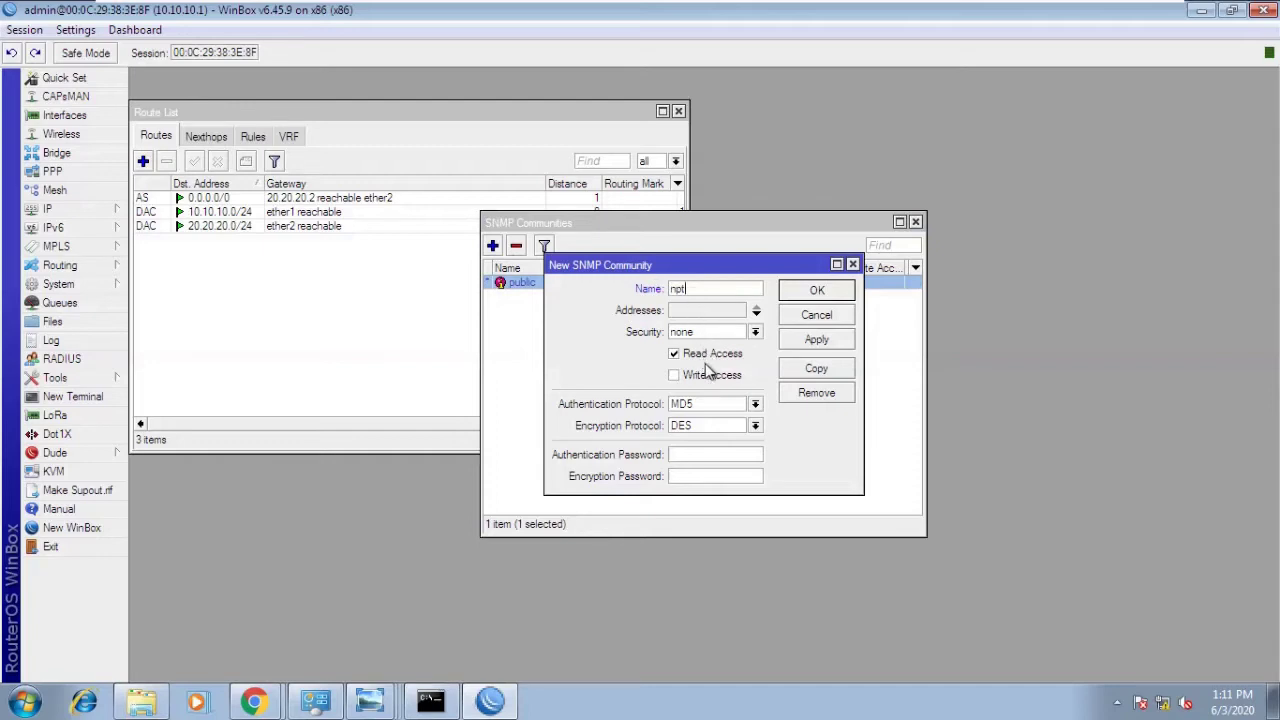
left_click(706, 334)
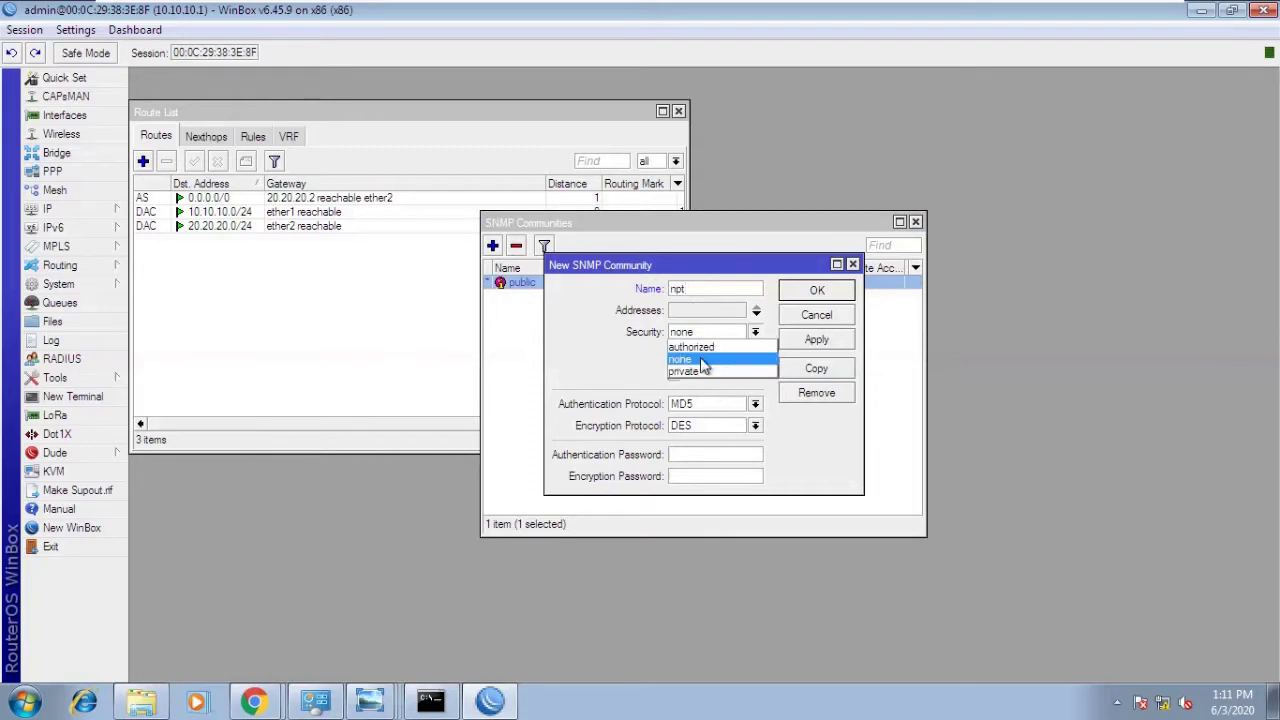
left_click(703, 347)
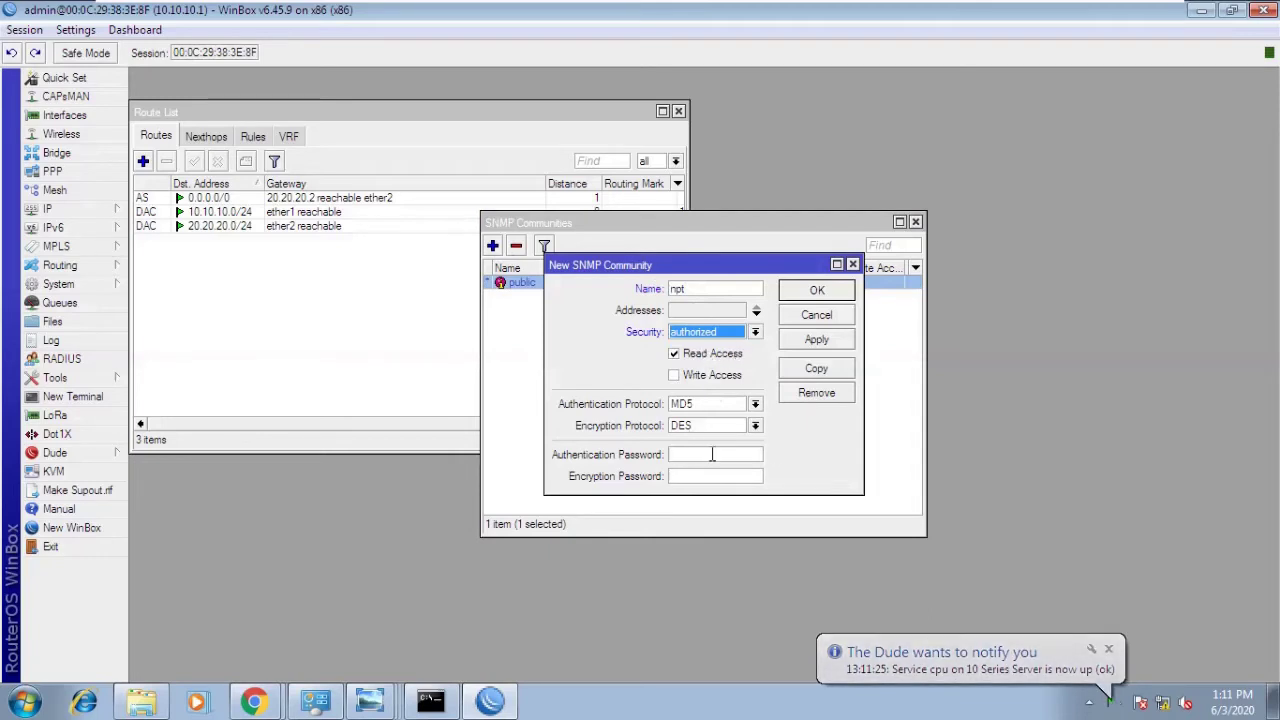
left_click(757, 333)
left_click(738, 359)
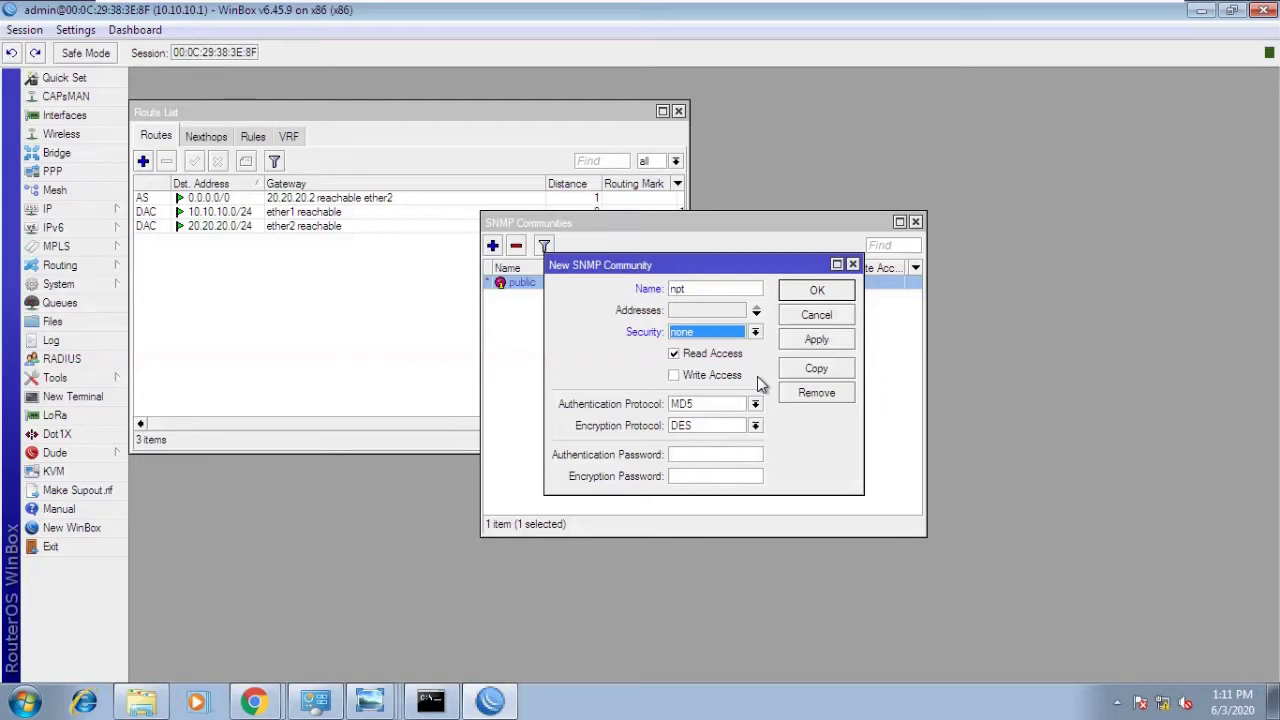
left_click(718, 310)
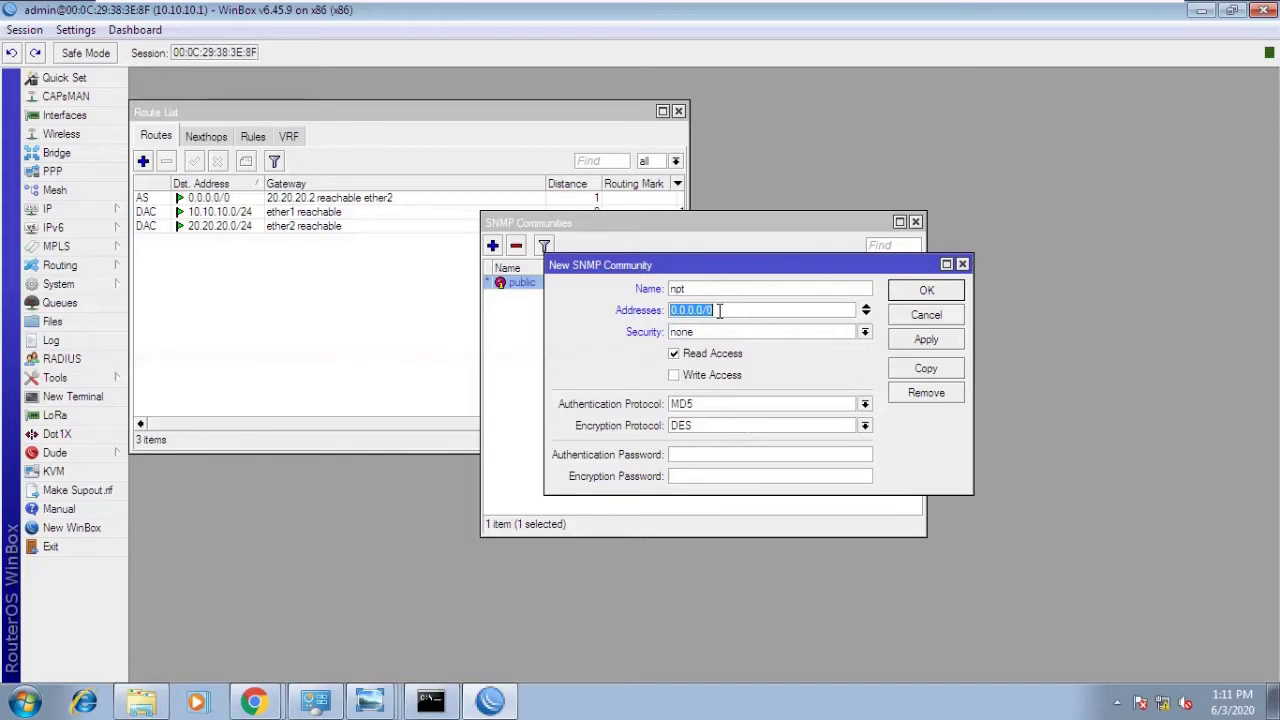
left_click(689, 378)
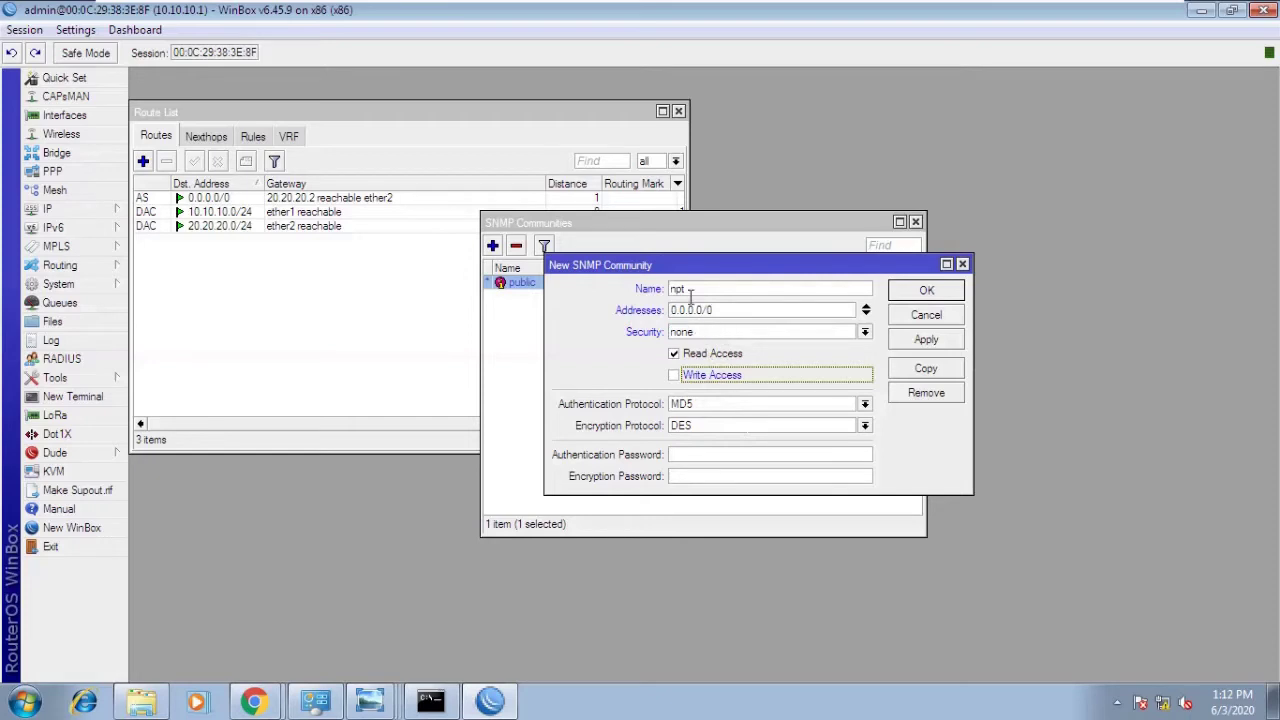
left_click(908, 341)
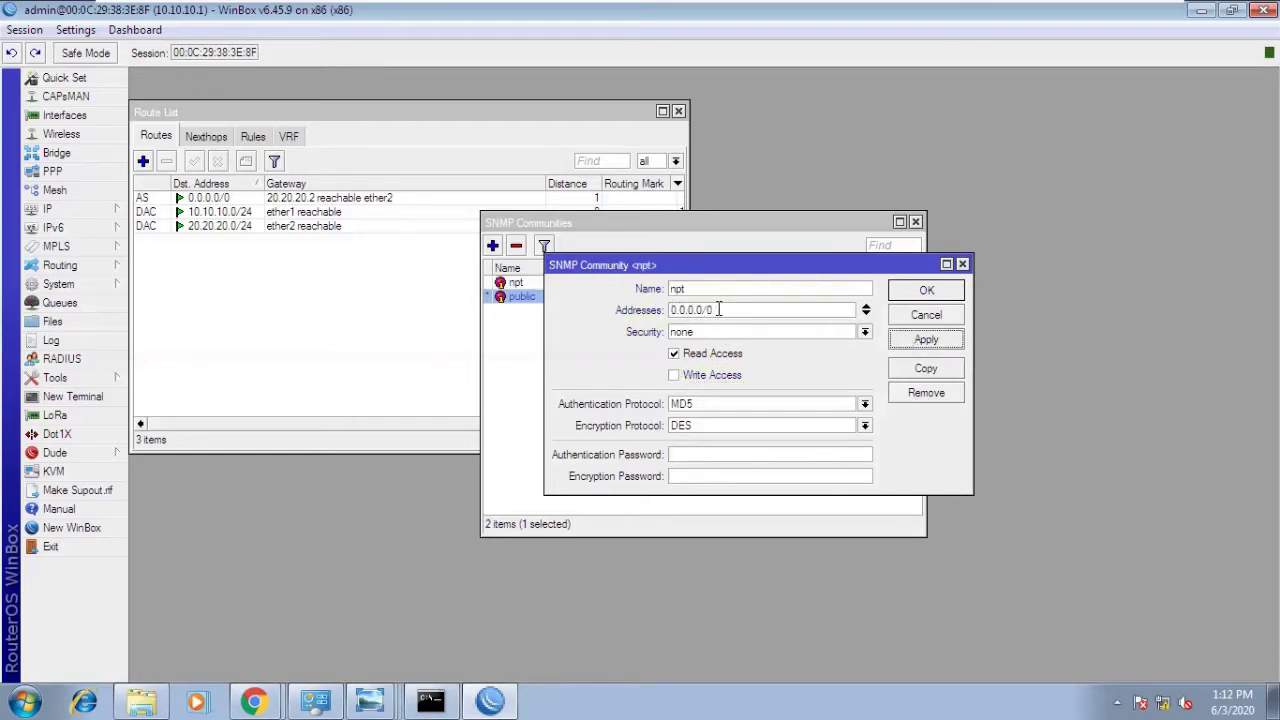
left_click(917, 294)
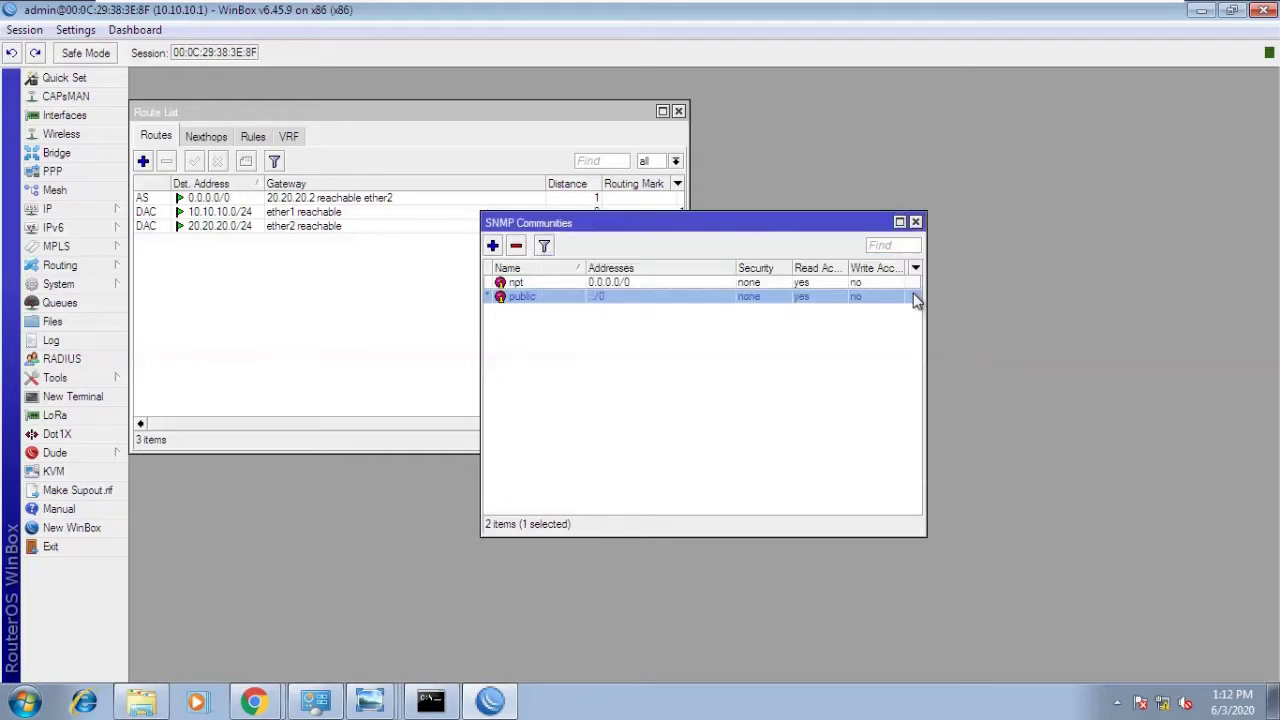
- Try deleting the default public community and dismiss the cannot-remove error
left_click(620, 284)
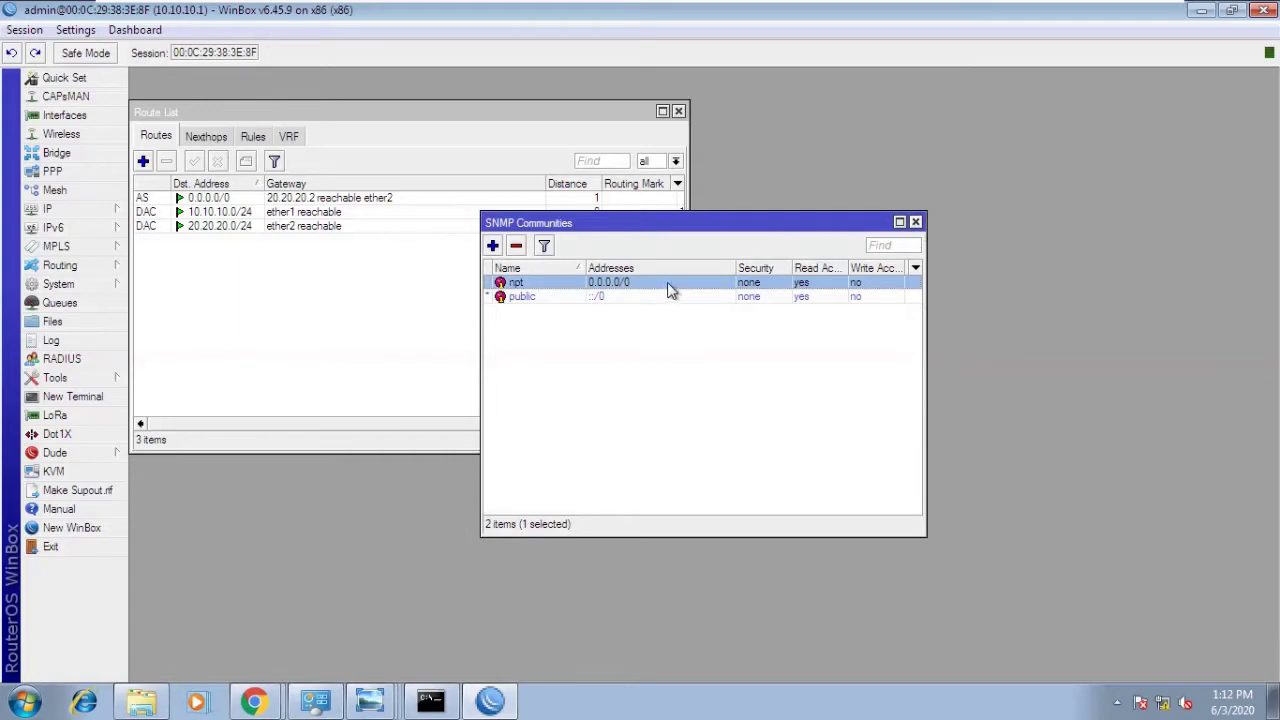
left_click(641, 297)
left_click(516, 246)
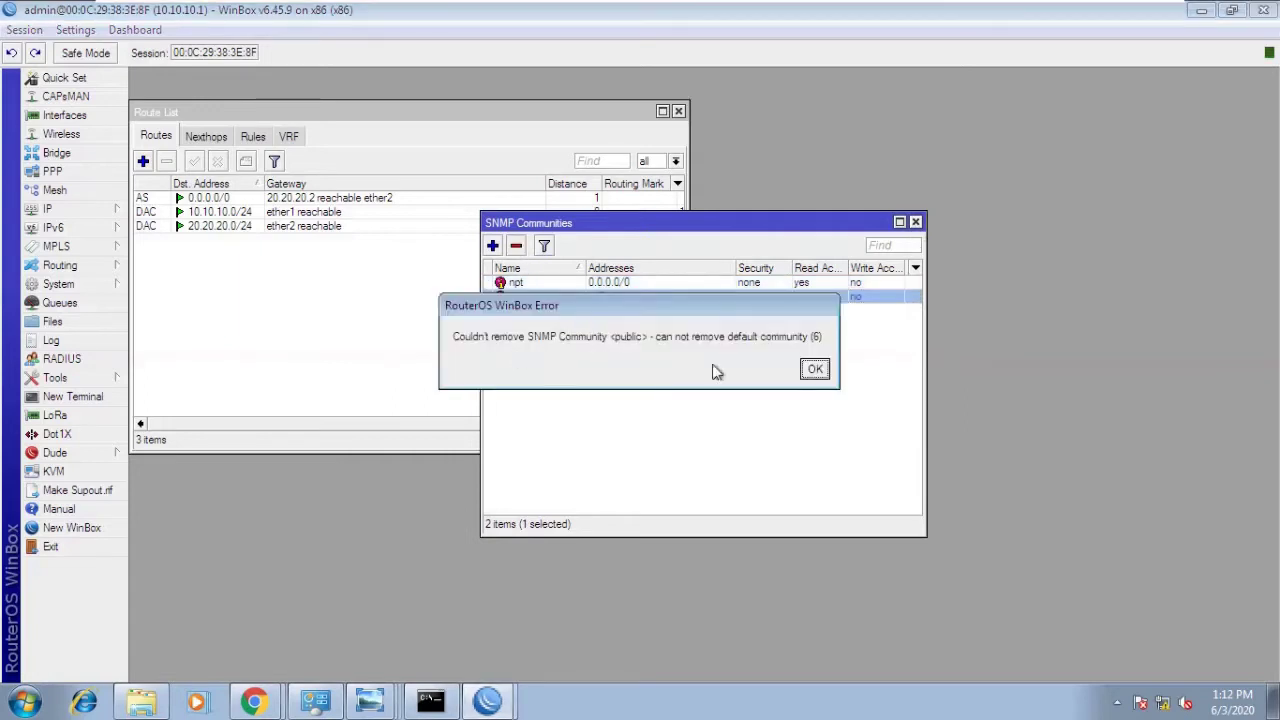
left_click(815, 369)
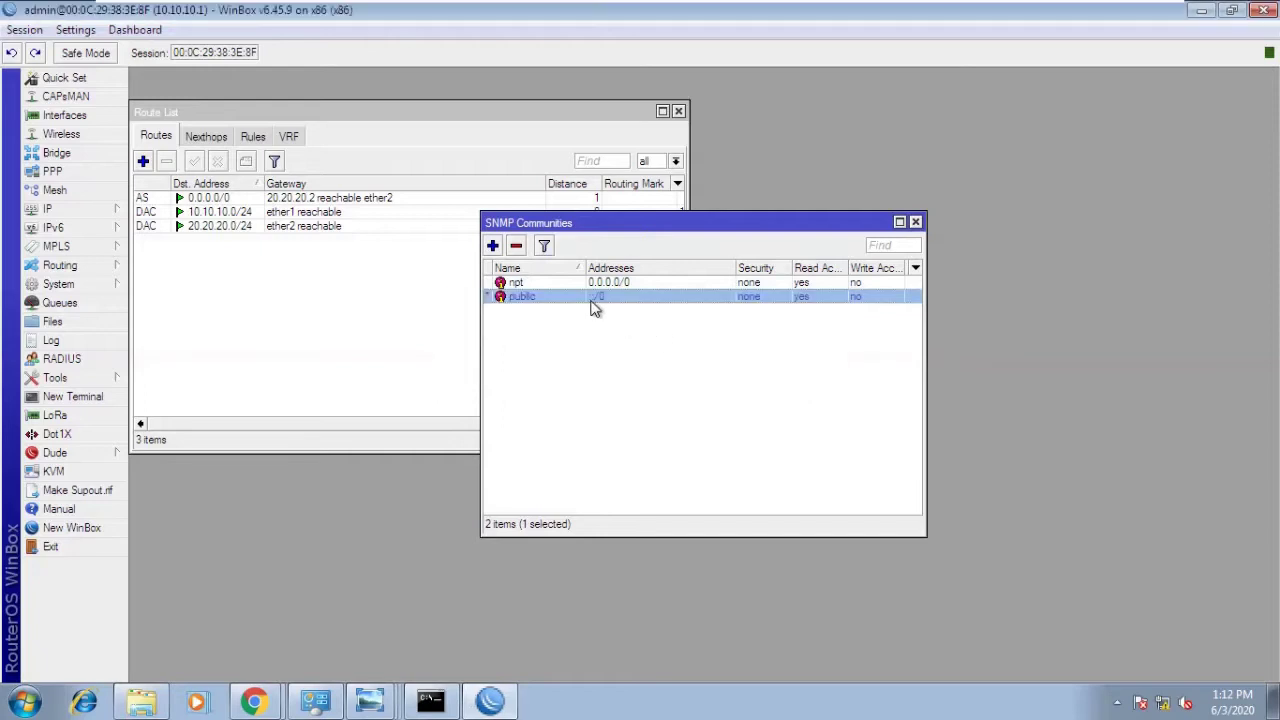
- Rename the public community to public1 and close the communities list
double_click(593, 304)
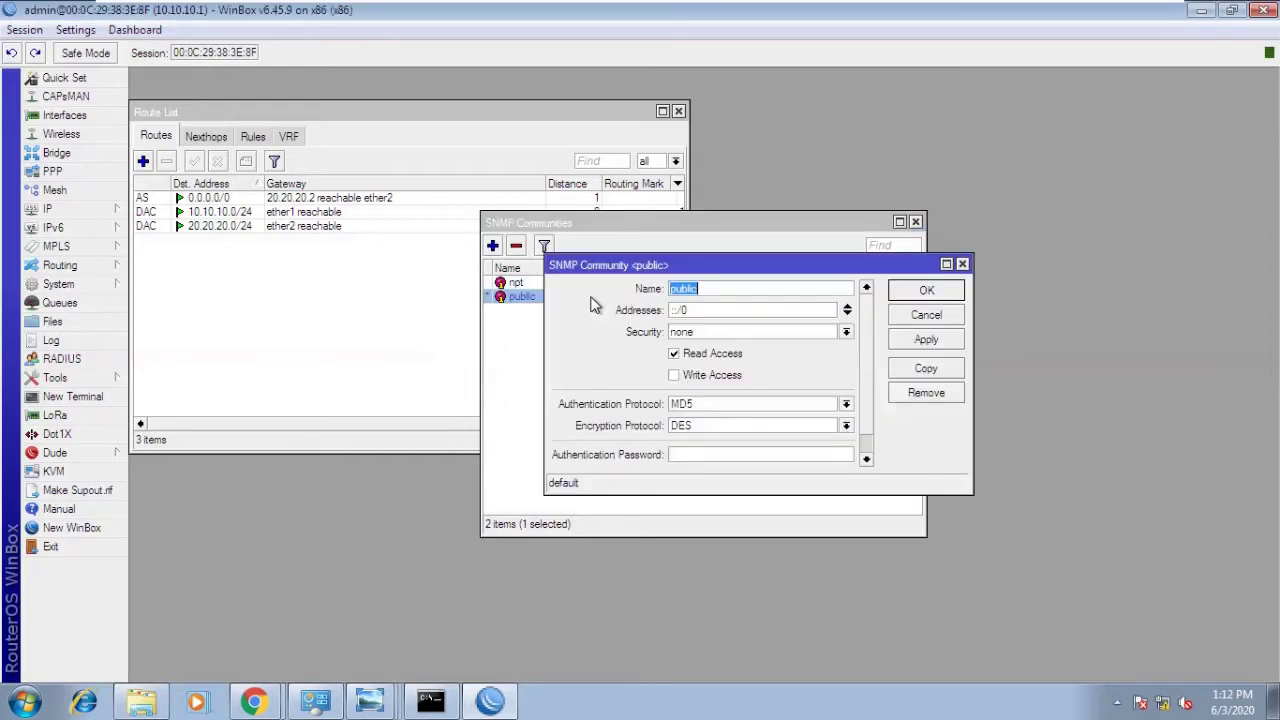
left_click(700, 289)
type("1")
left_click(910, 294)
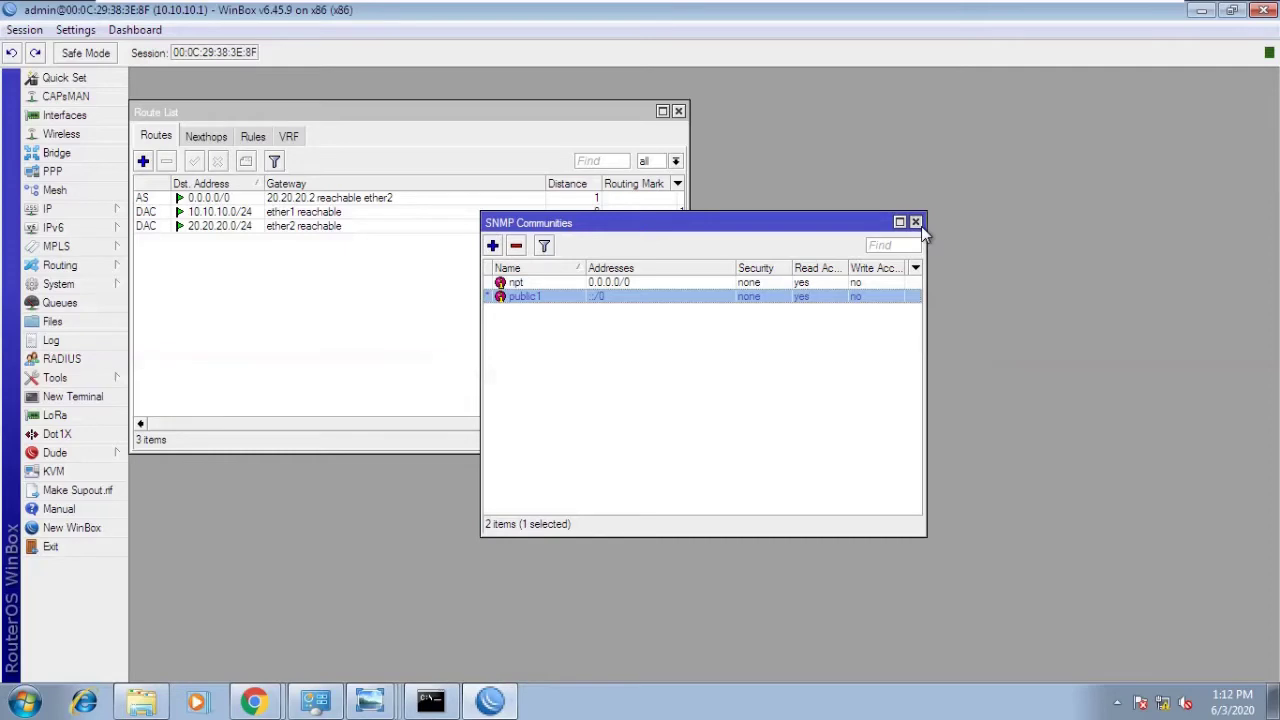
left_click(915, 222)
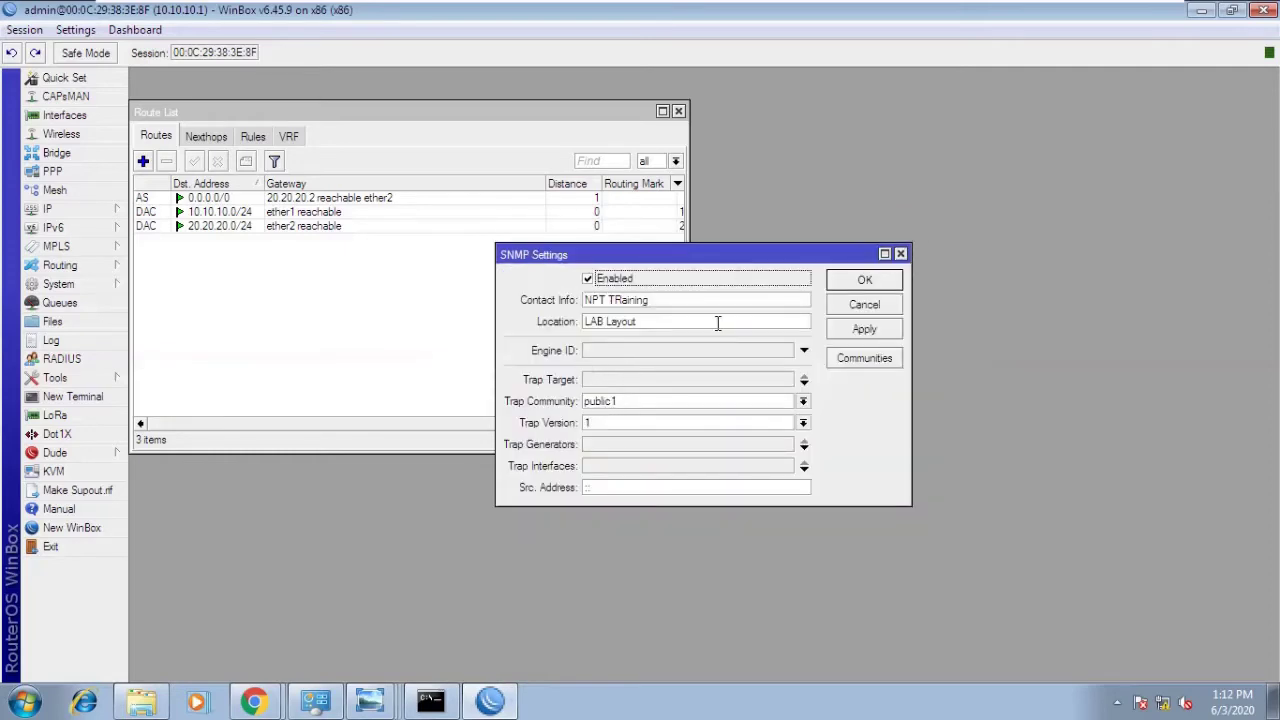
- Choose npt as the Trap Community, apply it, and close SNMP Settings
left_click(603, 405)
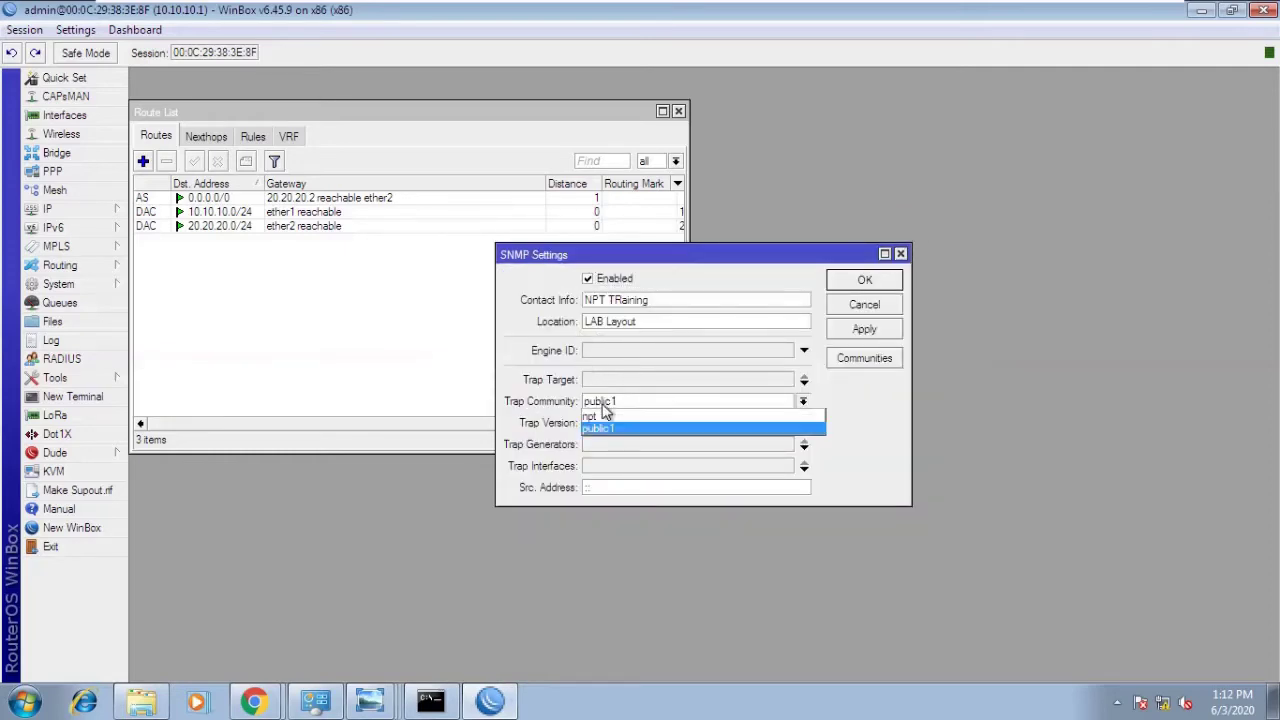
left_click(603, 417)
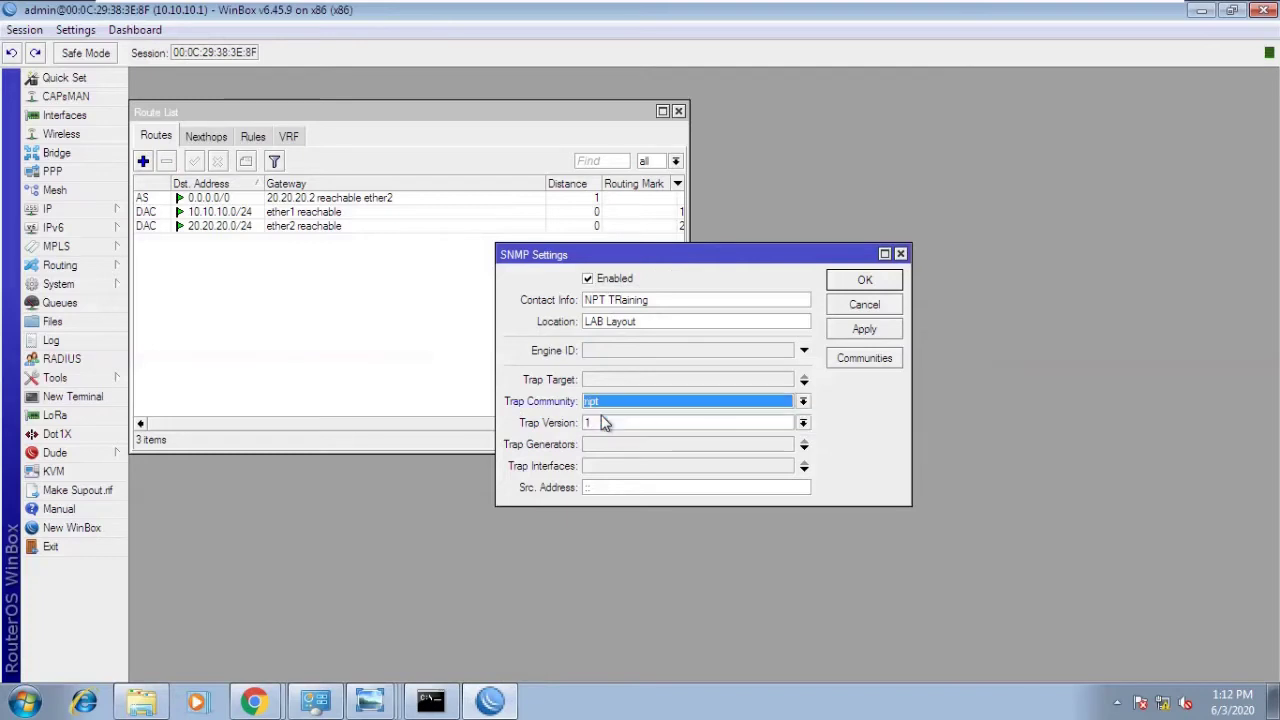
left_click(881, 336)
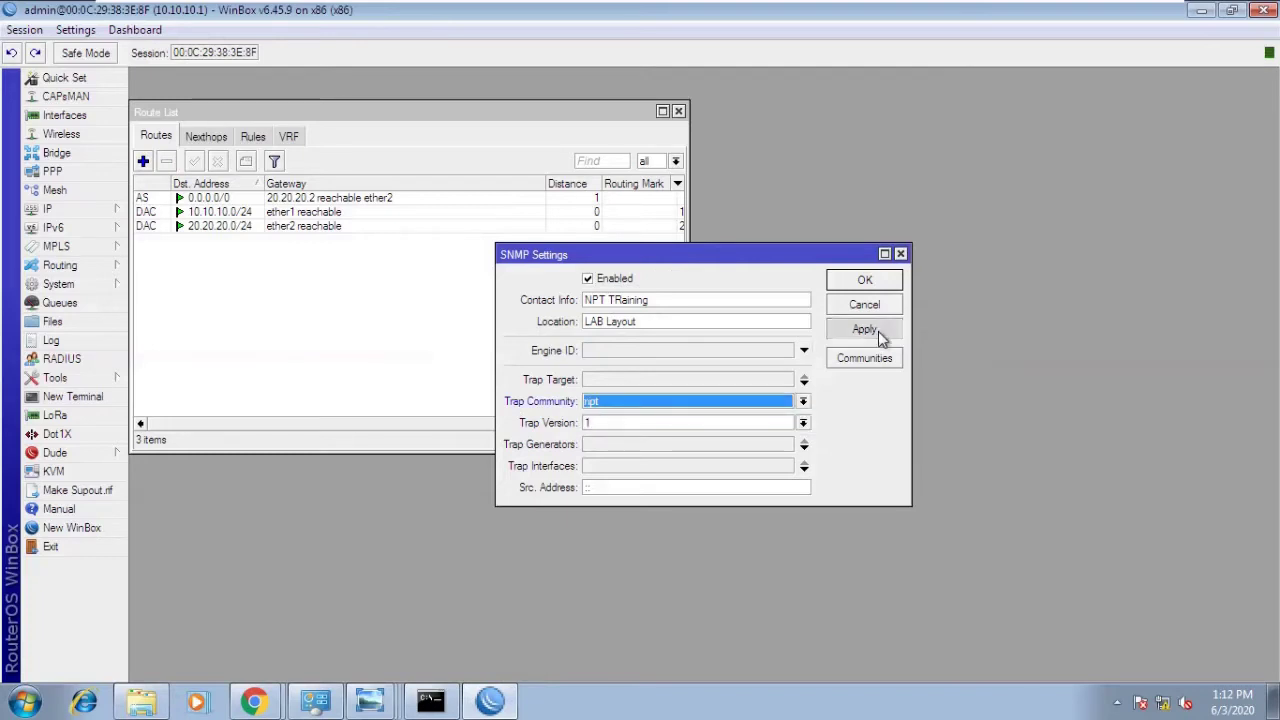
left_click(860, 281)
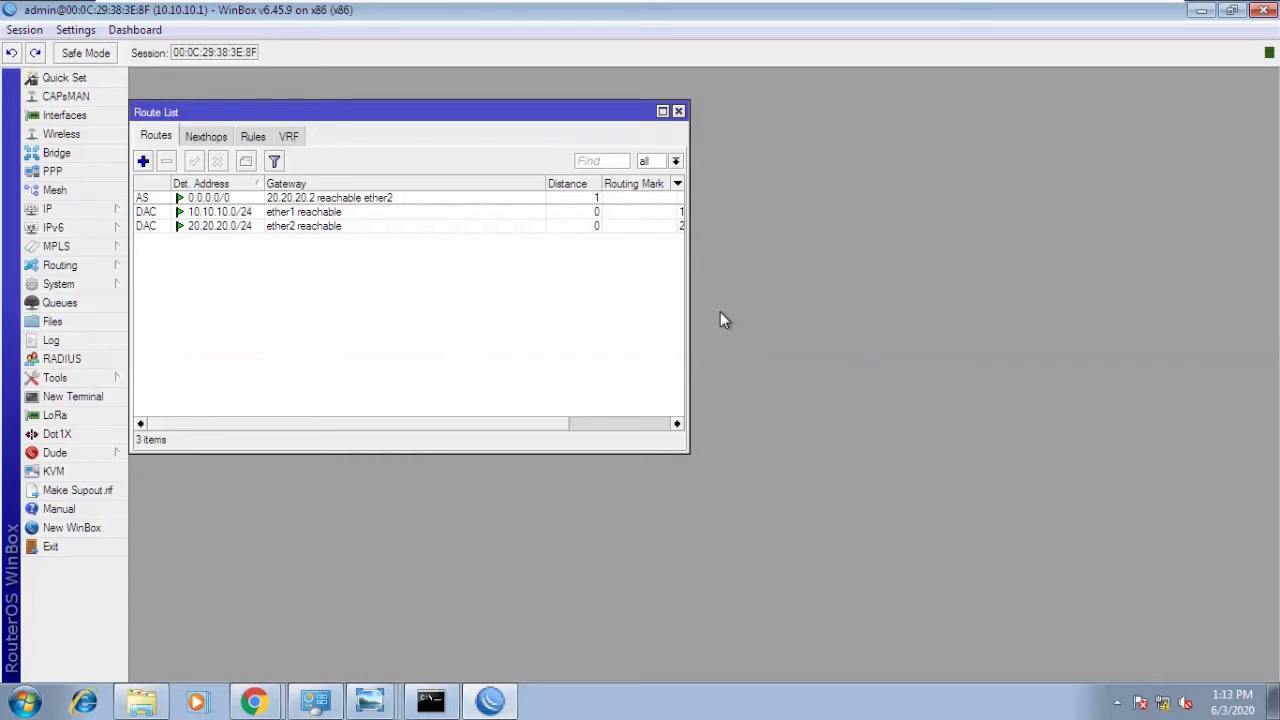
left_click(1117, 703)
- In The Dude, open the 10 Series Server's settings and show its Snmp Profile choices
left_click(1130, 623)
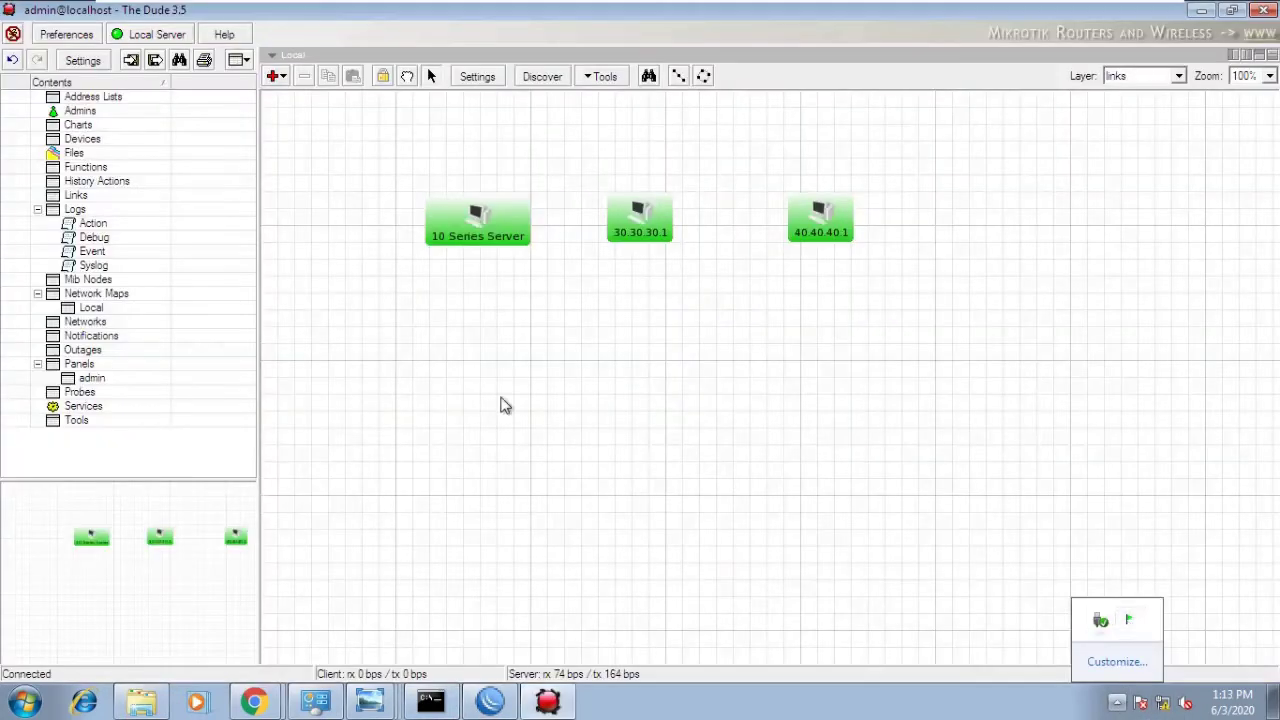
mouse_move(455, 232)
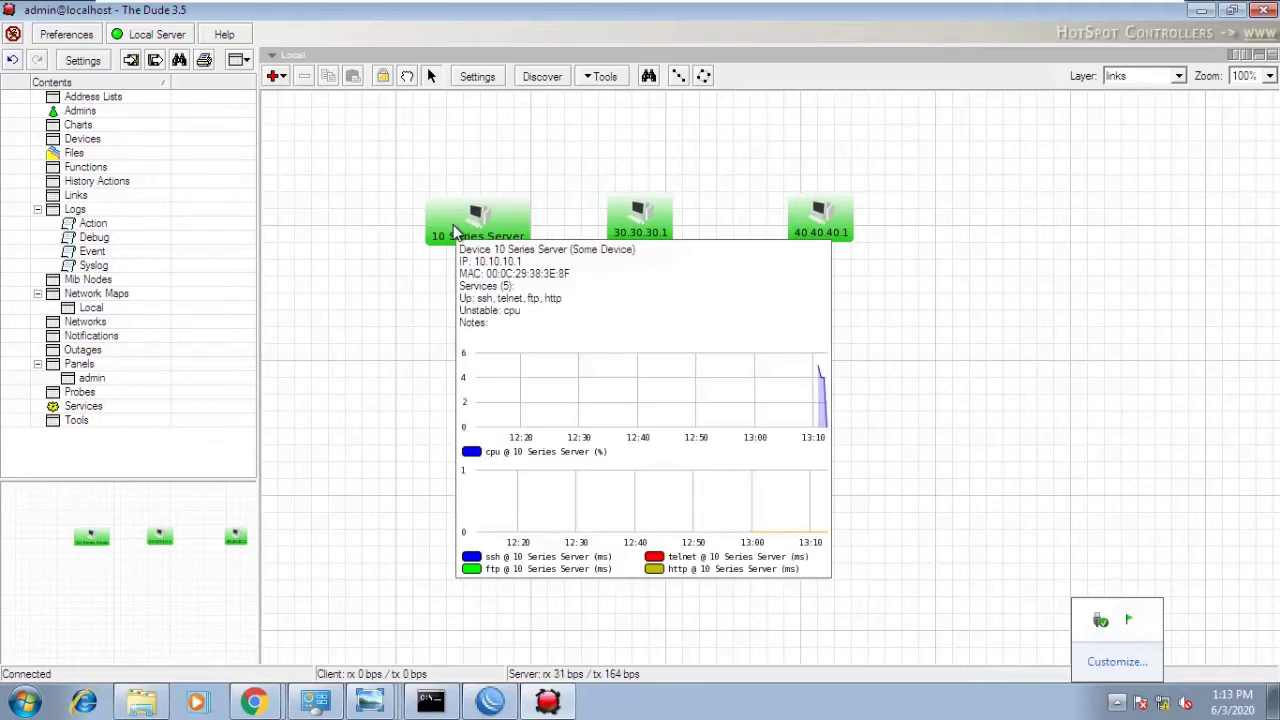
right_click(455, 232)
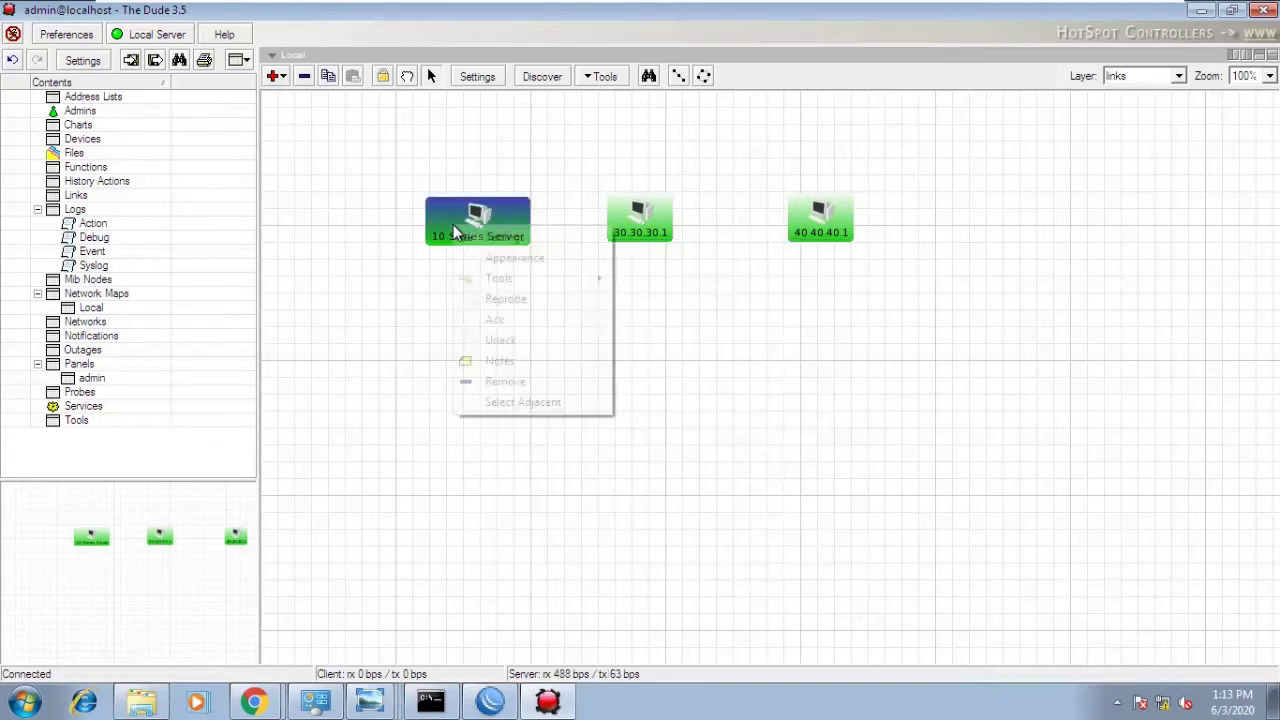
left_click(470, 237)
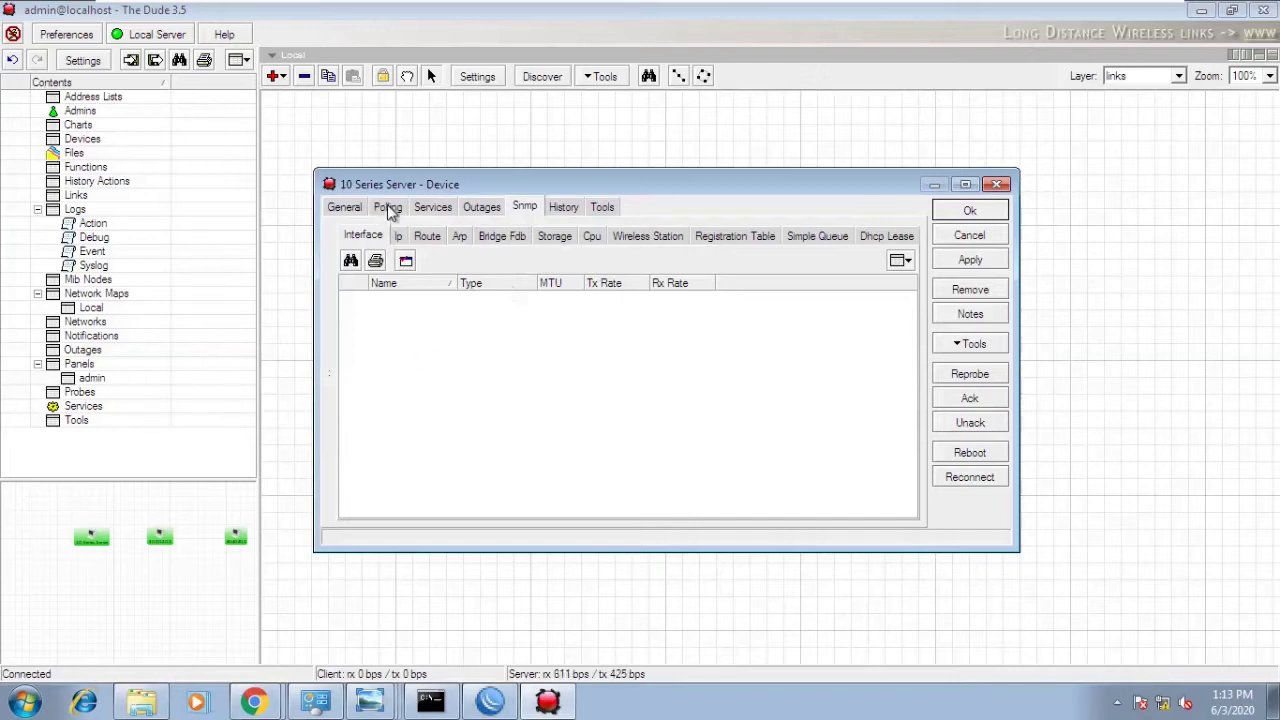
left_click(389, 210)
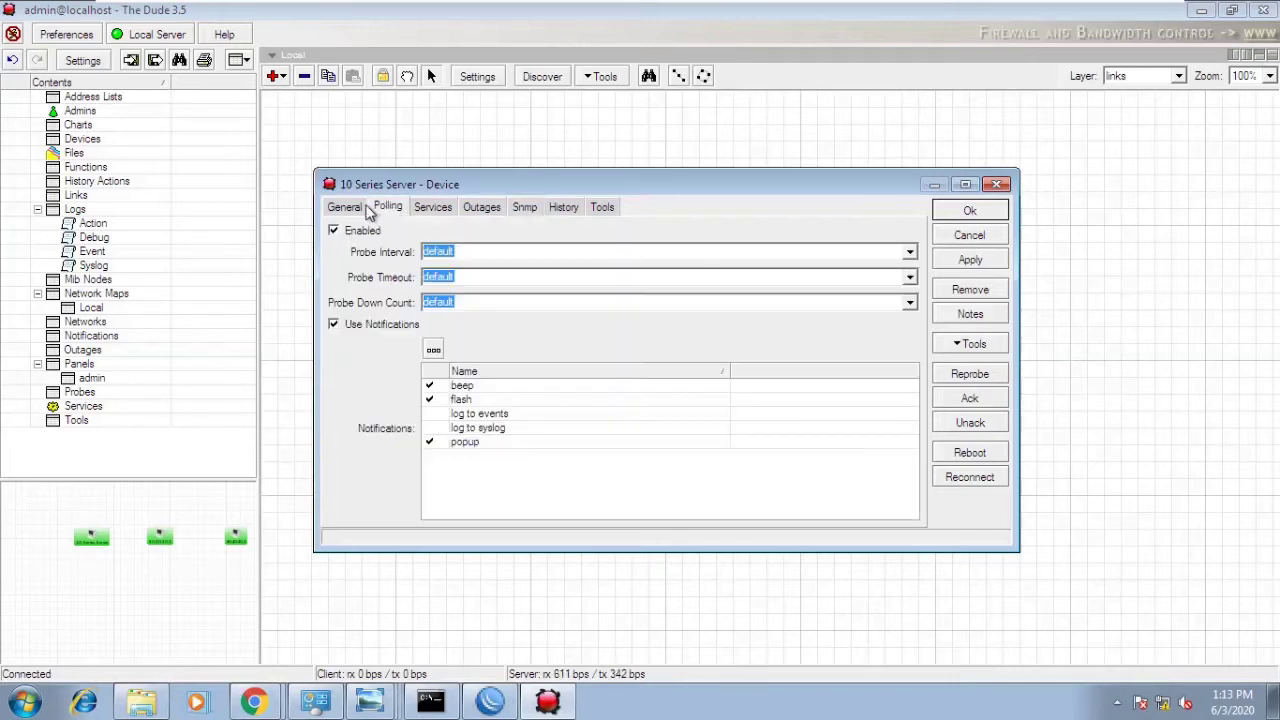
left_click(350, 207)
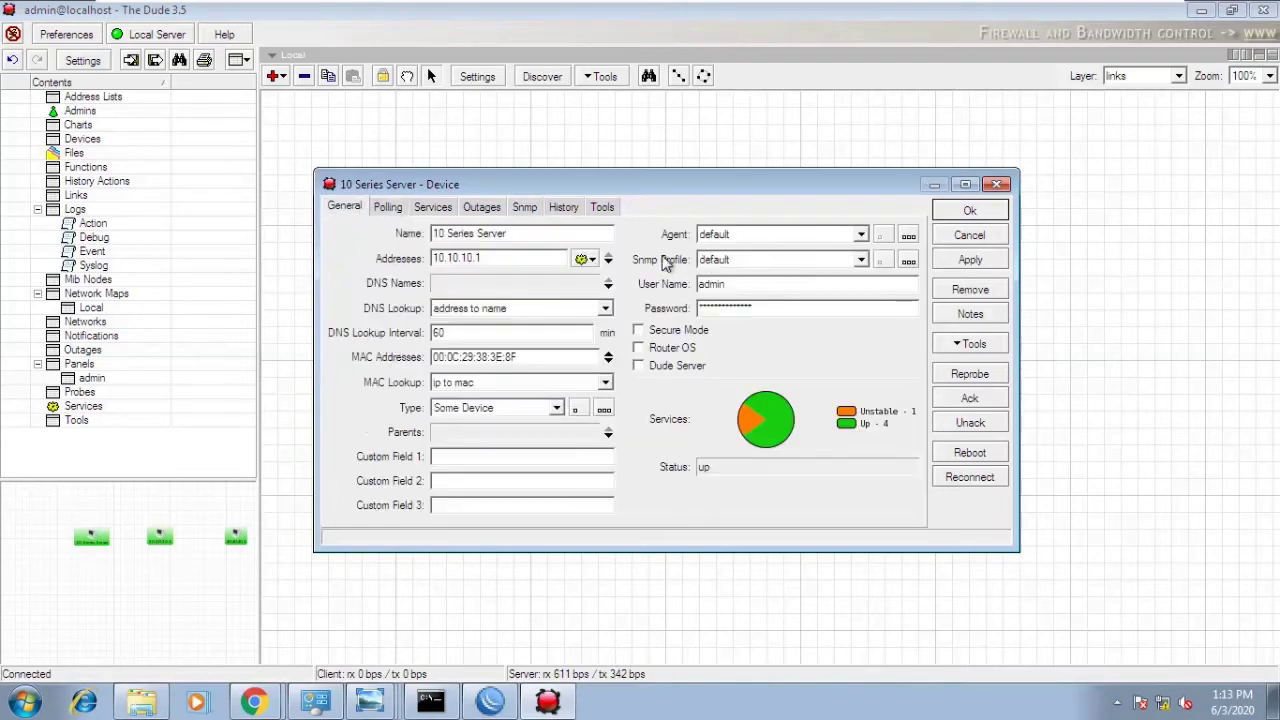
left_click(750, 259)
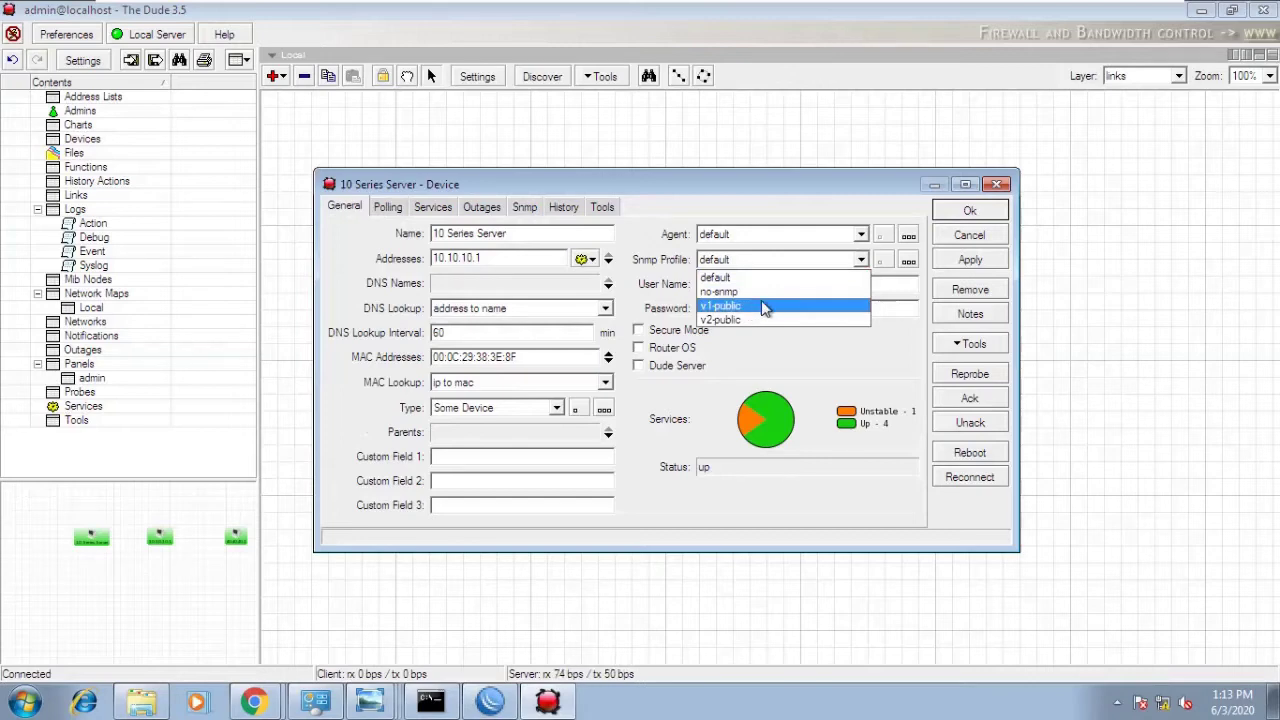
- Set the device to v1-public and open a widened SNMP profiles list
left_click(763, 306)
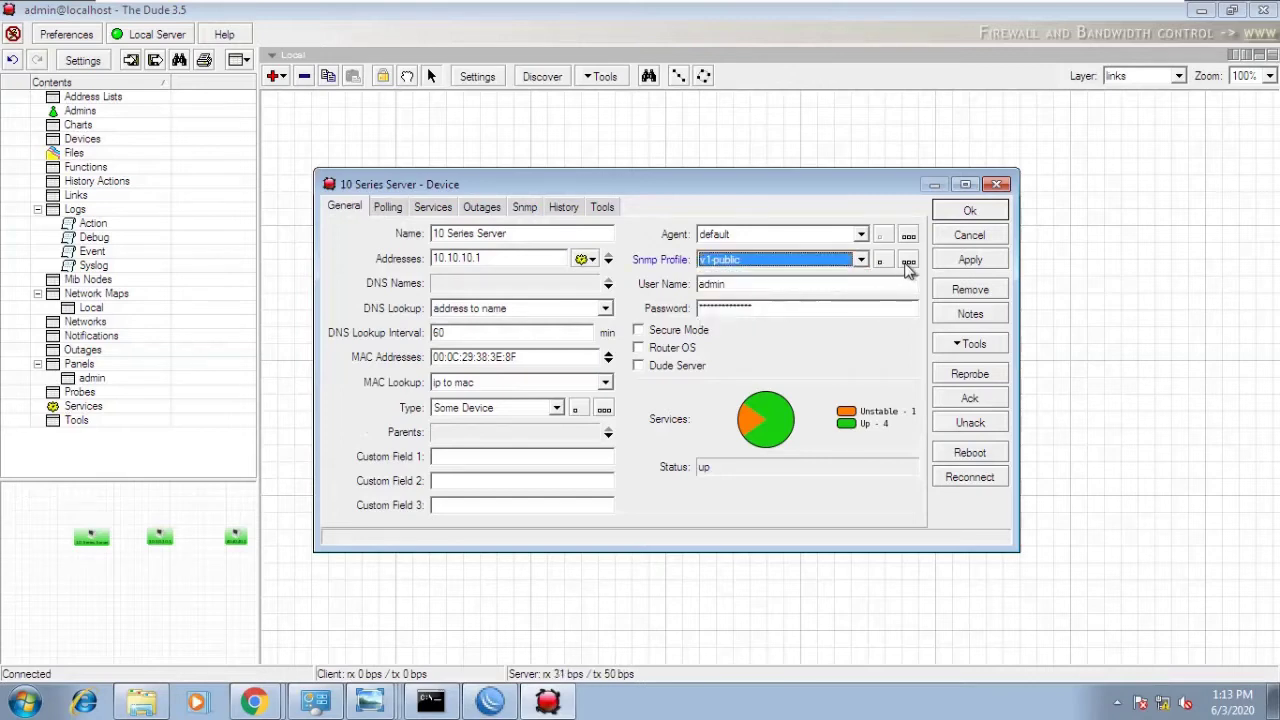
left_click(908, 261)
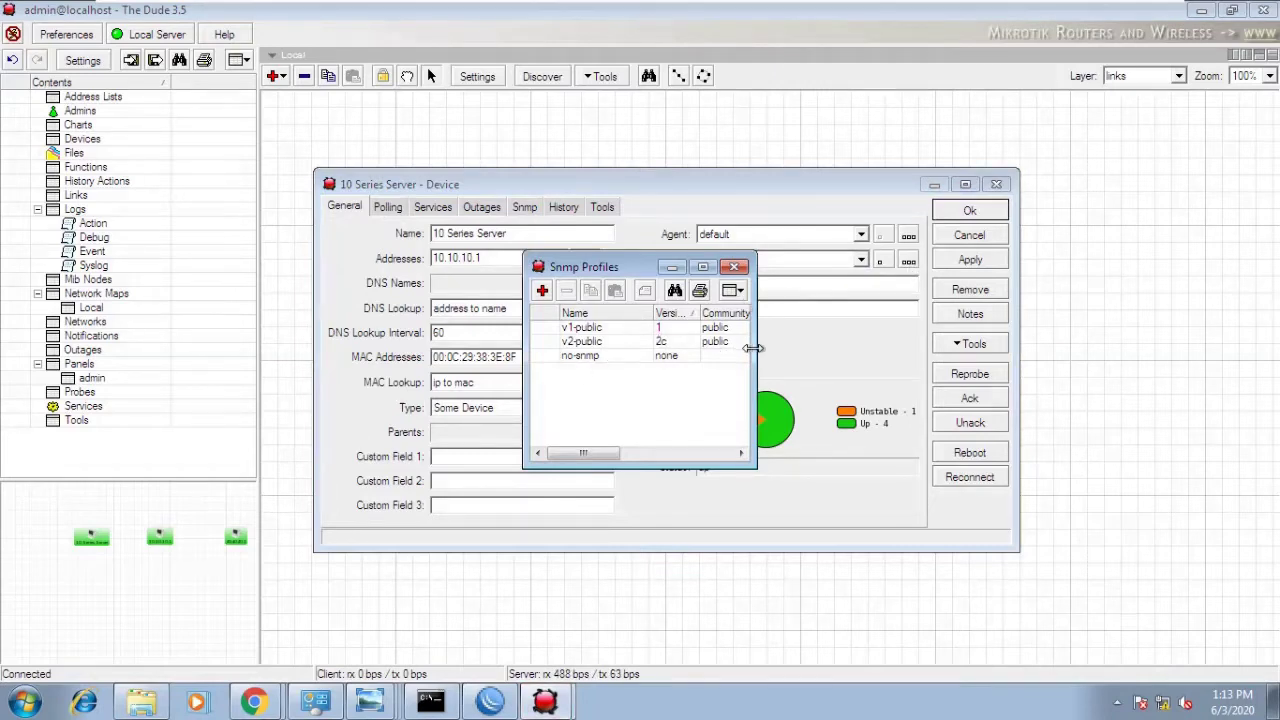
left_click_drag(752, 348, 908, 352)
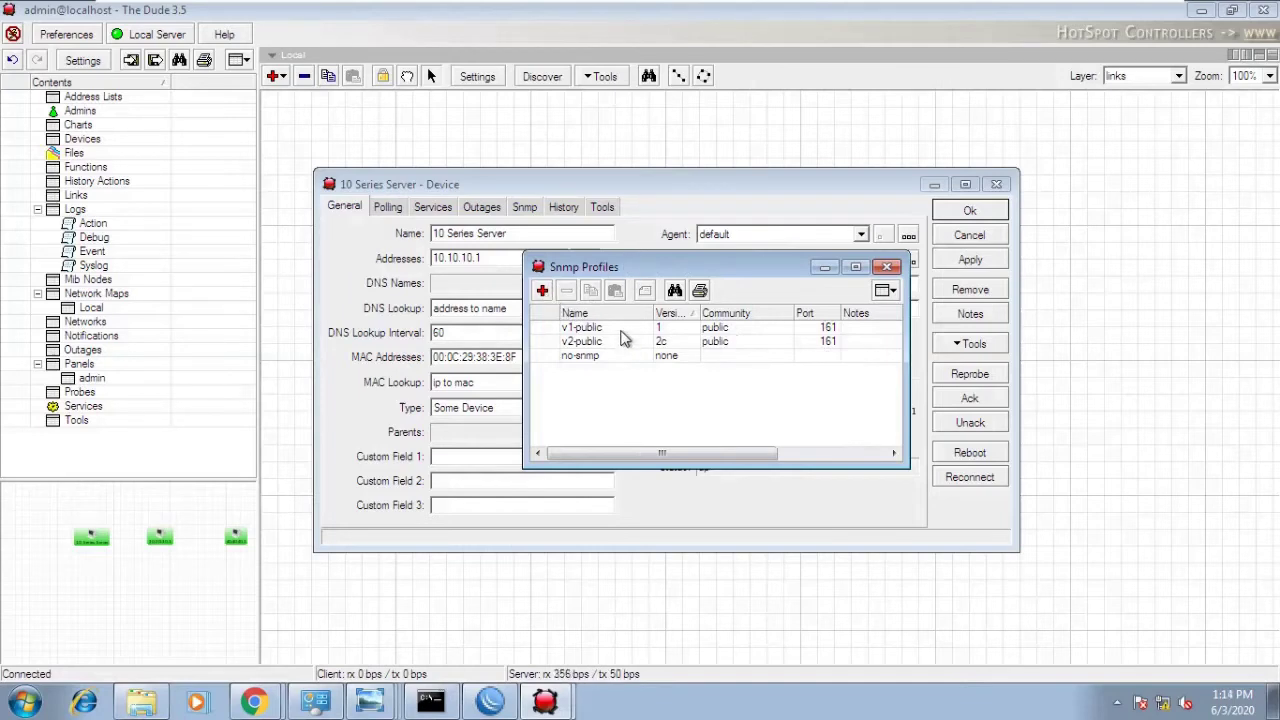
left_click(622, 330)
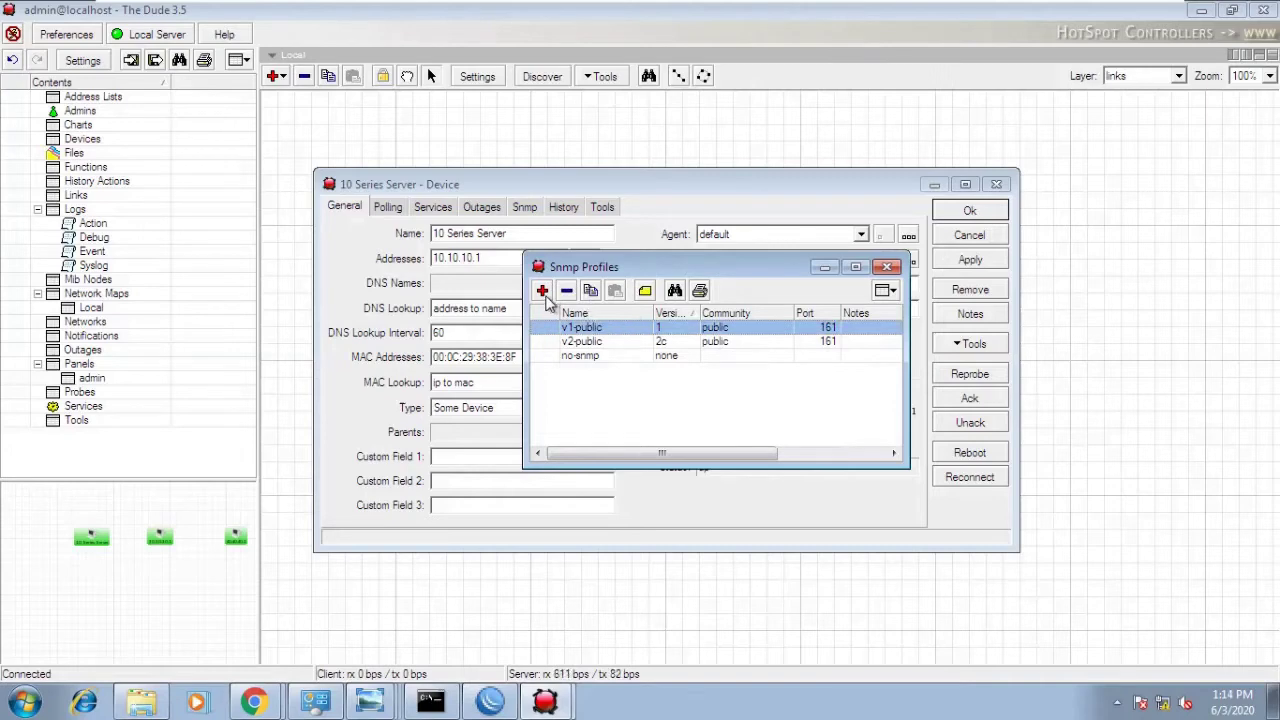
- Create a new SNMP profile named npttraining with community npt and save it
left_click(542, 291)
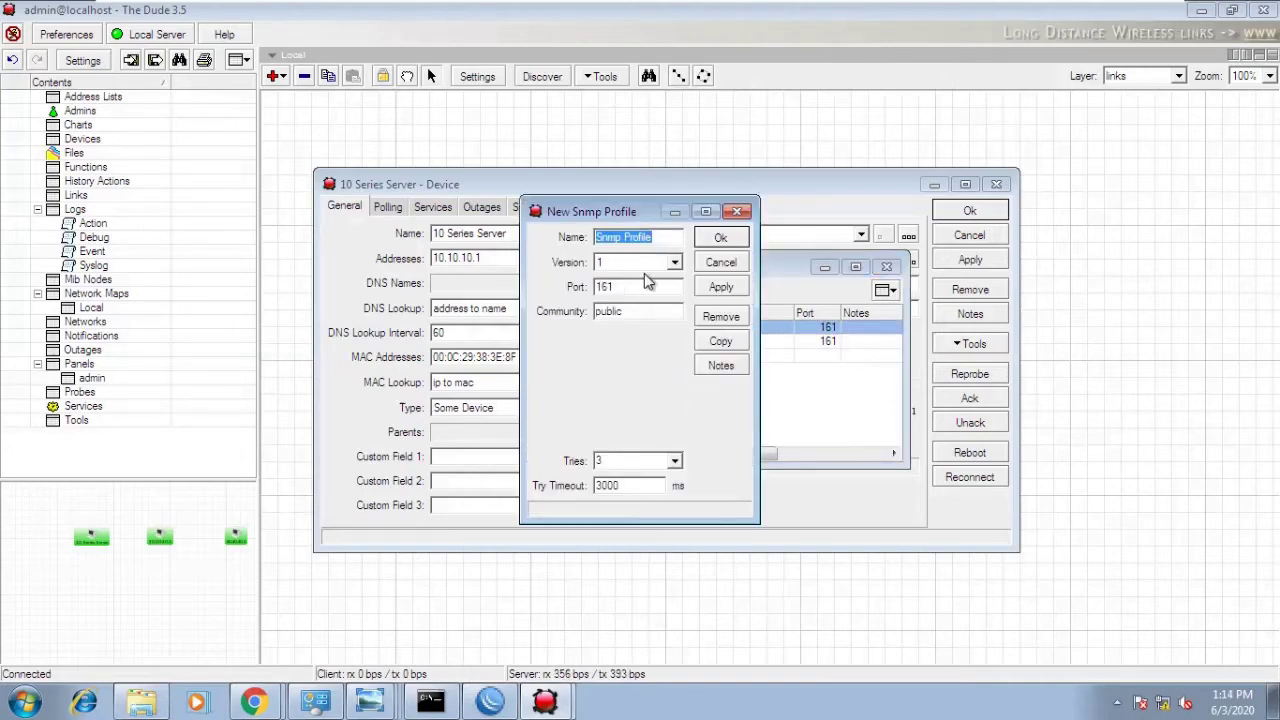
type("ntptaingin")
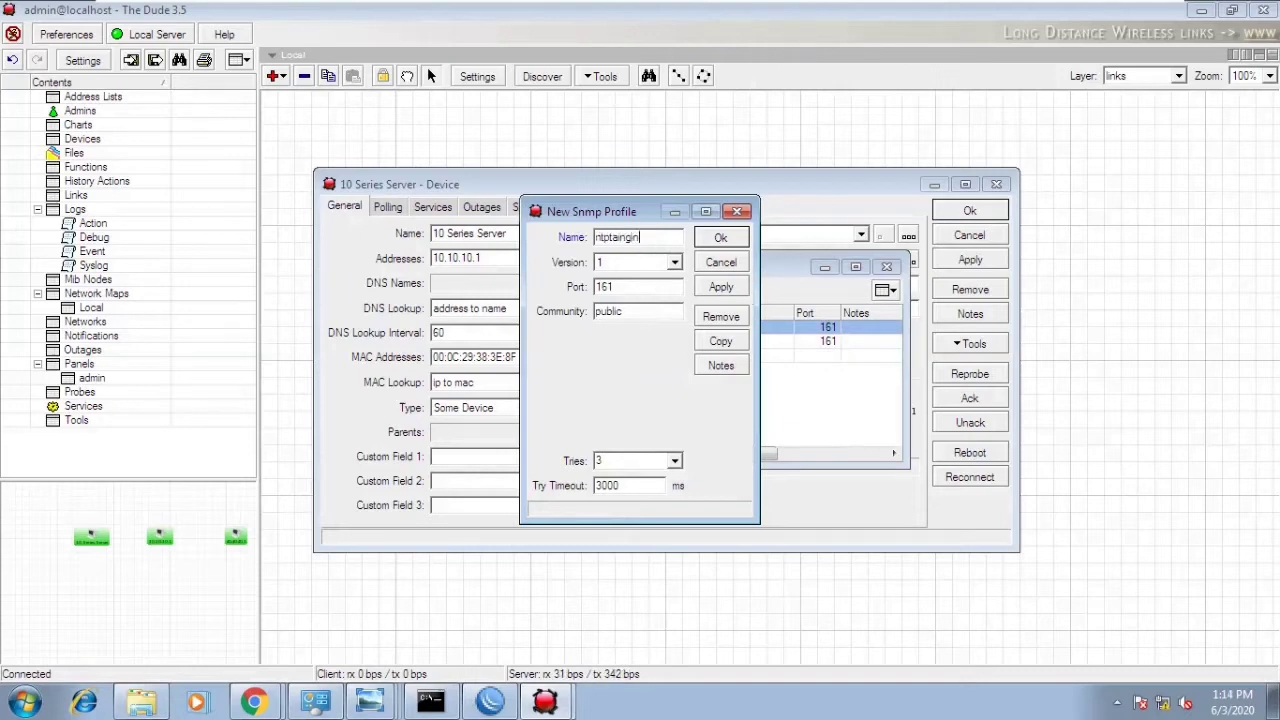
key("BackSpace")
key("BackSpace")
key("BackSpace")
key("BackSpace")
key("BackSpace")
key("BackSpace")
key("BackSpace")
type("tra")
key("BackSpace")
key("BackSpace")
key("BackSpace")
key("BackSpace")
key("BackSpace")
type("ptta")
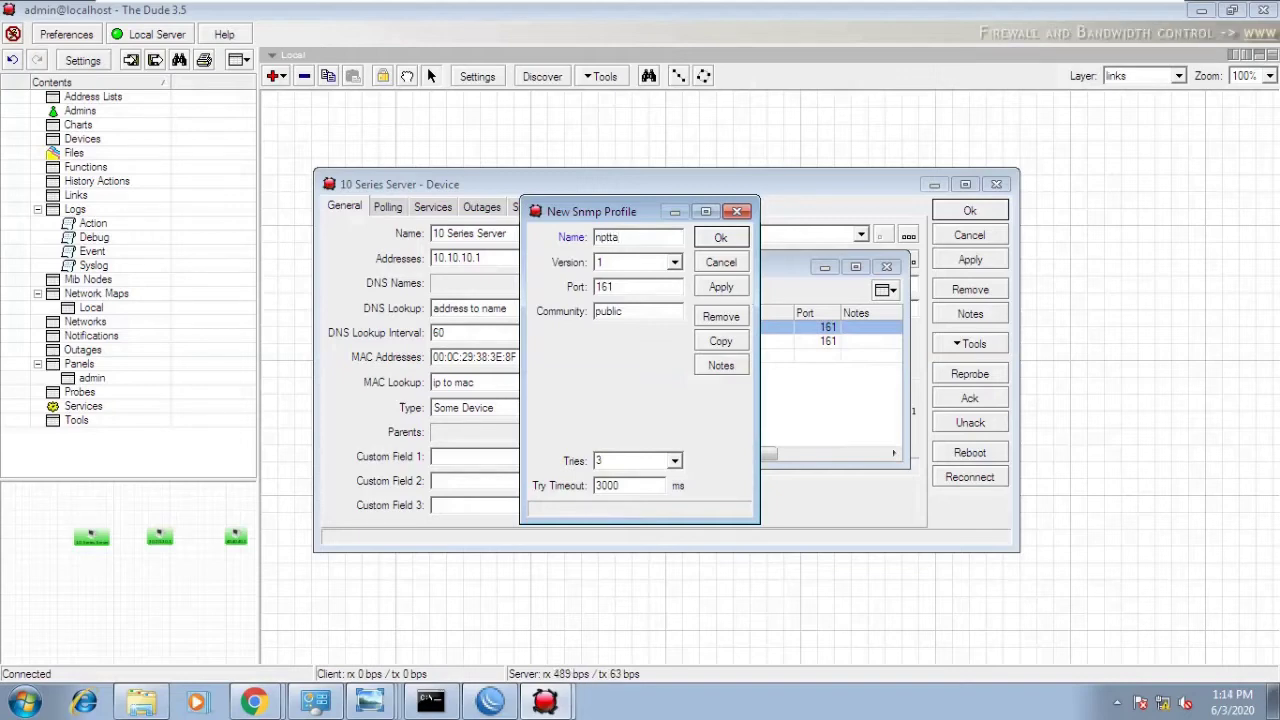
key("BackSpace")
type("raining")
left_click_drag(652, 309, 582, 311)
type("n")
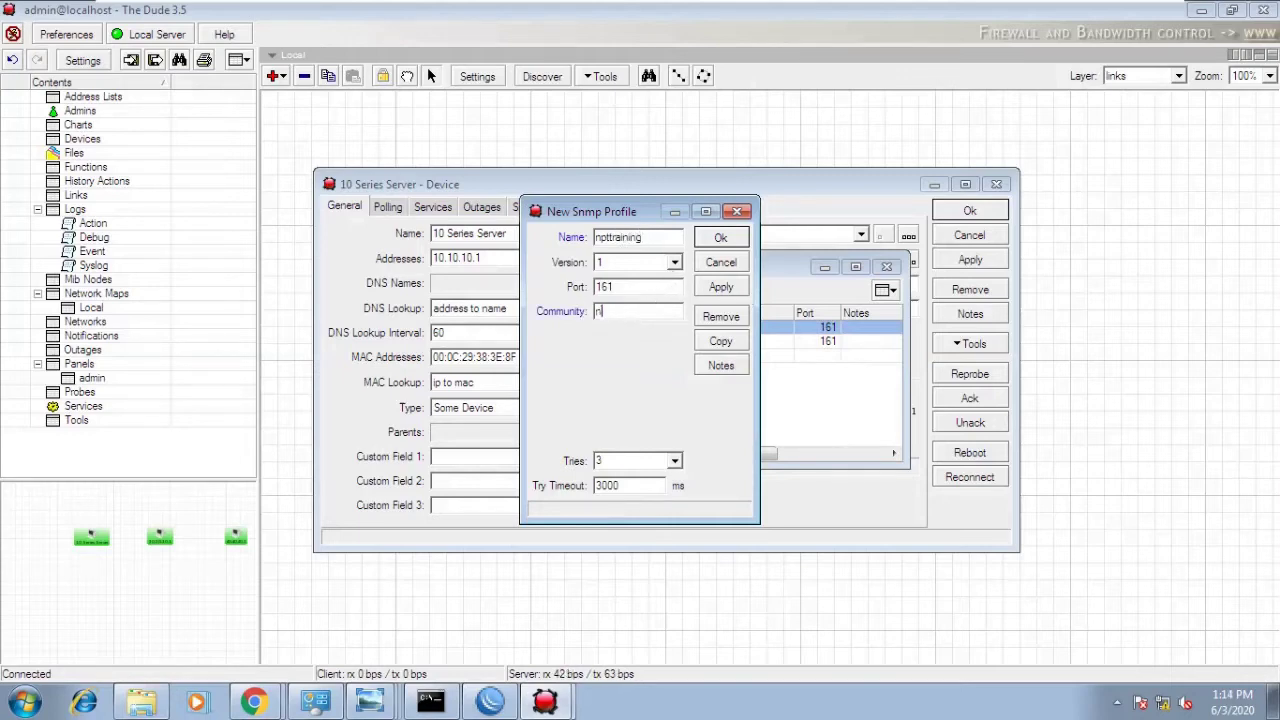
type("pt")
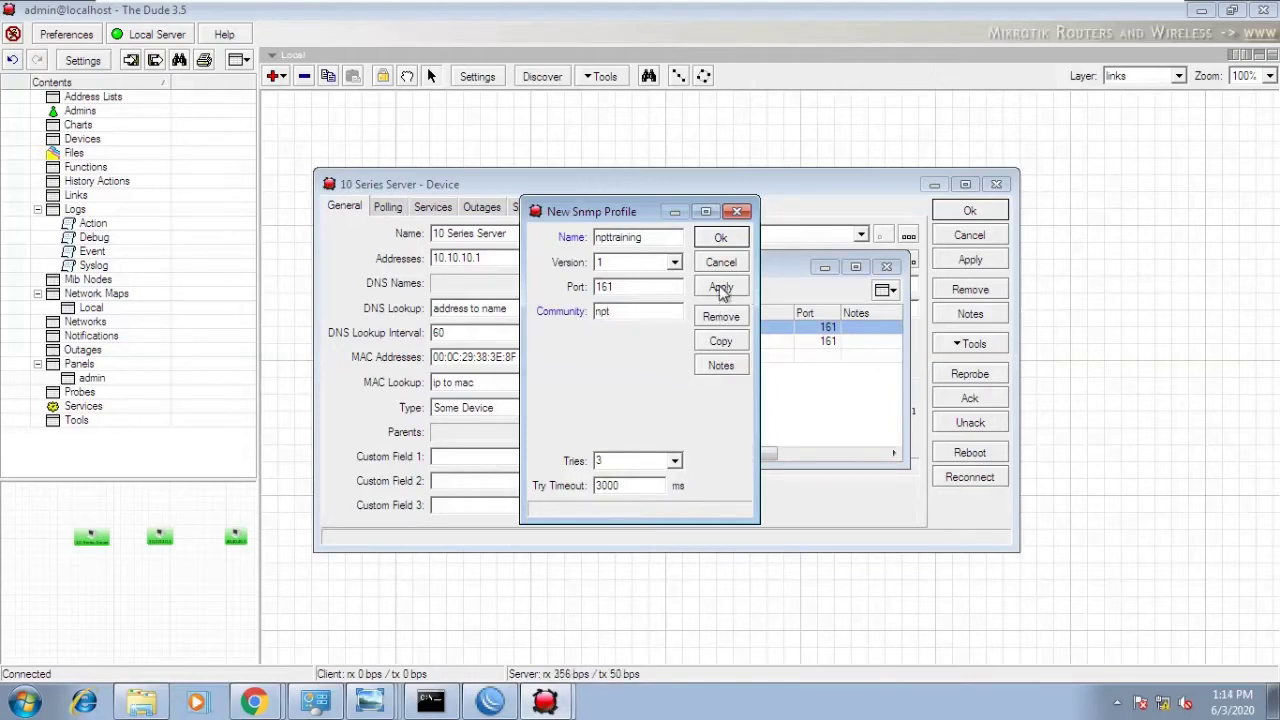
left_click(721, 289)
left_click(720, 238)
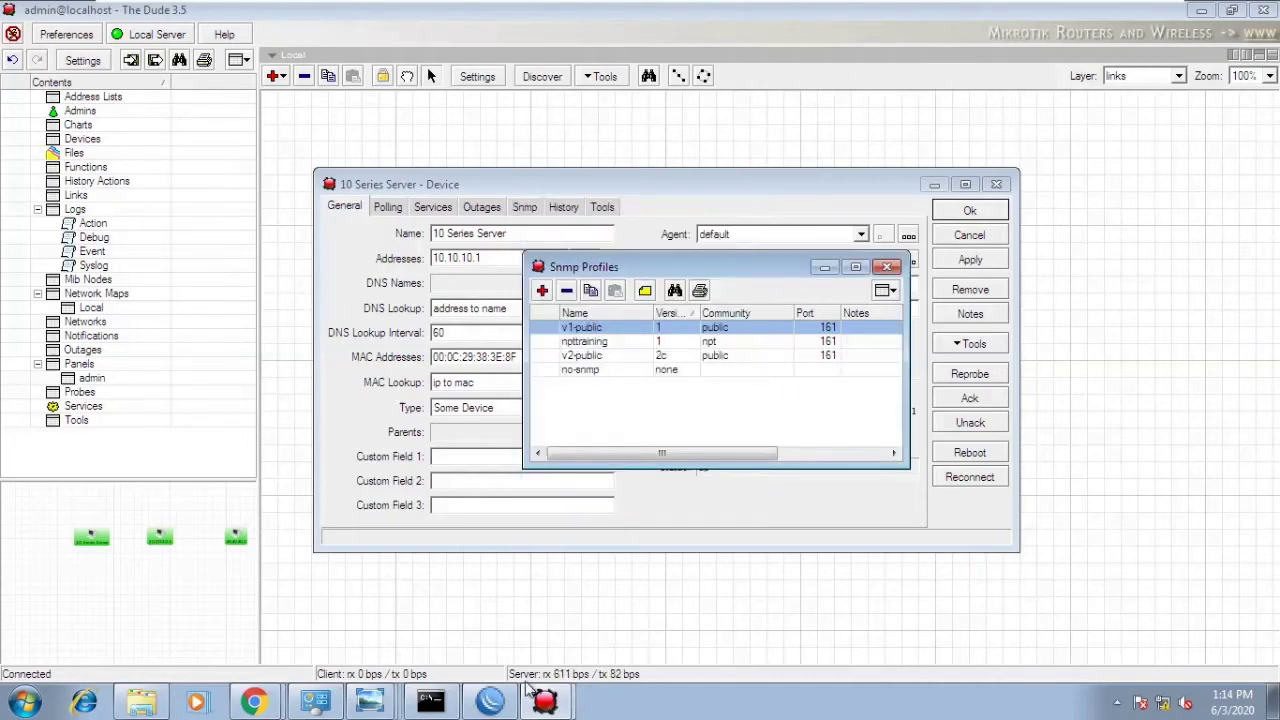
left_click(490, 703)
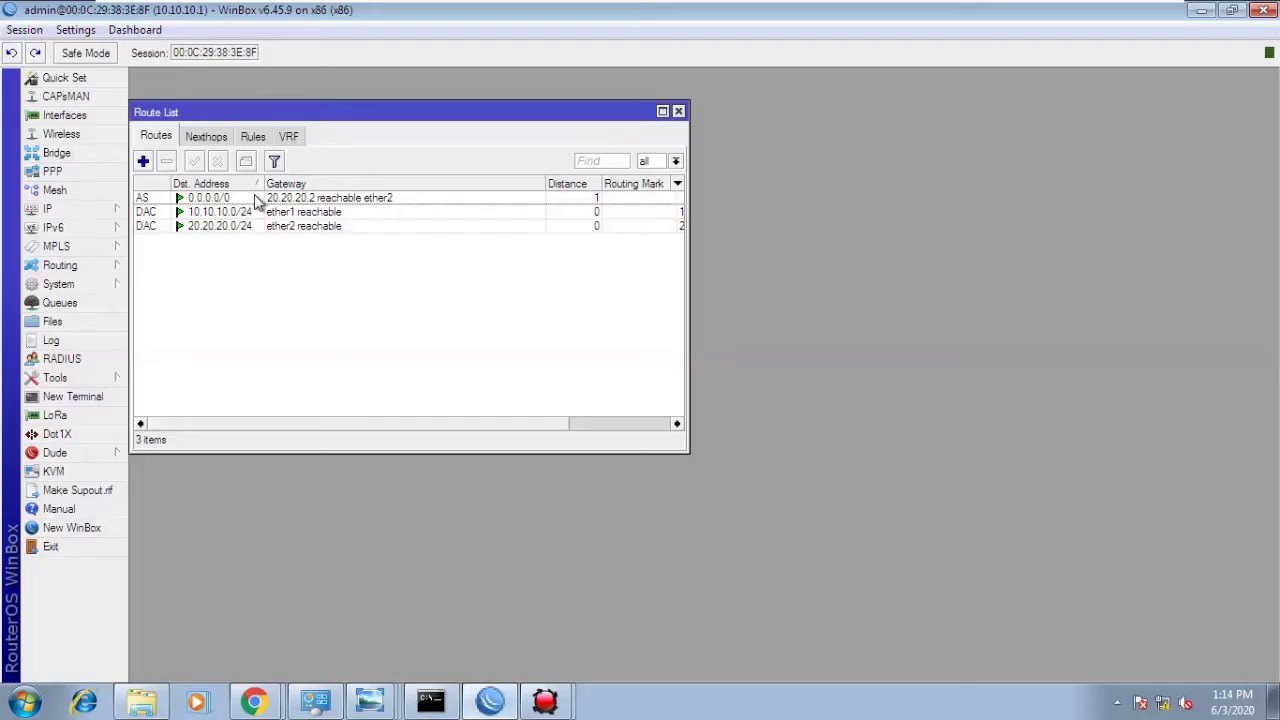
left_click(75, 284)
left_click(78, 214)
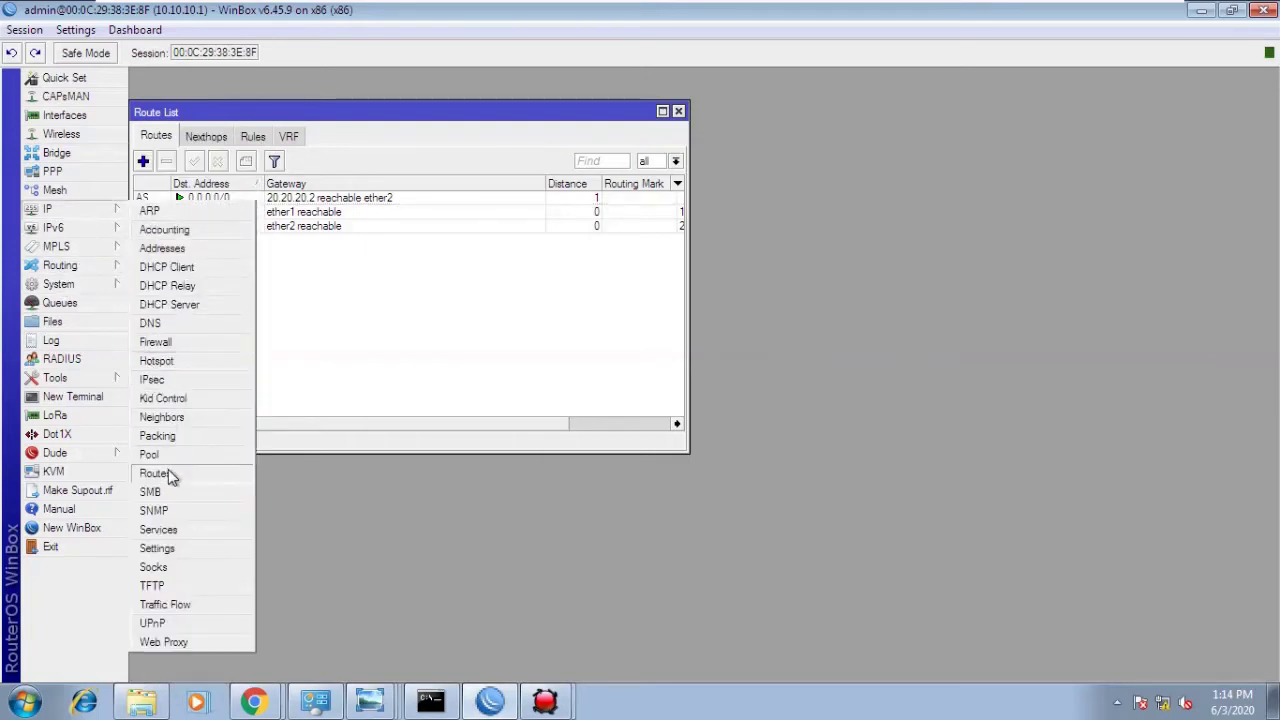
left_click(168, 512)
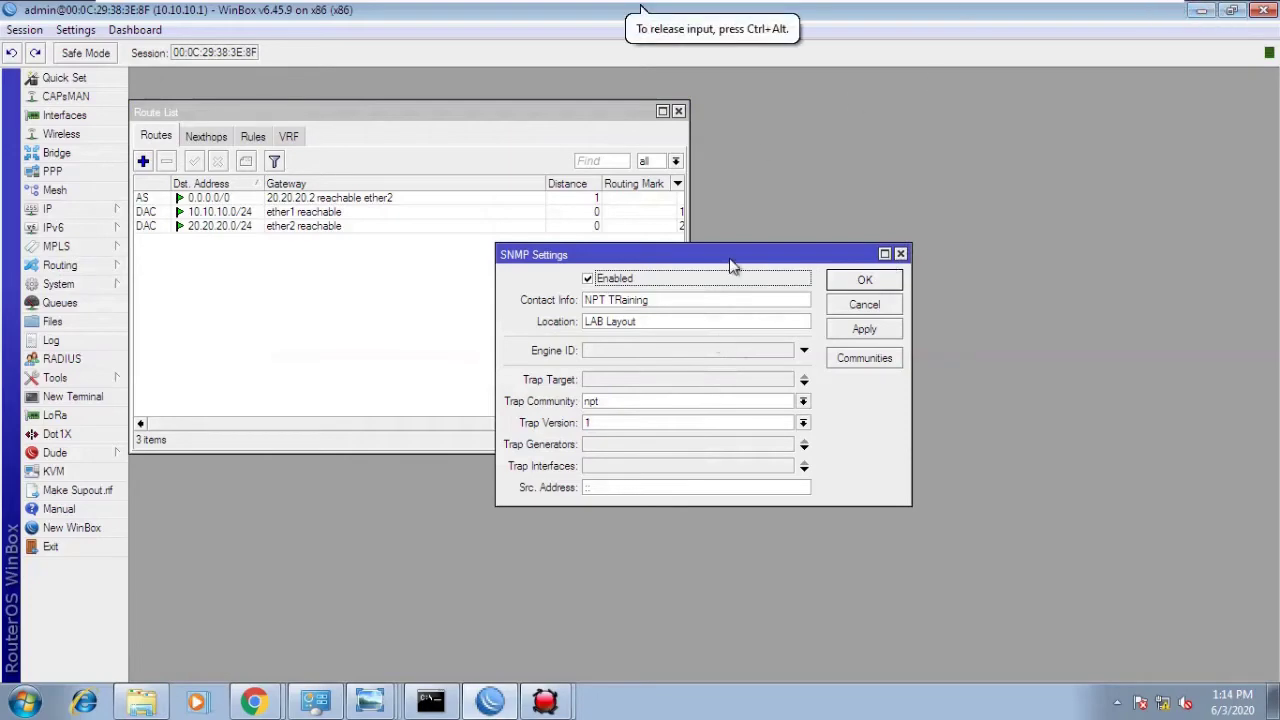
left_click_drag(732, 261, 672, 247)
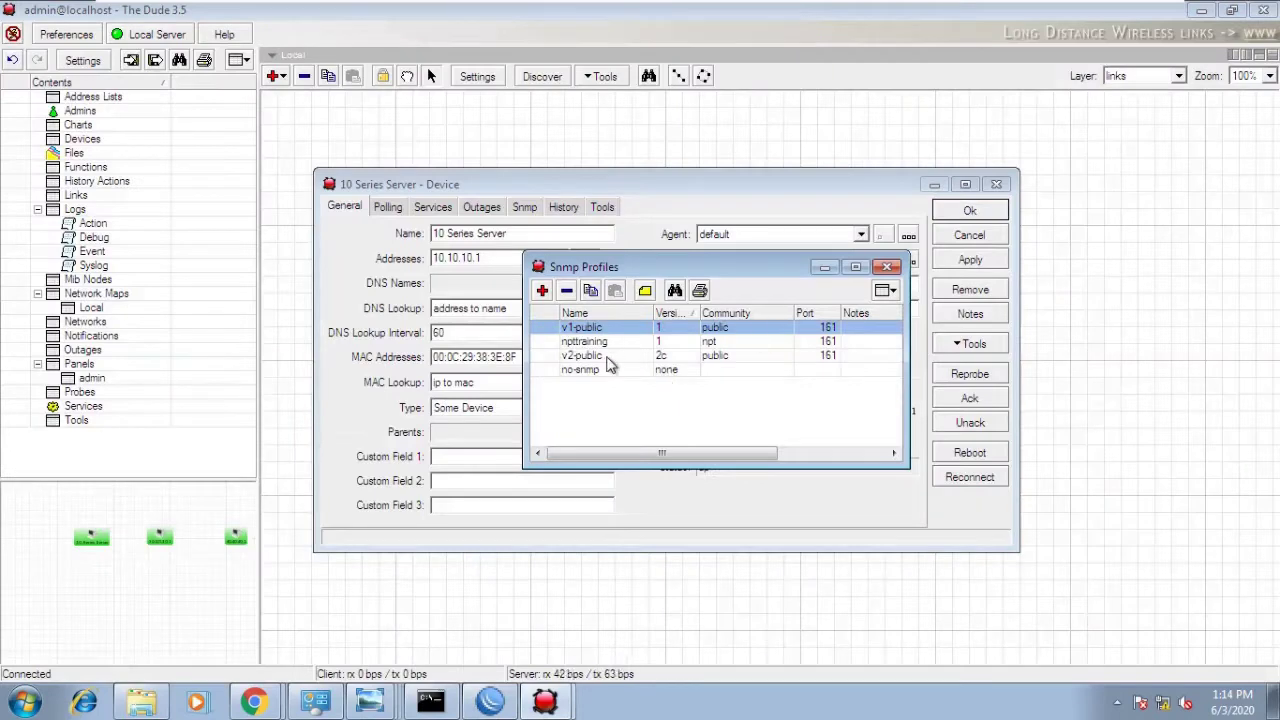
- Assign the npttraining SNMP profile to the 10 Series Server and save its settings
left_click(597, 345)
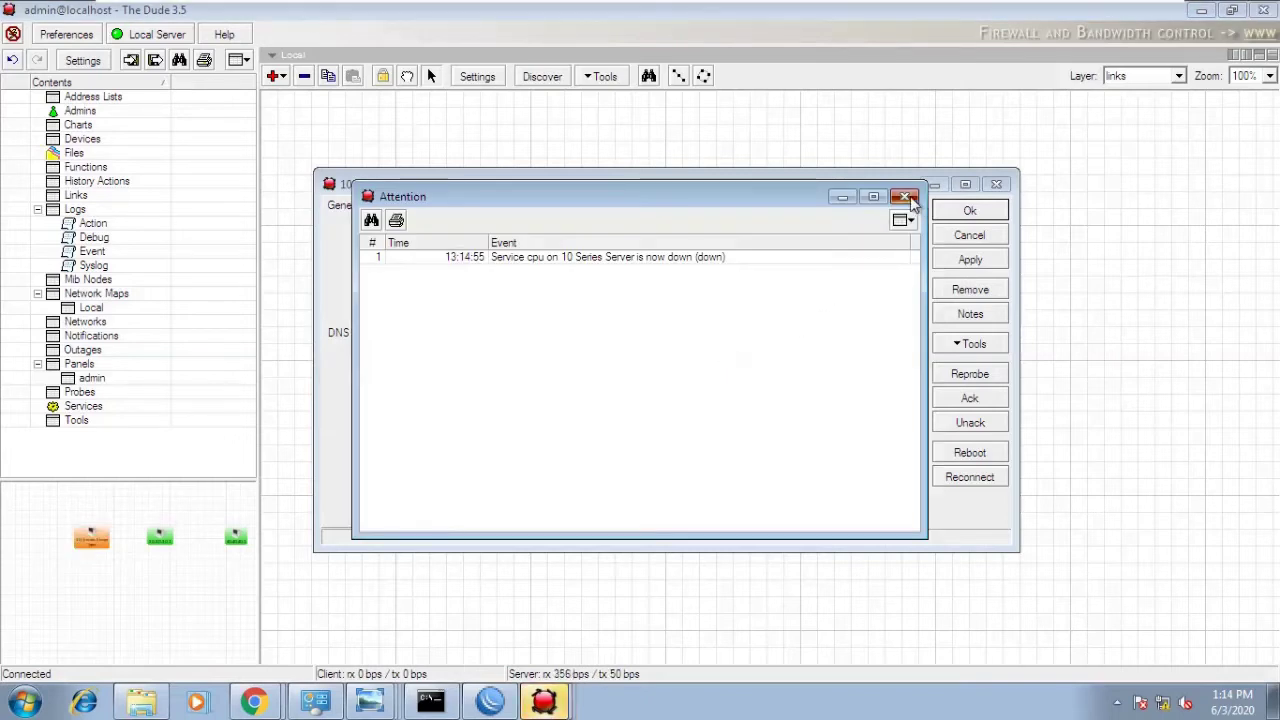
left_click(906, 198)
left_click(888, 268)
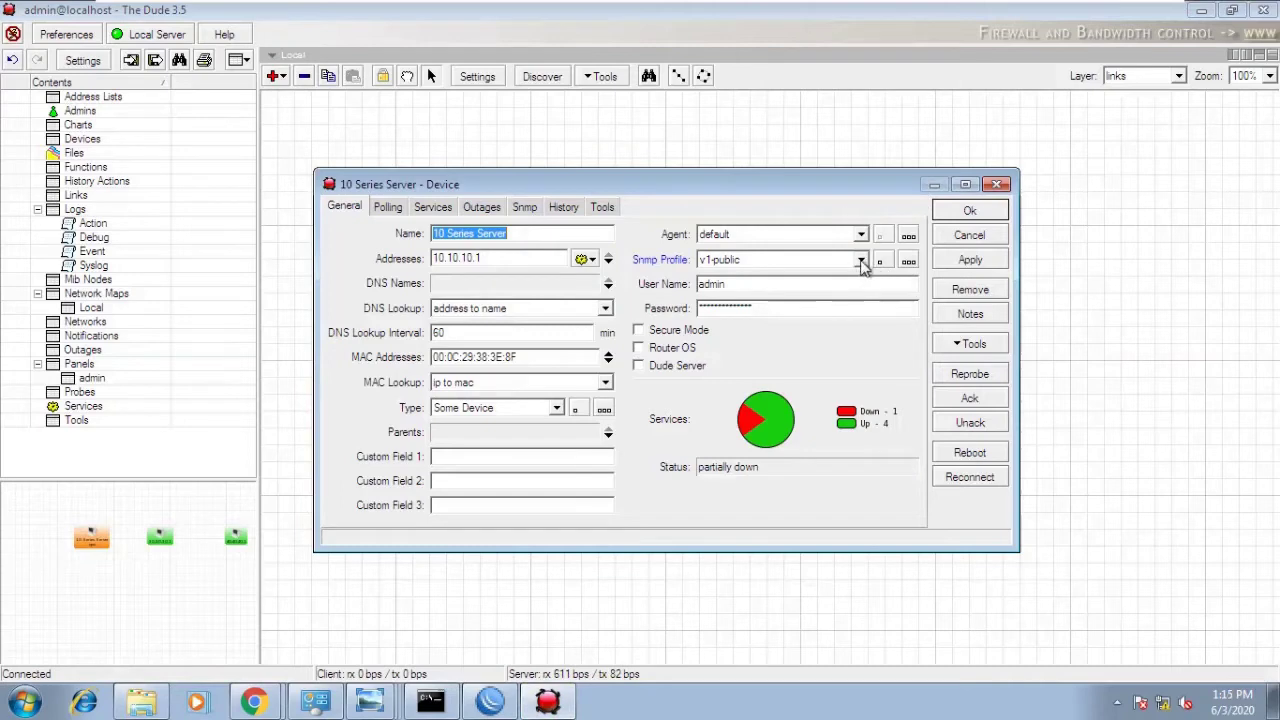
left_click(861, 259)
left_click(795, 306)
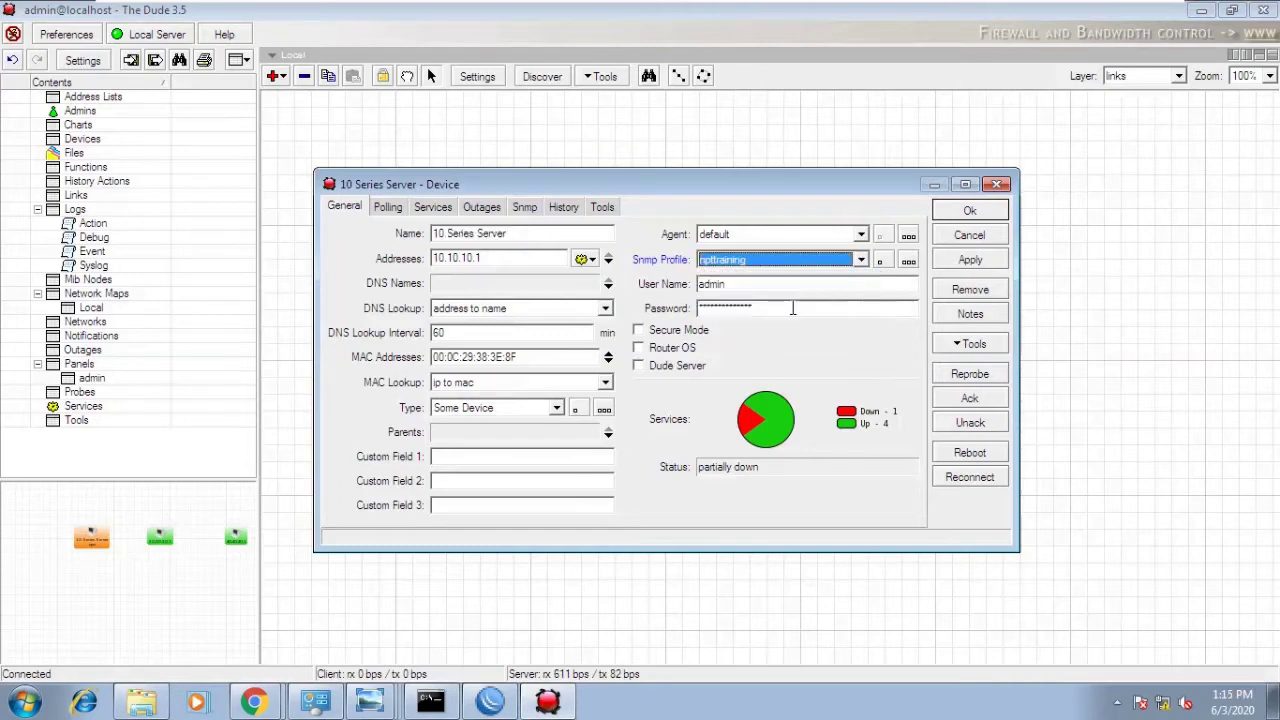
left_click(970, 260)
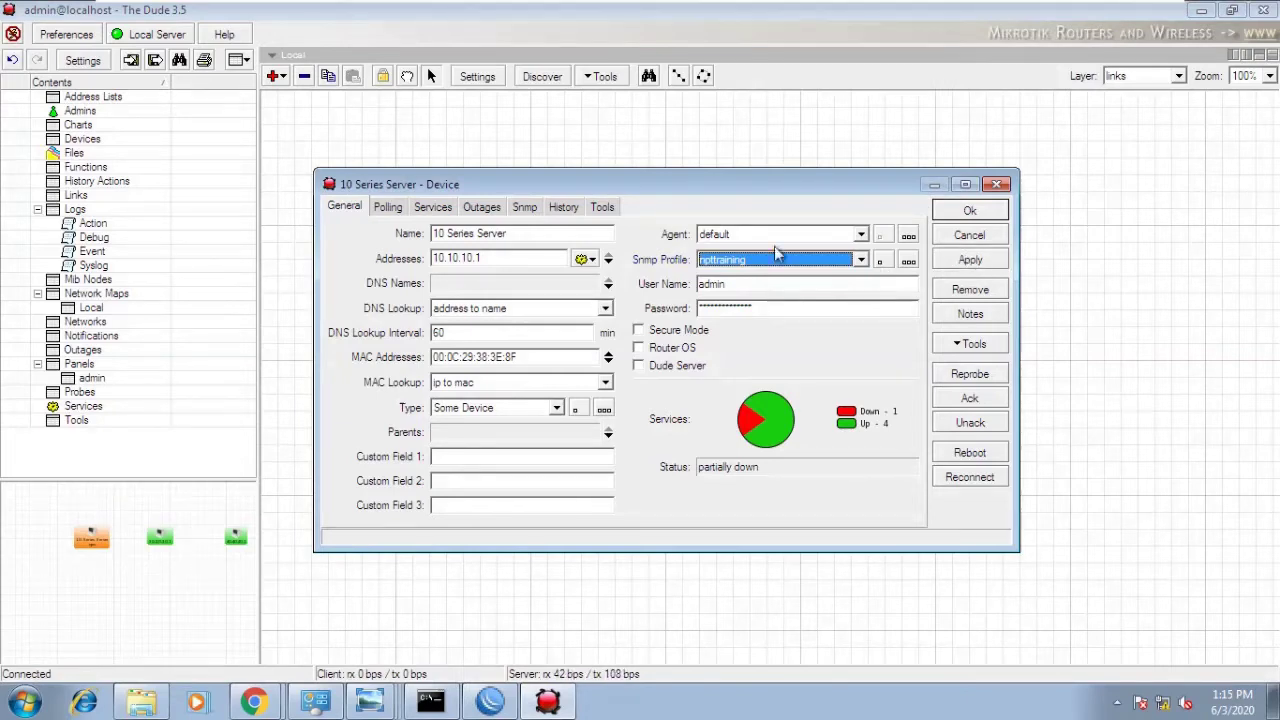
left_click(968, 214)
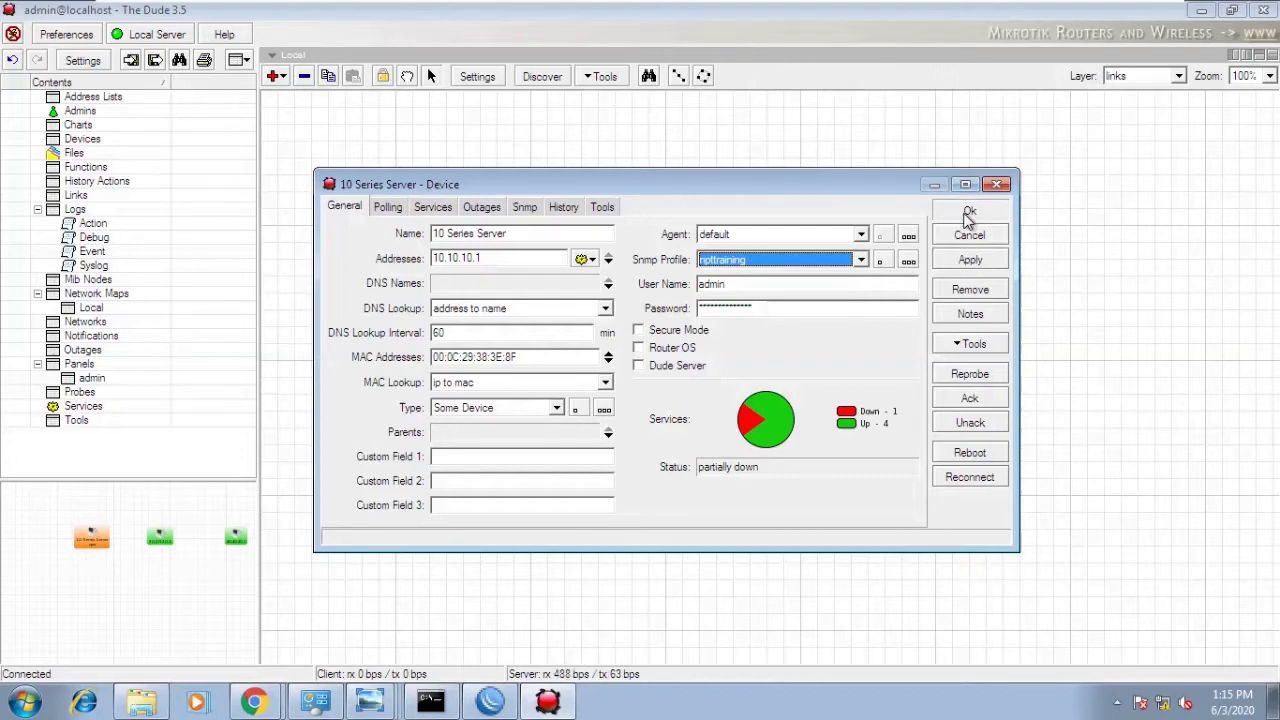
left_click(968, 214)
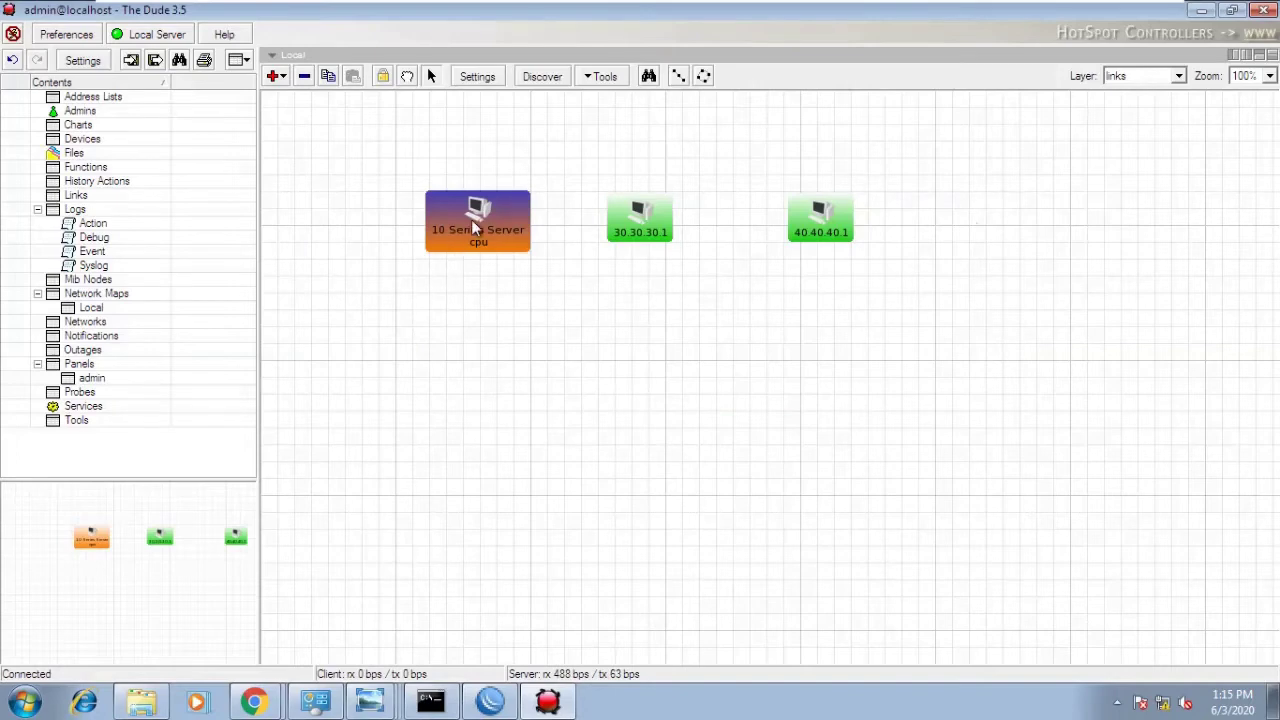
- Reopen the 10 Series Server and browse its Services, Outages and Snmp tabs
double_click(474, 228)
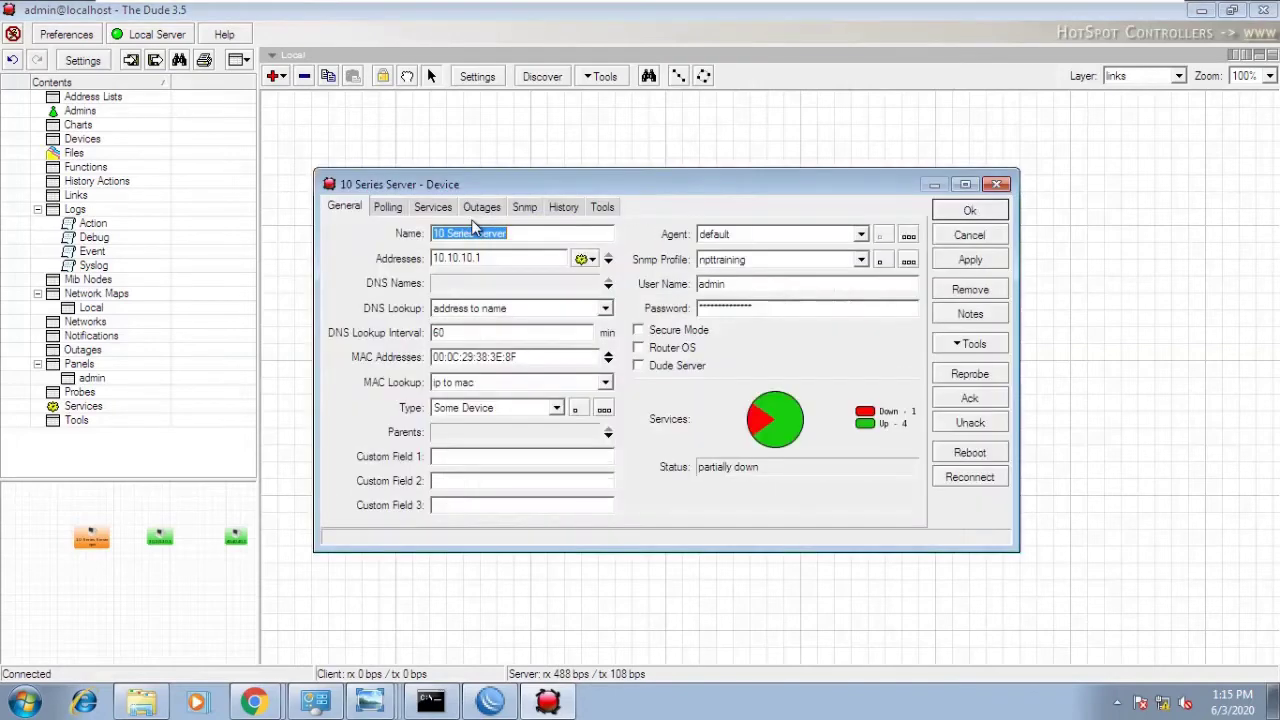
left_click(440, 208)
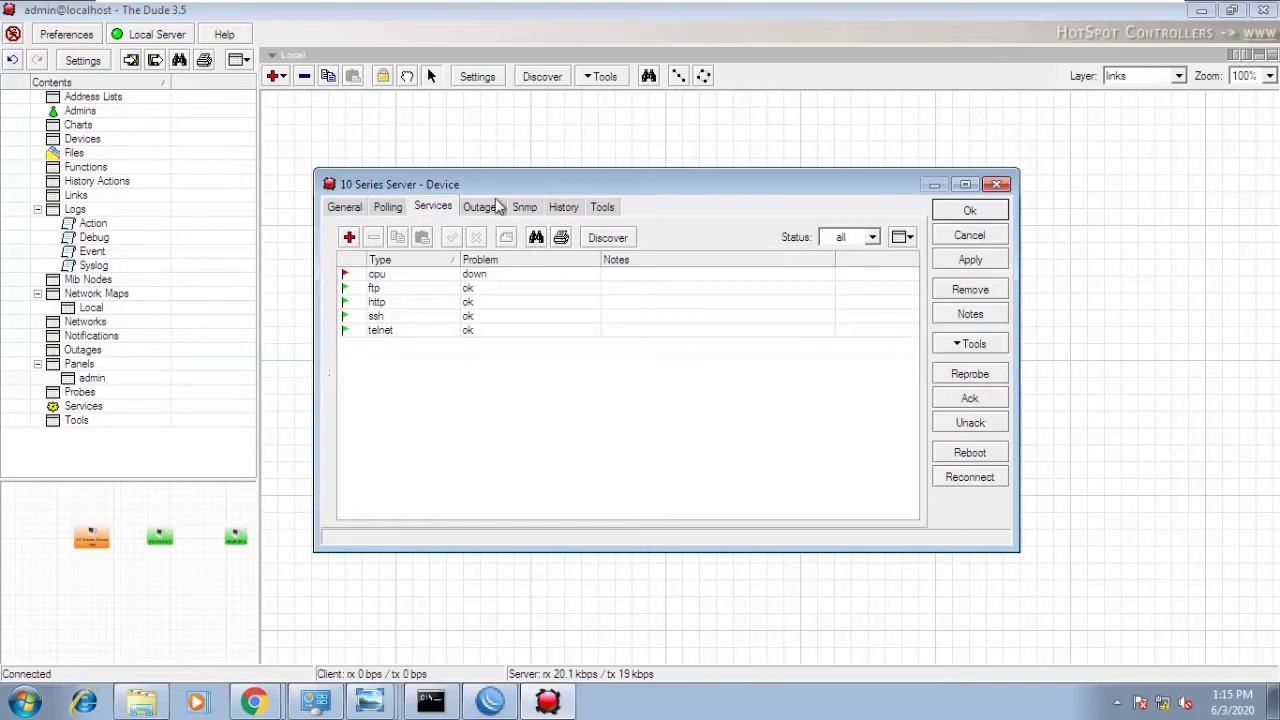
left_click(484, 208)
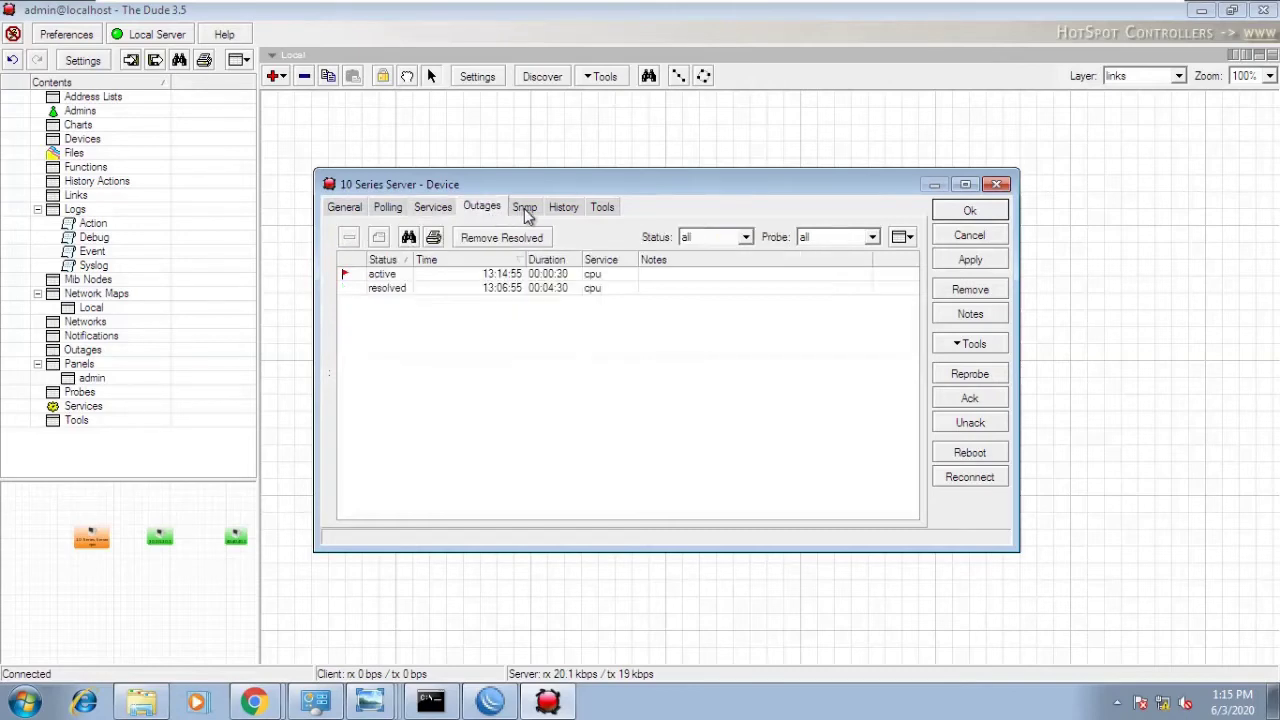
left_click(525, 210)
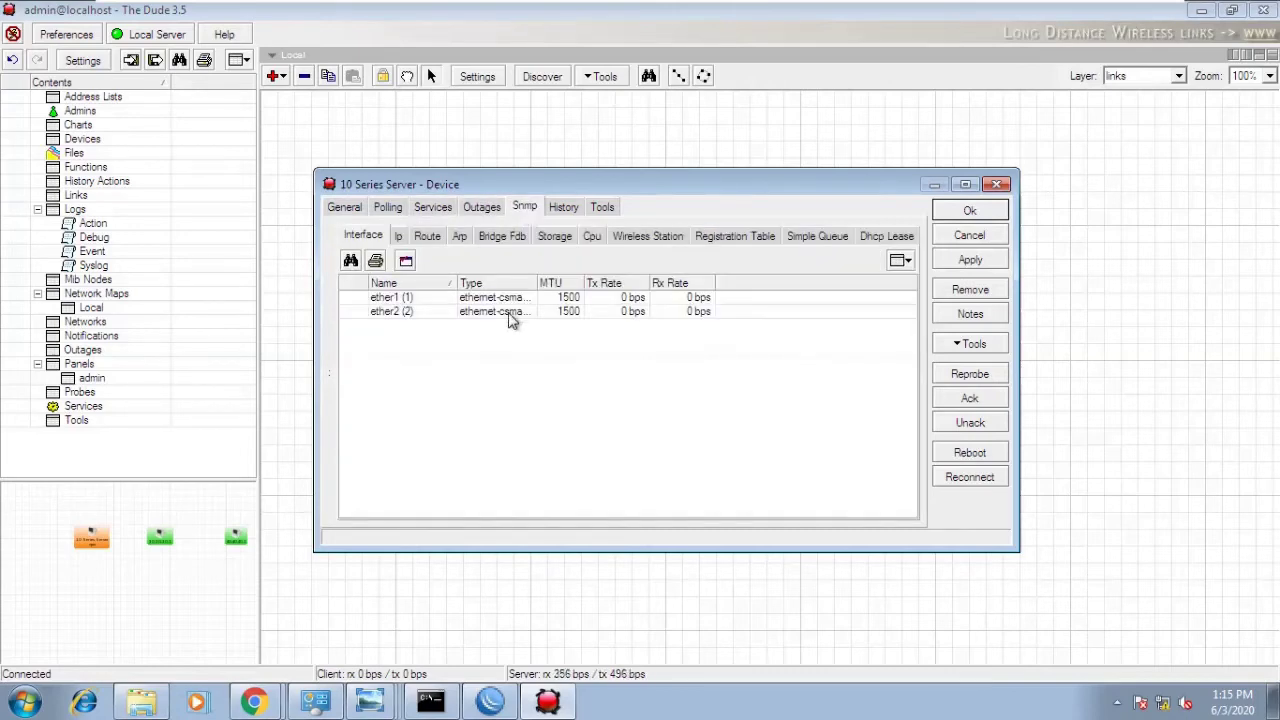
- Review its SNMP addresses 10.10.10.1/24 and 20.20.20.1/24, ARP entries, routes, then Polling
left_click(400, 238)
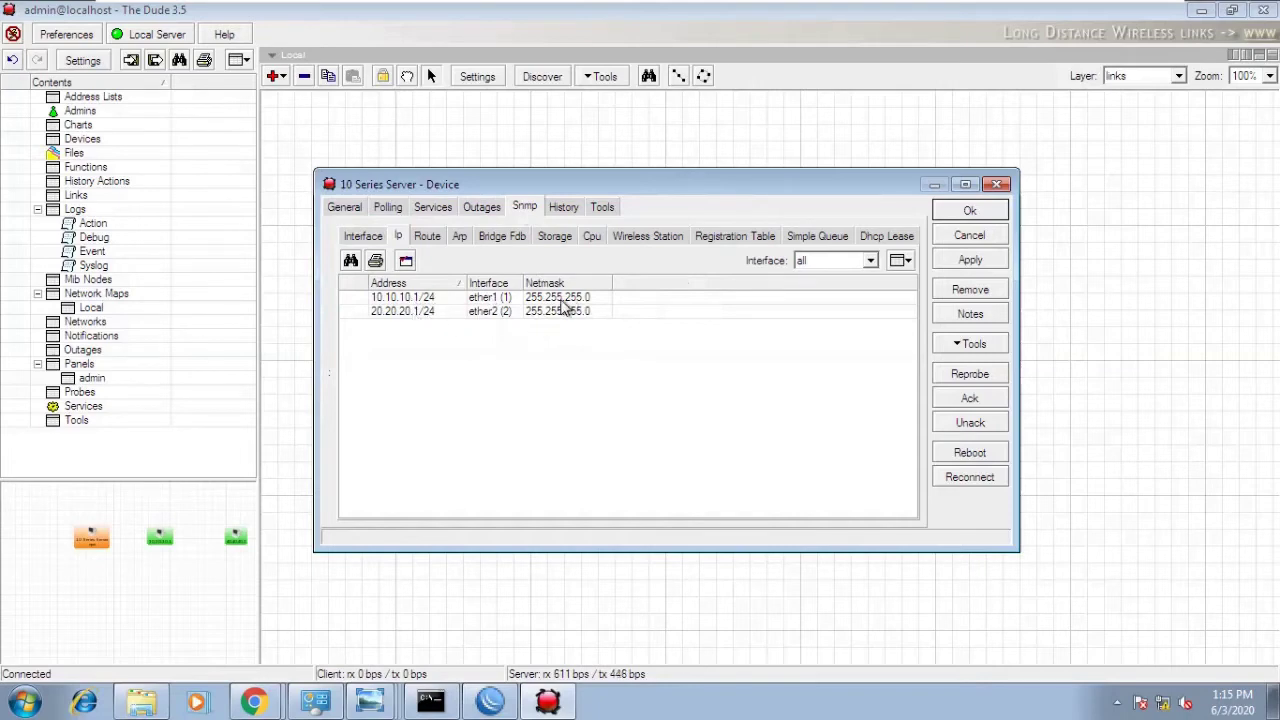
left_click(558, 302)
left_click(563, 313)
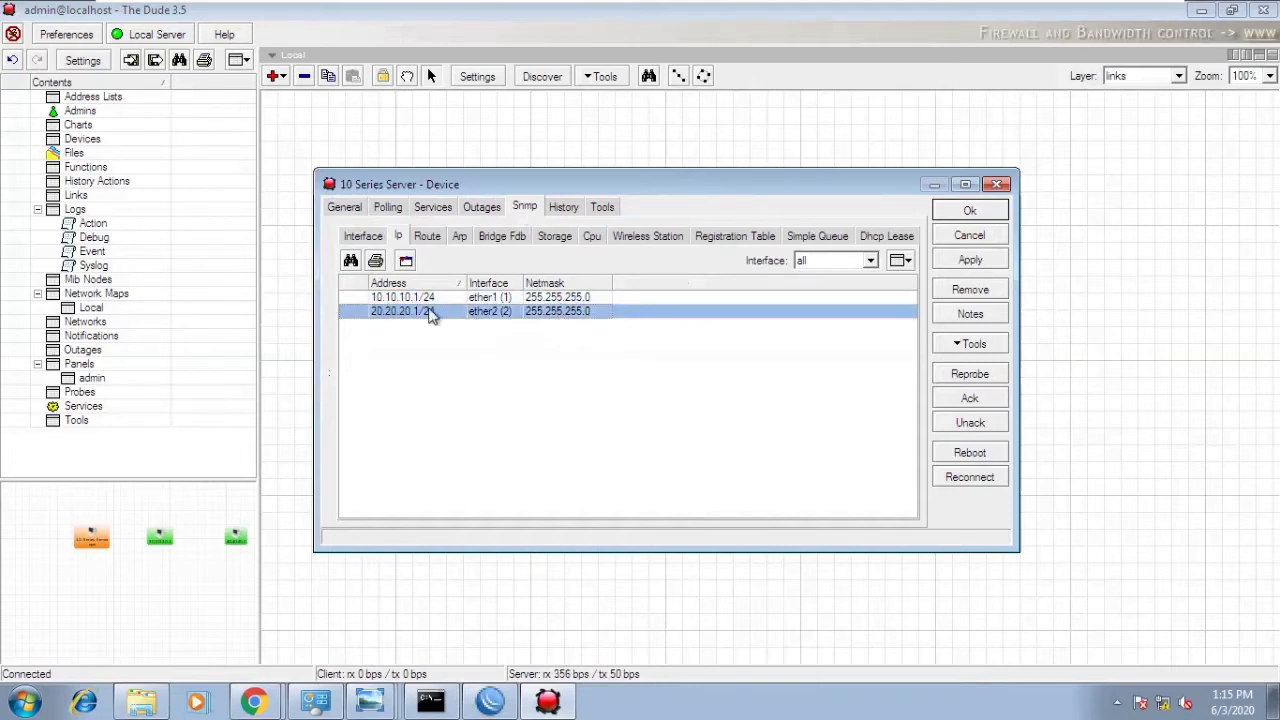
left_click(413, 298)
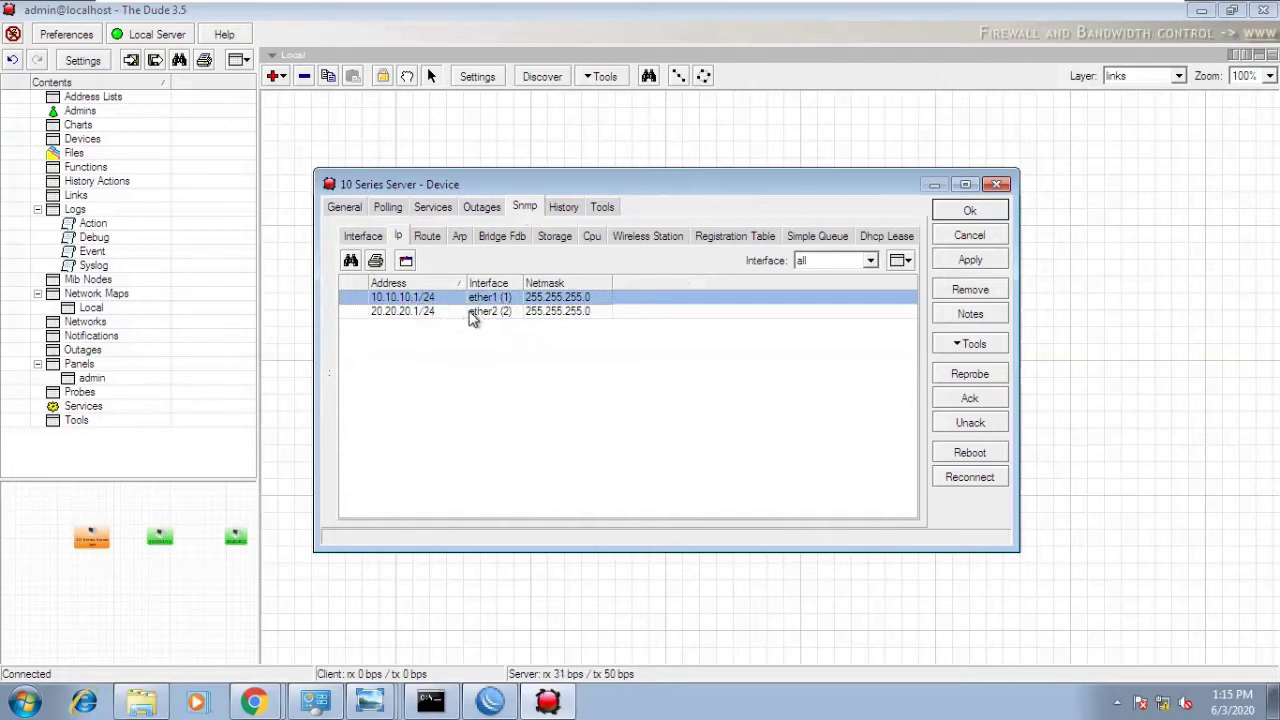
left_click(462, 240)
left_click(430, 237)
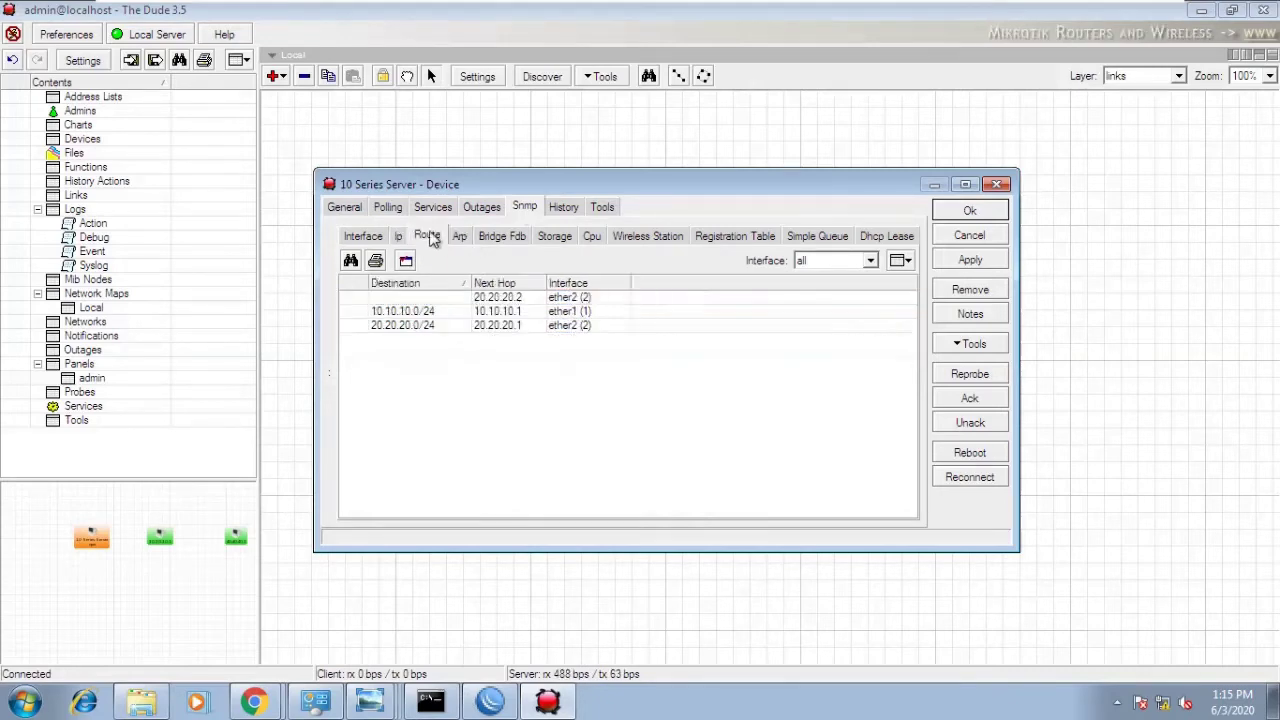
left_click(405, 216)
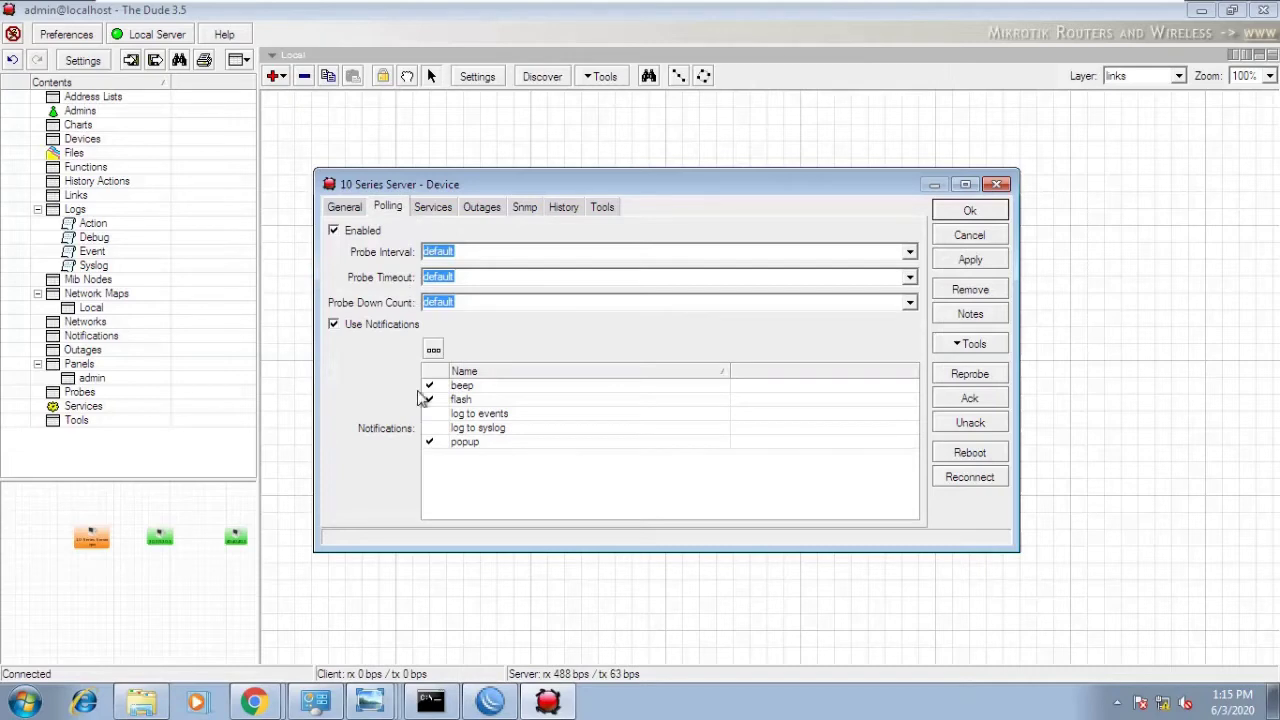
- Remove the failing cpu service from the 10 Series Server
left_click(424, 212)
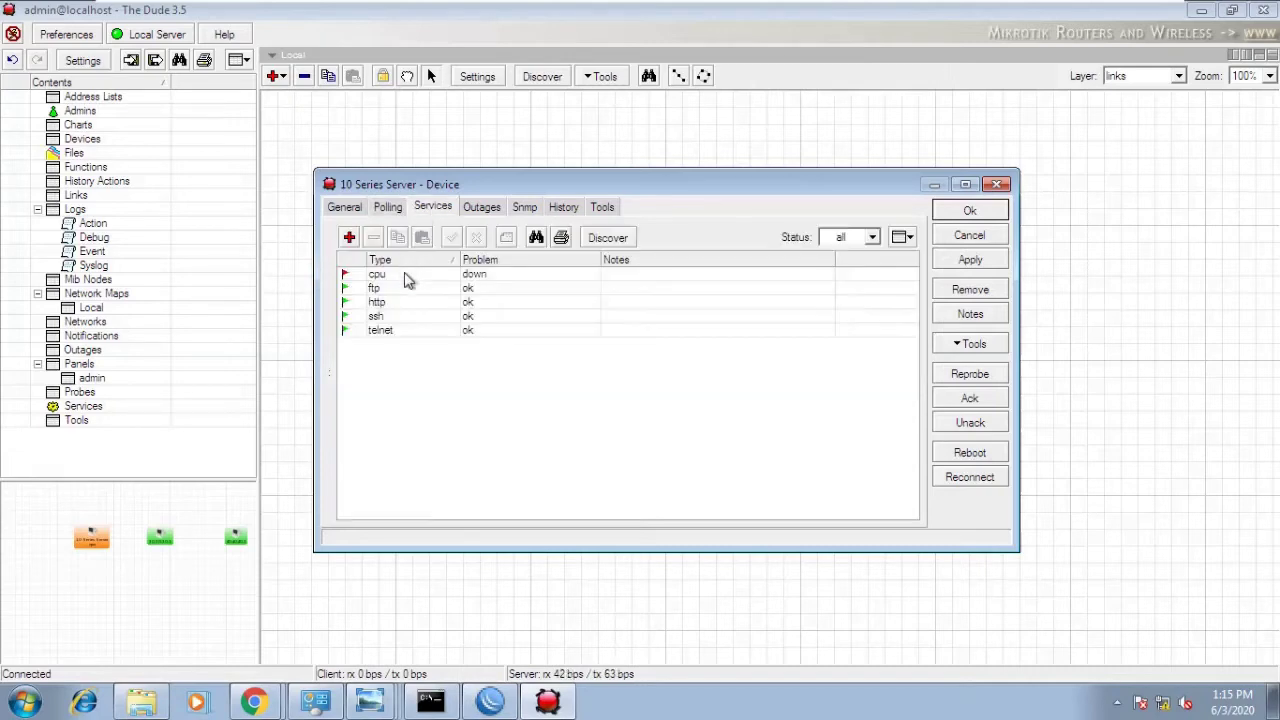
left_click(406, 275)
left_click(373, 238)
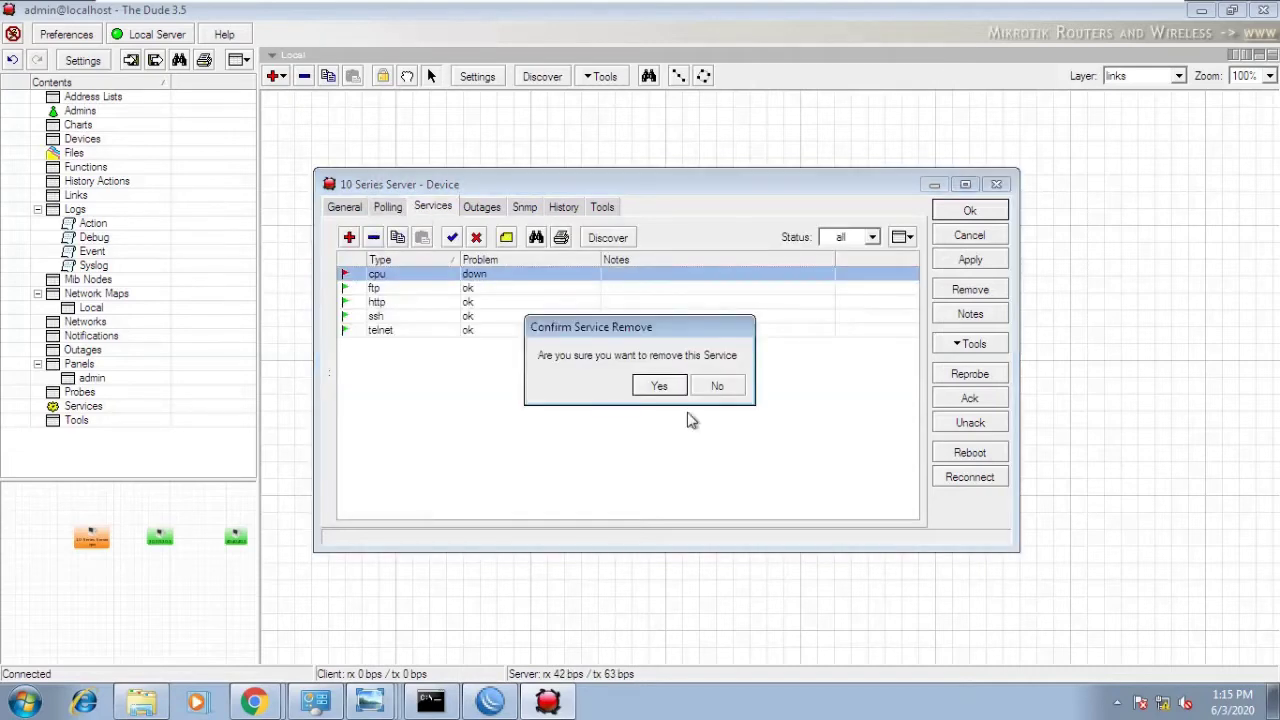
left_click(672, 393)
- Run service discovery on the device, reviewing the mikrotik, ftp and disk services
left_click(620, 243)
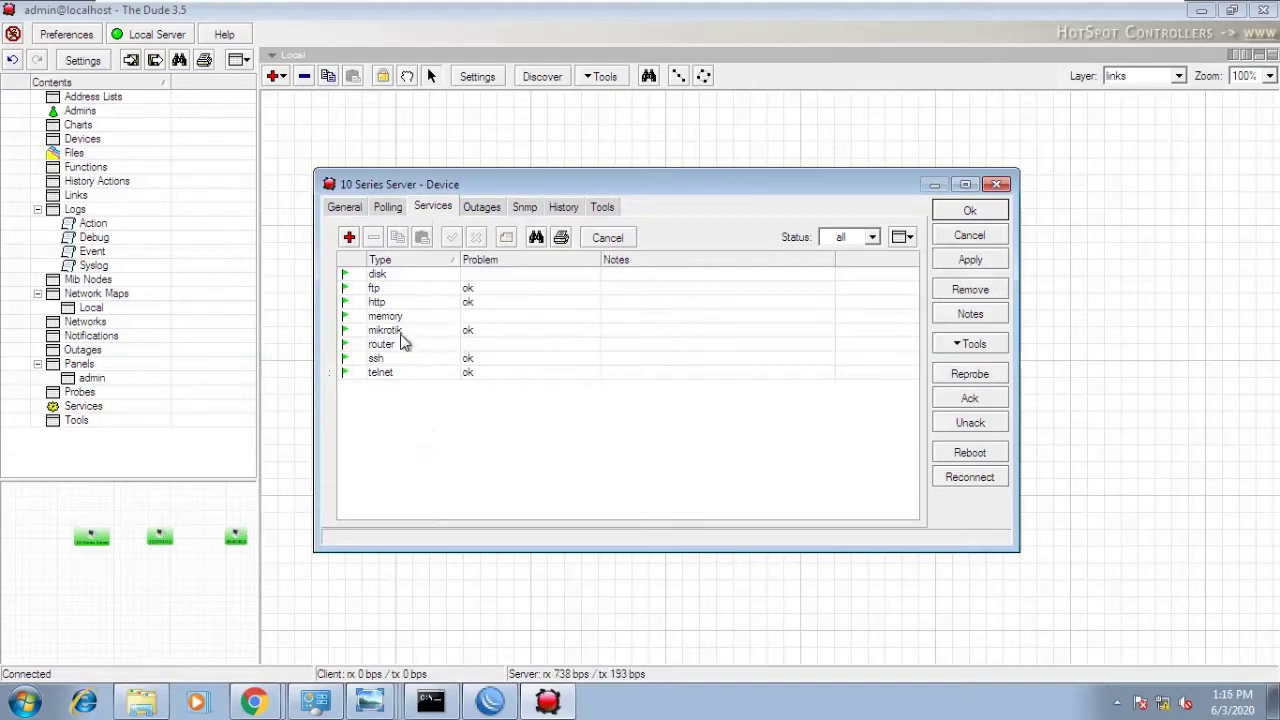
left_click(401, 335)
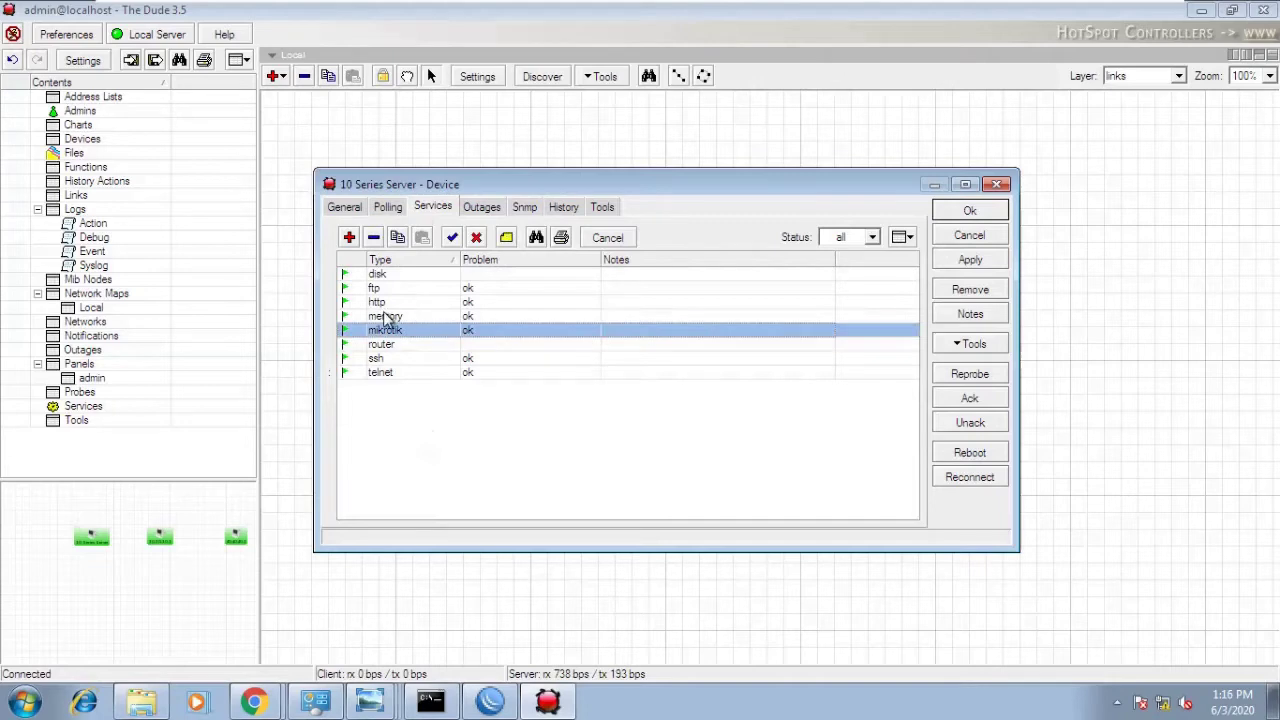
left_click(382, 290)
left_click(392, 276)
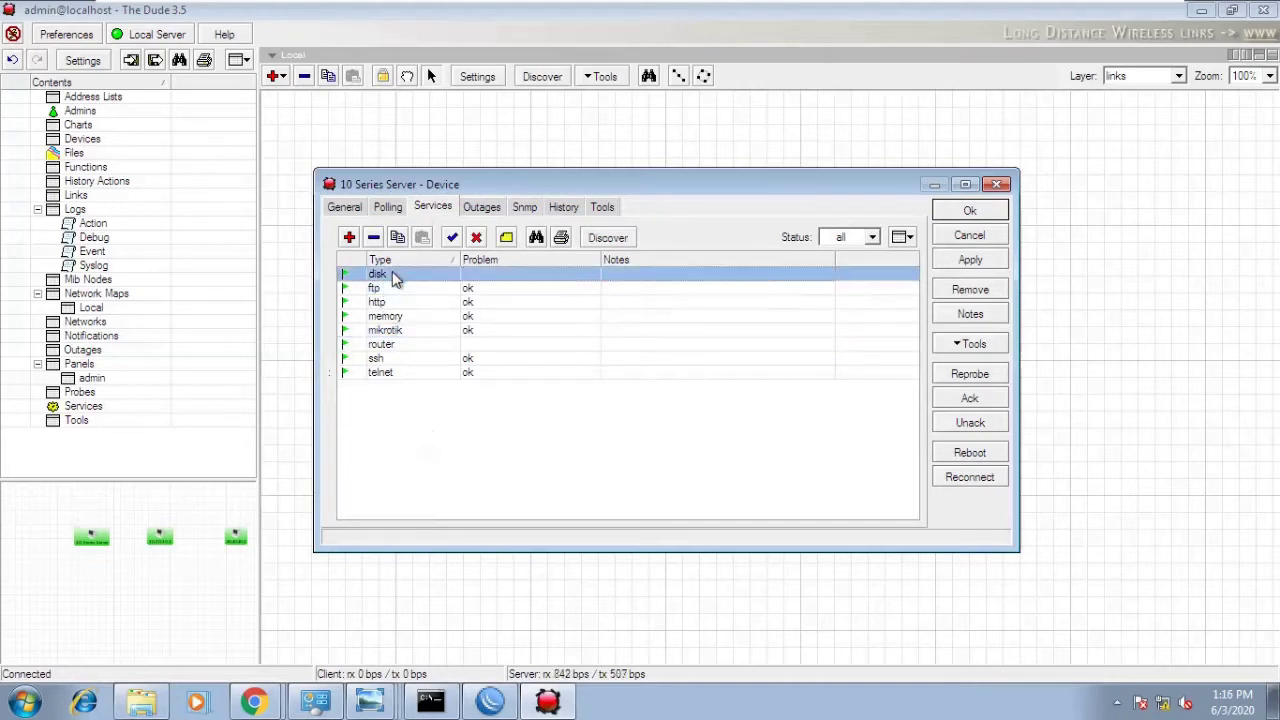
left_click(618, 240)
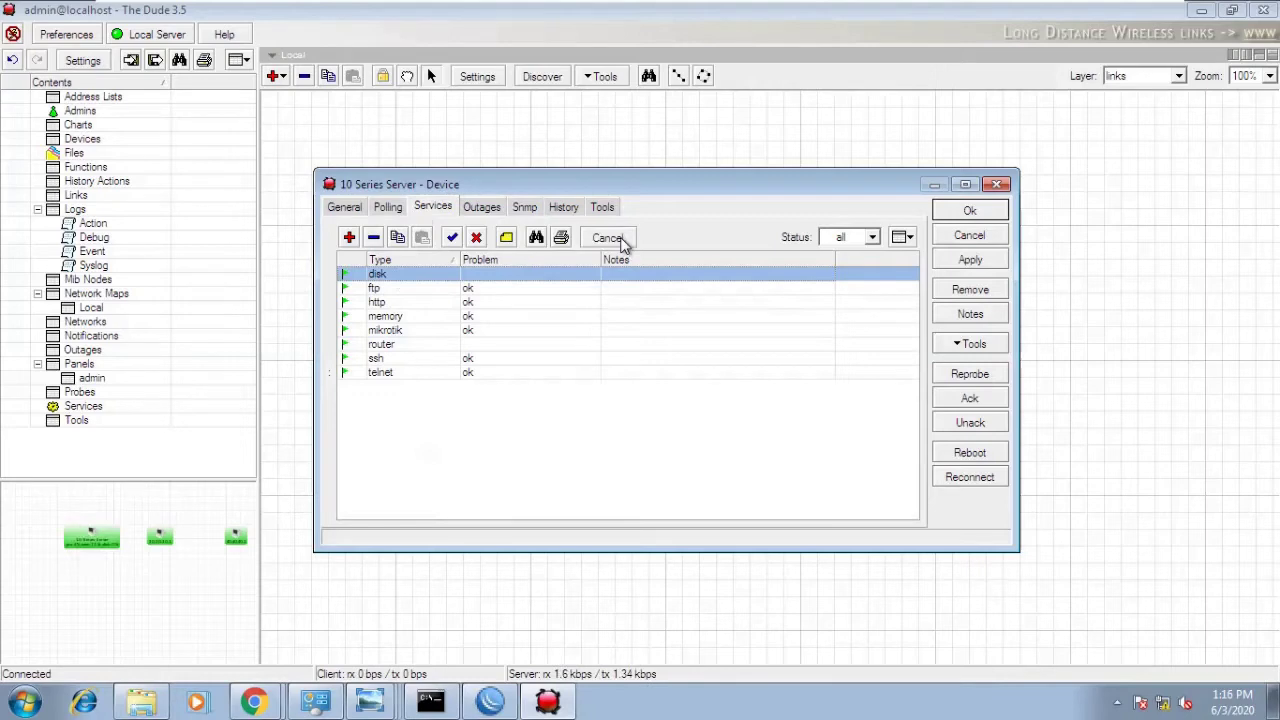
- Start a new service for the device from the Services tab
left_click(387, 207)
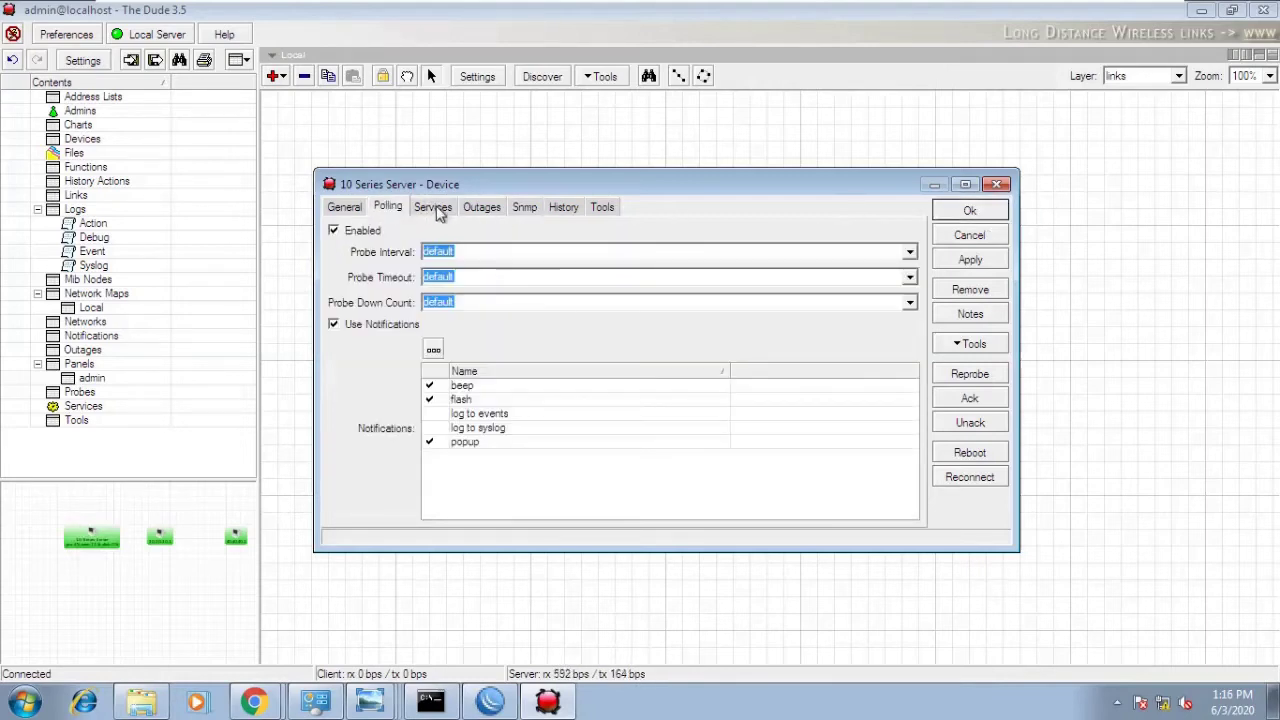
left_click(438, 210)
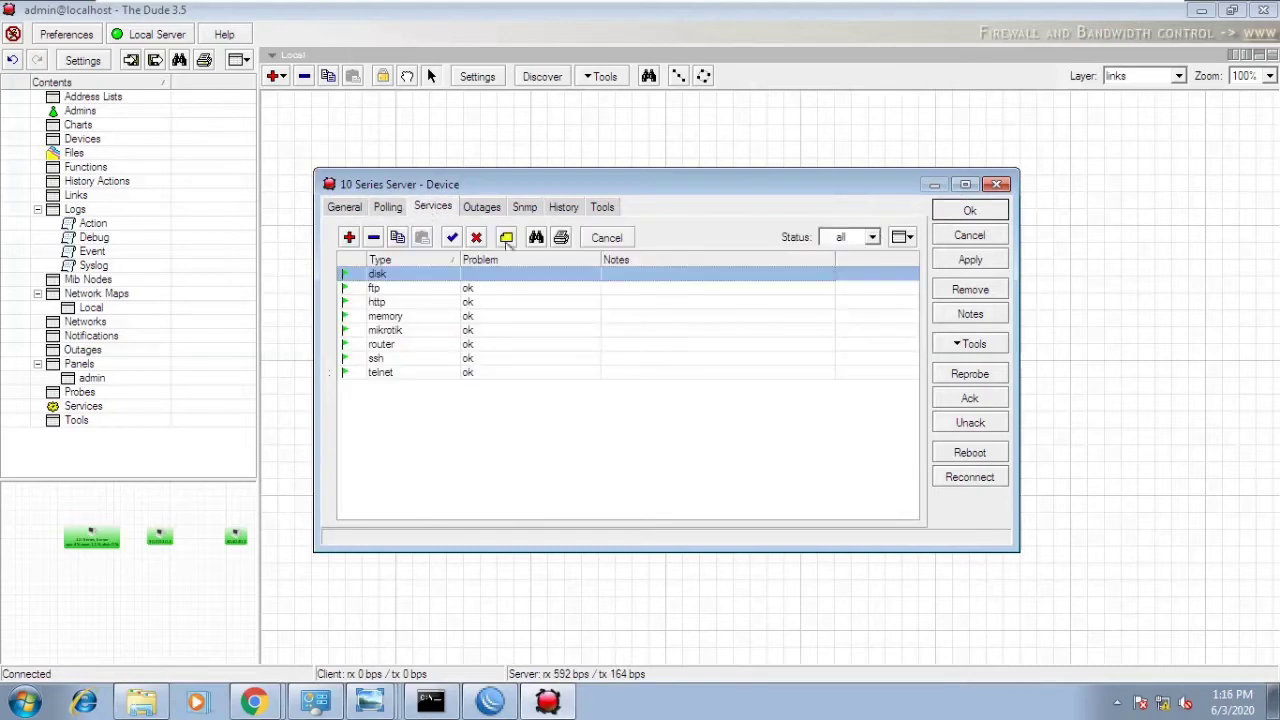
left_click(349, 237)
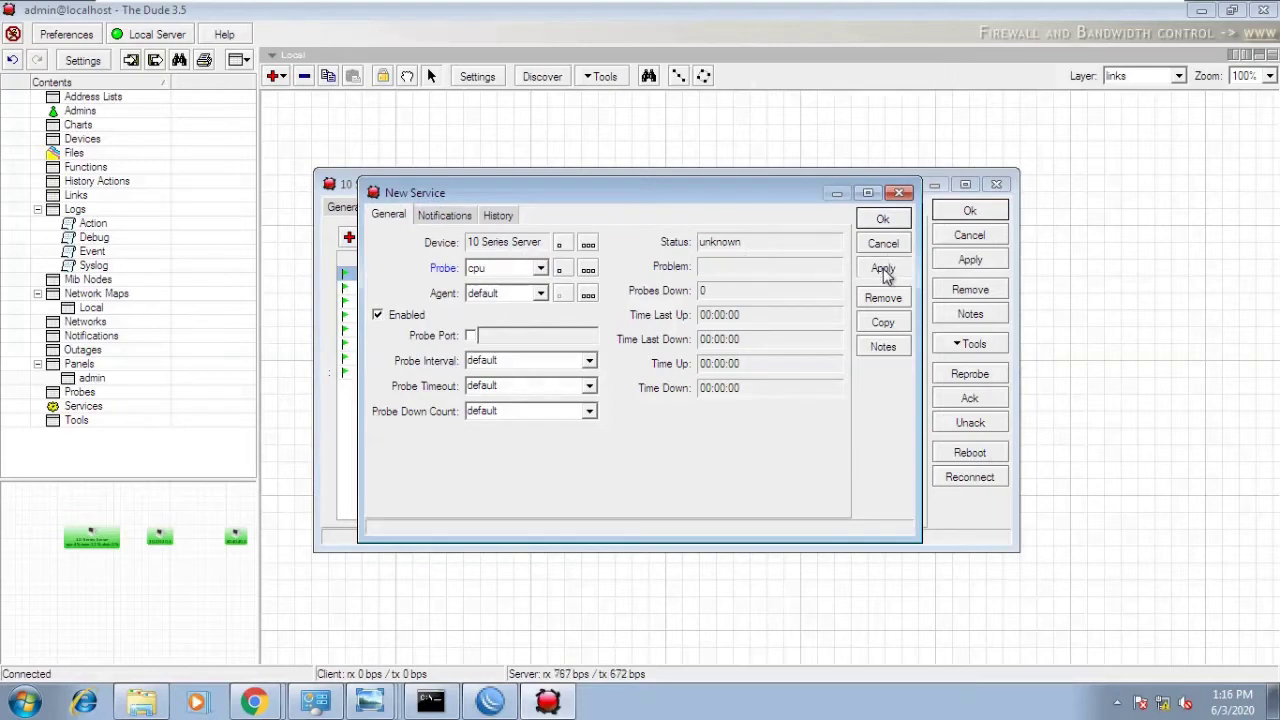
- Keep the default agent for the cpu service, apply it, and check the cpu probe
left_click(540, 294)
left_click(540, 296)
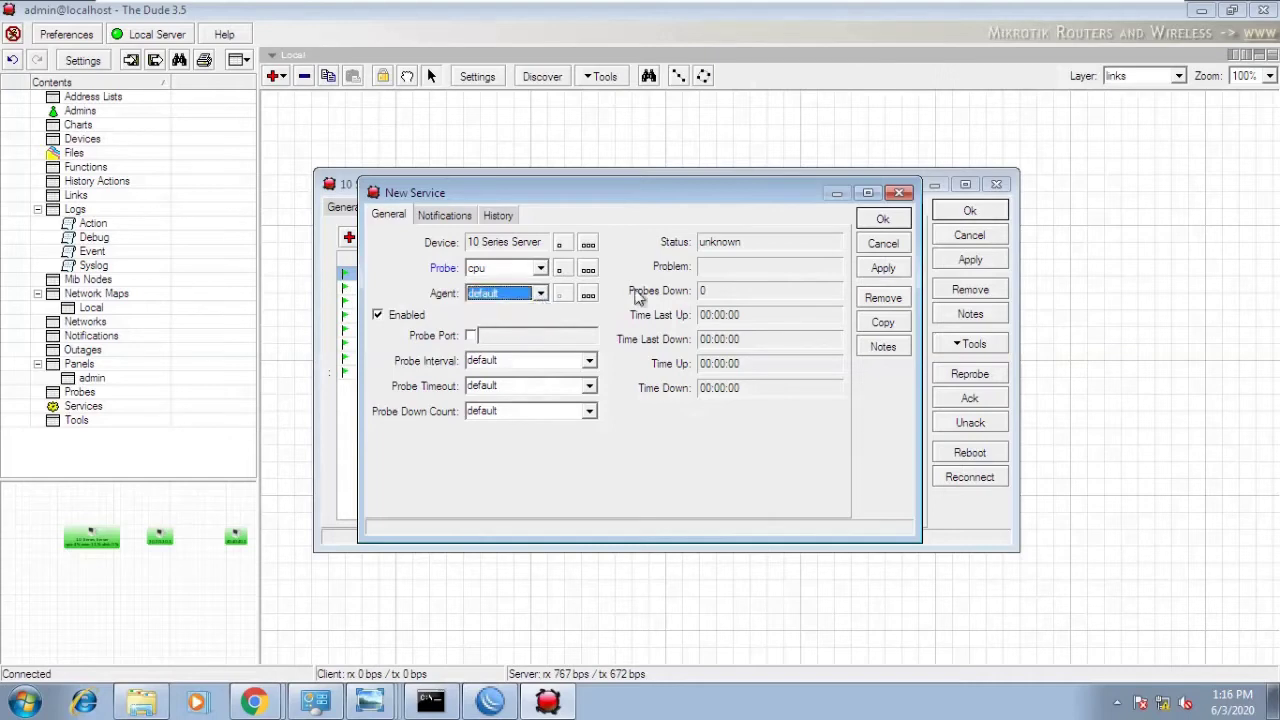
left_click(886, 278)
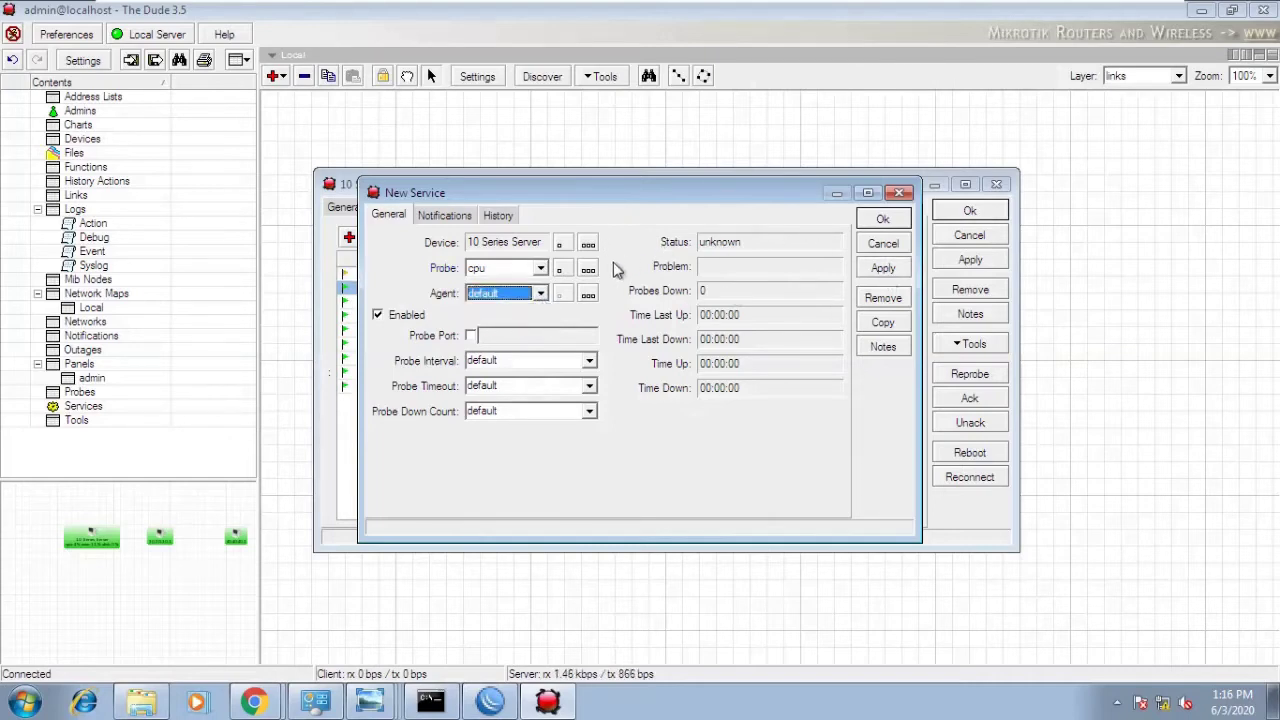
left_click(561, 270)
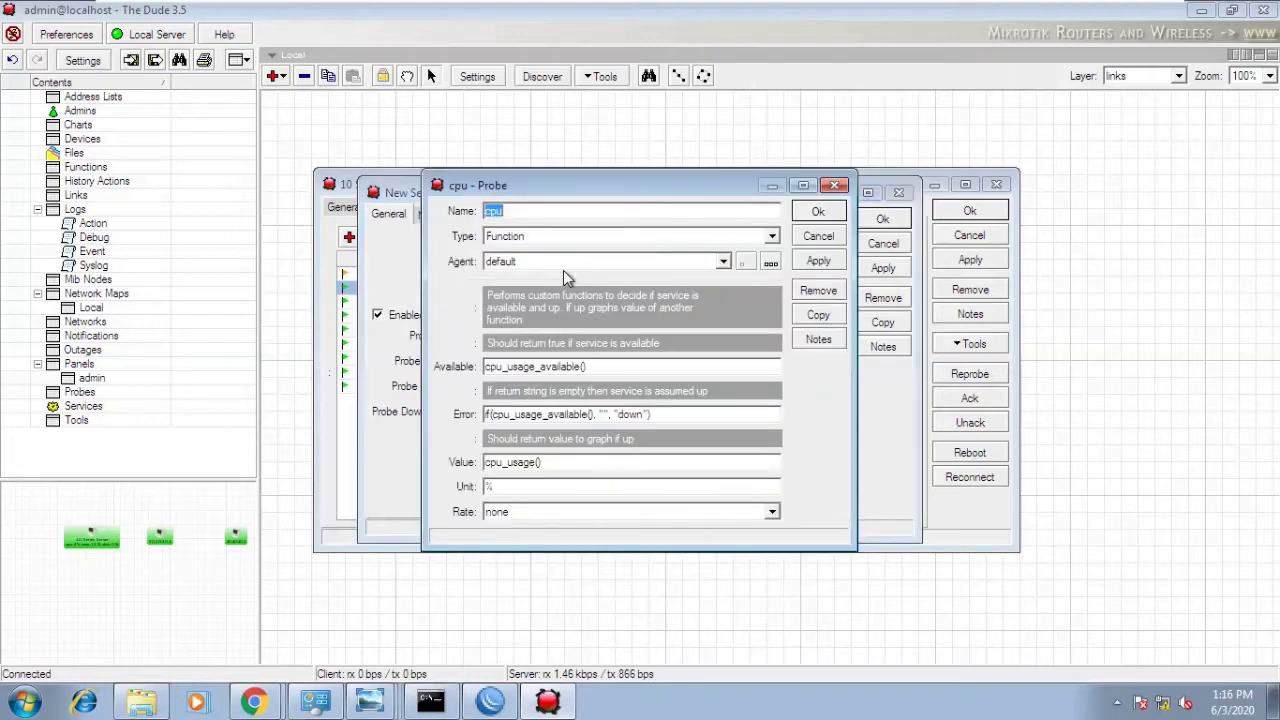
left_click(600, 261)
left_click(600, 261)
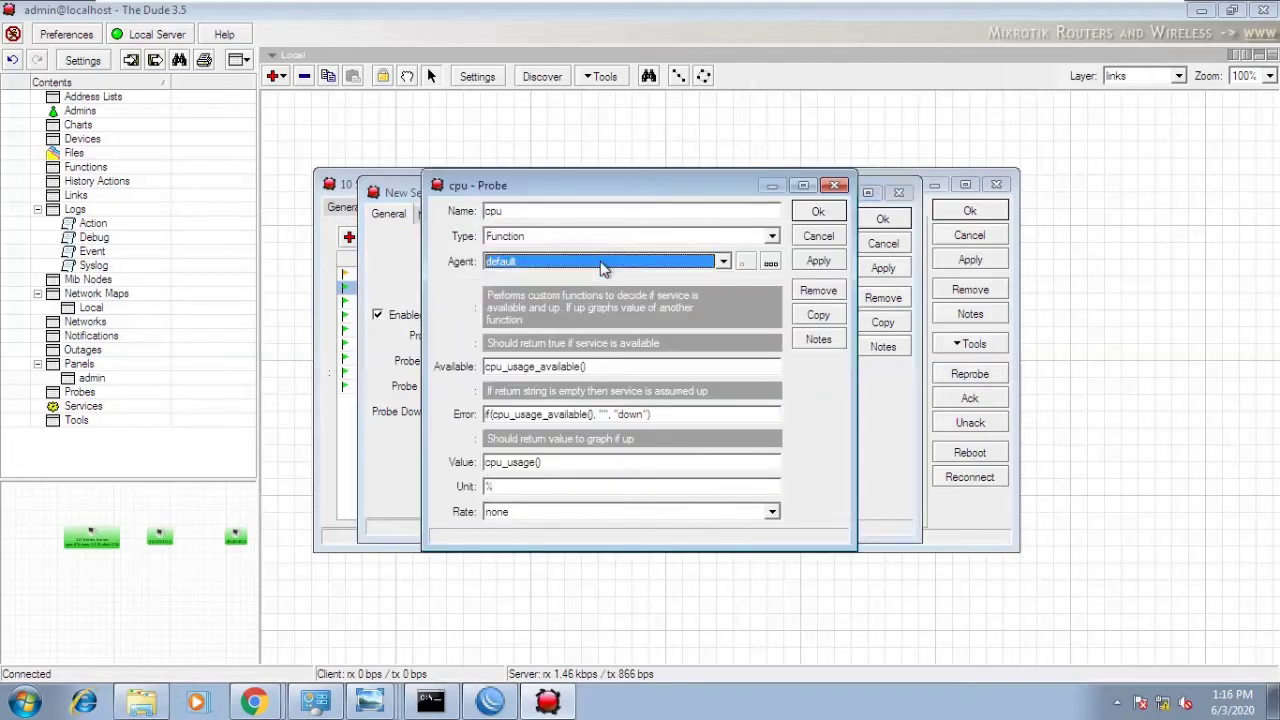
left_click(817, 240)
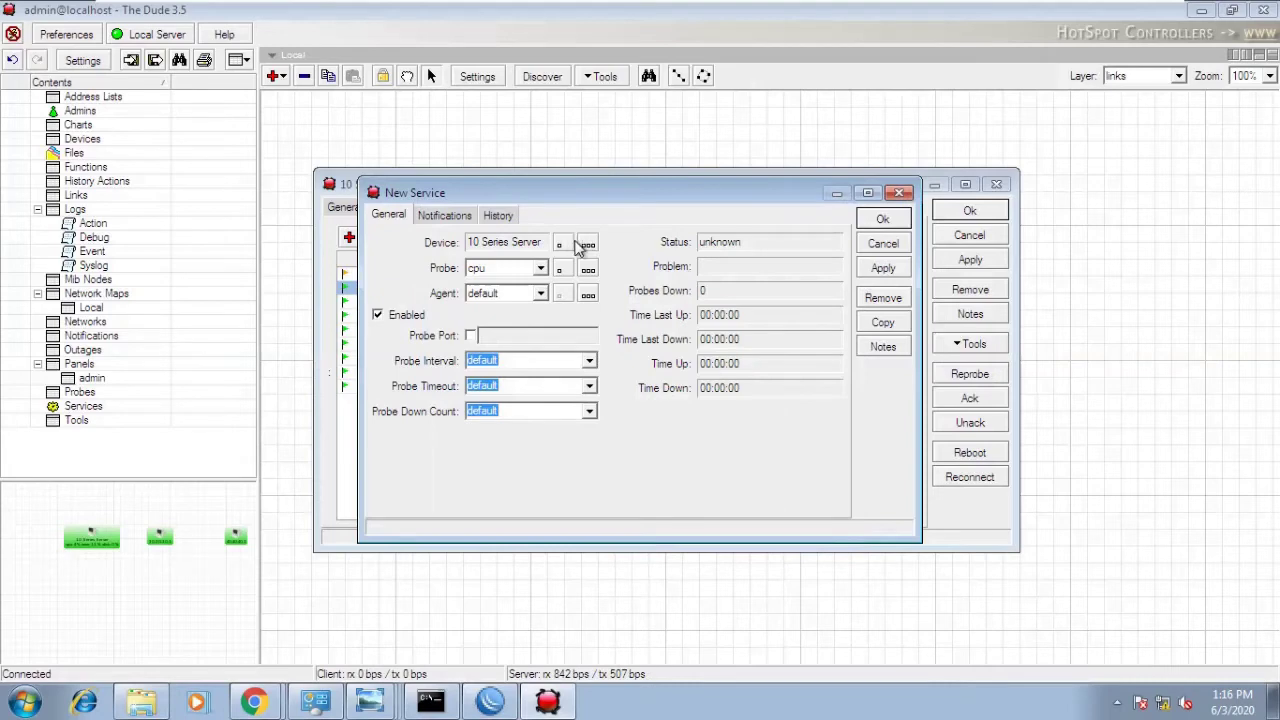
- Assign the cpu service to the 10 Series Server device and save
left_click(588, 244)
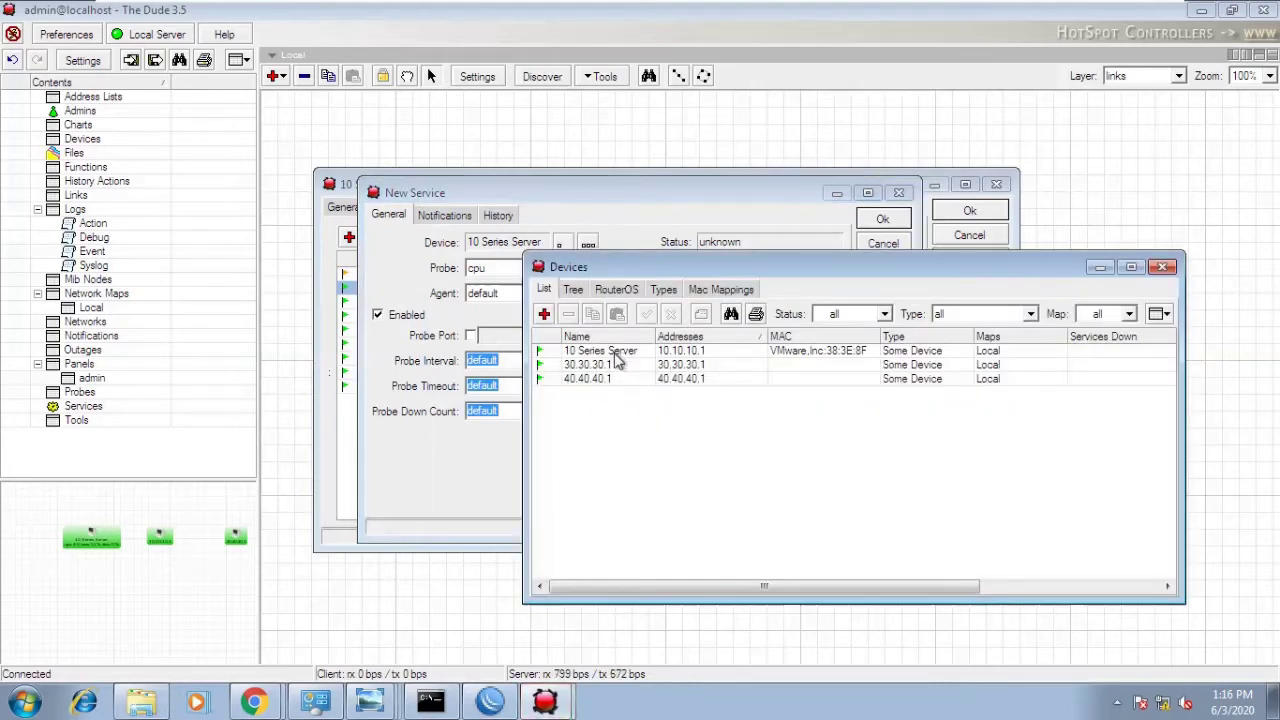
left_click(617, 352)
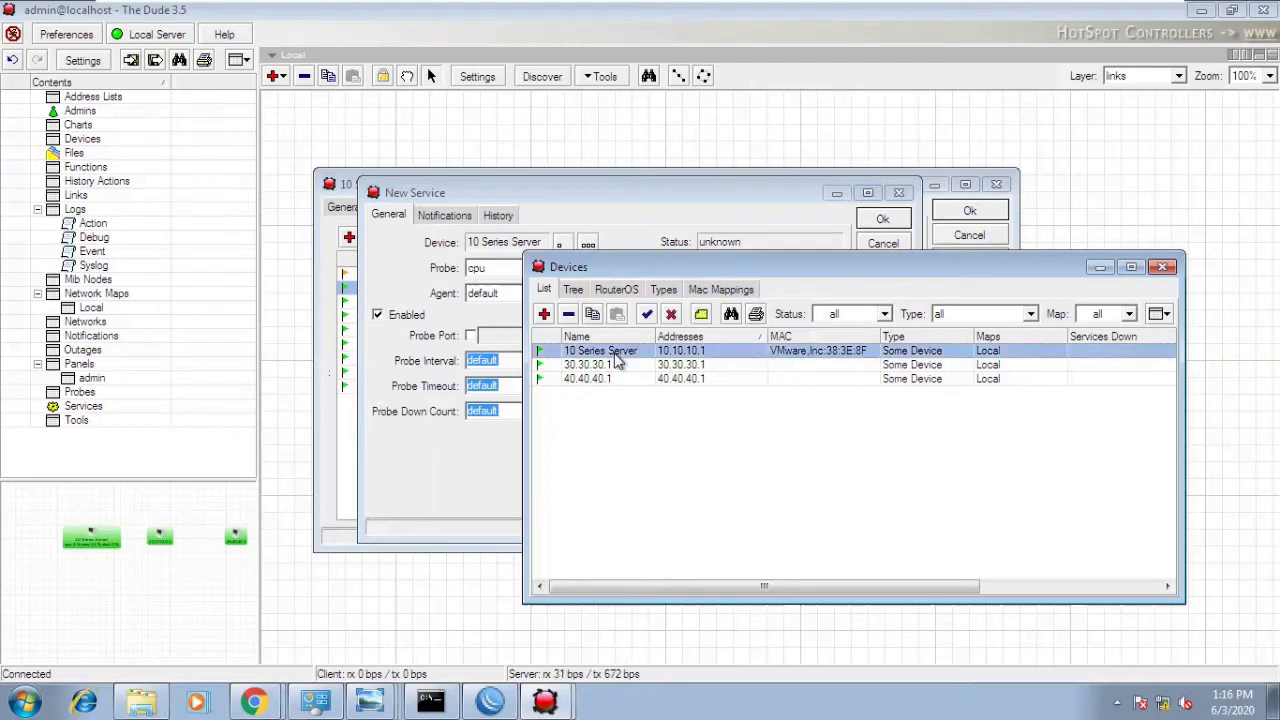
double_click(617, 355)
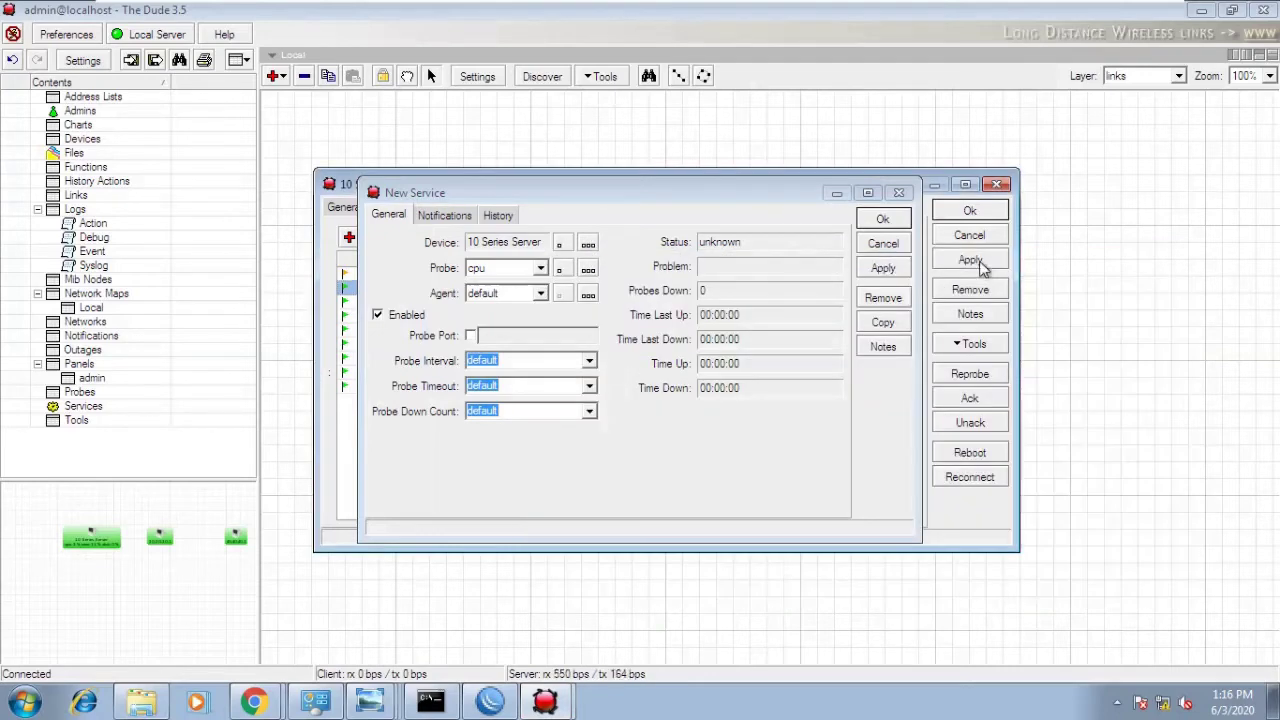
left_click(969, 212)
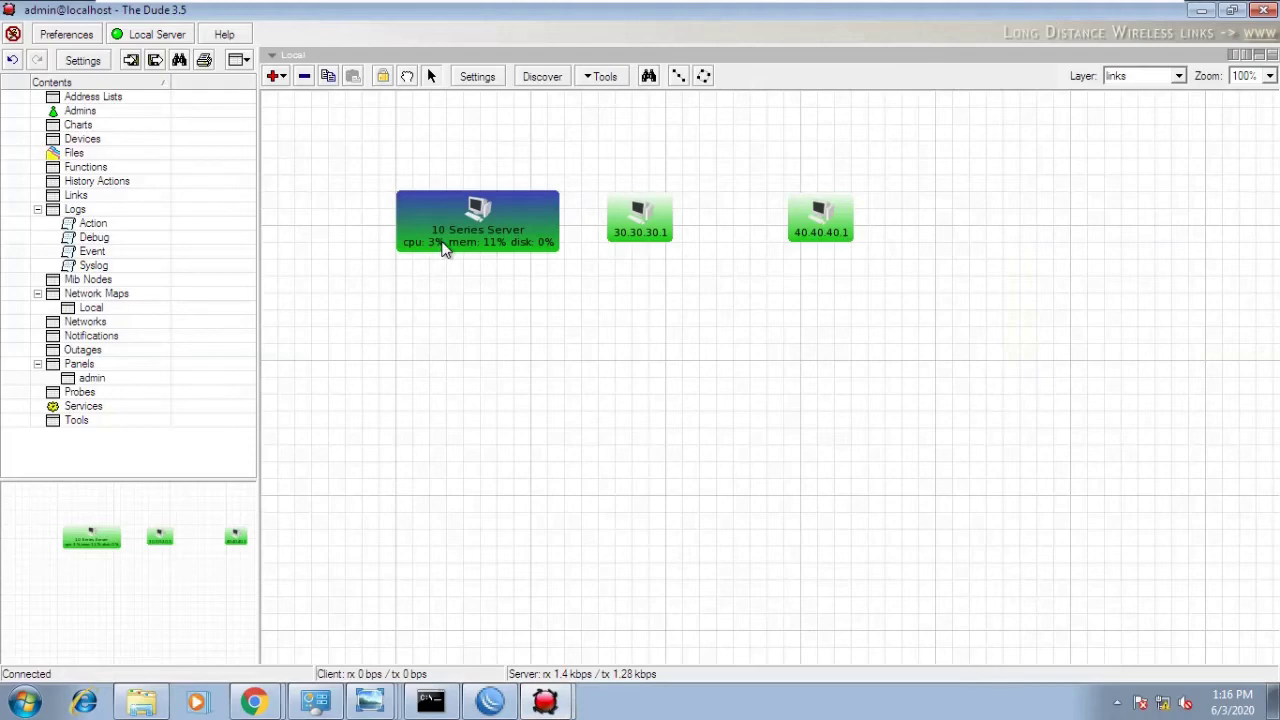
mouse_move(444, 249)
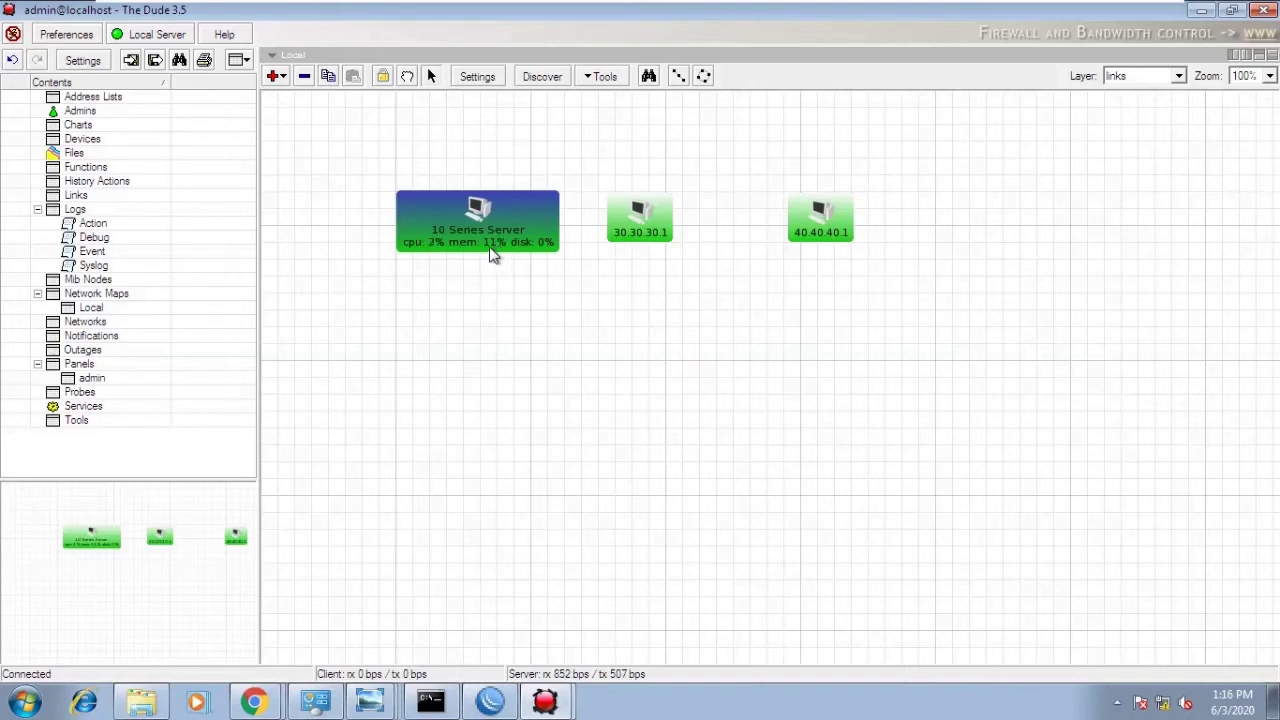
mouse_move(490, 255)
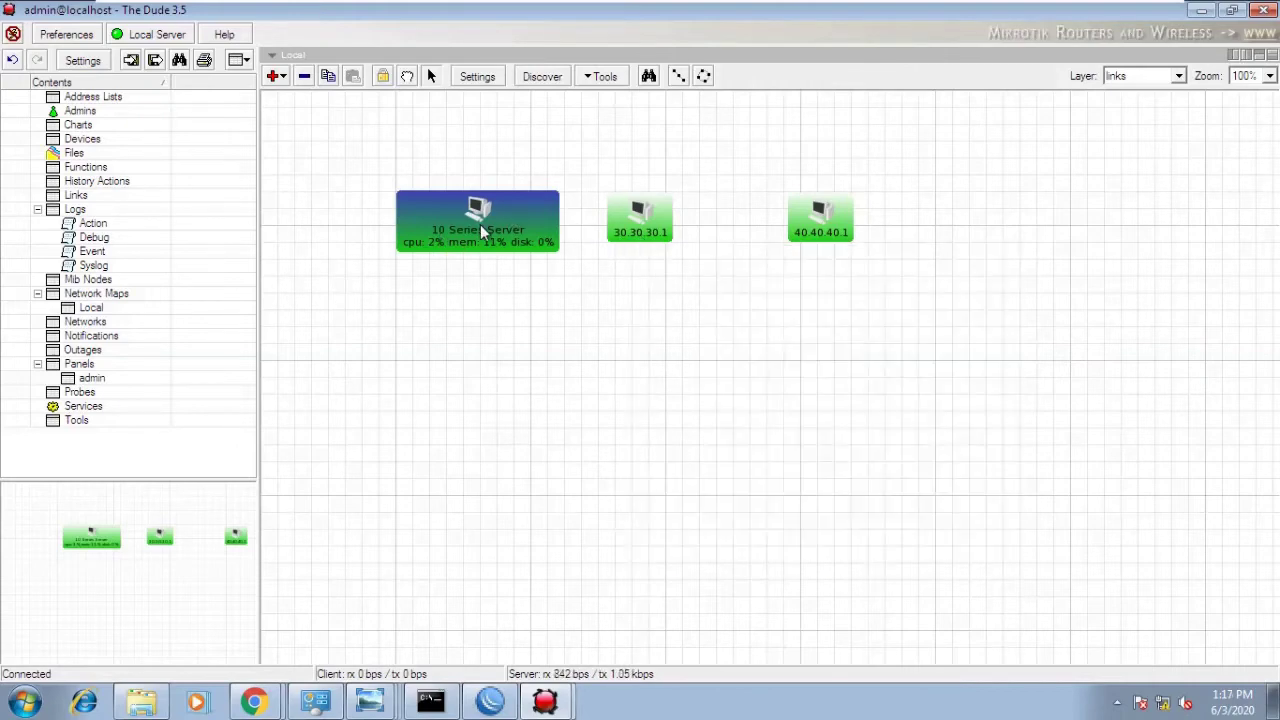
left_click(662, 238)
left_click_drag(660, 233, 663, 234)
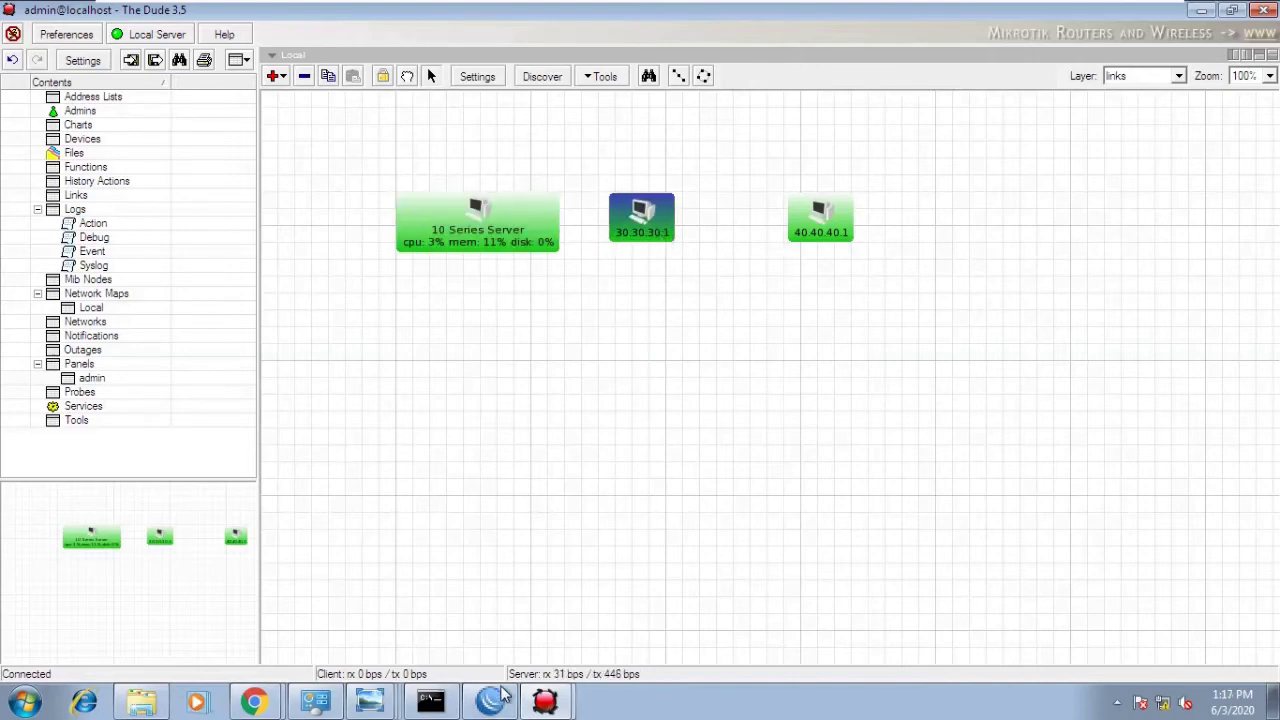
mouse_move(495, 703)
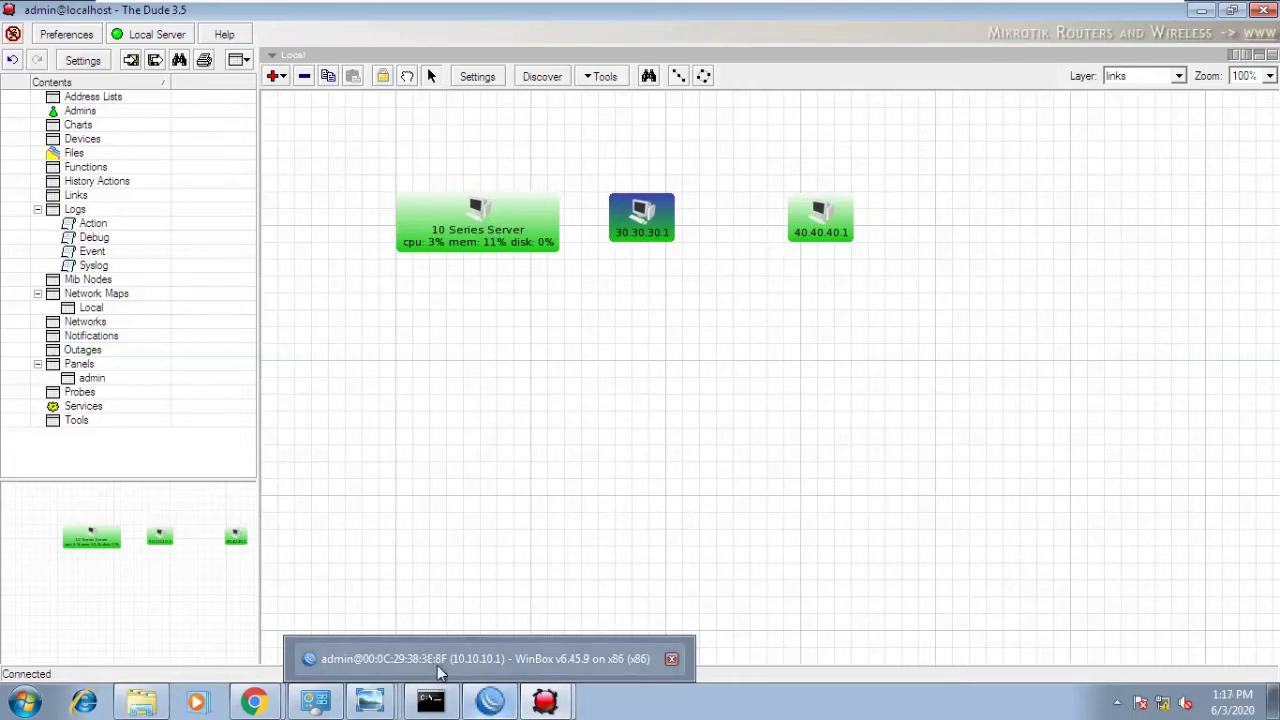
- Close the first router's SNMP settings and minimize WinBox and The Dude
left_click(508, 706)
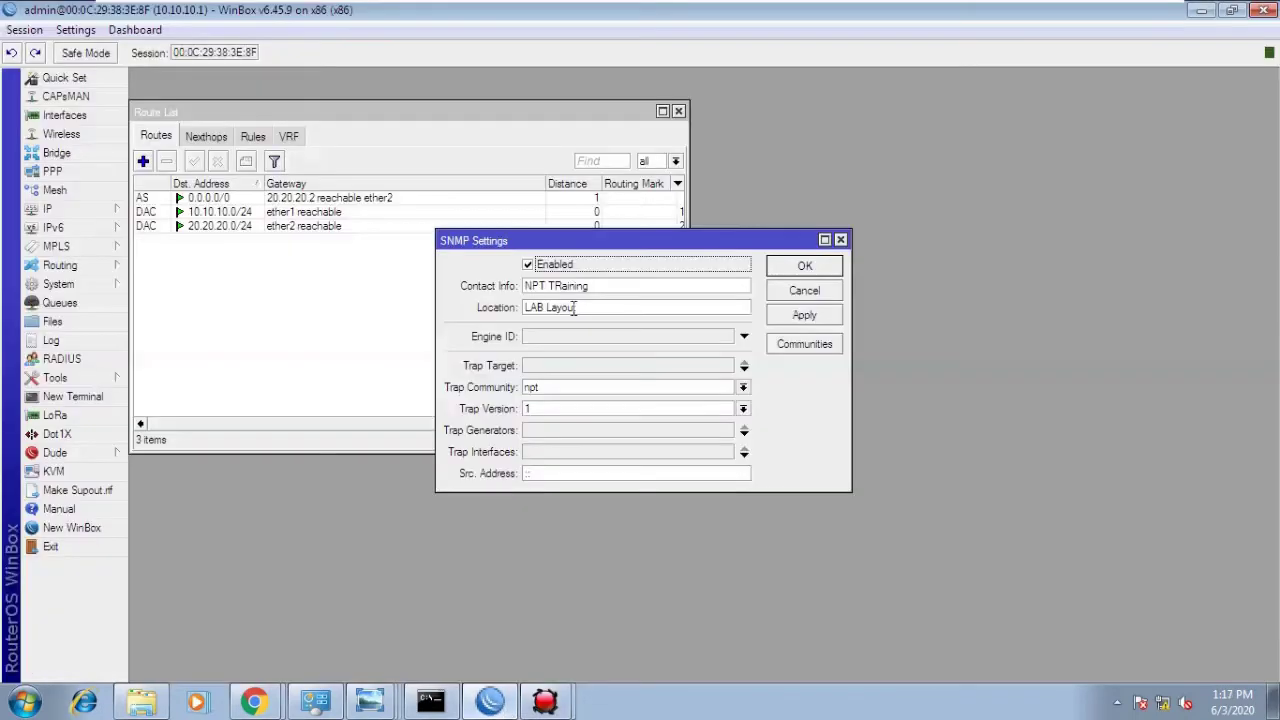
left_click(825, 271)
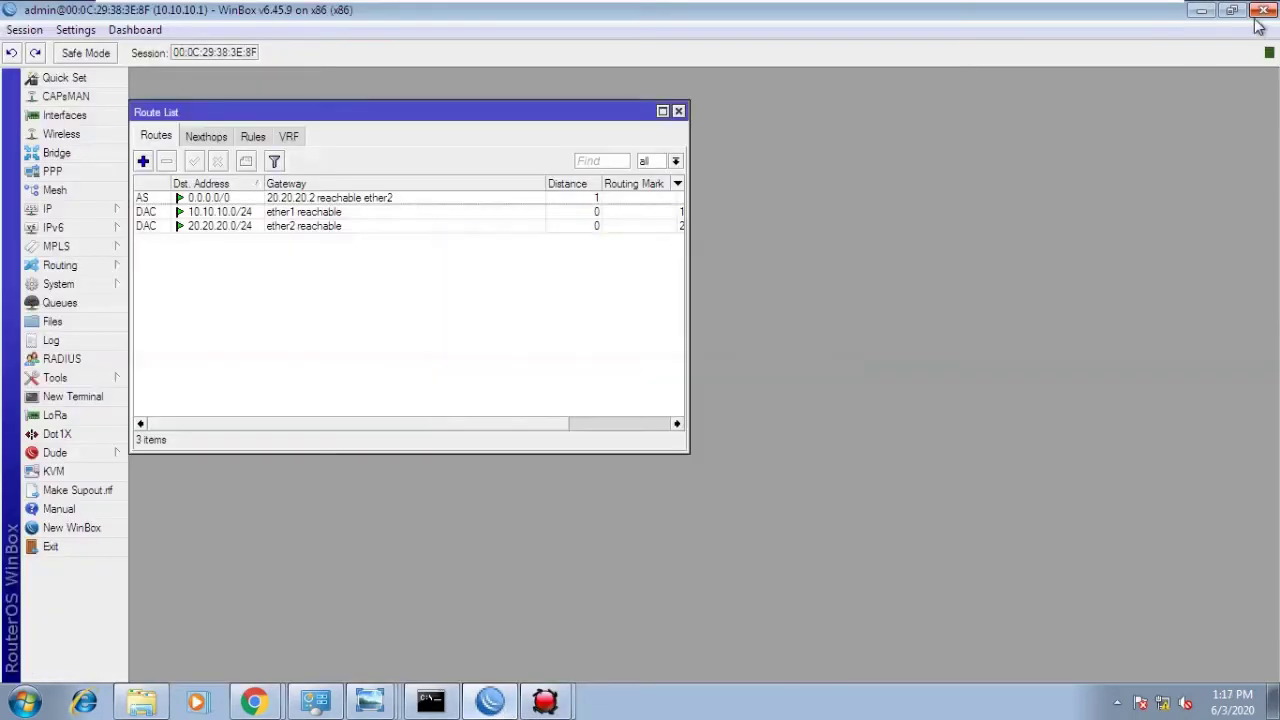
left_click(1206, 18)
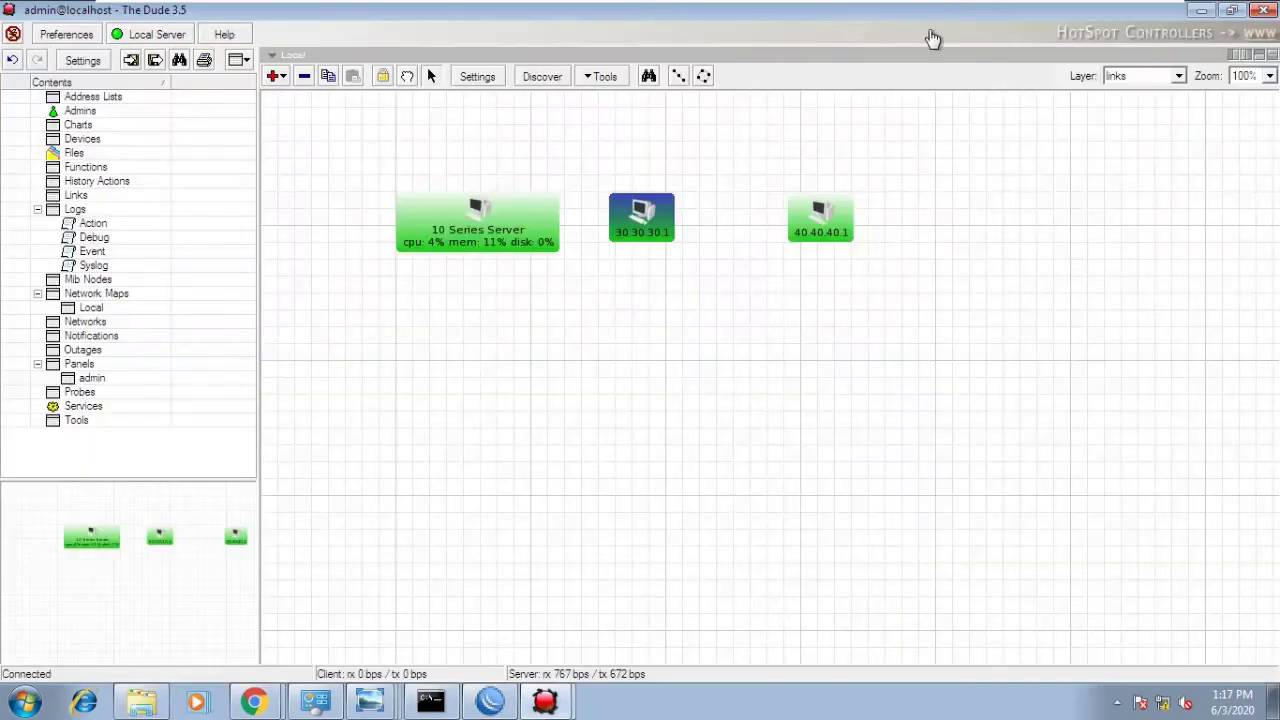
left_click(1207, 10)
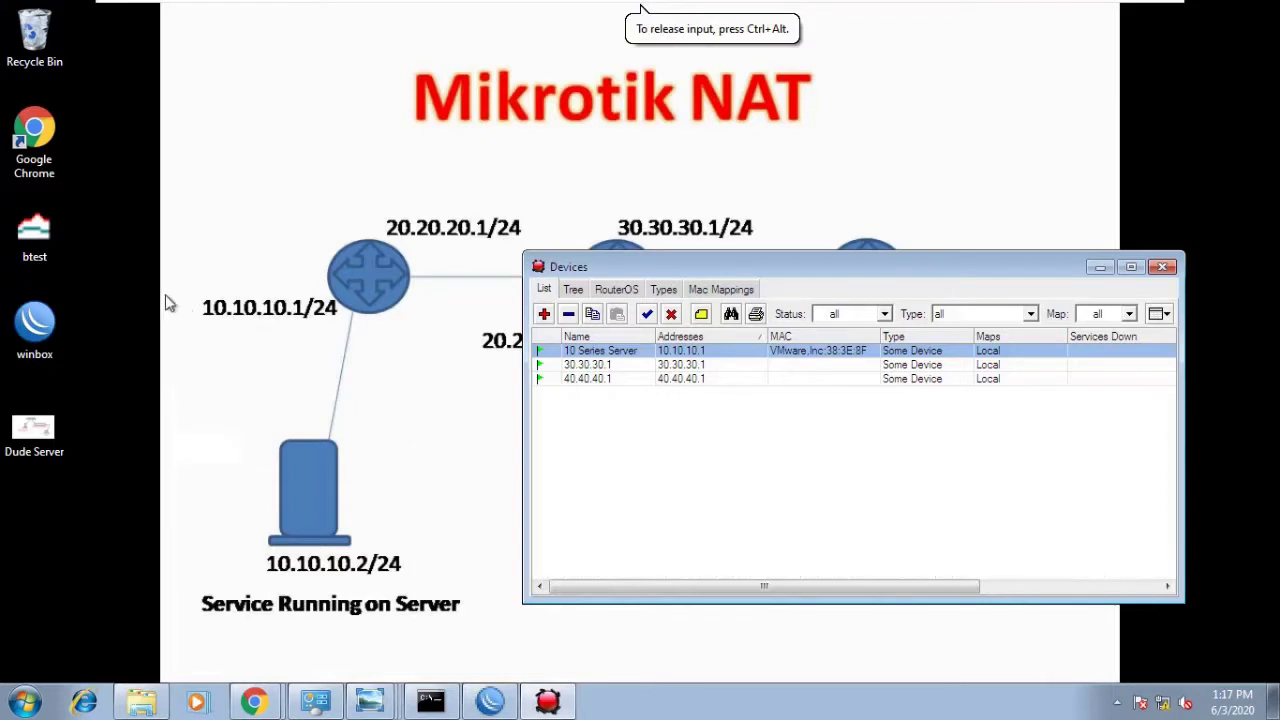
- Launch WinBox, connect to router 30.30.30.1, and open its IP SNMP settings
double_click(52, 332)
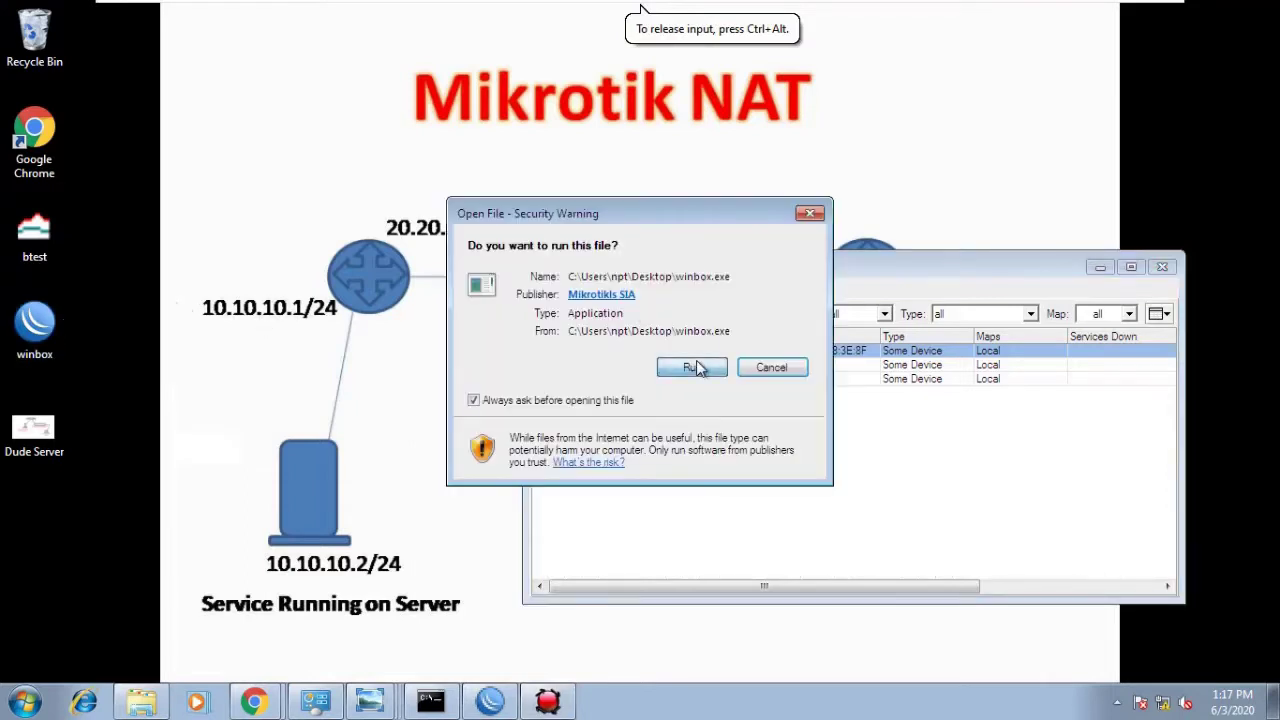
left_click(692, 368)
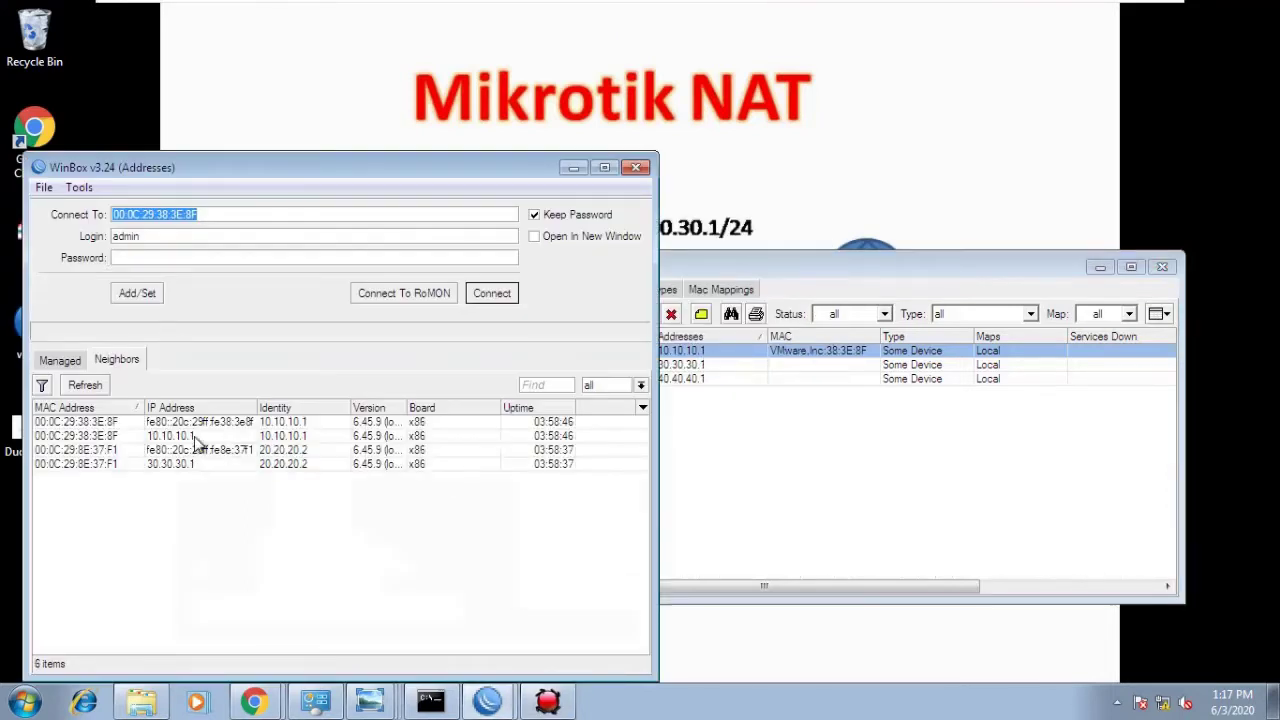
left_click(140, 492)
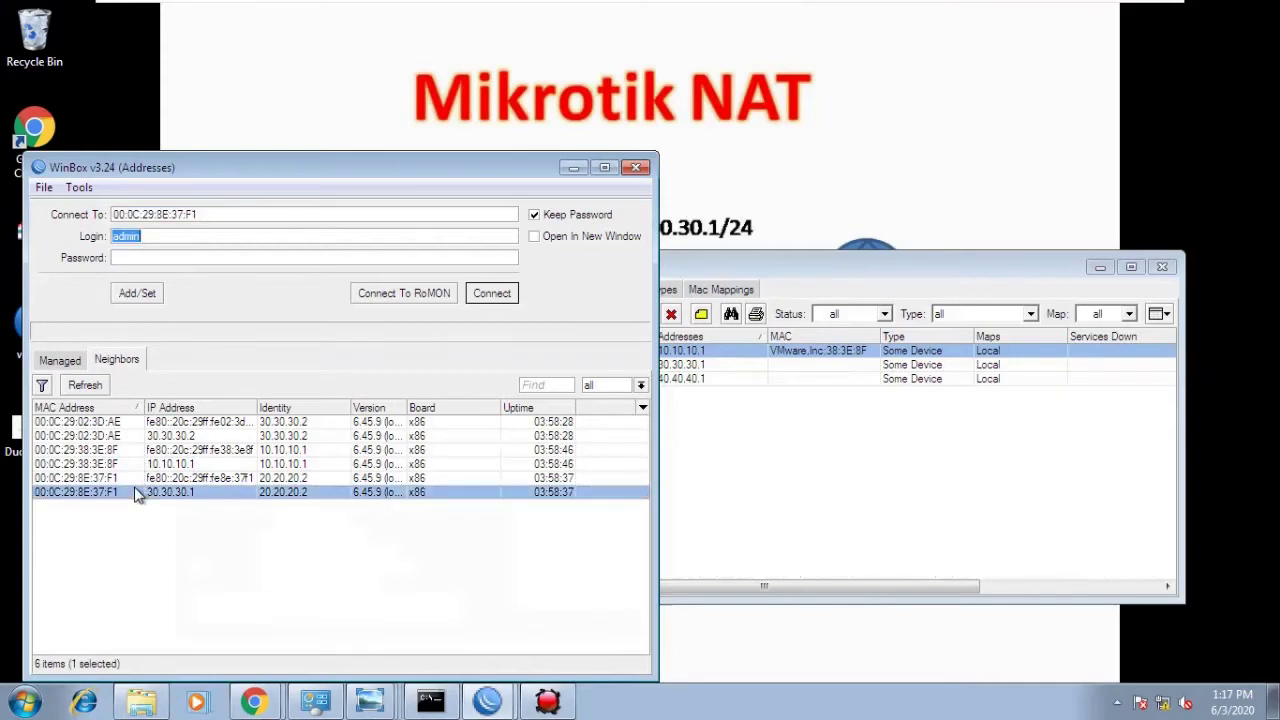
left_click(491, 293)
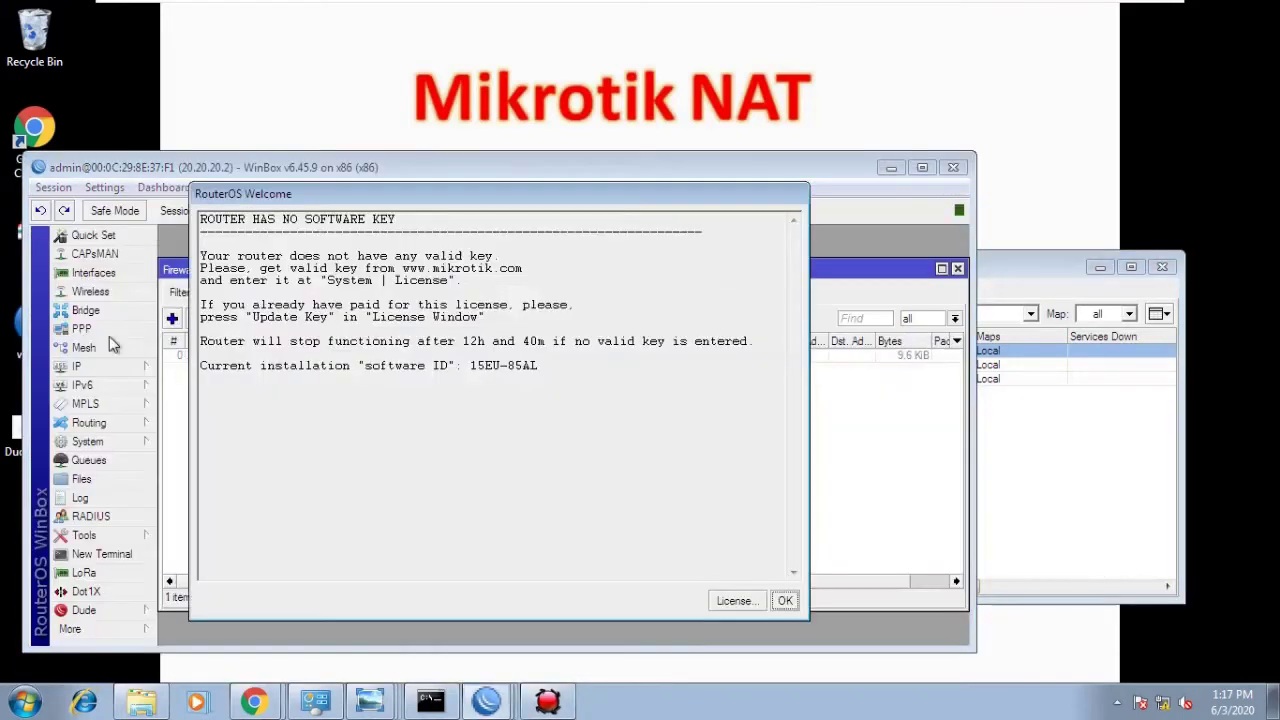
left_click(785, 600)
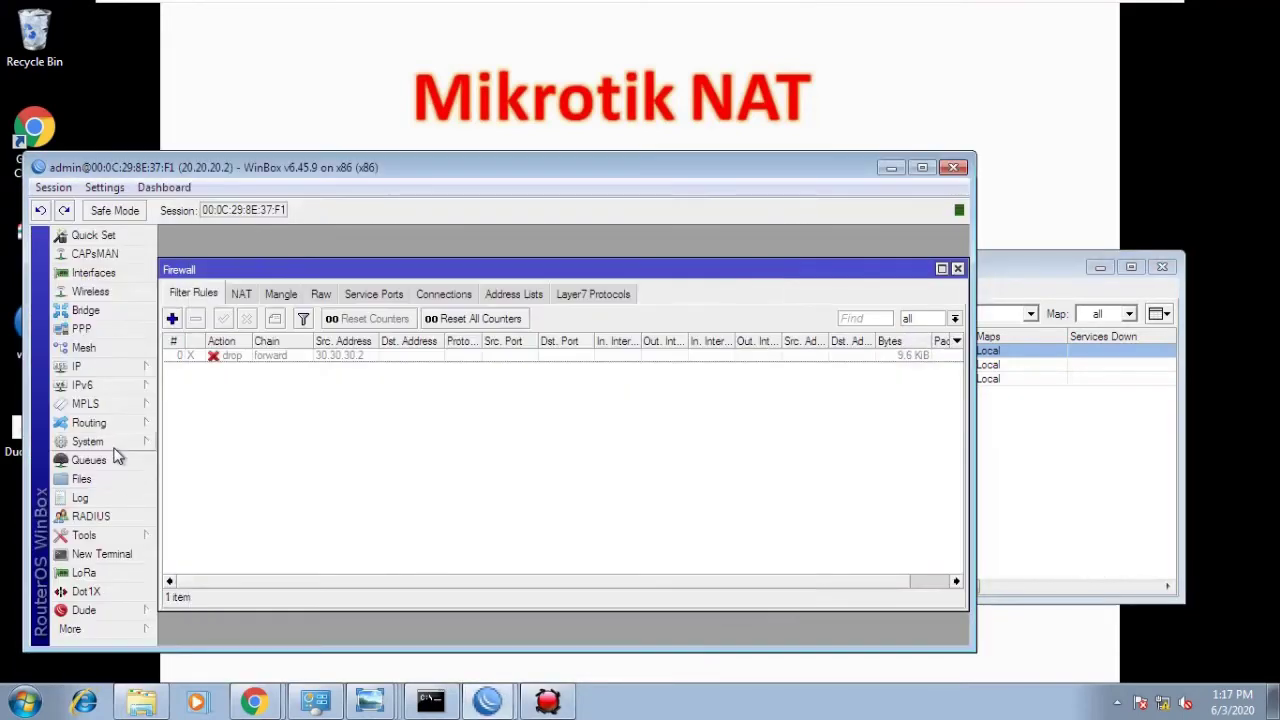
left_click(92, 369)
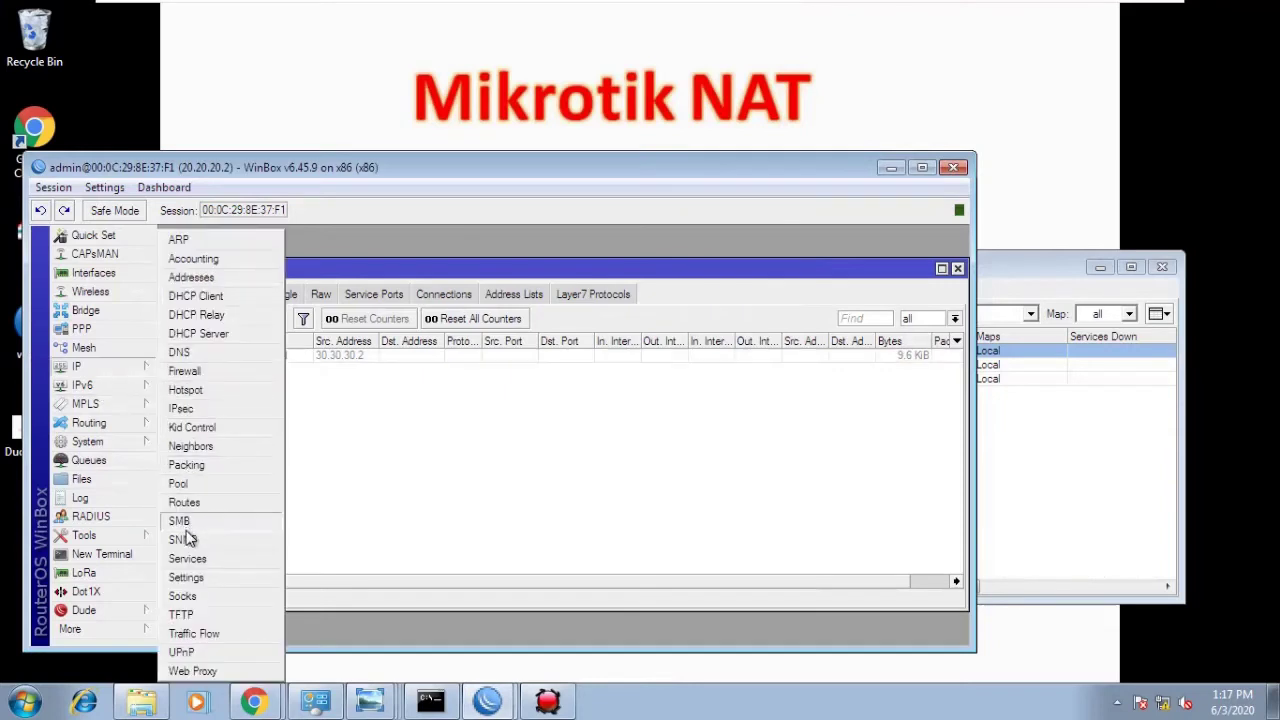
left_click(266, 536)
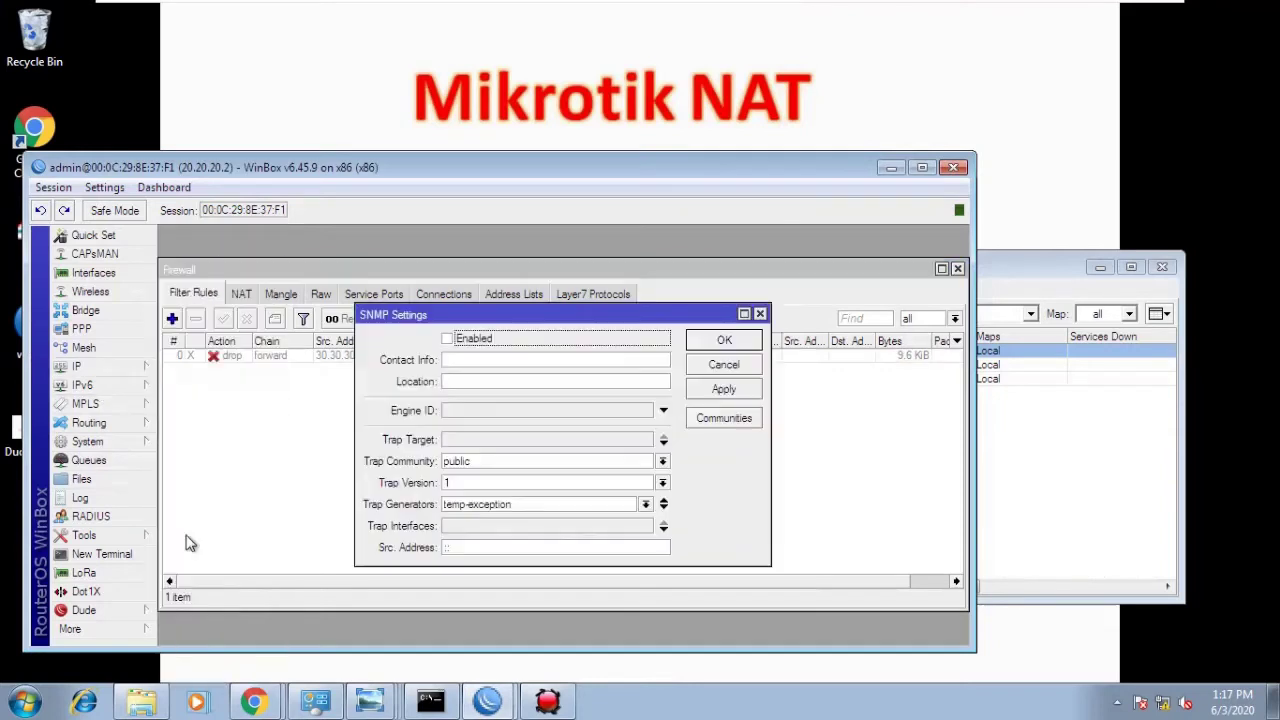
- Set SNMP contact 'NPT 30 Serires', keep trap community public, and set trap version 2
left_click(461, 360)
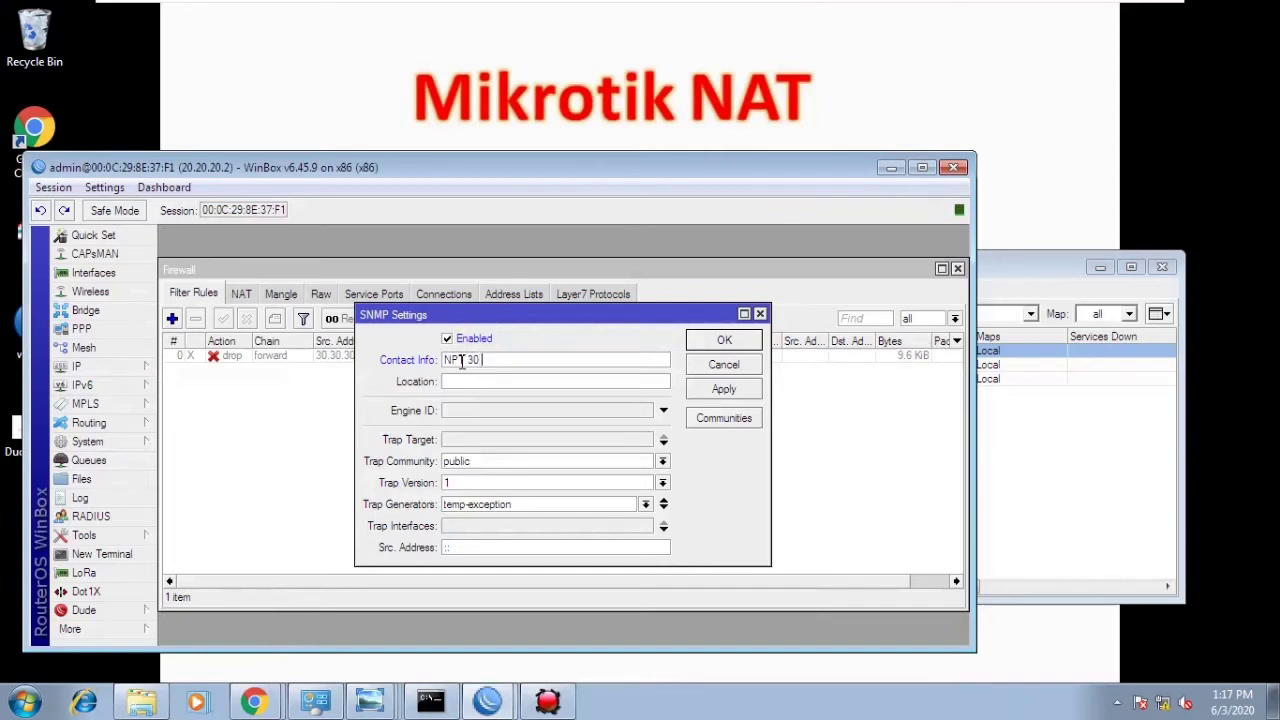
left_click(483, 460)
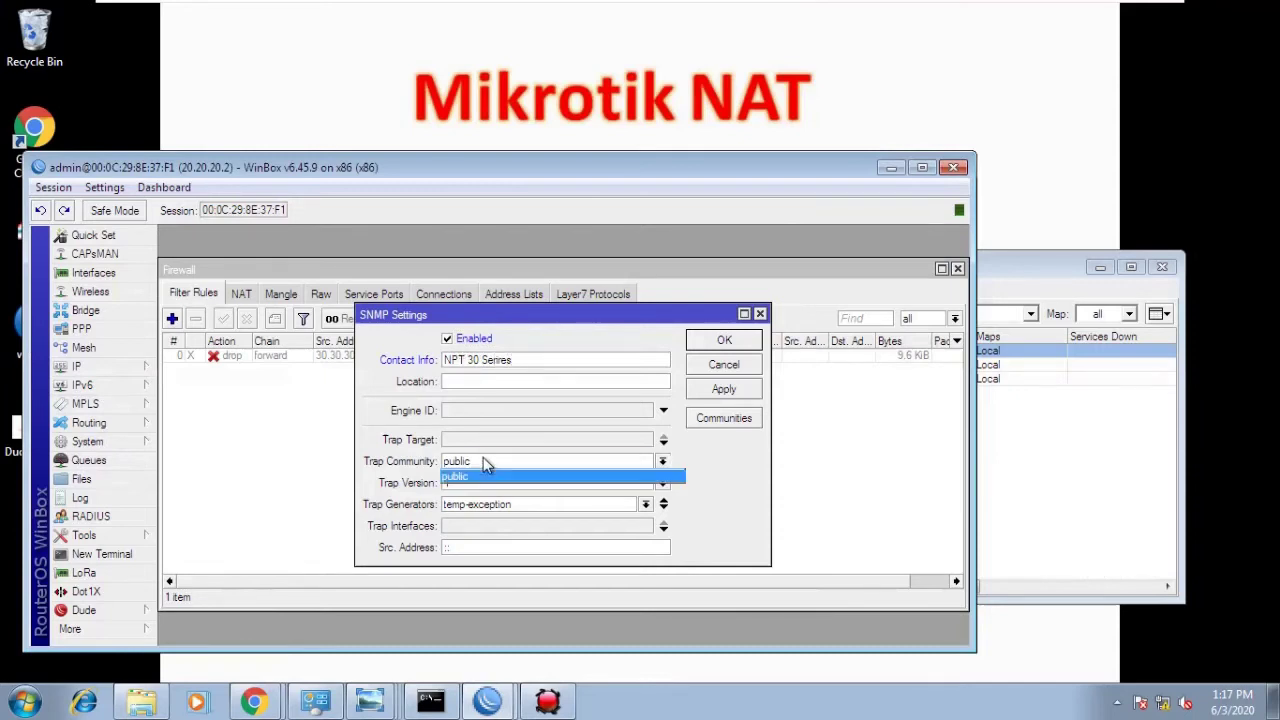
left_click(483, 459)
left_click(713, 393)
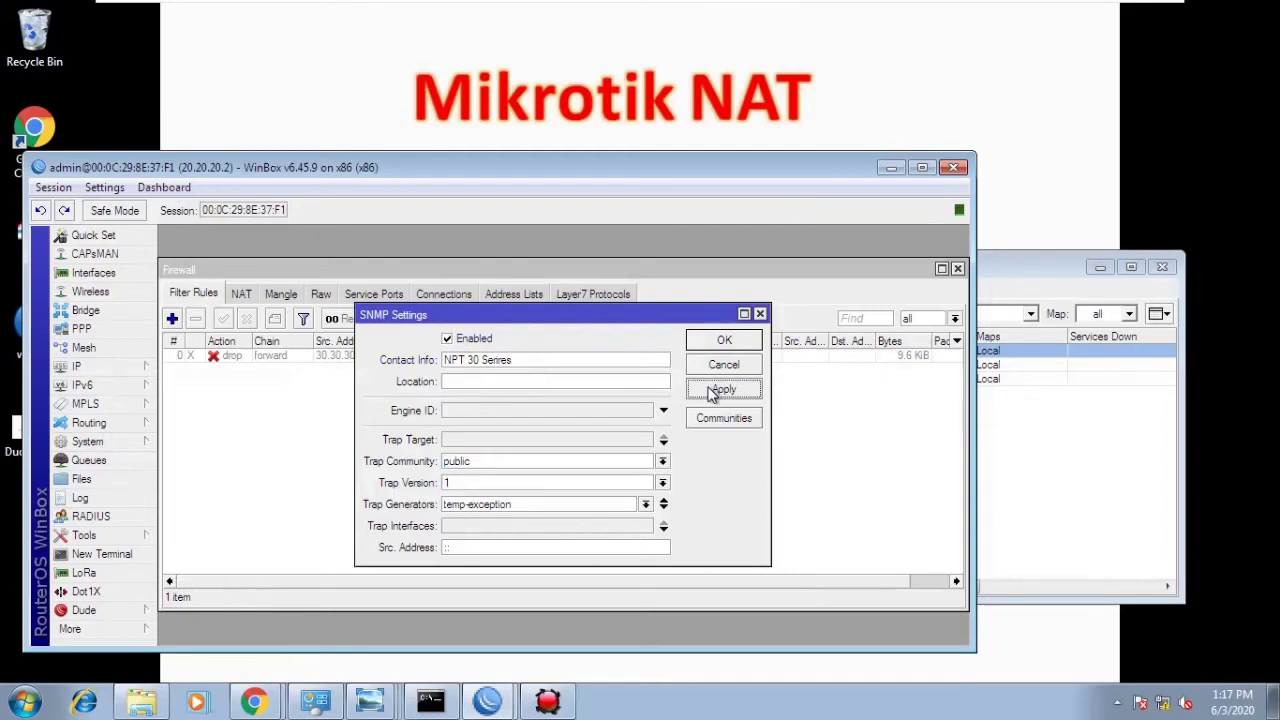
left_click(718, 343)
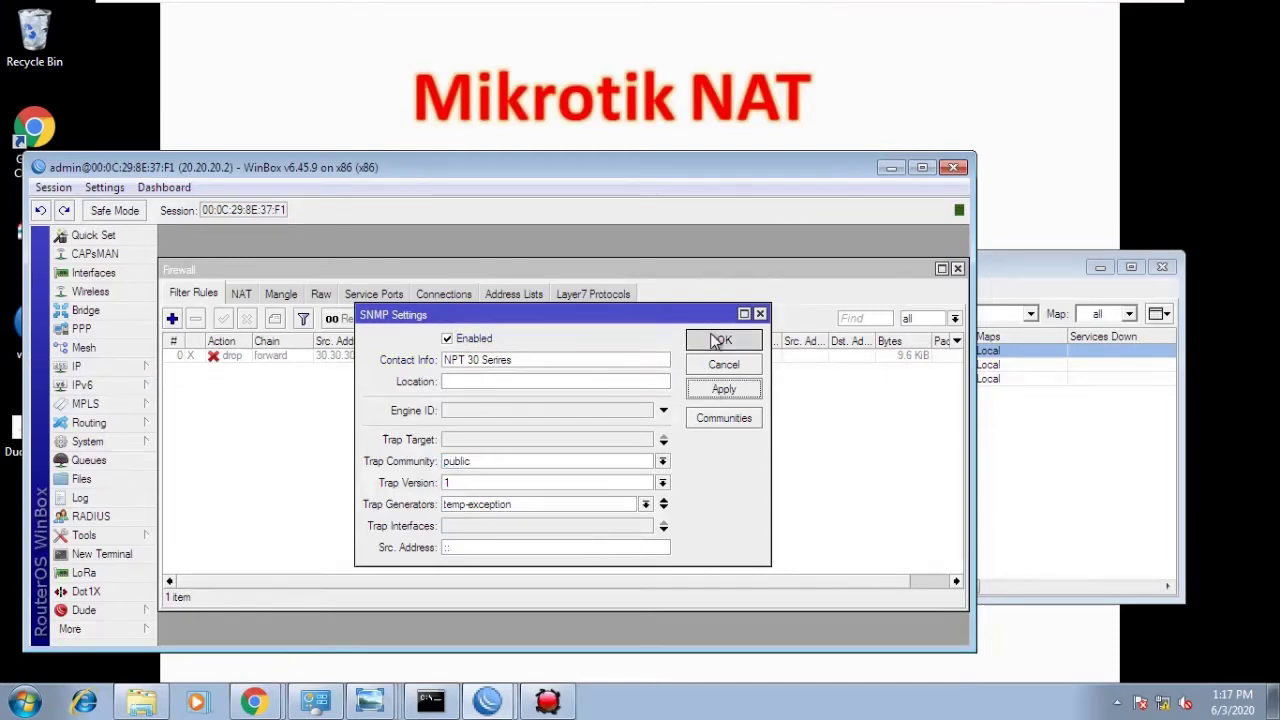
left_click(532, 482)
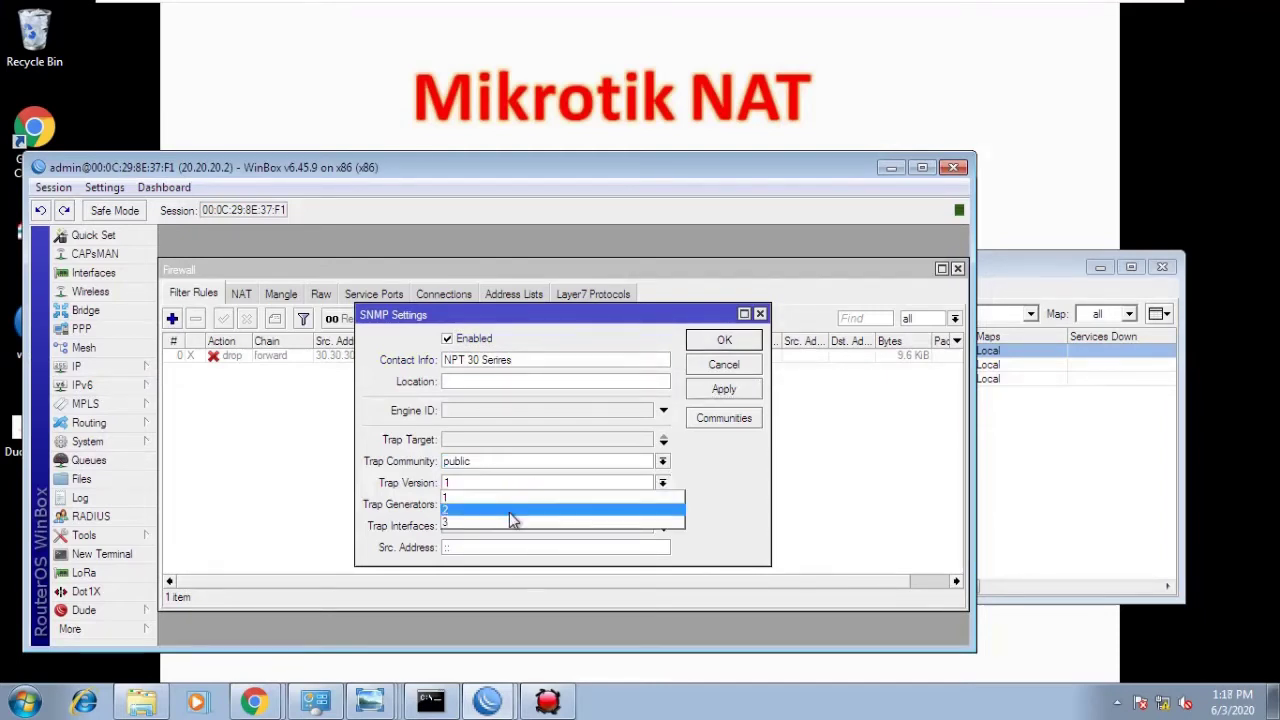
left_click(510, 519)
left_click(712, 392)
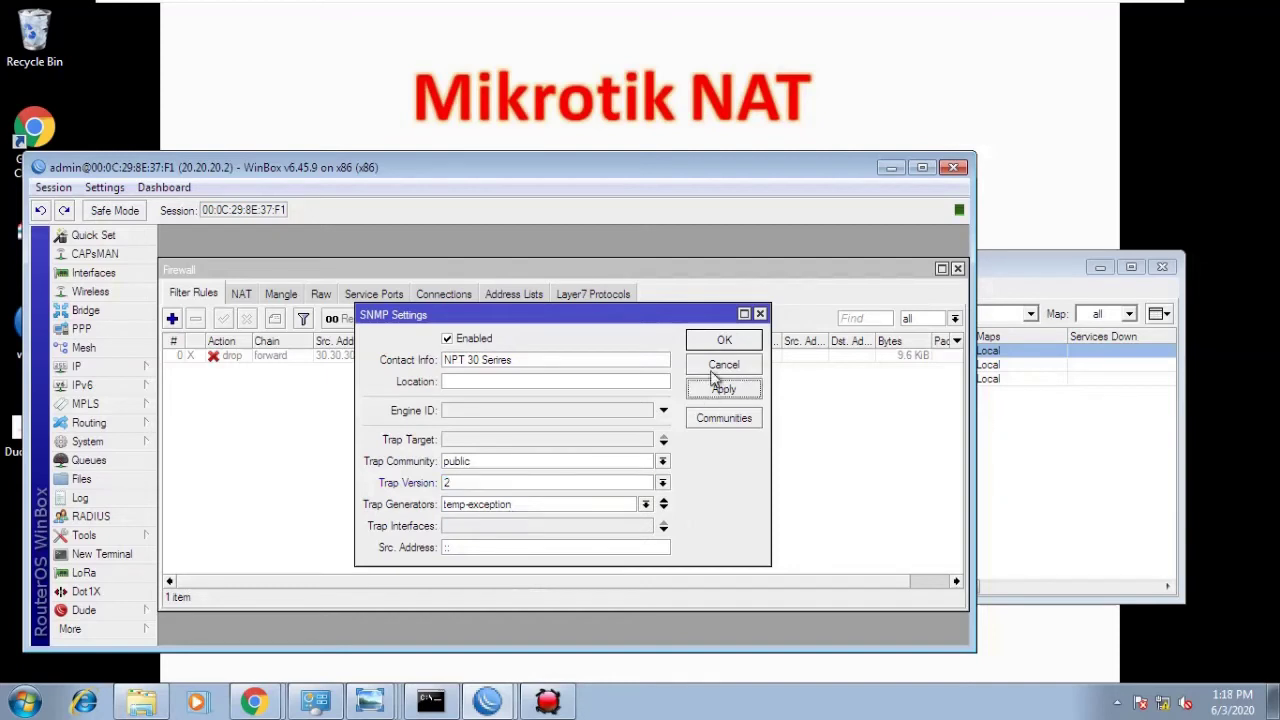
left_click(718, 341)
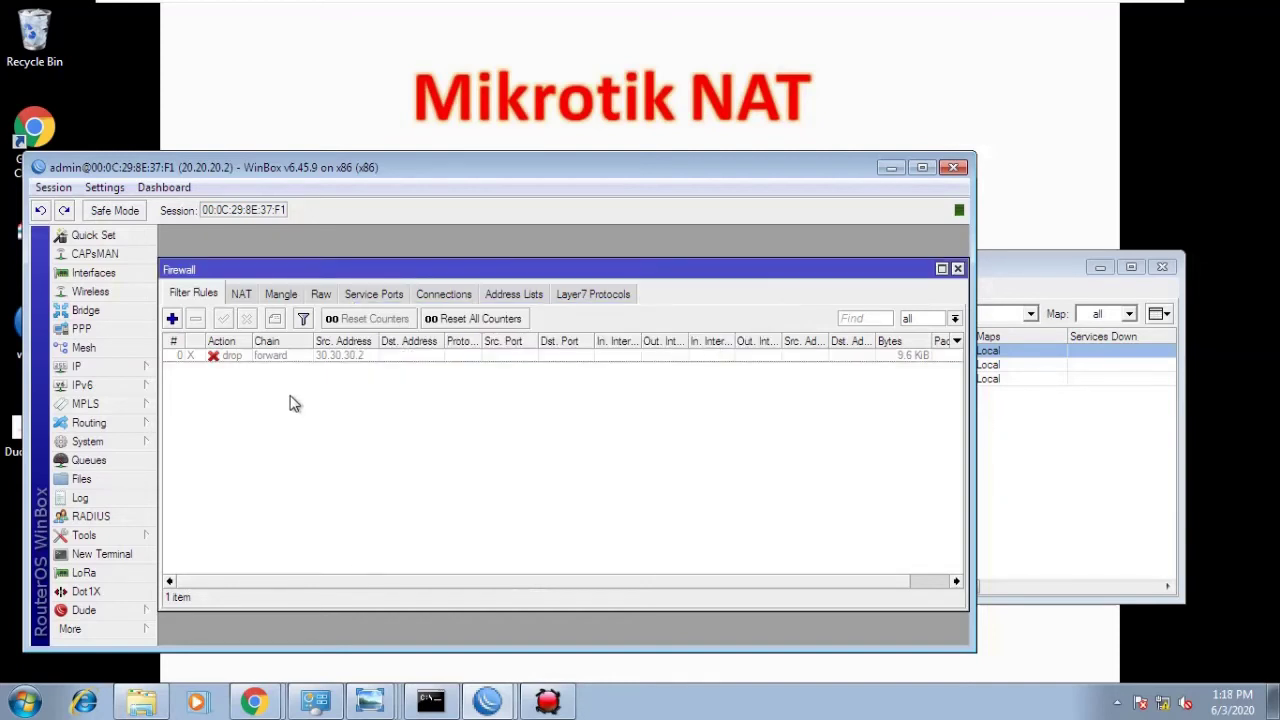
- Delete the forward drop firewall filter rule on router 20.20.20.2
left_click(284, 356)
left_click(197, 320)
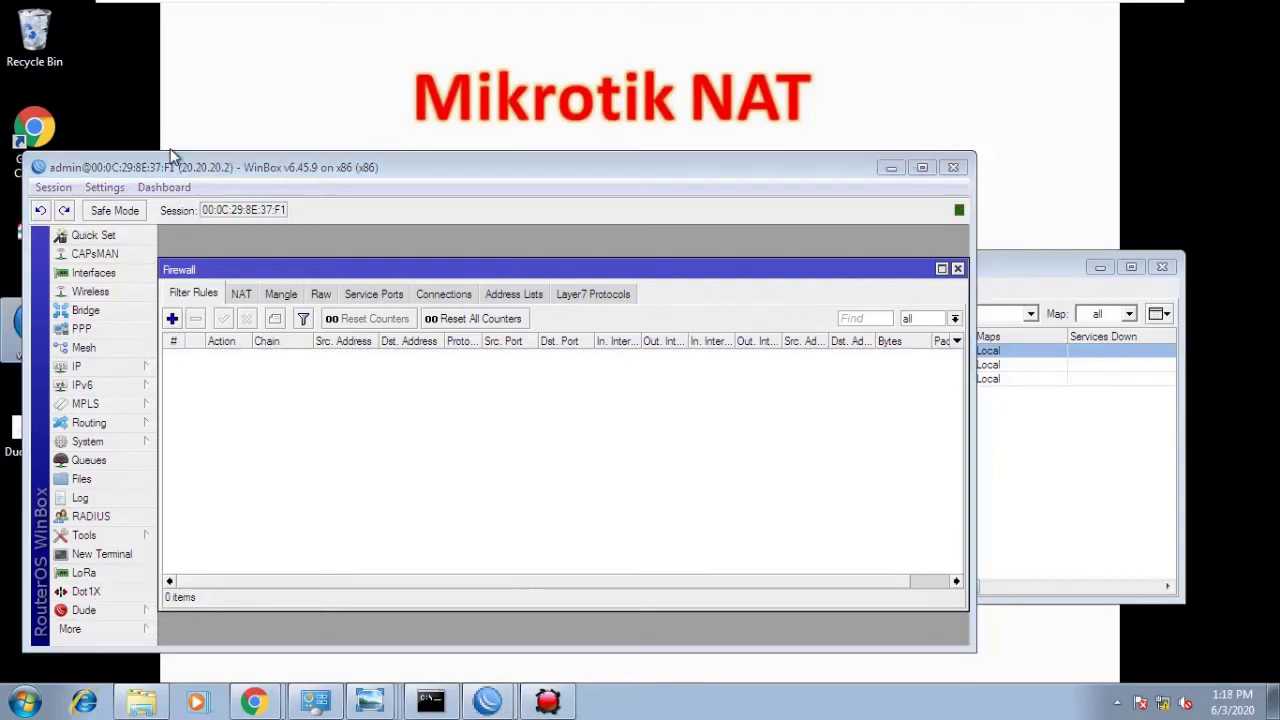
left_click_drag(172, 167, 313, 164)
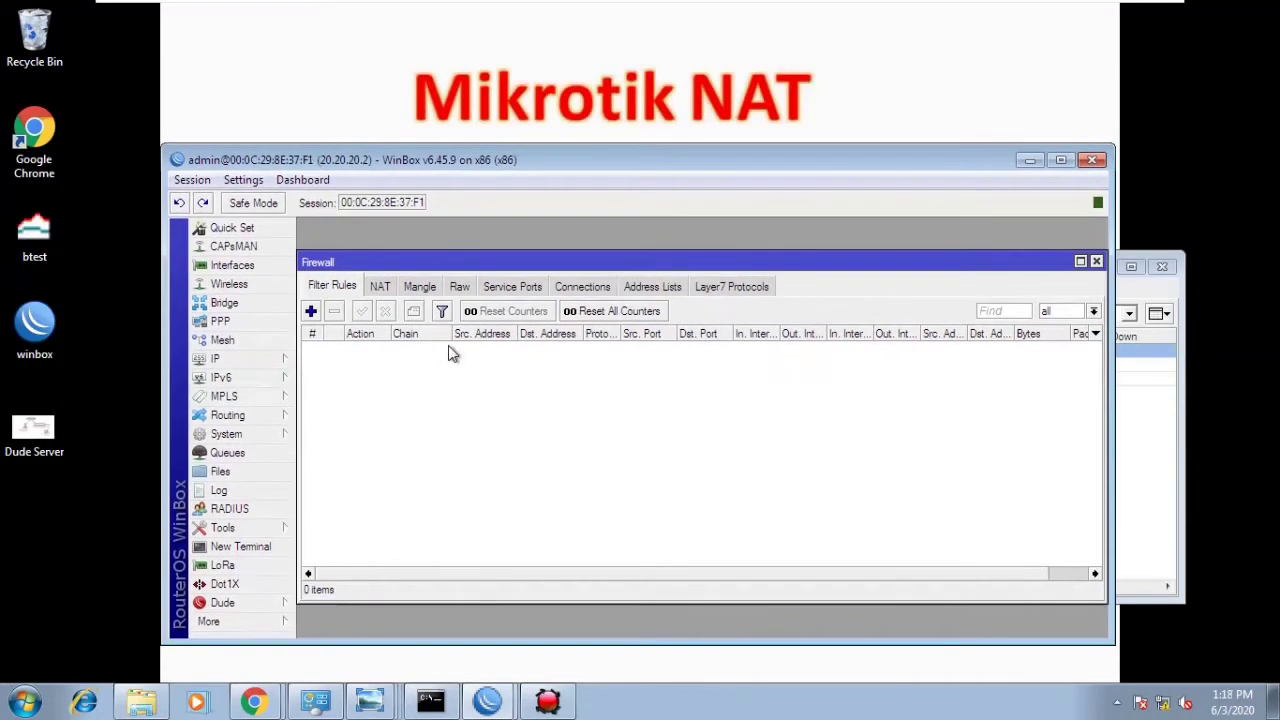
- Set the SNMP location to 'NPT LAB' and clear the trap generators
left_click(265, 357)
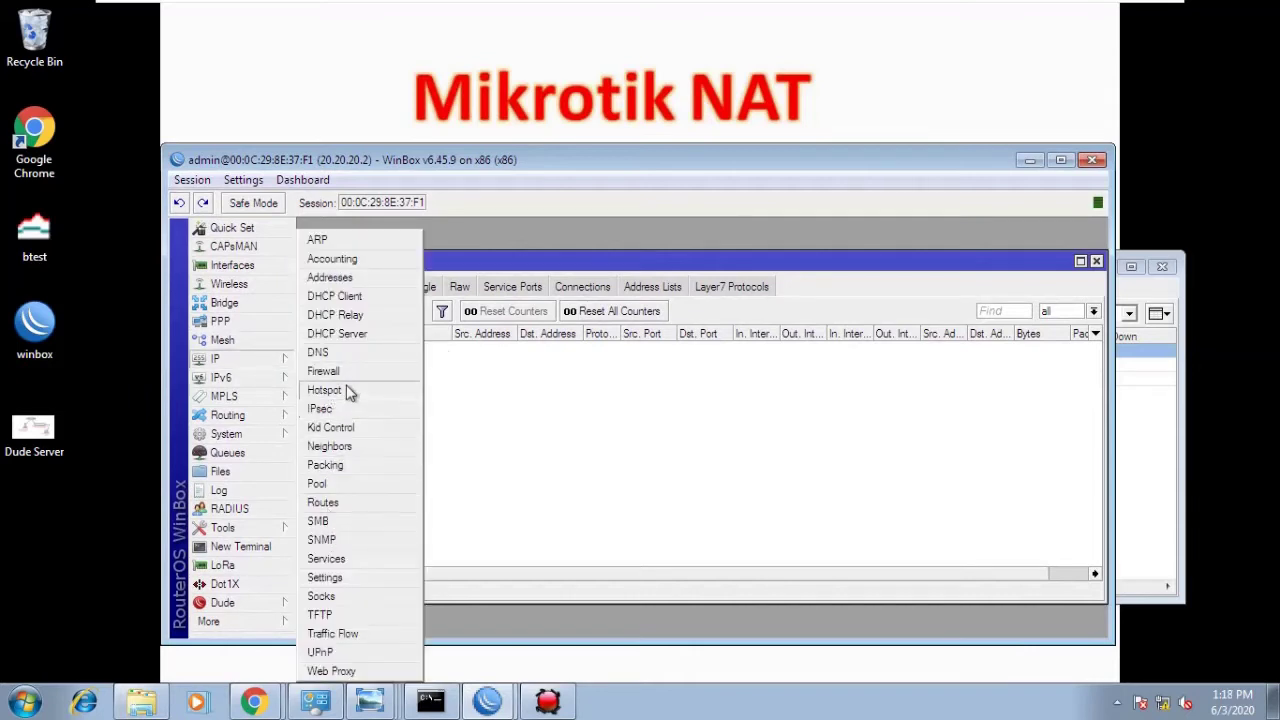
left_click(325, 539)
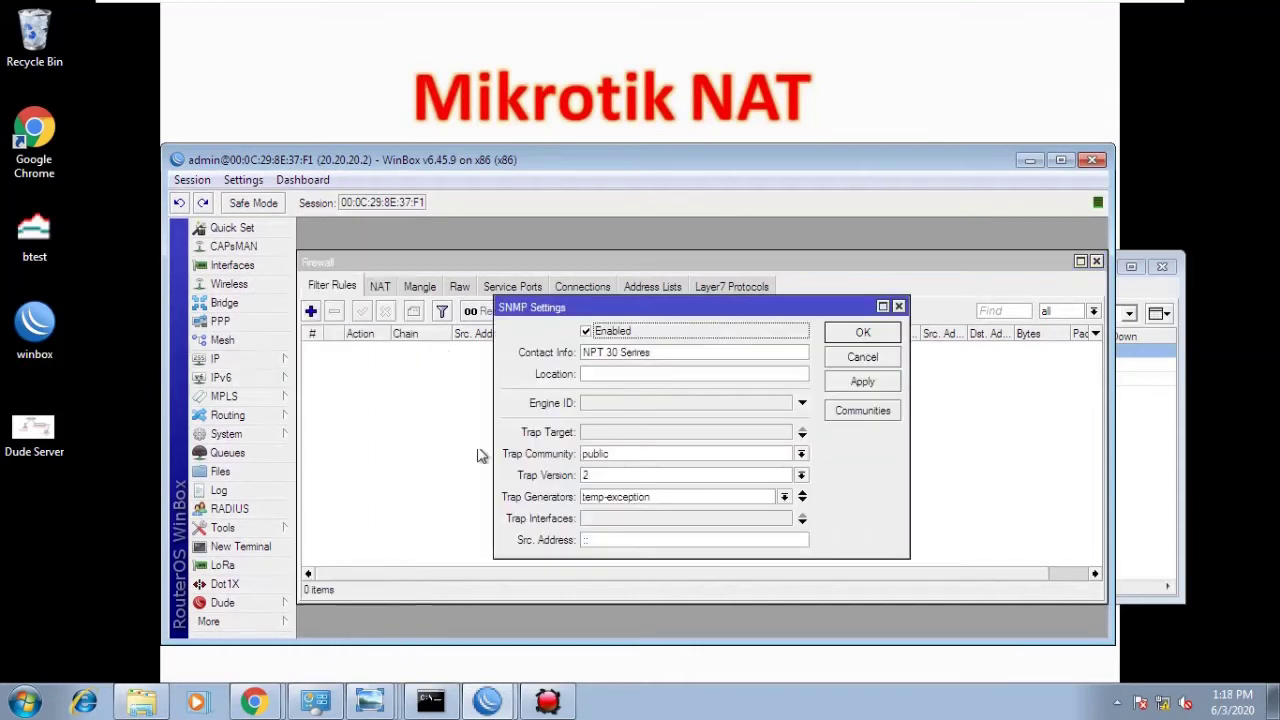
left_click_drag(668, 352, 576, 352)
left_click(586, 373)
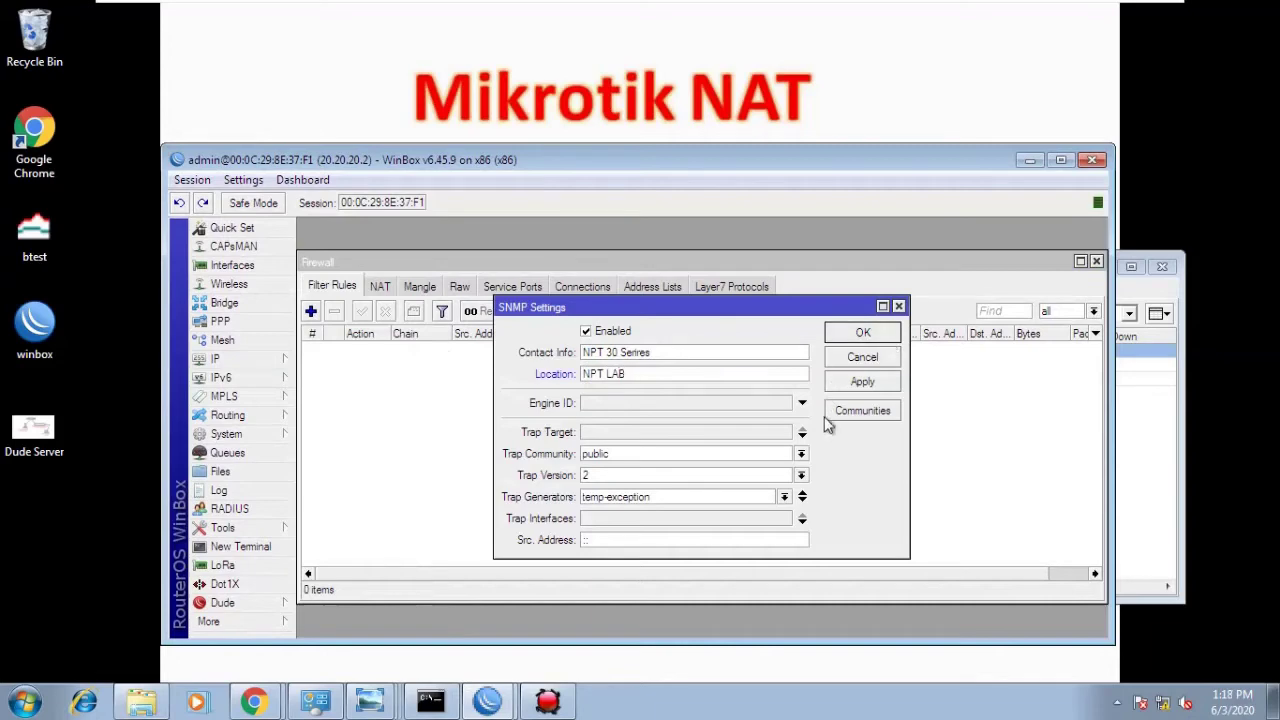
left_click(802, 494)
left_click(862, 336)
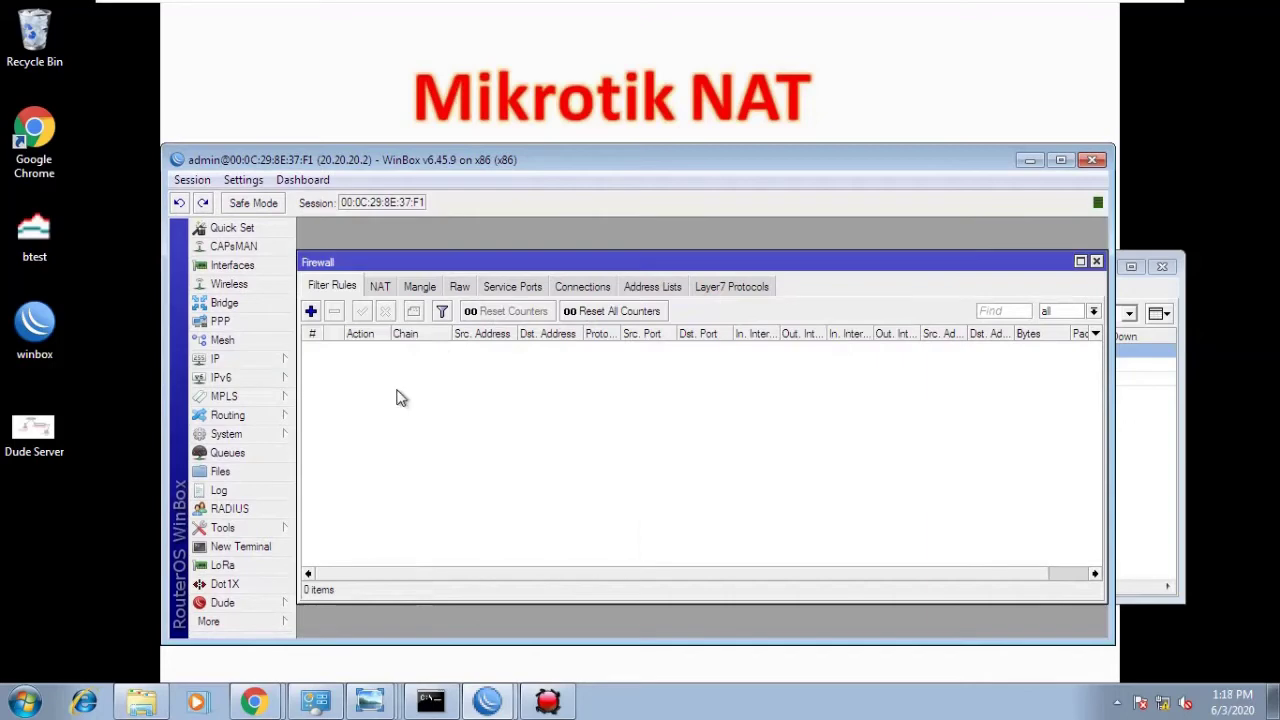
- Launch a new WinBox session and connect to router 30.30.30.2
double_click(42, 341)
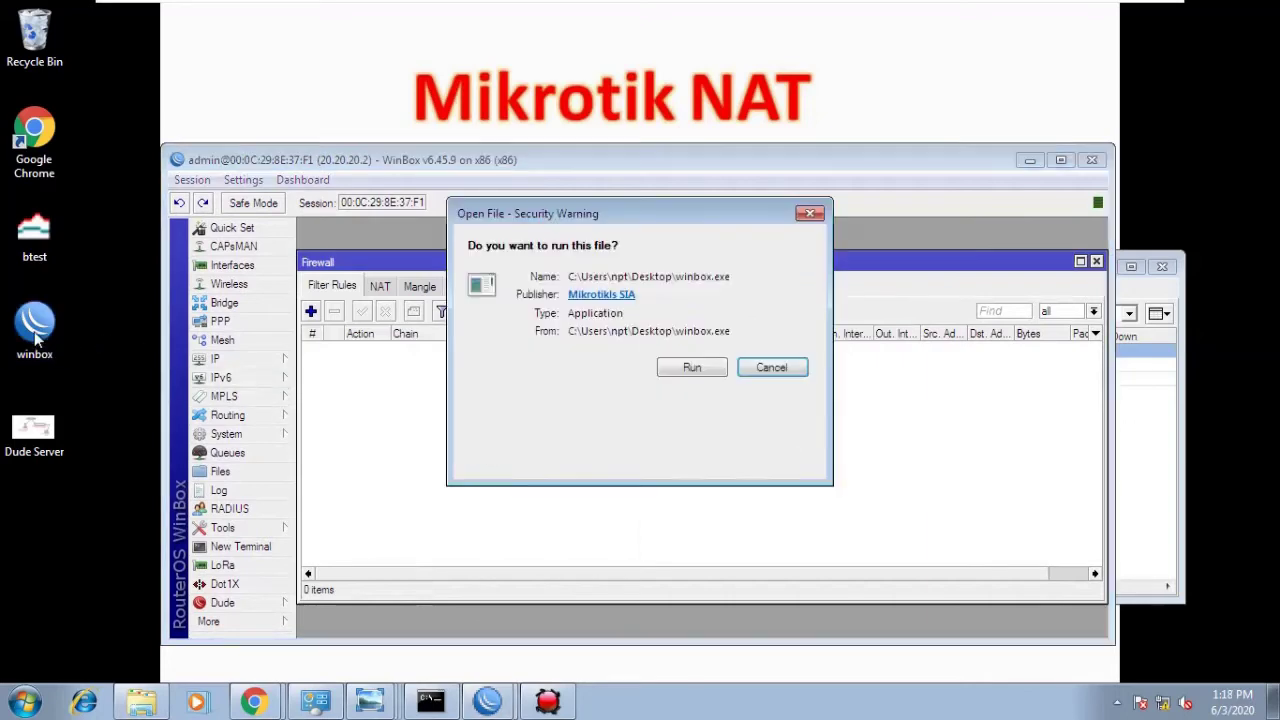
left_click(669, 370)
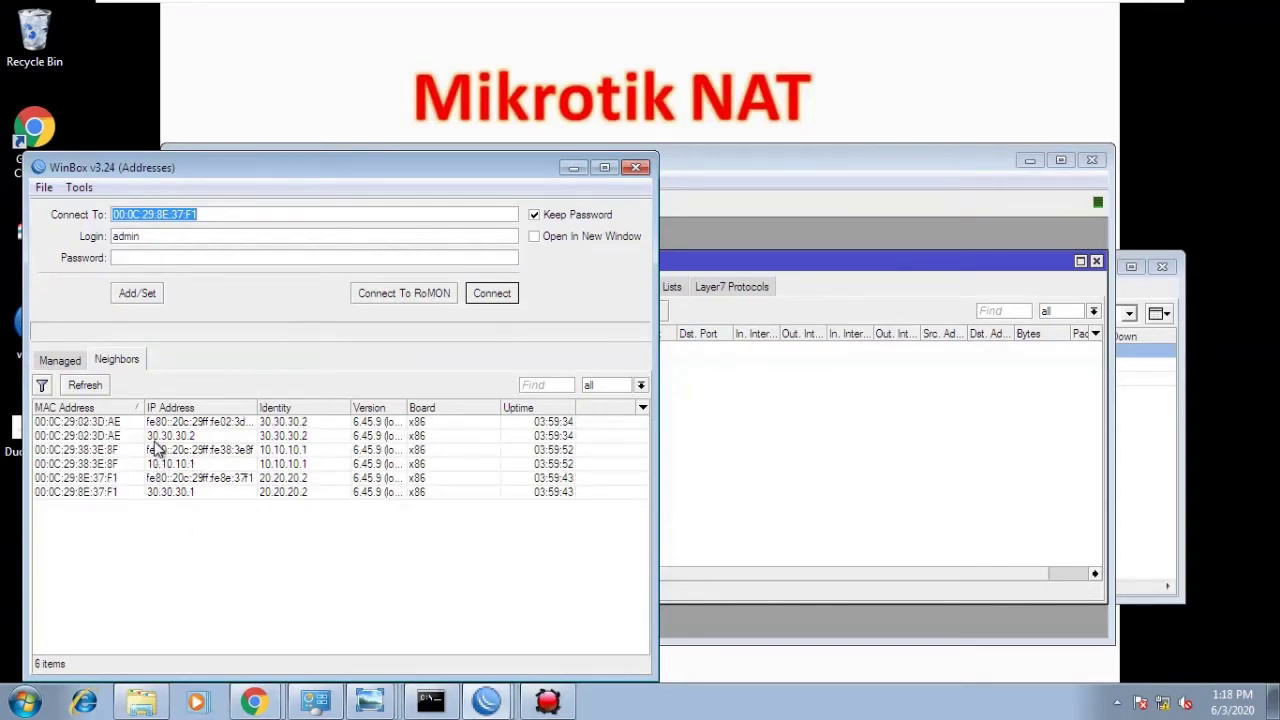
left_click(160, 437)
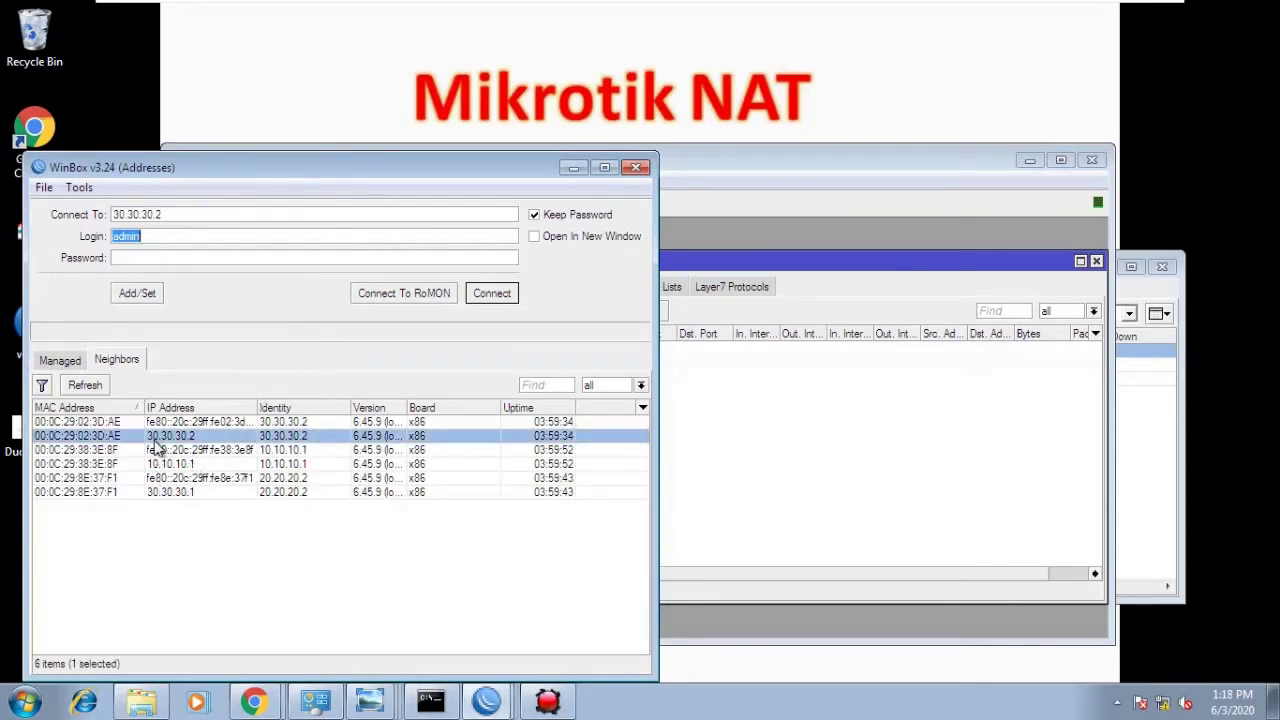
left_click(507, 298)
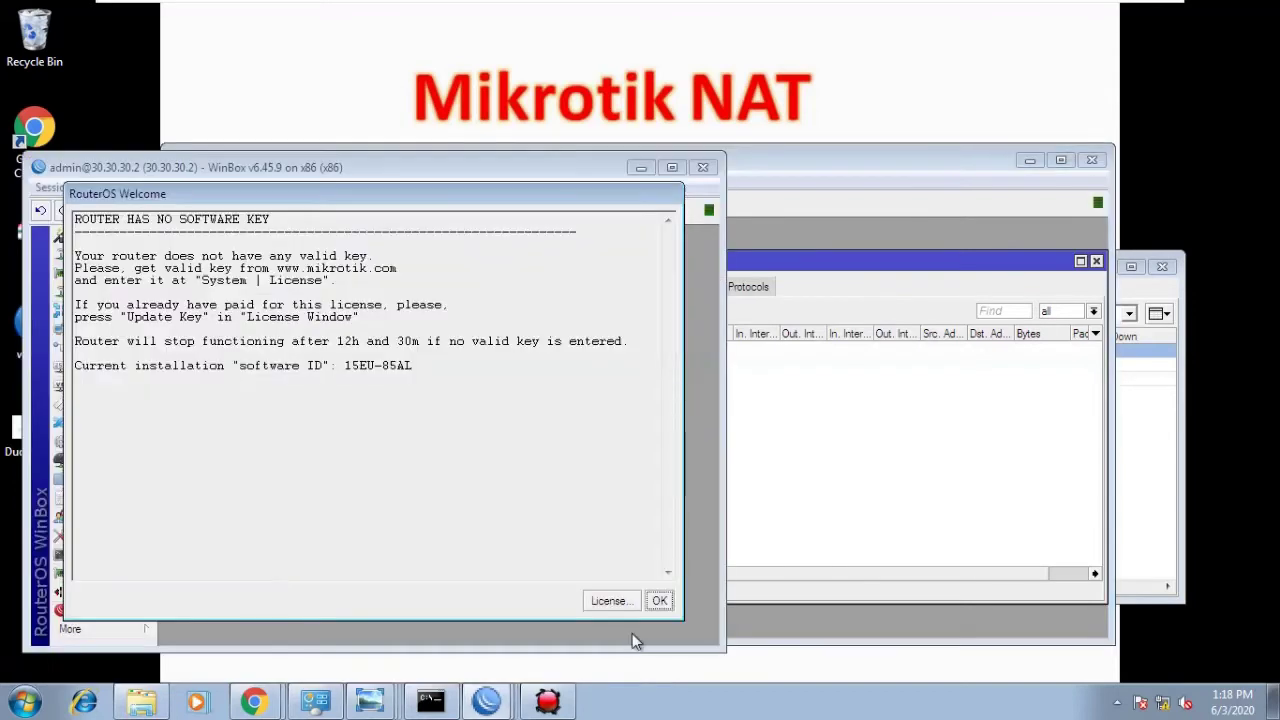
left_click(660, 602)
- Enable SNMP with contact 'NPT 40 Series', location 'NPT LAB' and no trap generators
left_click(96, 366)
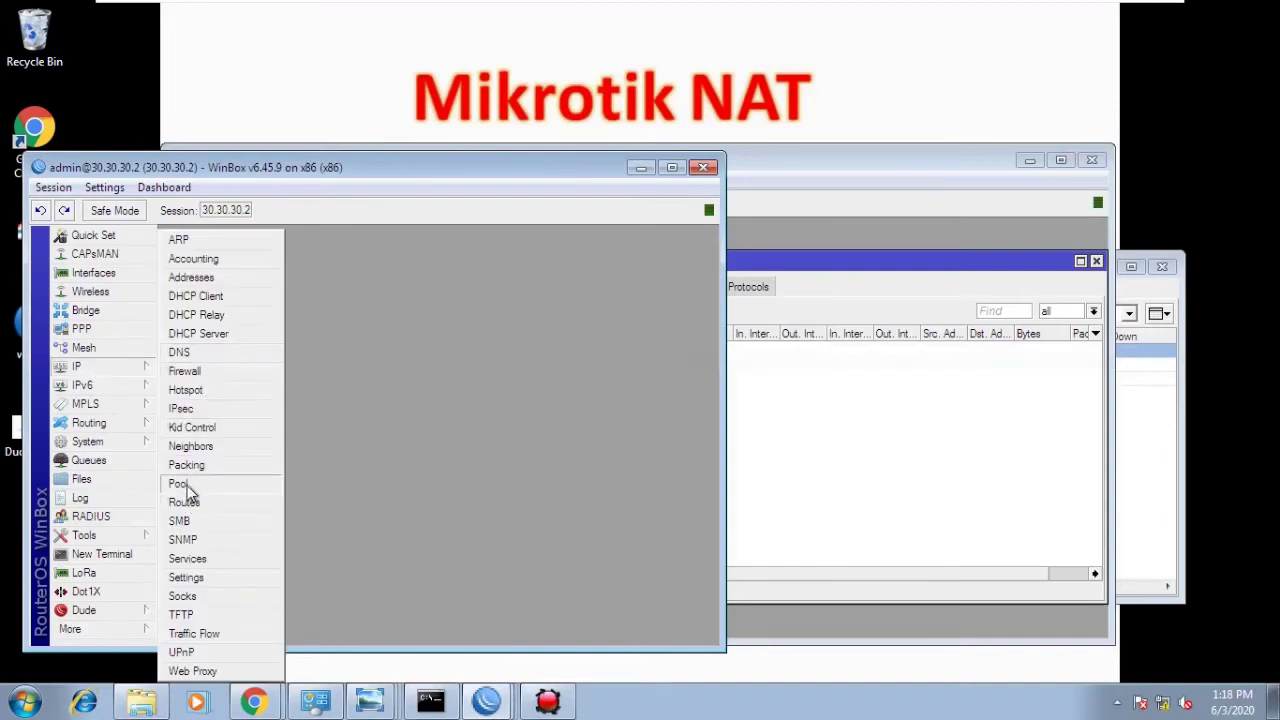
left_click(183, 540)
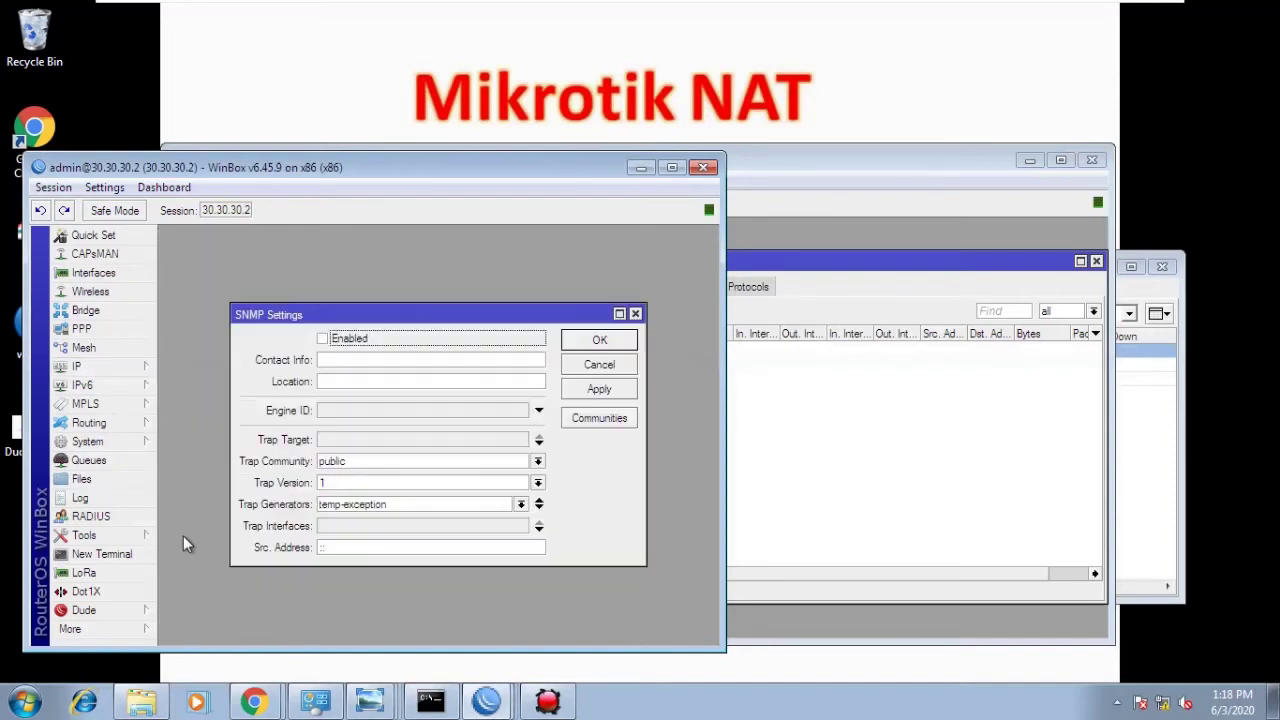
left_click(333, 340)
left_click(335, 360)
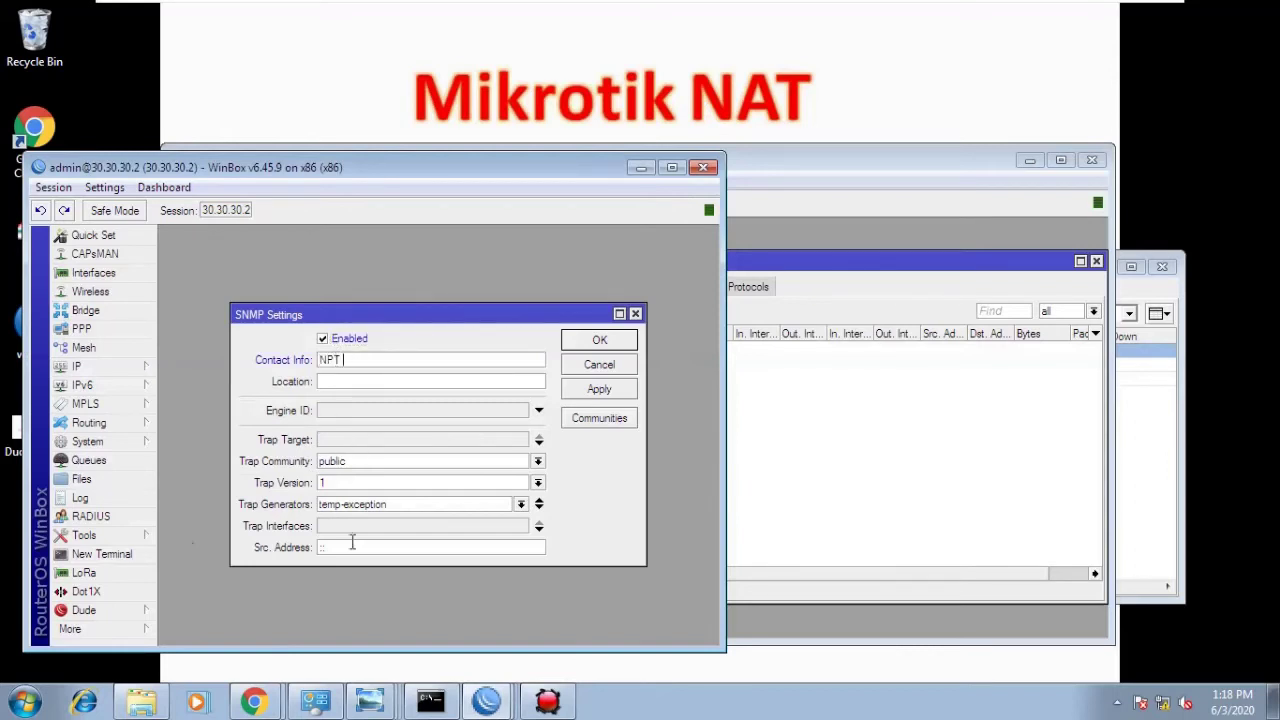
left_click(384, 384)
left_click(539, 504)
left_click(596, 395)
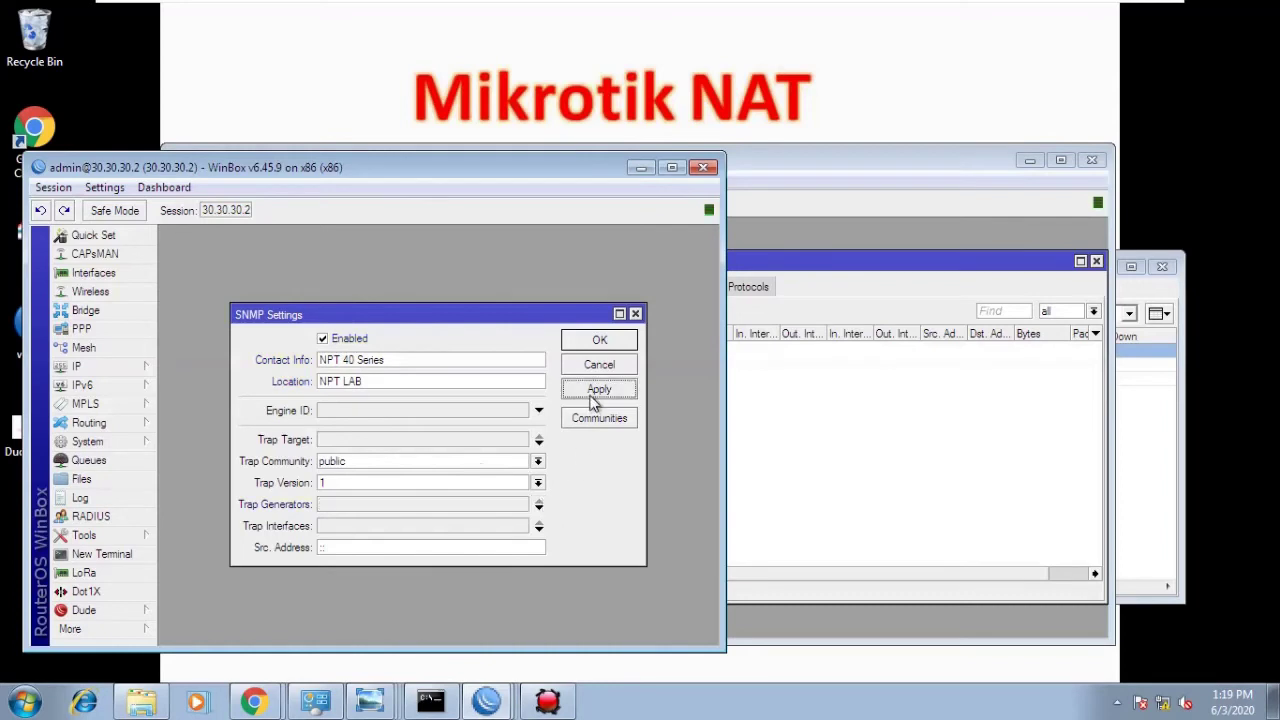
left_click(597, 345)
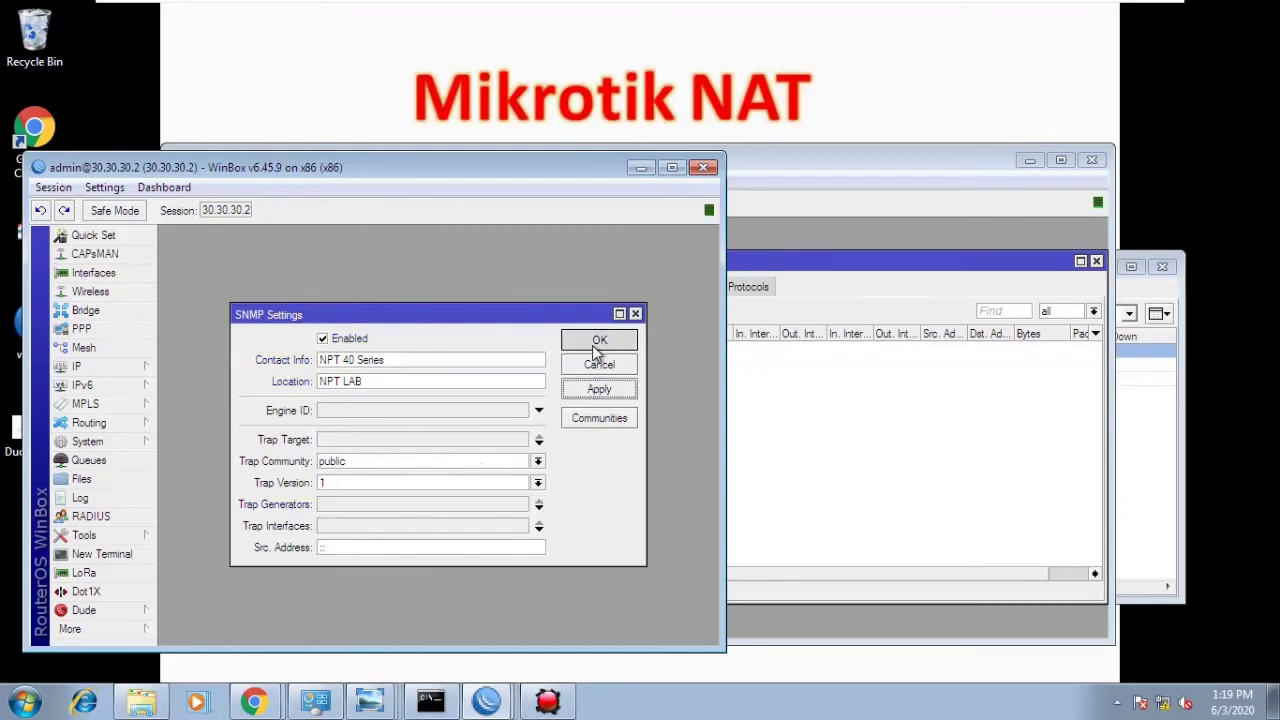
left_click(643, 168)
- Return to The Dude and move 30.30.30.1 below the 10 Series Server
left_click(1026, 162)
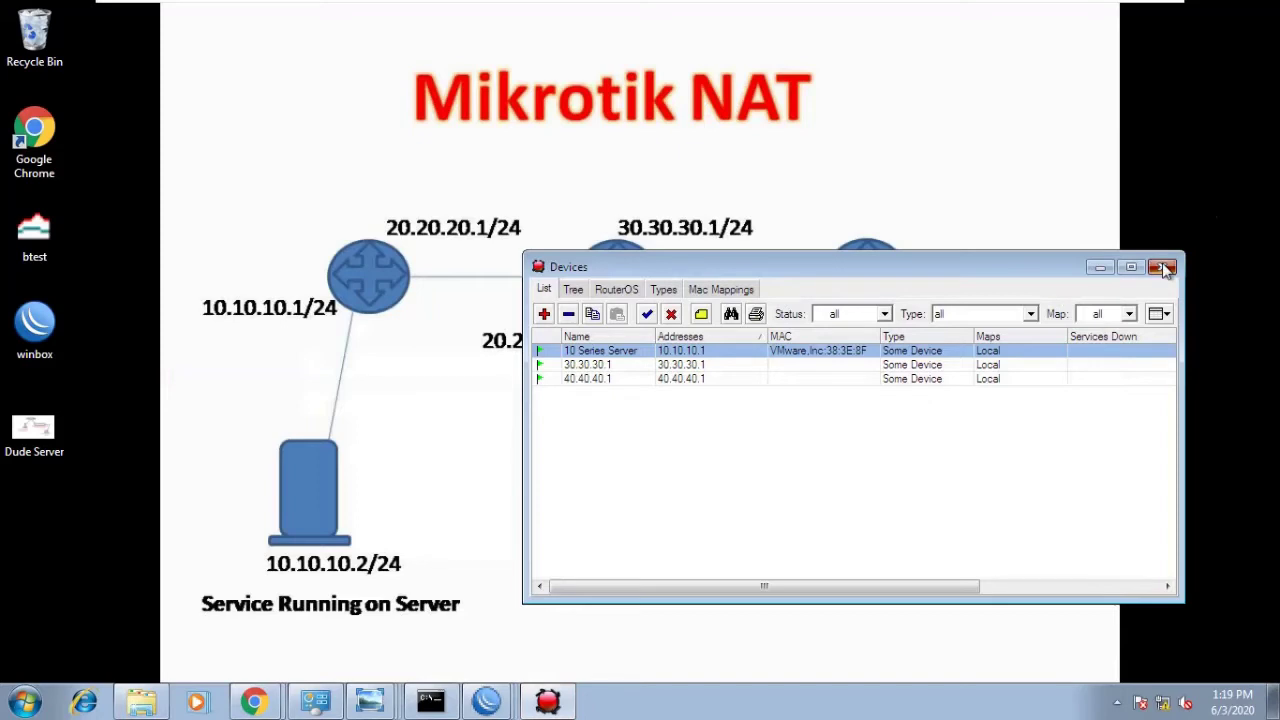
left_click(585, 366)
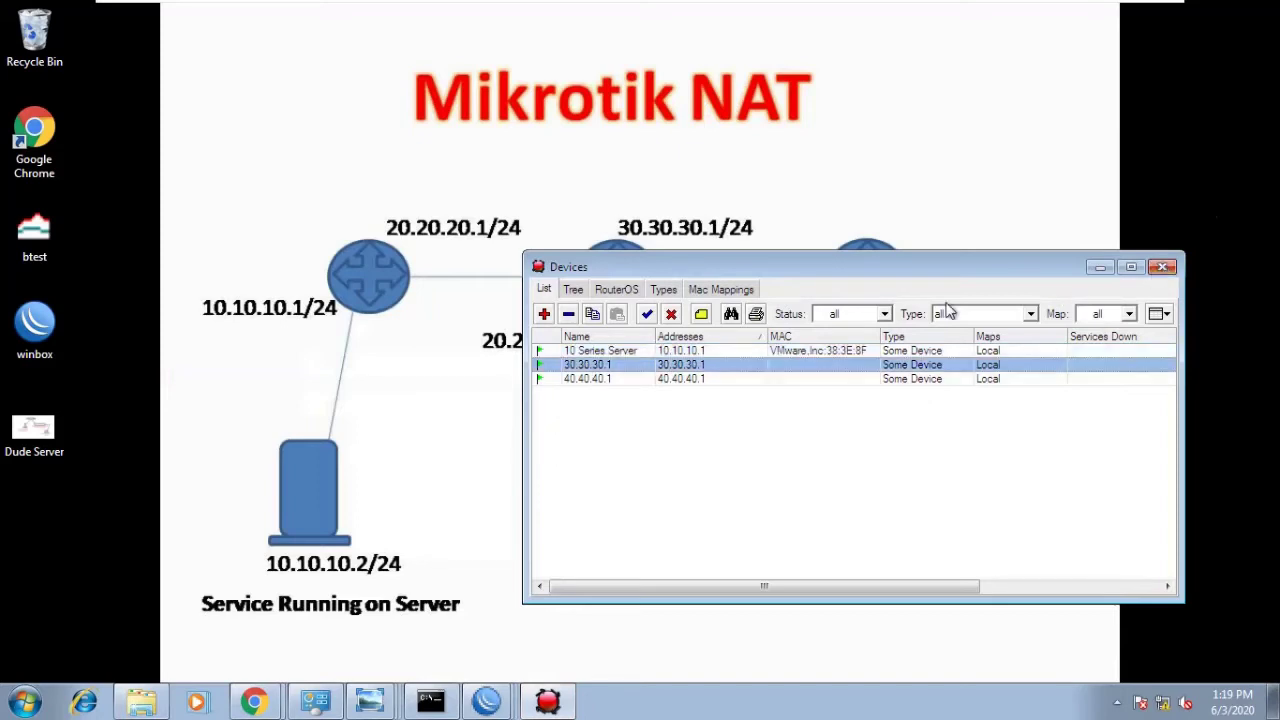
left_click(1163, 267)
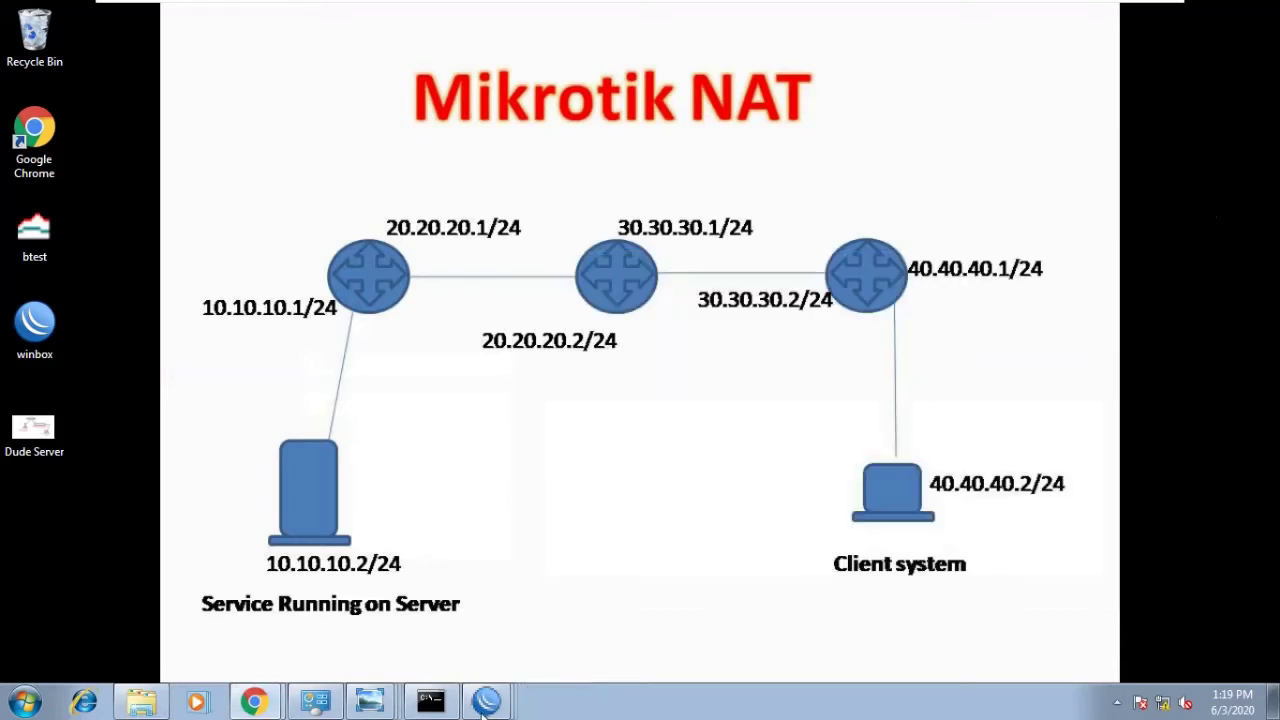
left_click(1117, 702)
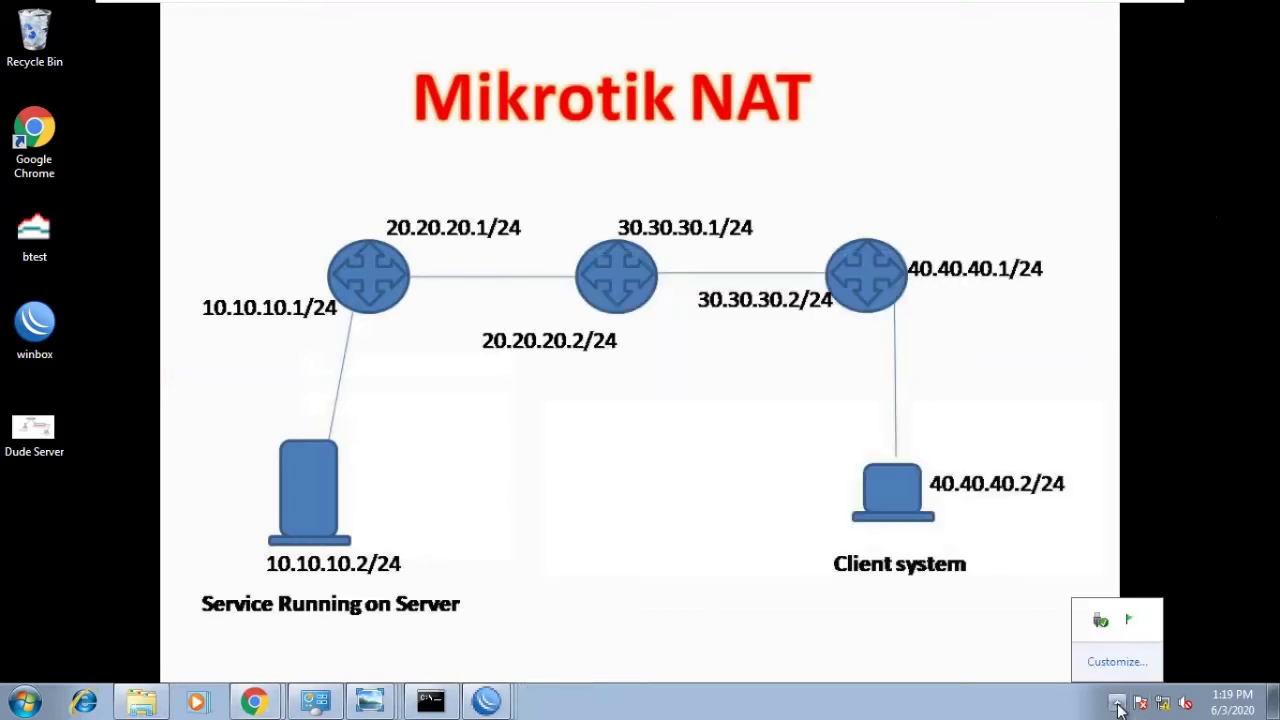
left_click(1128, 621)
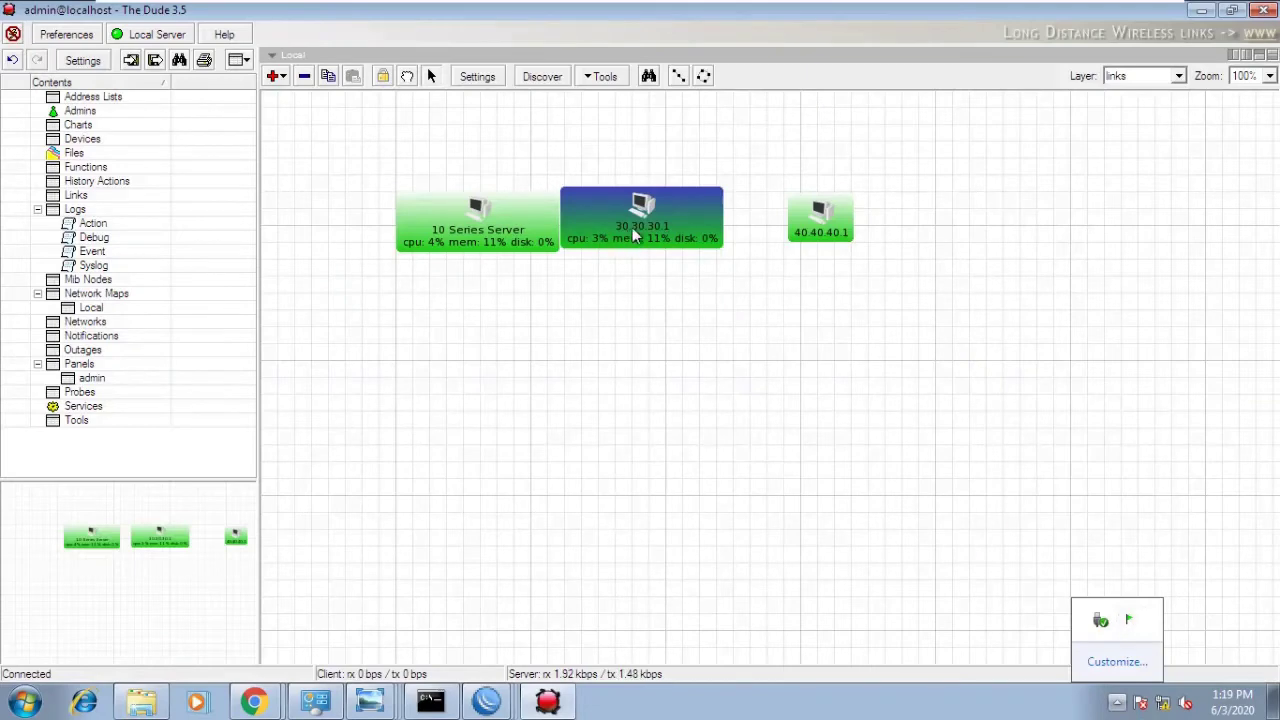
left_click_drag(631, 237, 540, 318)
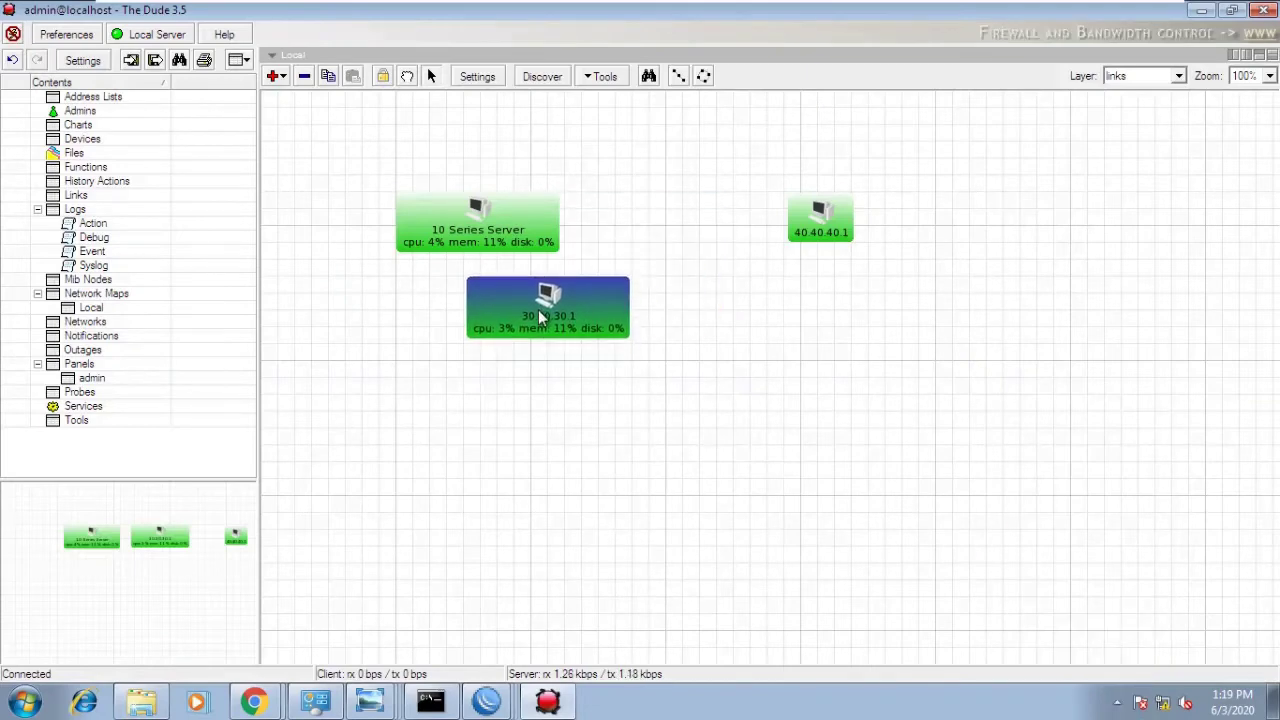
- Open the 40.40.40.1 device properties and review its SNMP, polling and general tabs
double_click(820, 222)
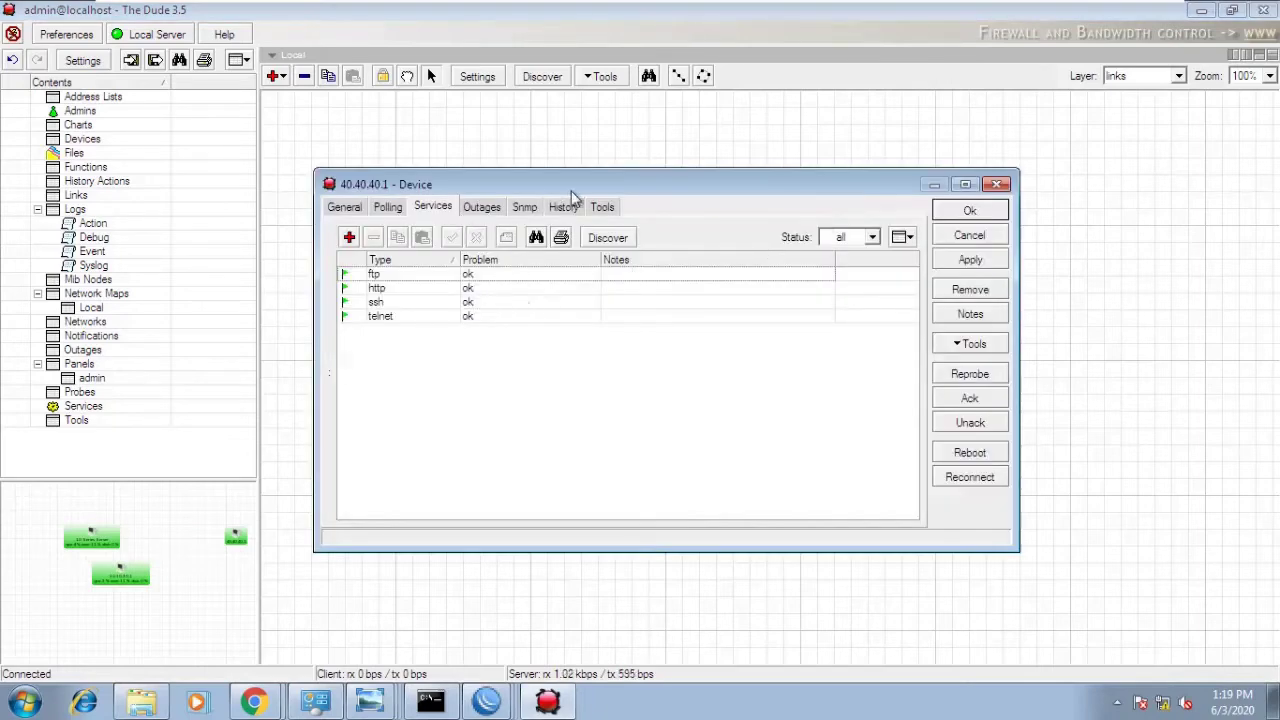
left_click(526, 208)
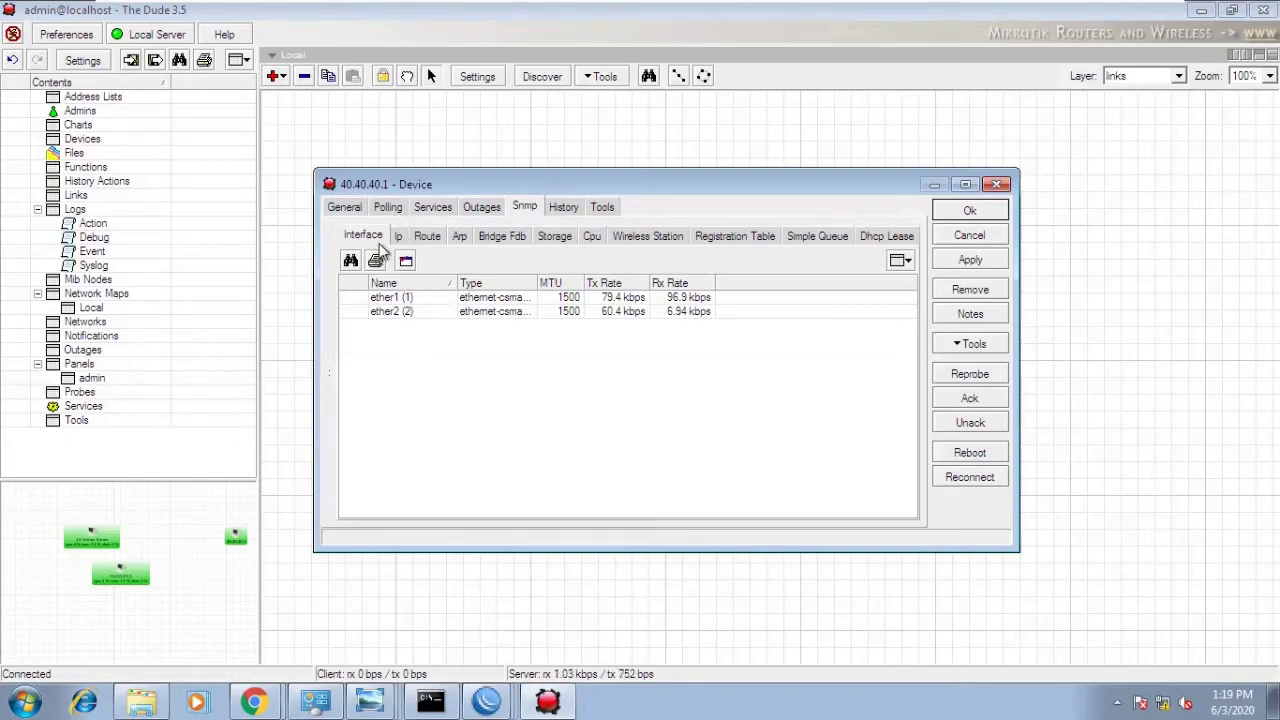
left_click(398, 238)
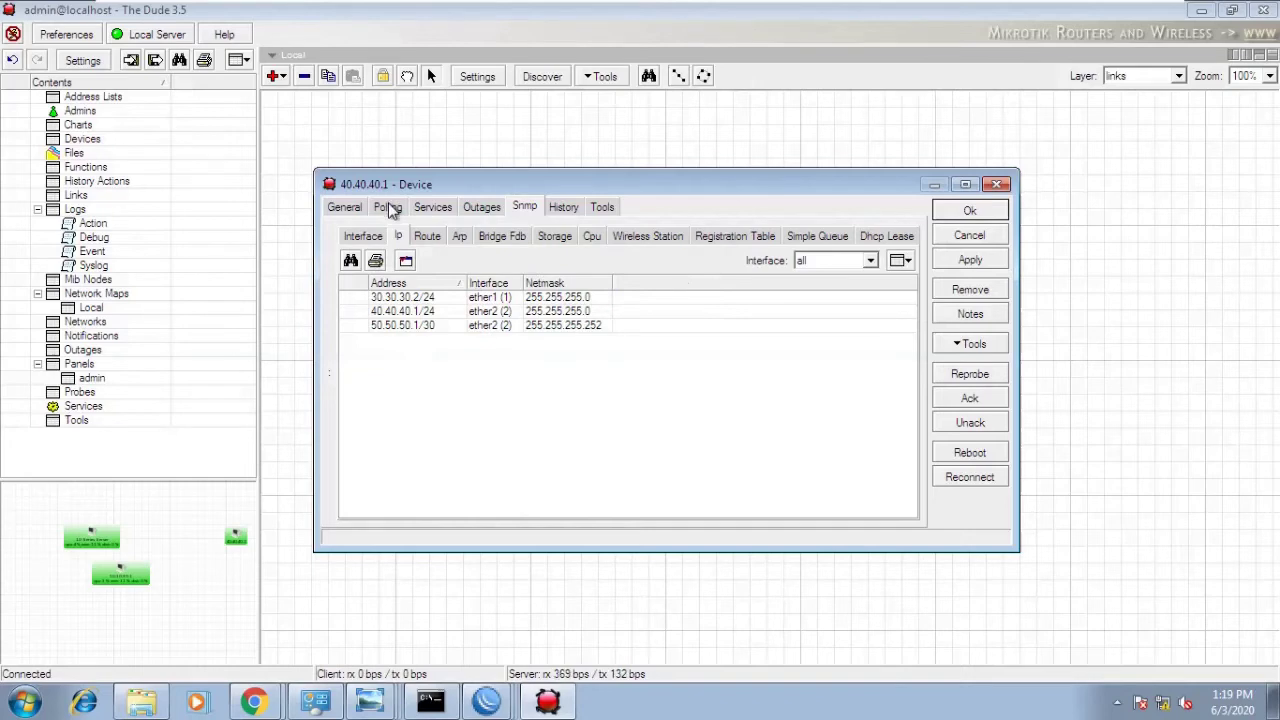
left_click(390, 210)
left_click(356, 210)
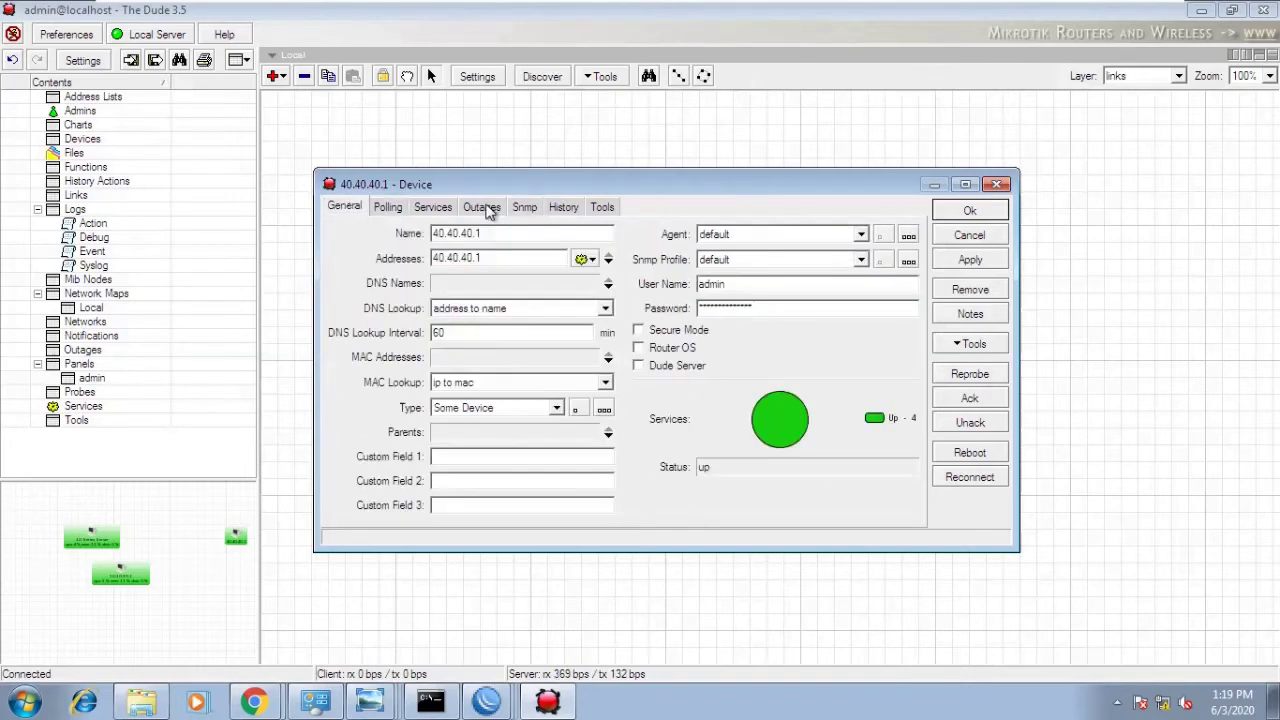
left_click(388, 208)
left_click(524, 209)
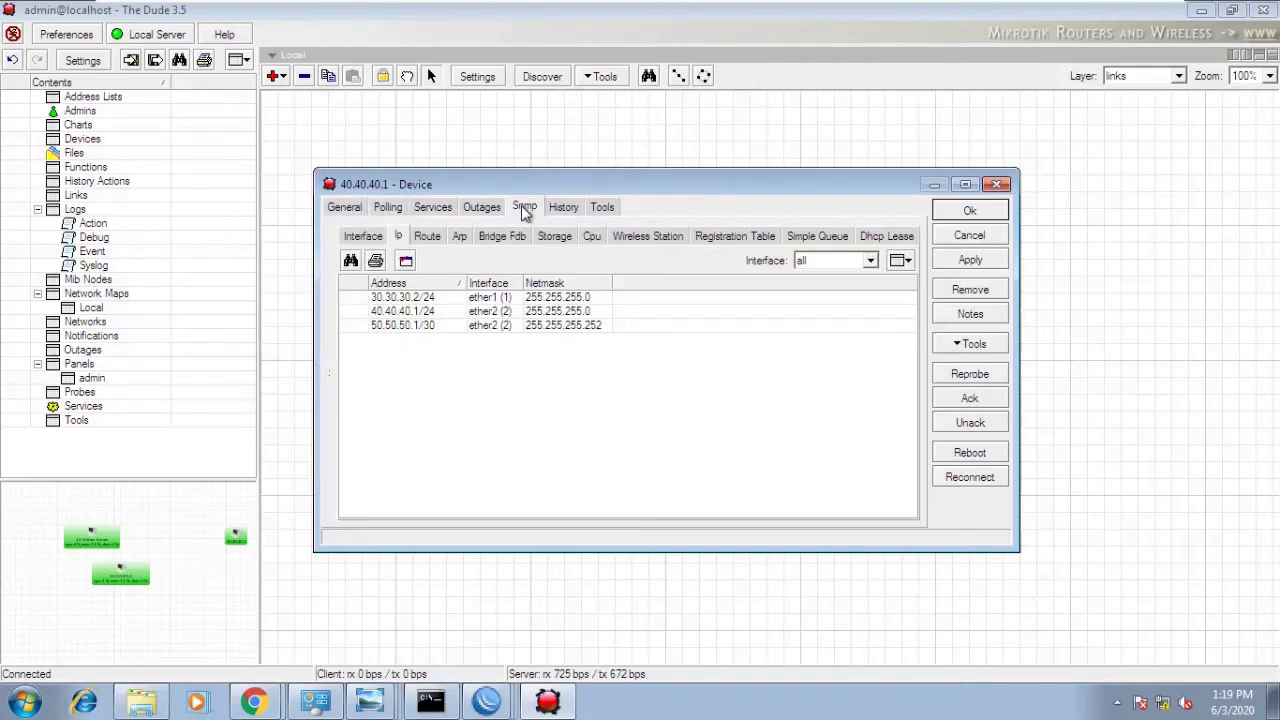
- Check its SNMP interfaces, routes and IP addresses, close it, and shift 30.30.30.1 right
left_click(356, 237)
left_click(426, 237)
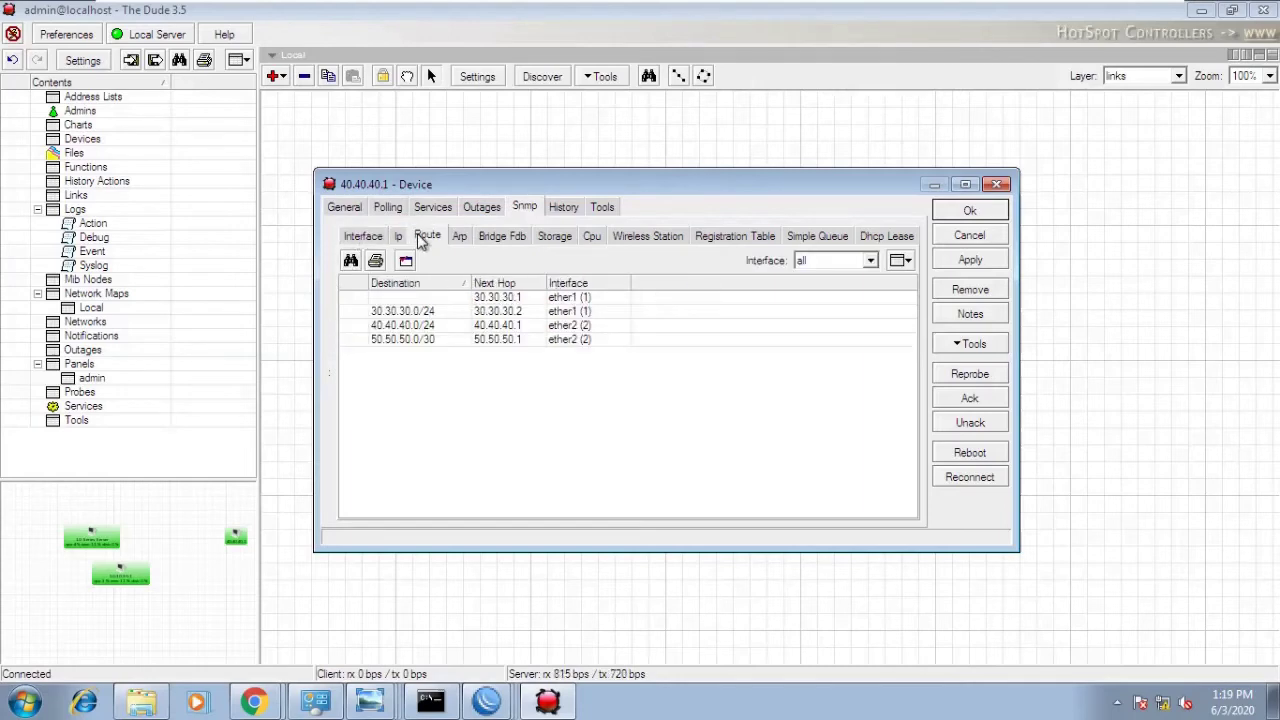
left_click(398, 237)
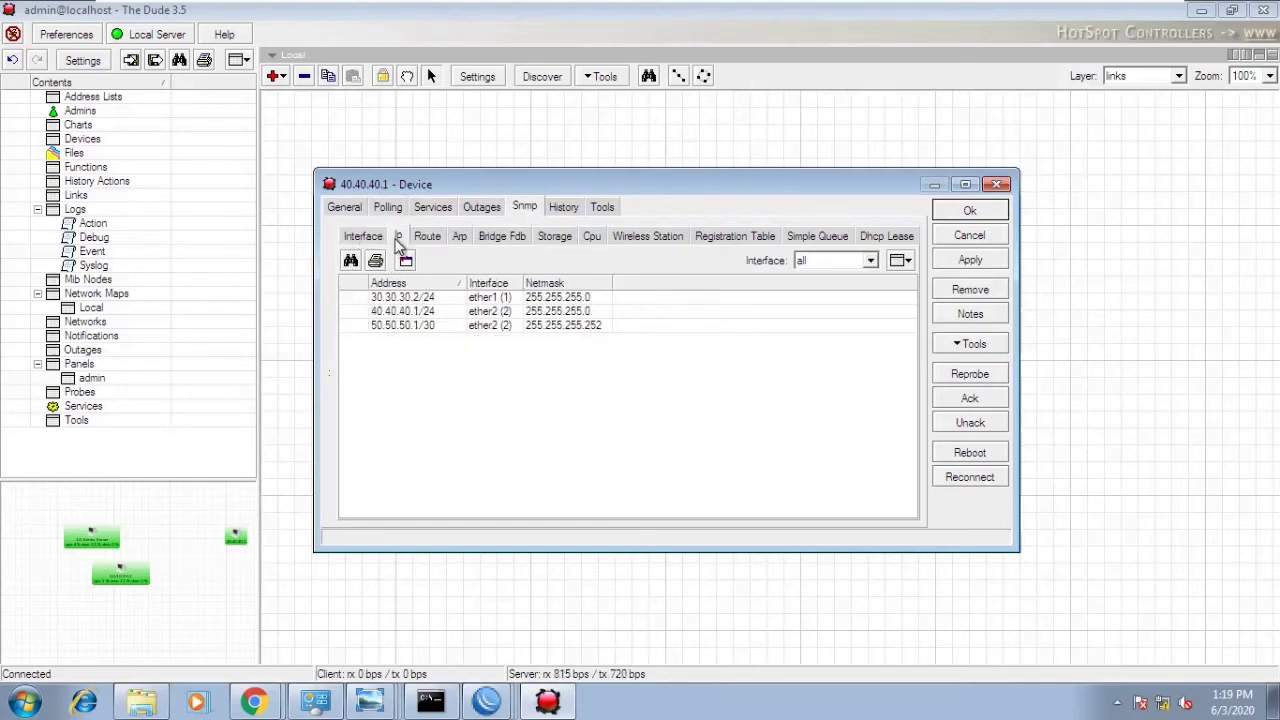
left_click(363, 237)
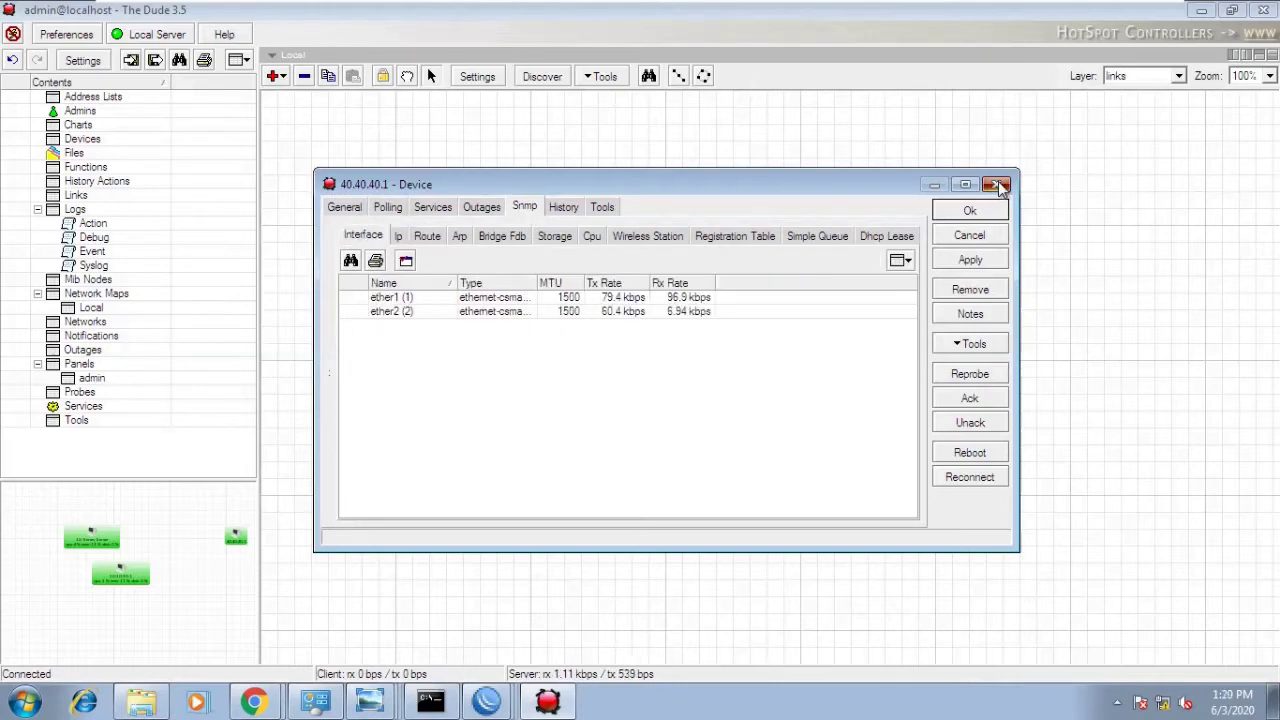
left_click(996, 184)
left_click_drag(585, 322, 673, 318)
- Nudge the 30.30.30.1 router slightly right on the map
right_click(647, 393)
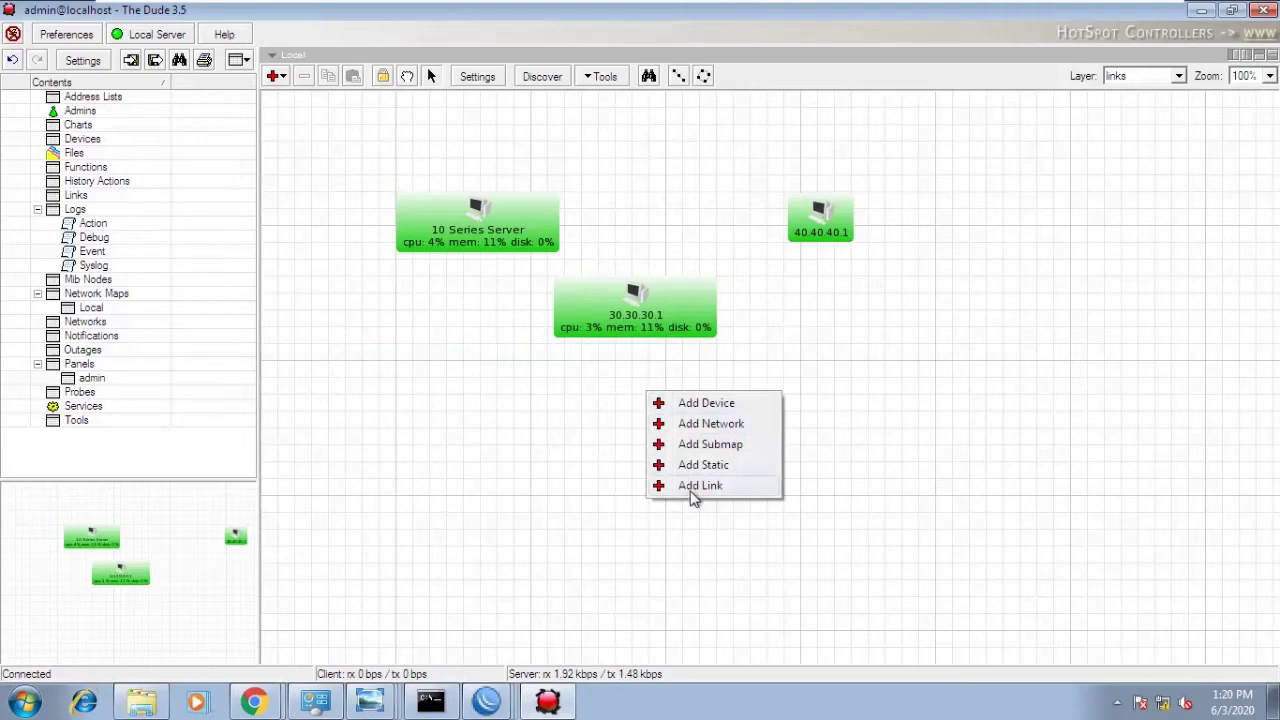
left_click(557, 426)
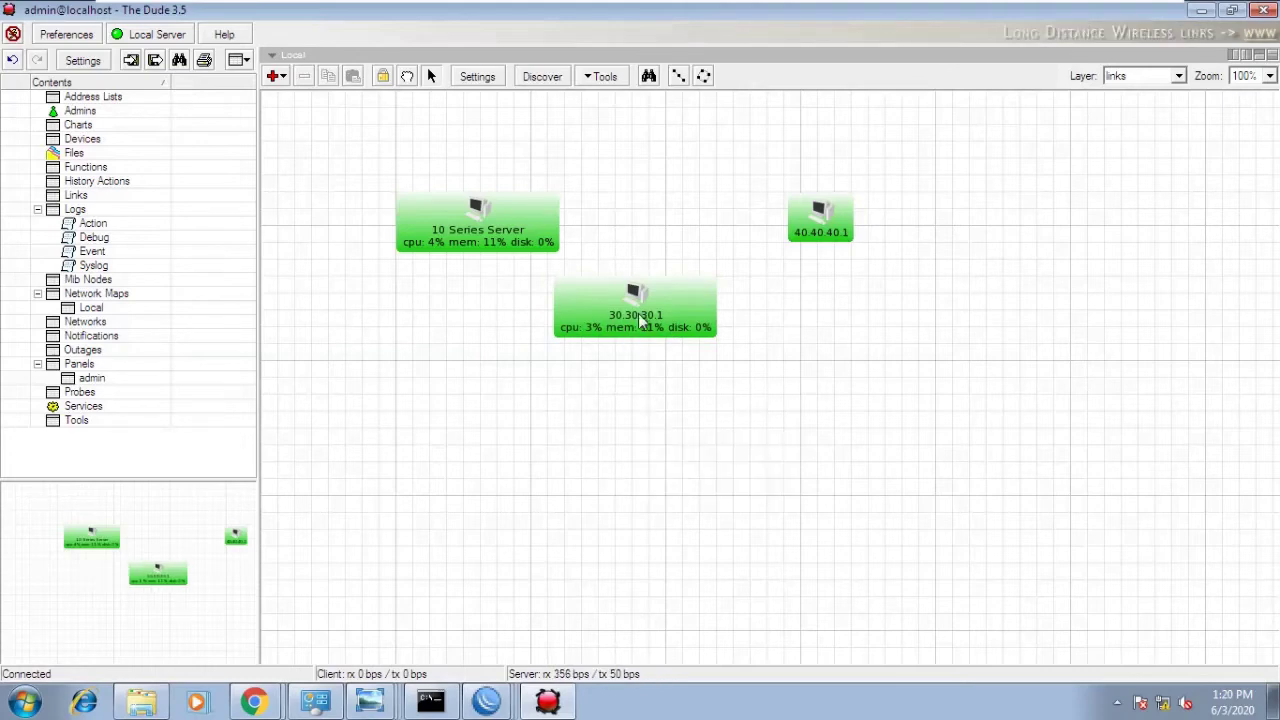
left_click(640, 318)
left_click_drag(640, 318, 665, 314)
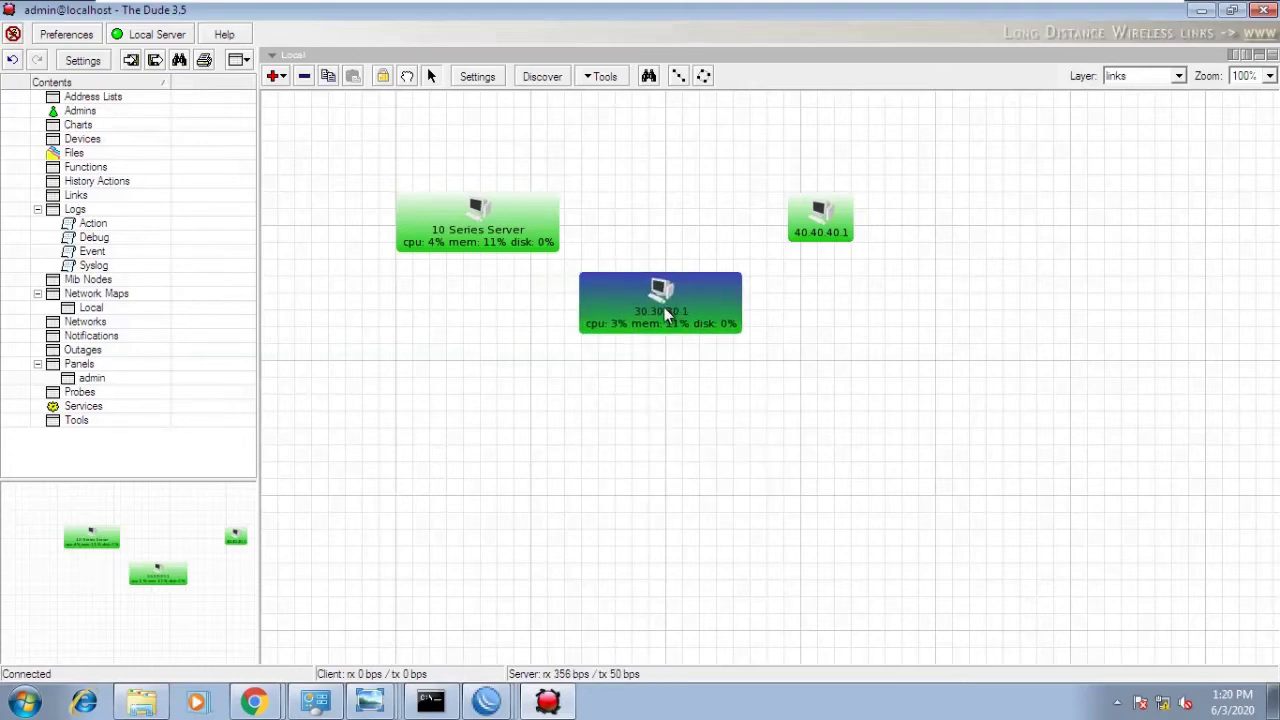
right_click(578, 424)
left_click(622, 450)
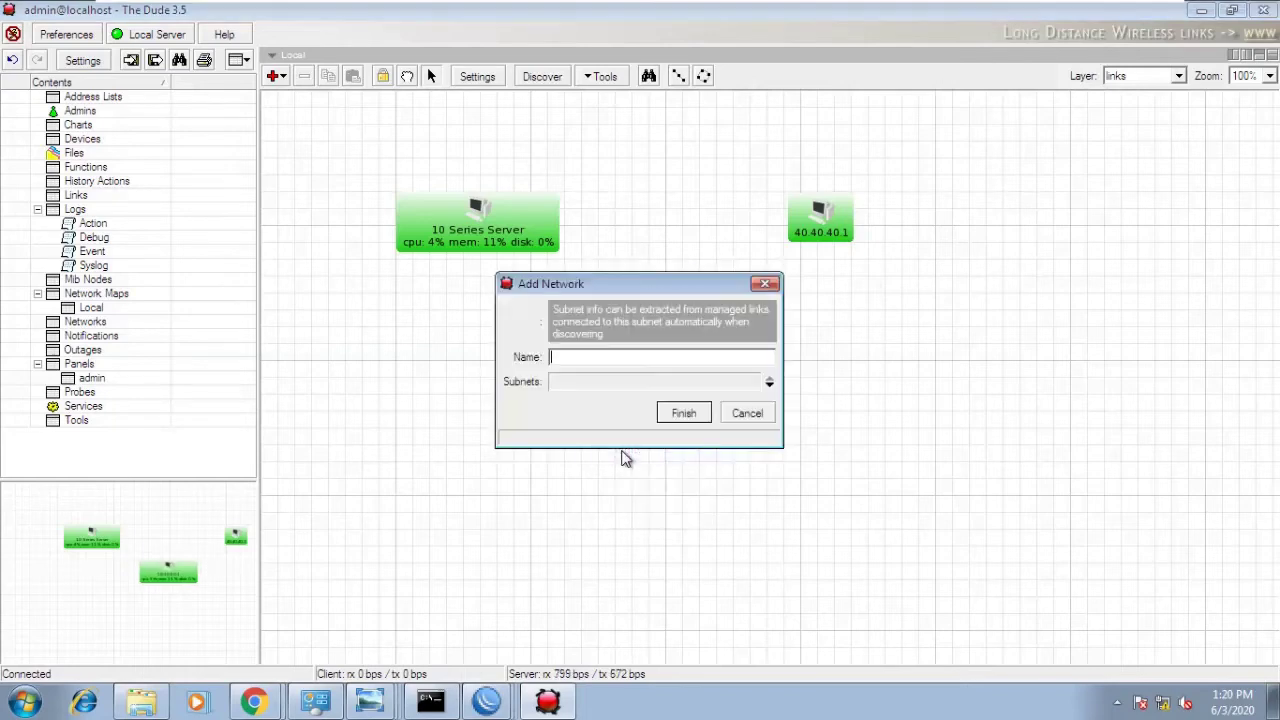
left_click(748, 413)
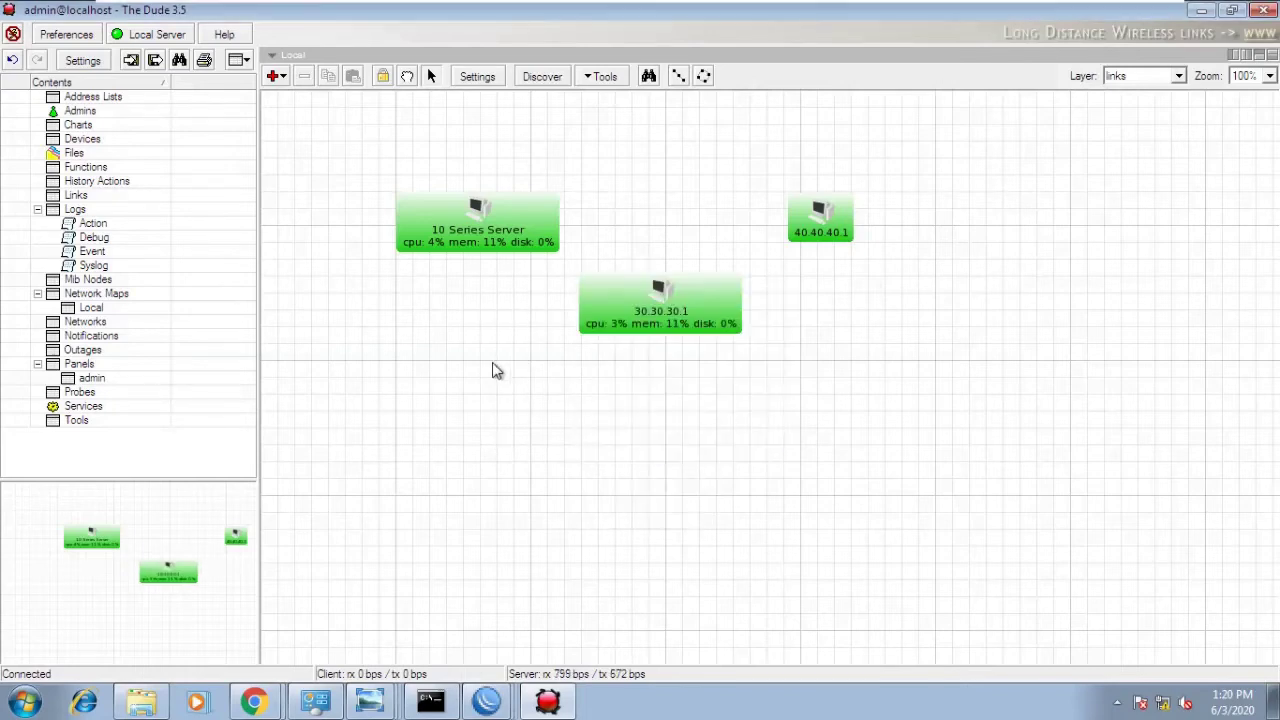
- Add a new device with address 127.0.0.1 to the map
right_click(494, 370)
left_click(507, 373)
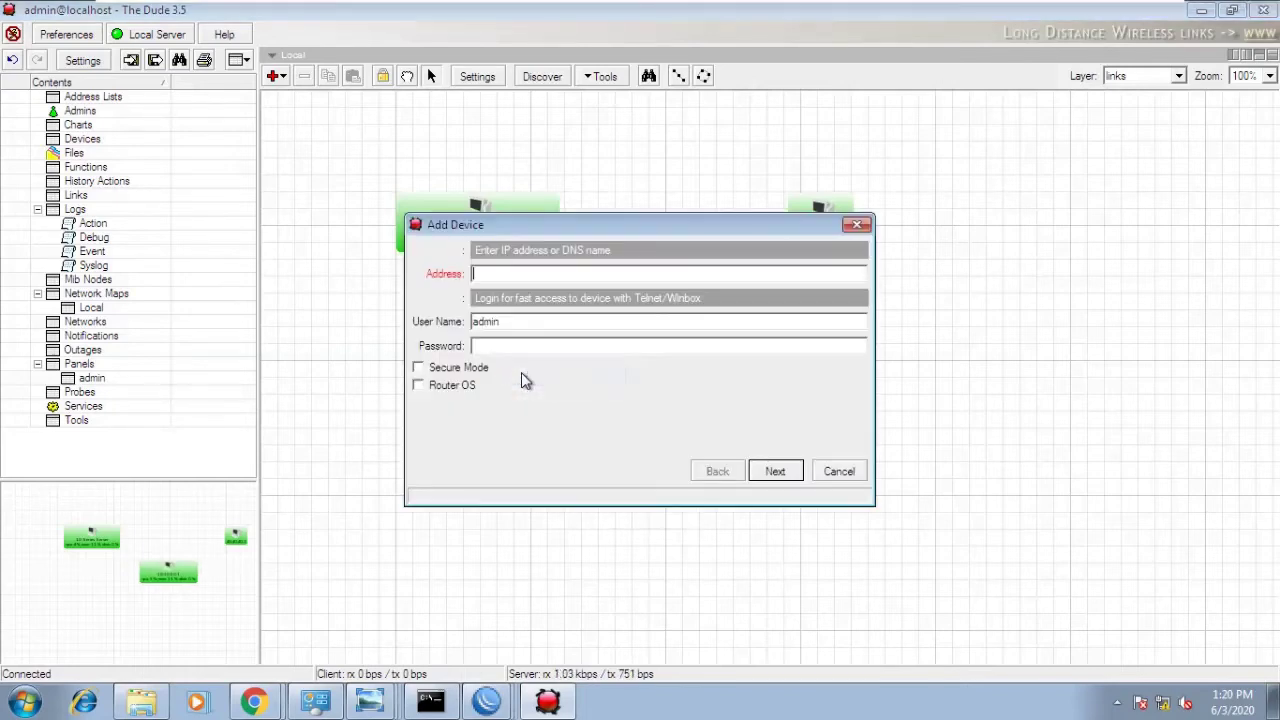
type("12")
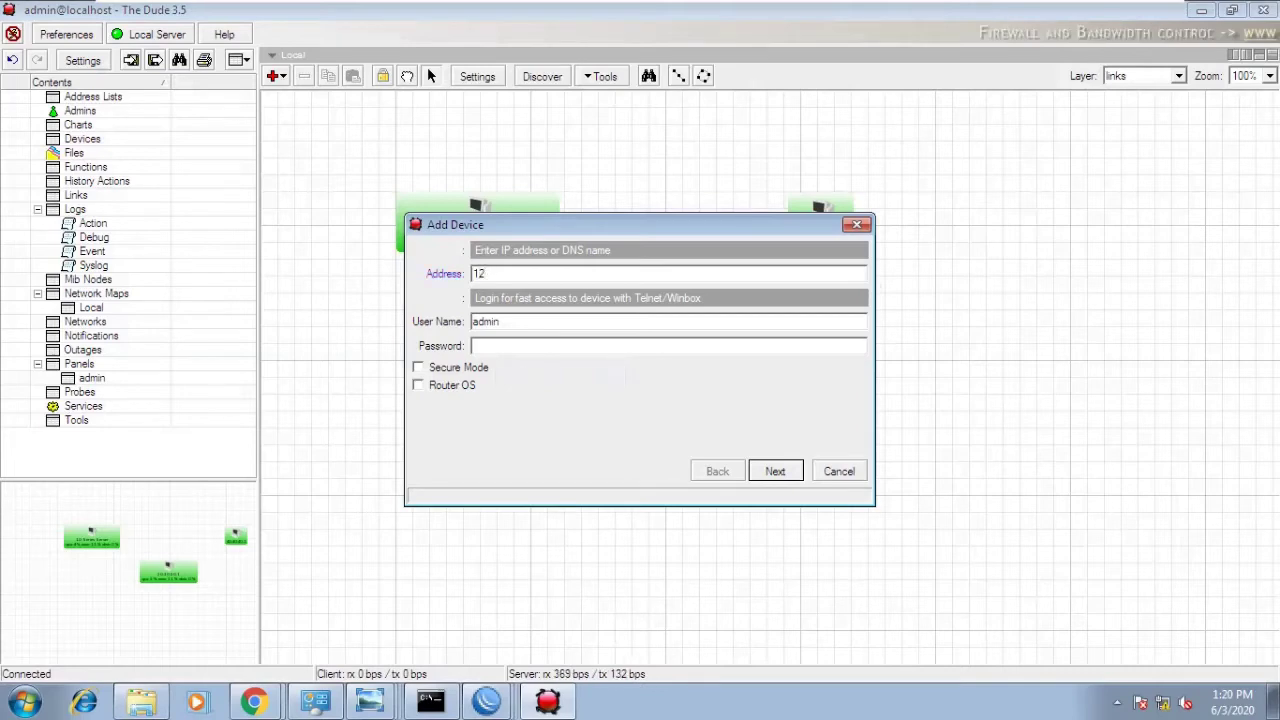
type("7.7.0.0.1")
left_click(772, 474)
left_click(775, 472)
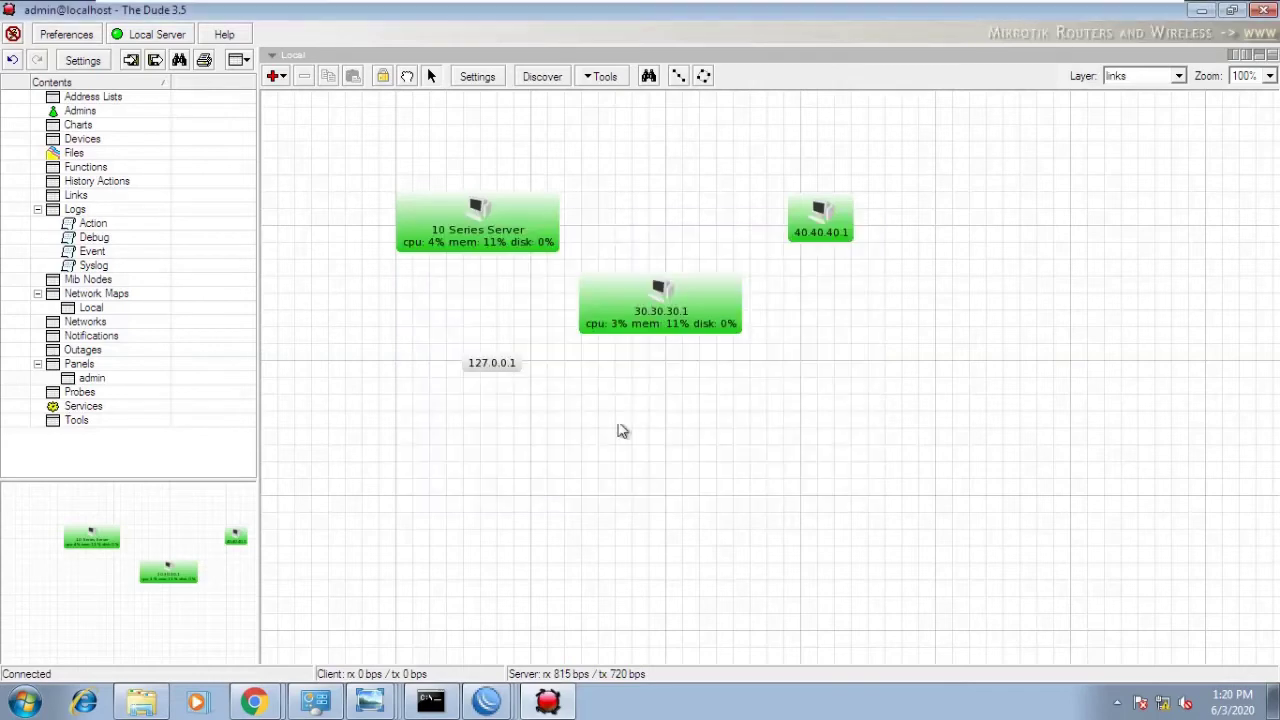
- Rename the 127.0.0.1 device to 'testing systesm' in its General settings
right_click(490, 370)
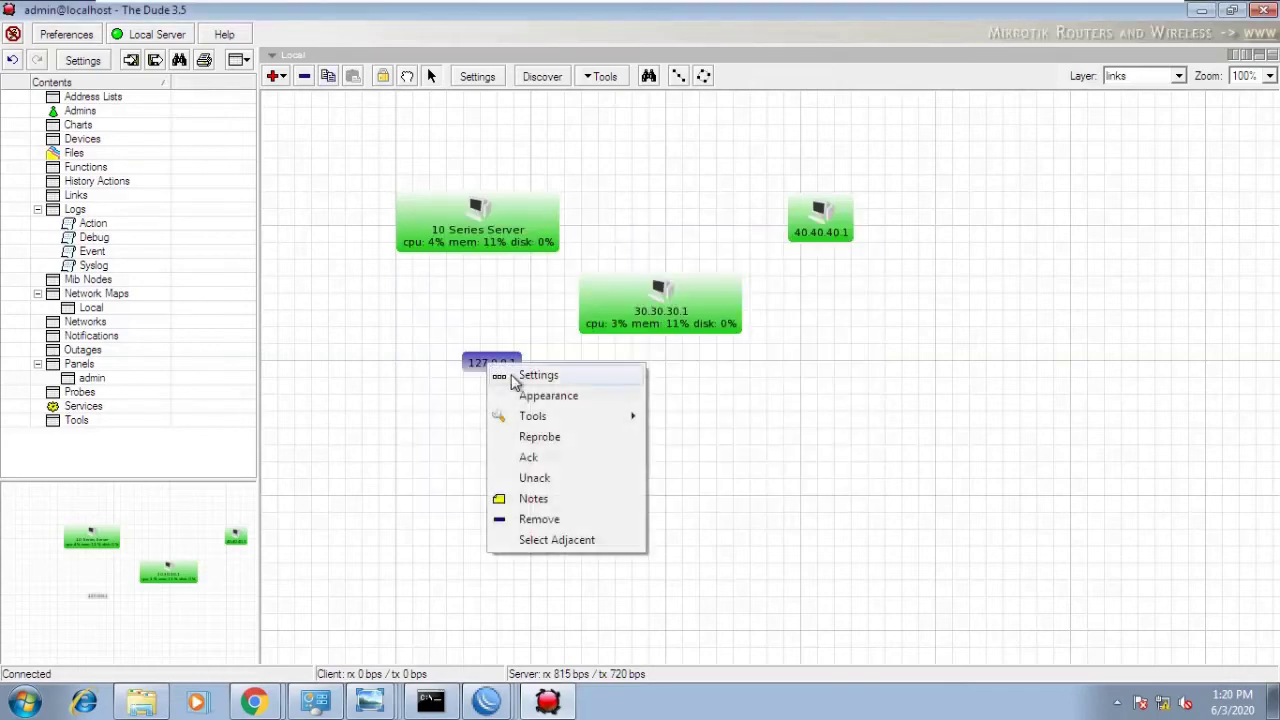
left_click(530, 375)
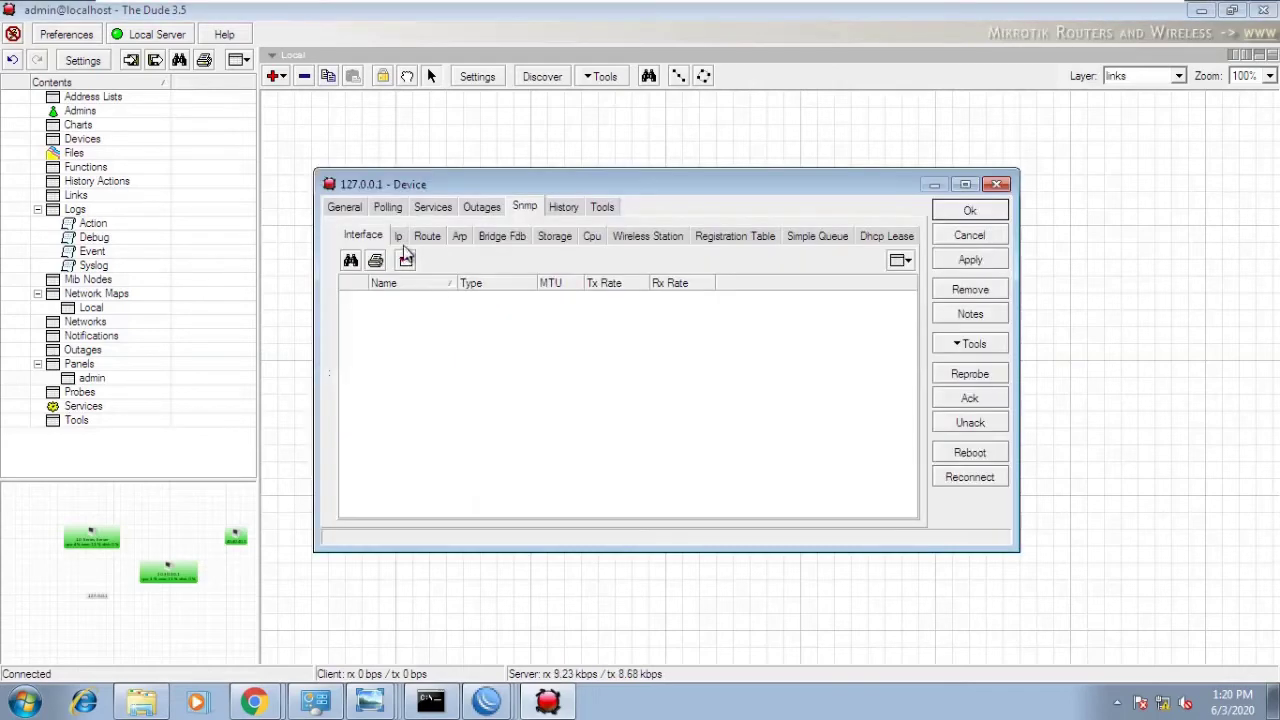
left_click(352, 208)
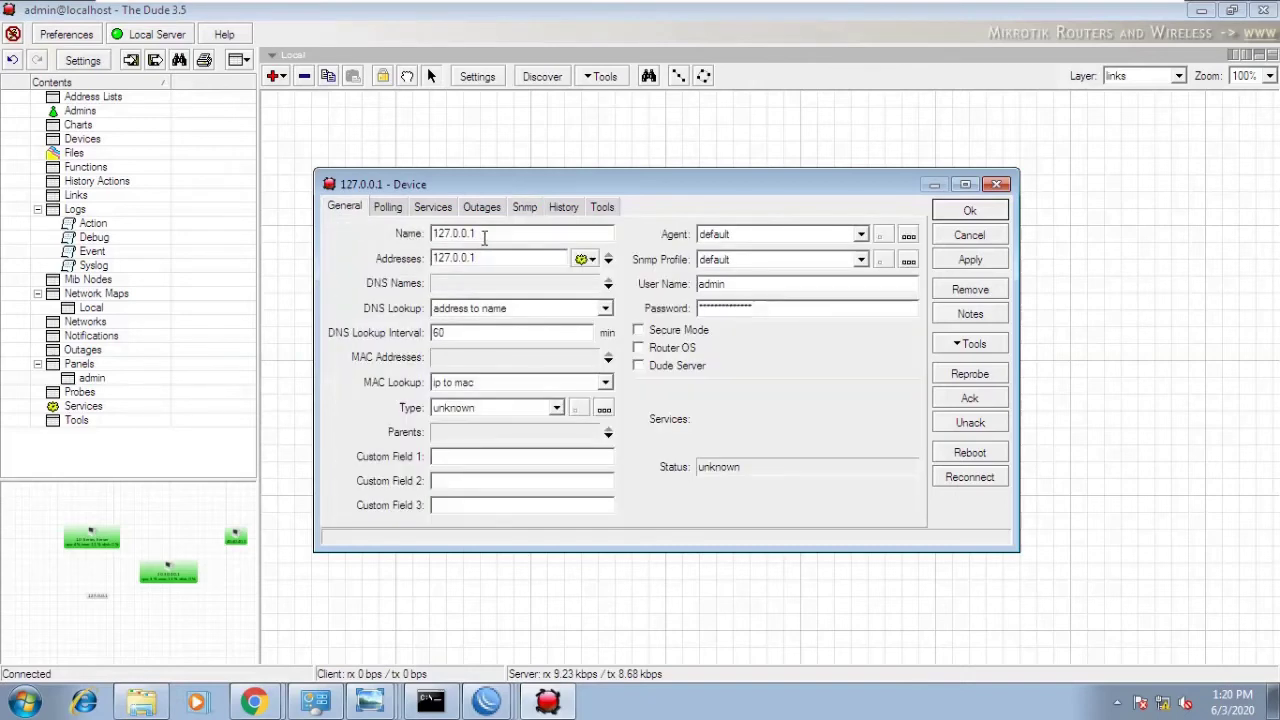
left_click_drag(482, 234, 430, 234)
type("syst")
key("BackSpace")
key("BackSpace")
key("BackSpace")
key("BackSpace")
type("testig")
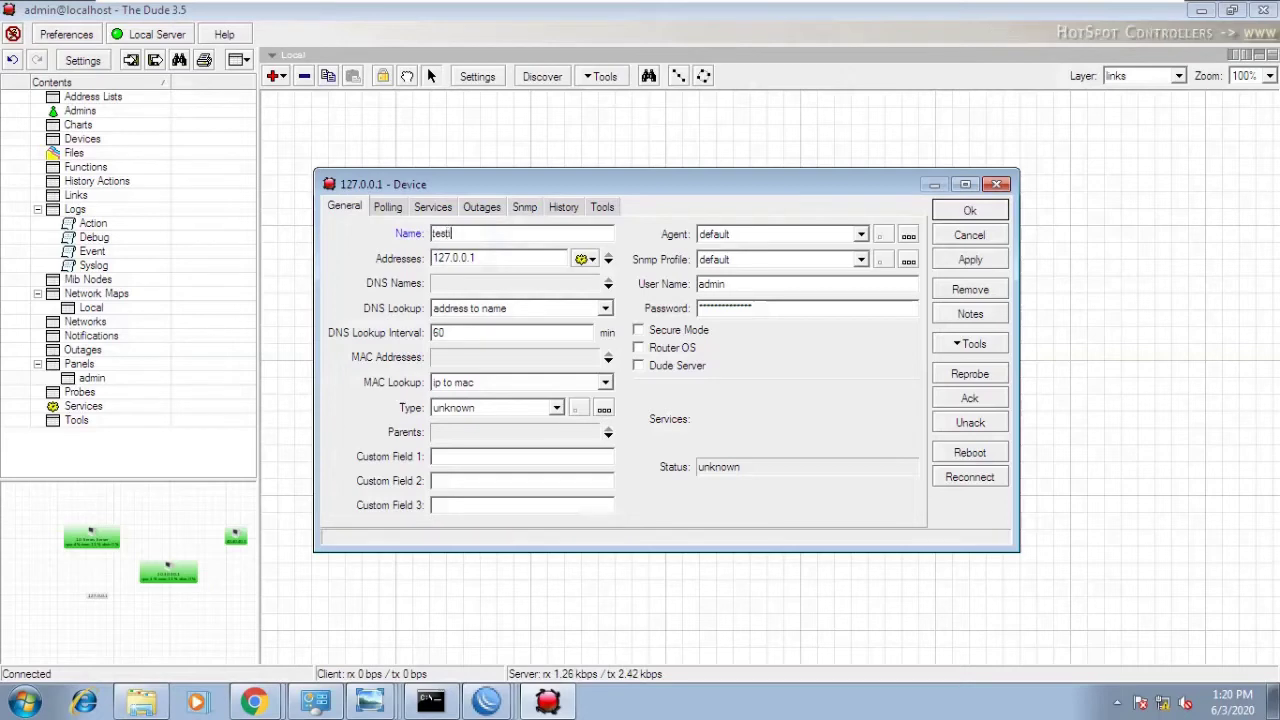
key("BackSpace")
type("ng systes")
key("BackSpace")
key("BackSpace")
key("BackSpace")
type("team")
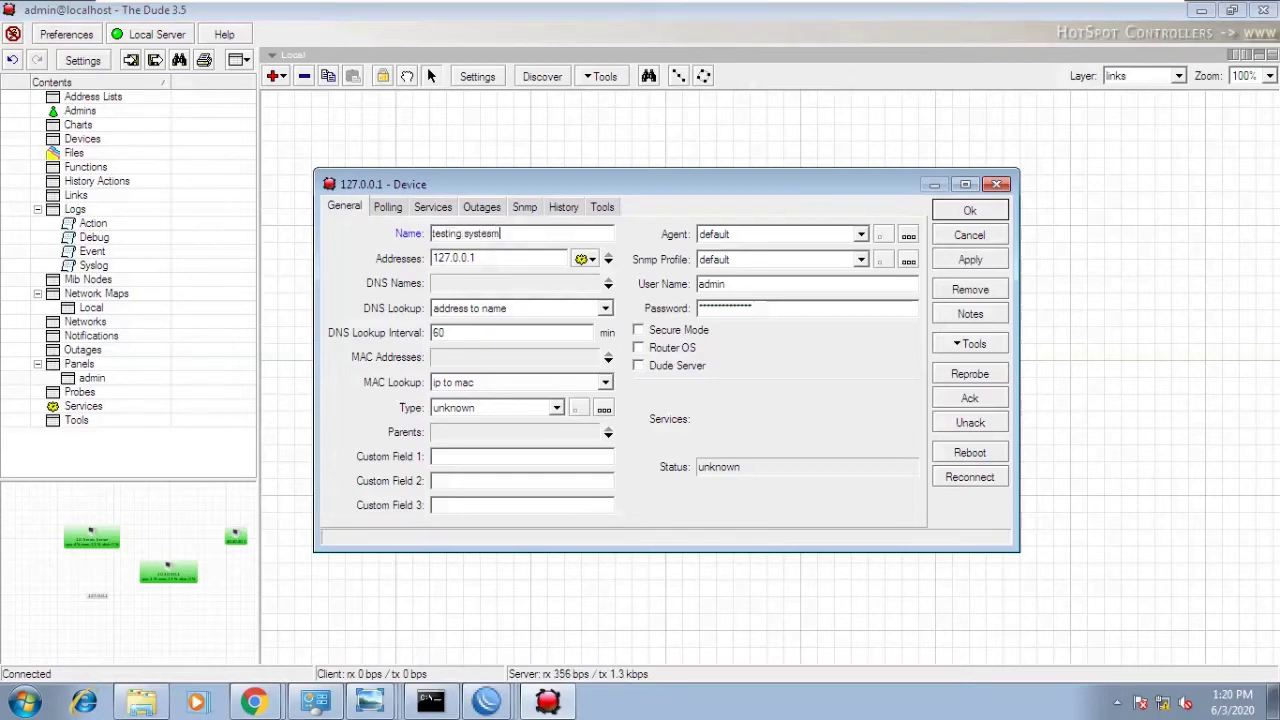
left_click(968, 210)
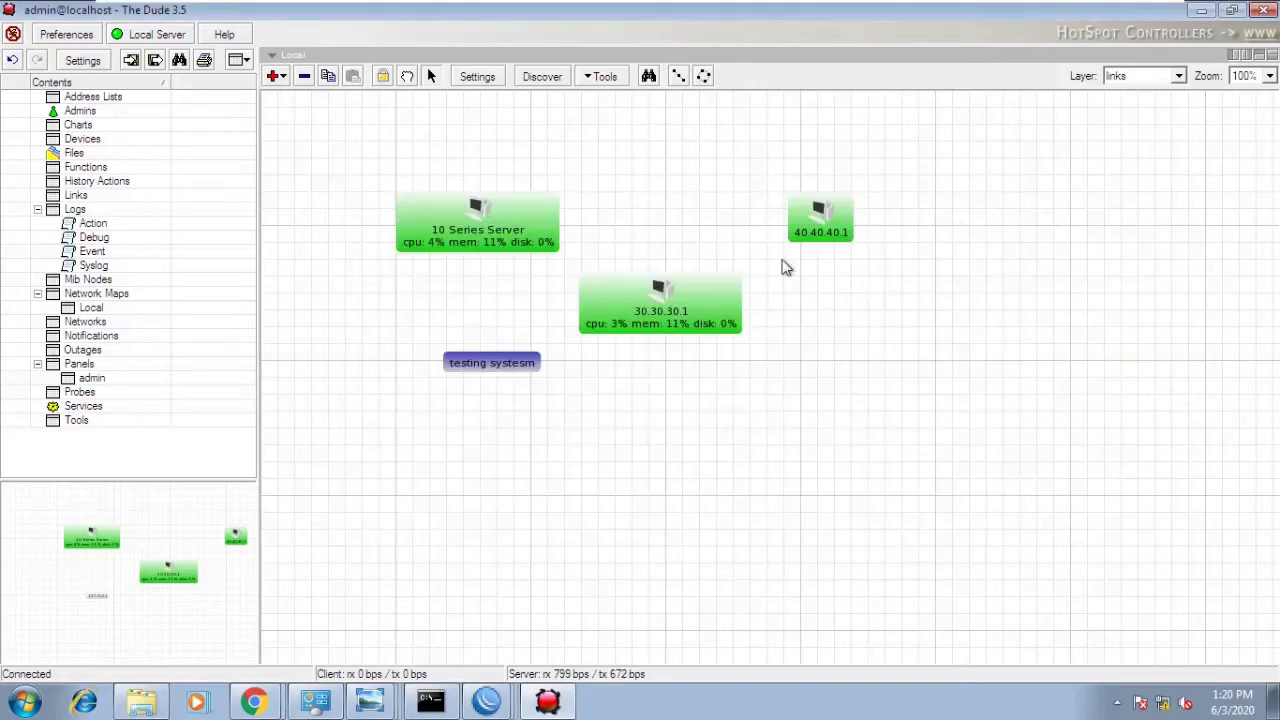
- Move 'testing systesm' lower on the map, below and left of 30.30.30.1
left_click_drag(494, 366, 522, 438)
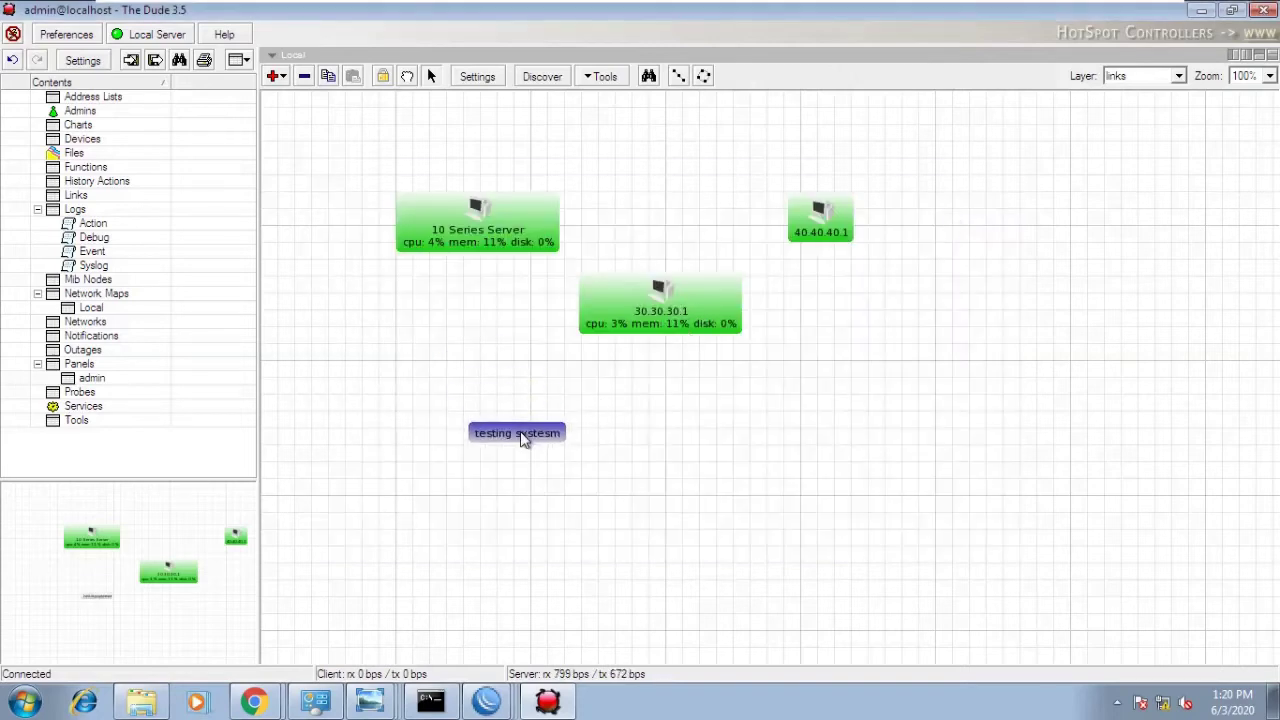
right_click(637, 409)
left_click(457, 245)
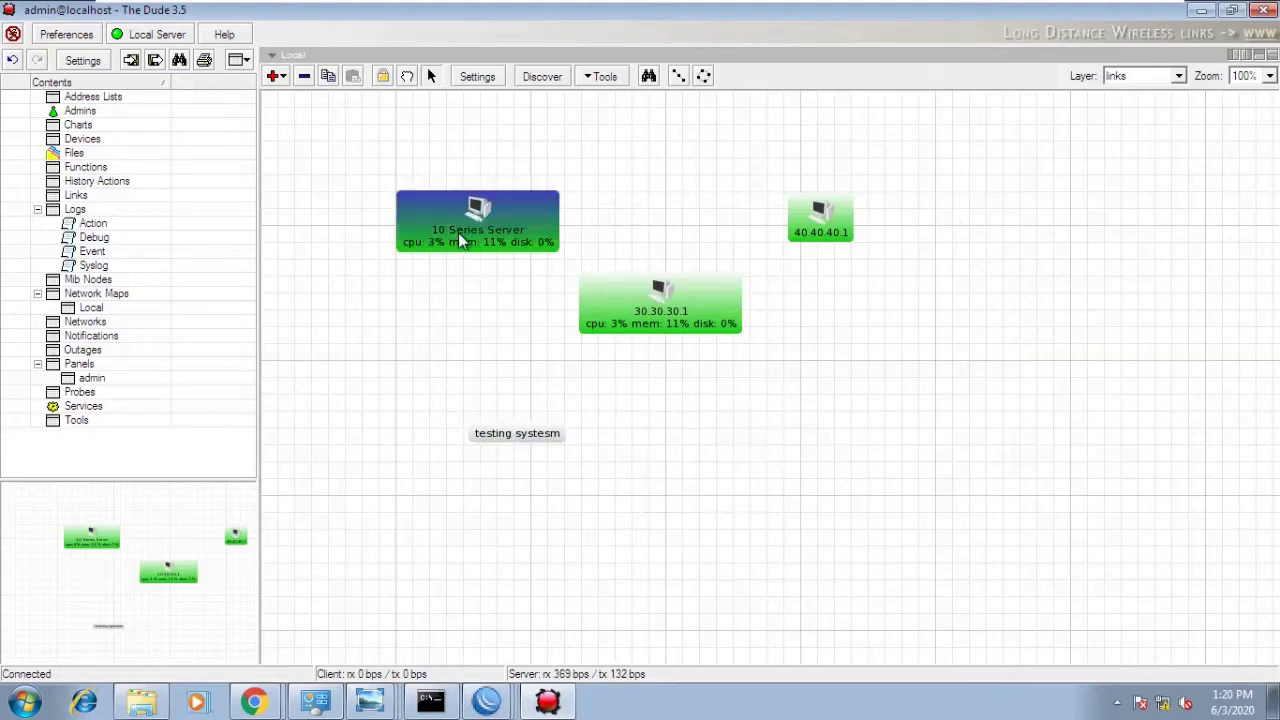
left_click(506, 438)
right_click(642, 386)
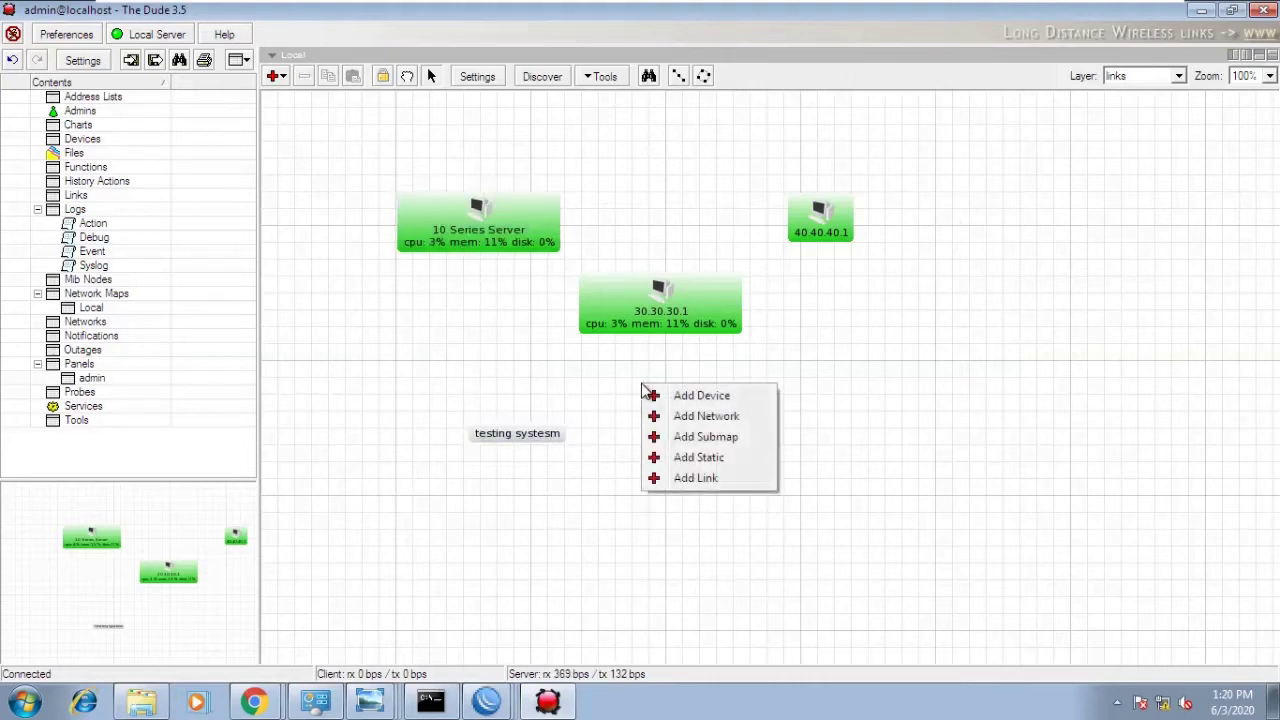
- Add a second 127.0.0.1 device to the map
left_click(595, 457)
right_click(596, 451)
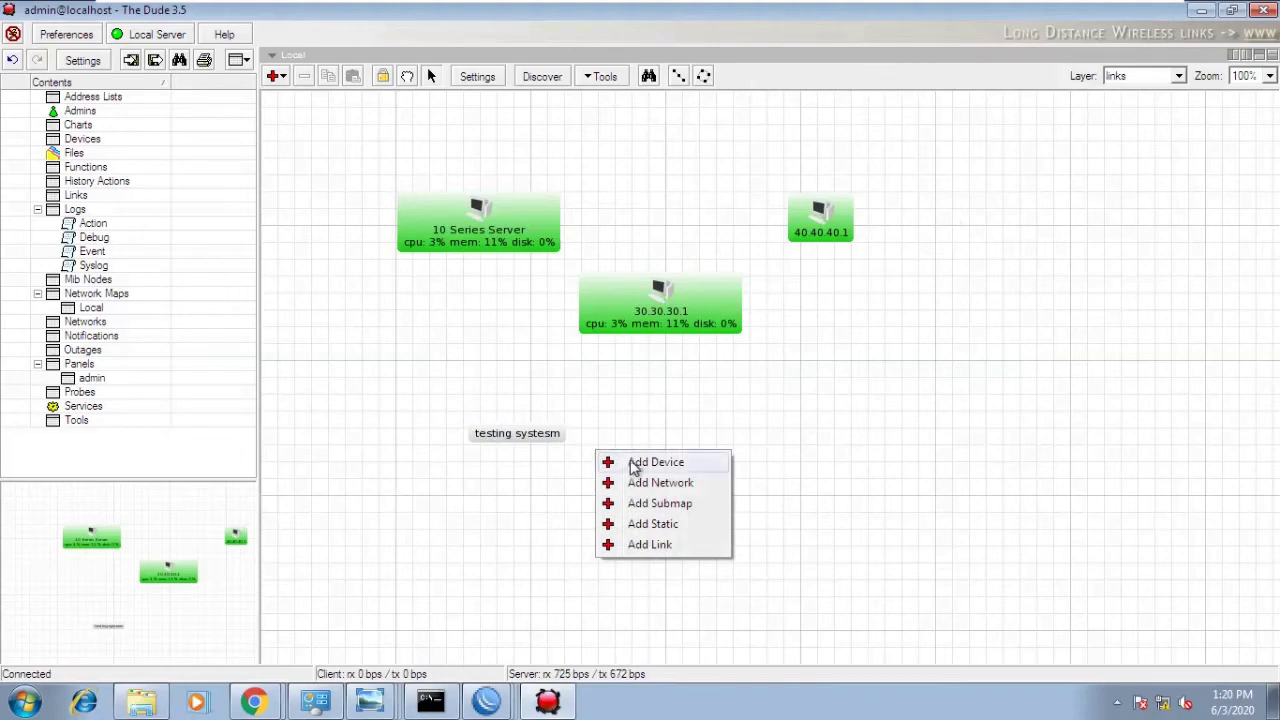
left_click(637, 465)
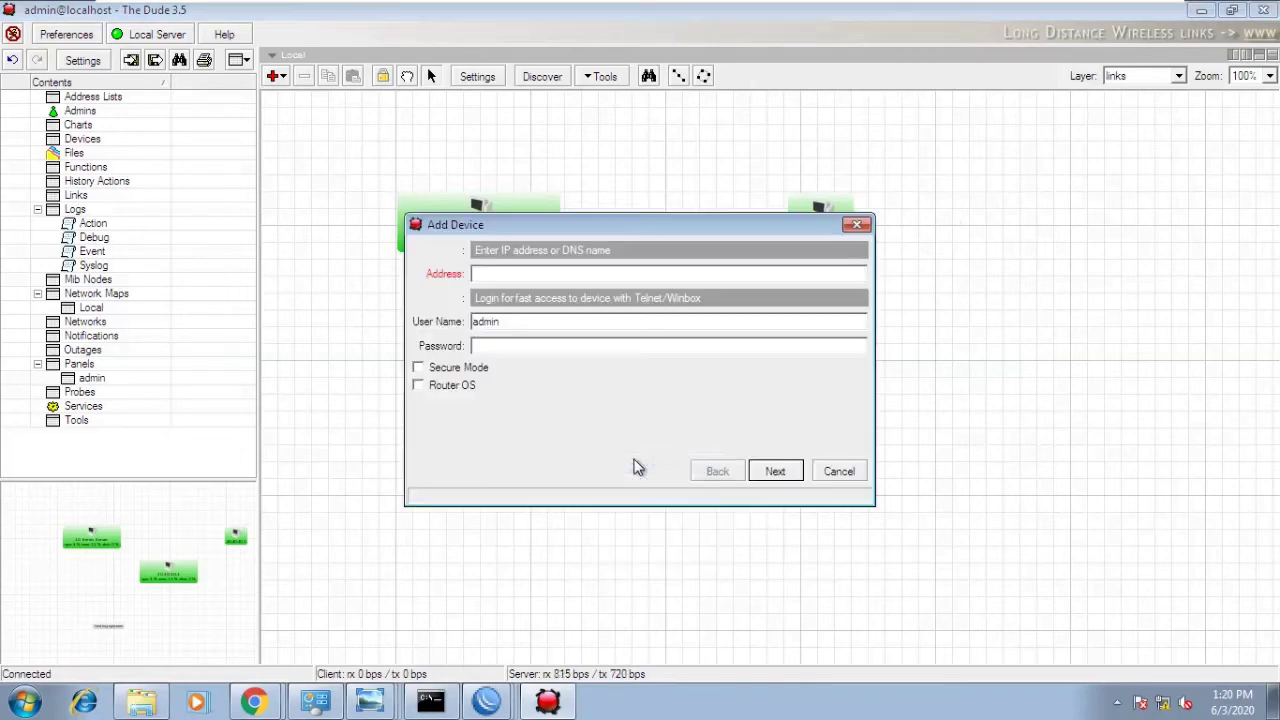
type("127.0.0.1")
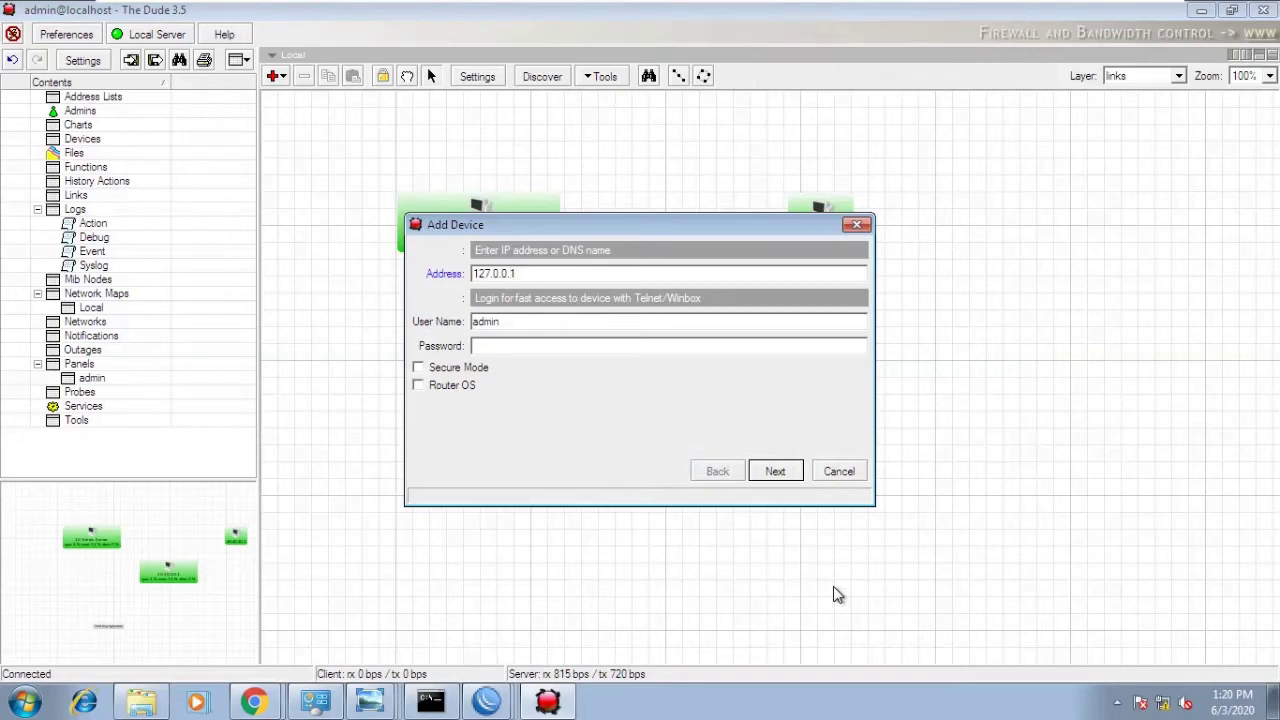
left_click(775, 471)
left_click(787, 474)
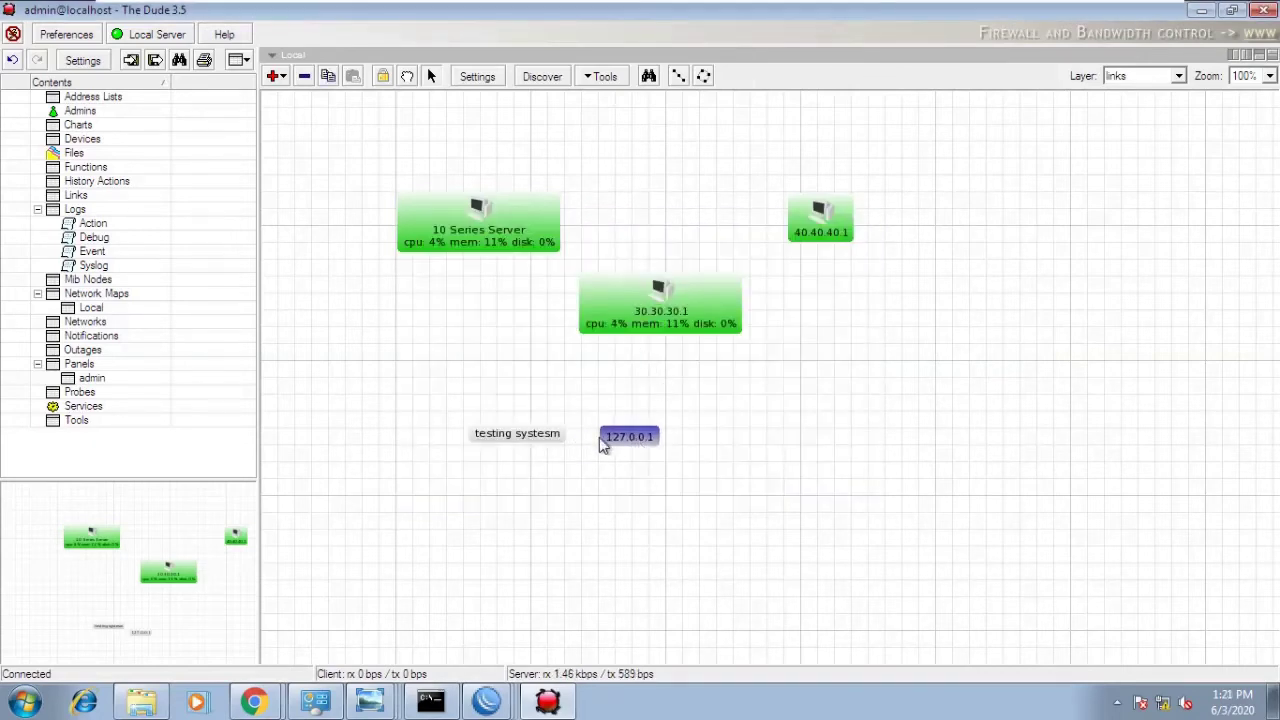
- Correct the first device's name to 'testing system'
double_click(517, 433)
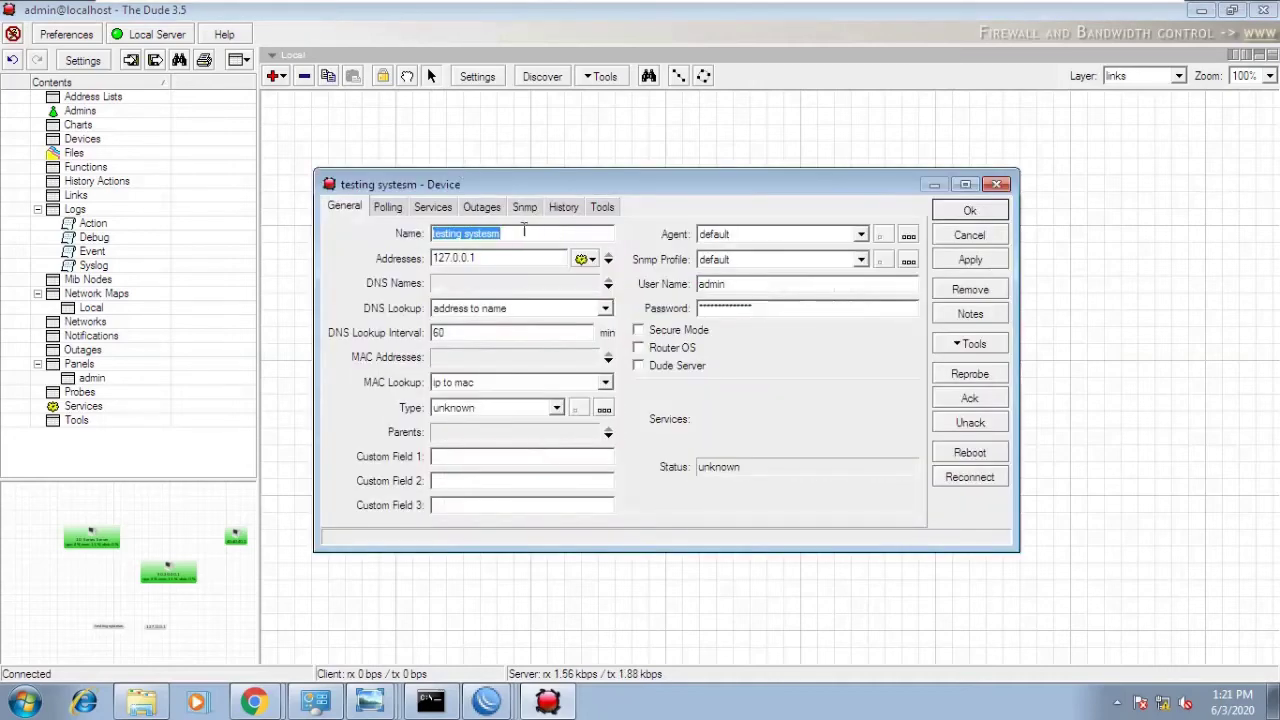
left_click(523, 236)
type("m")
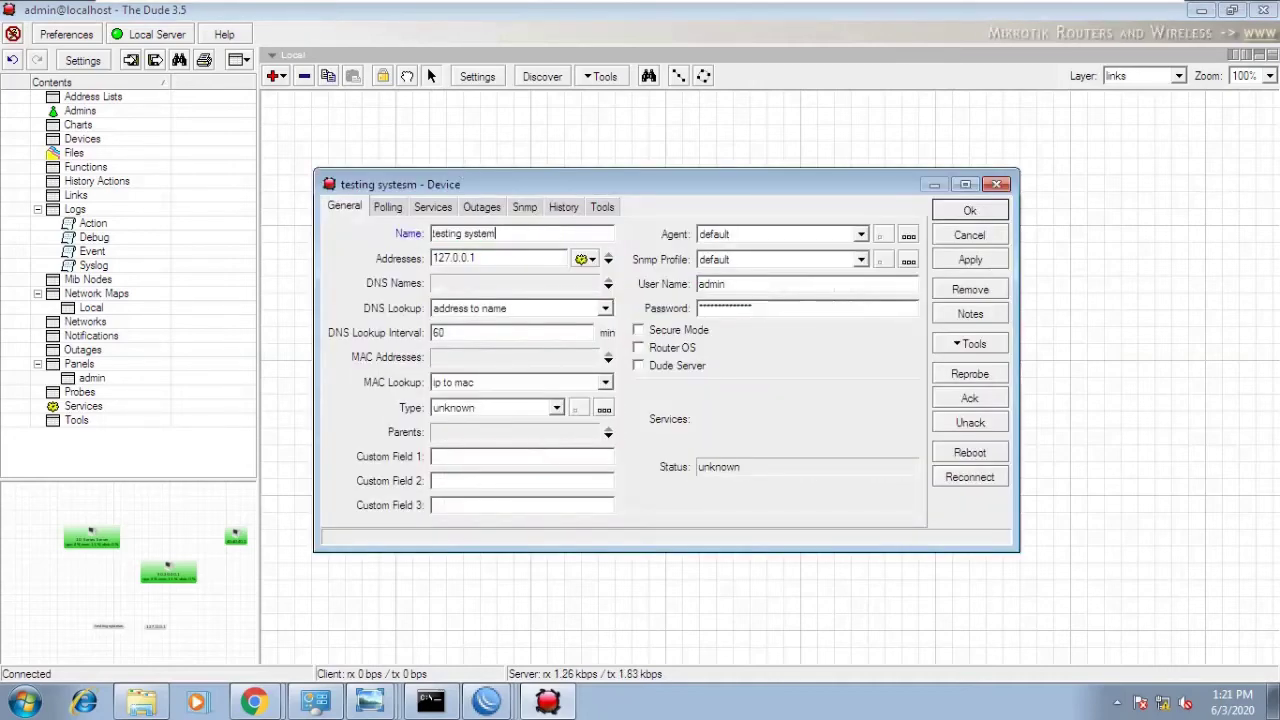
left_click(969, 211)
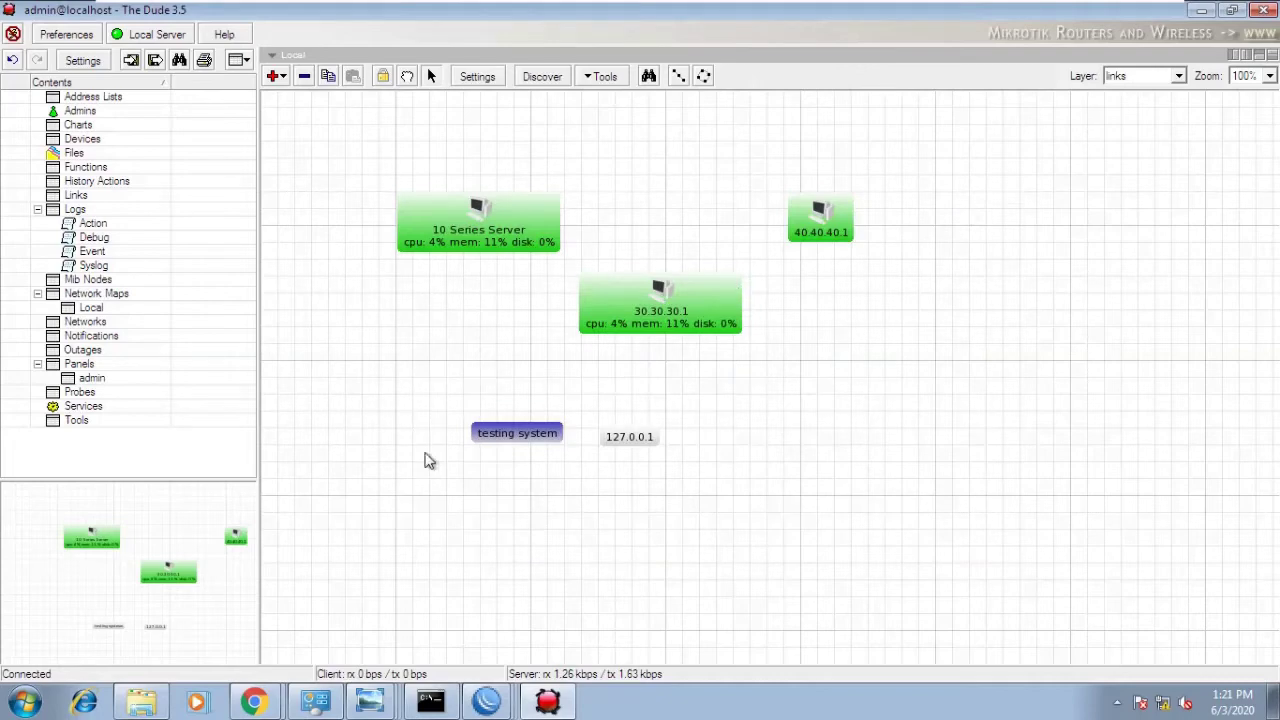
- Name the new device 'testing system 2' and place it beside 'testing system'
double_click(626, 438)
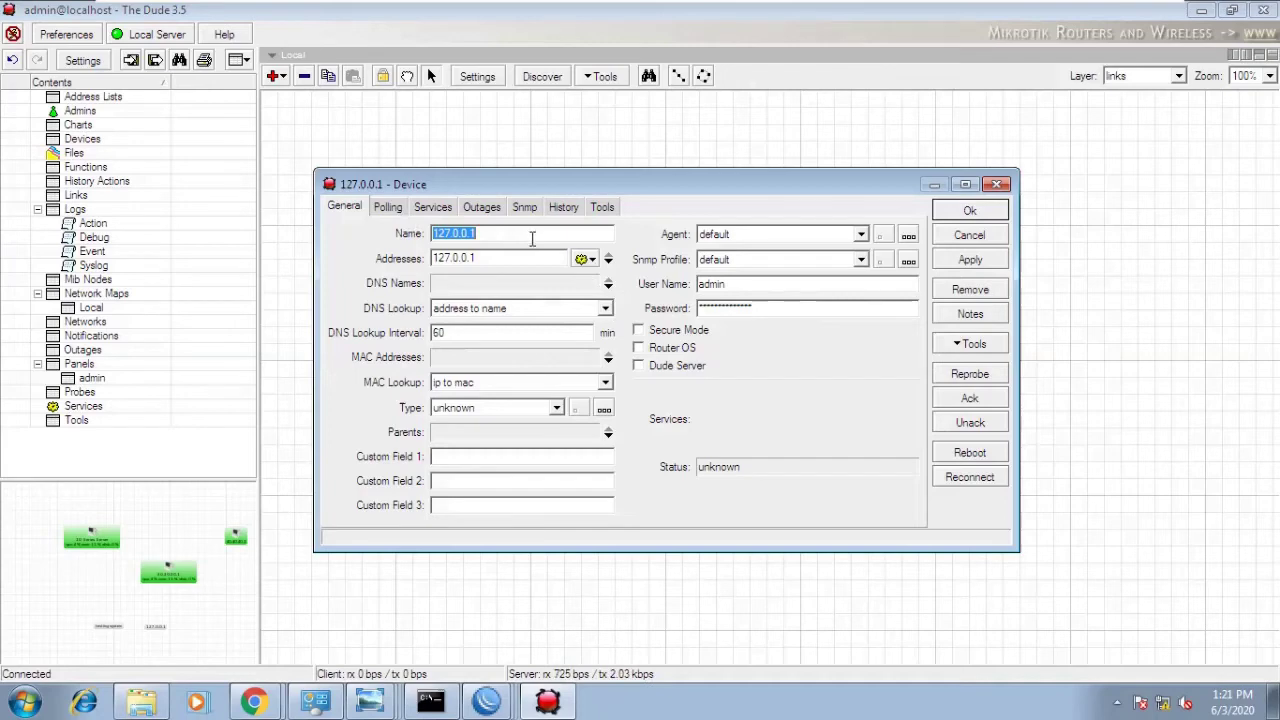
type("tseing")
key("BackSpace")
key("BackSpace")
type("e")
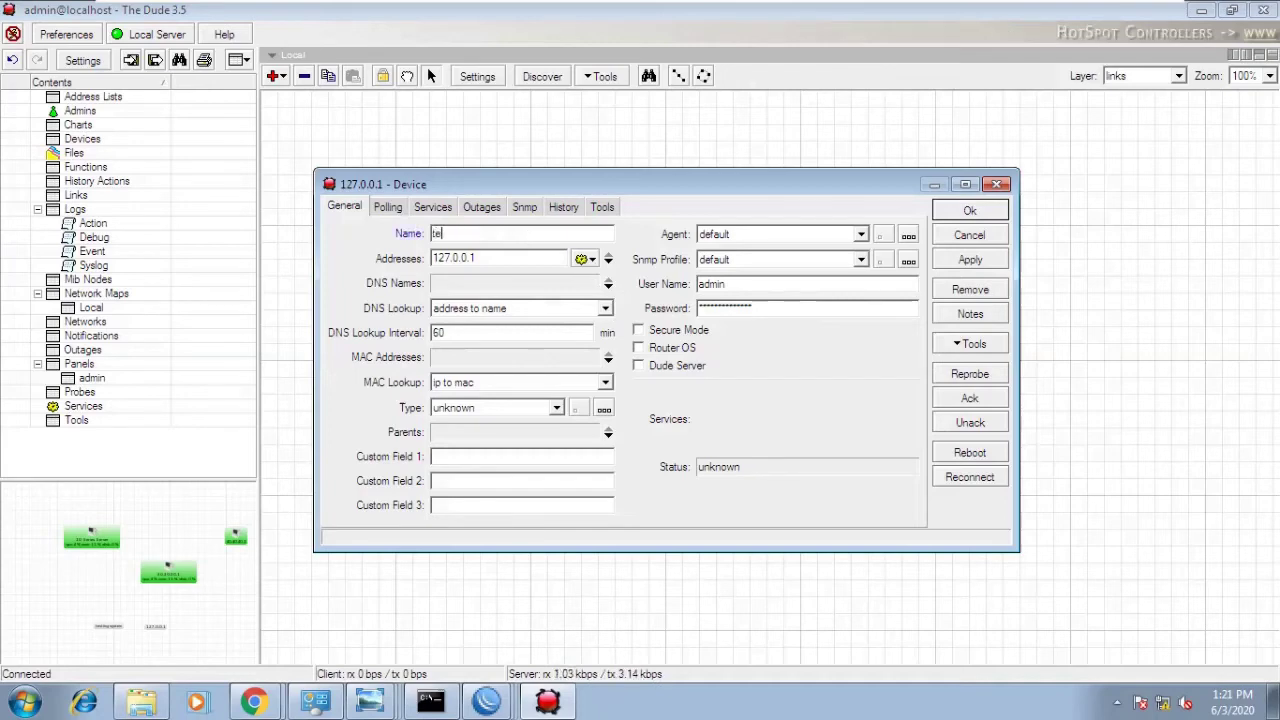
type("sting system 2")
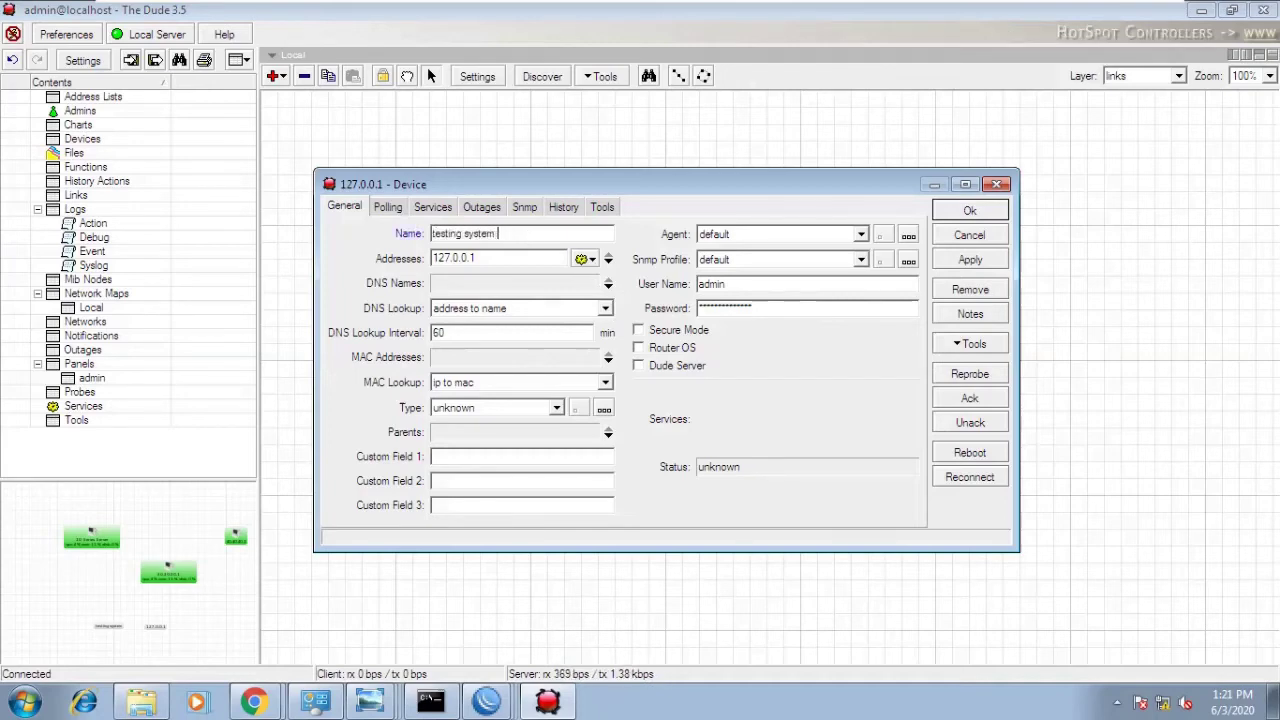
left_click(986, 212)
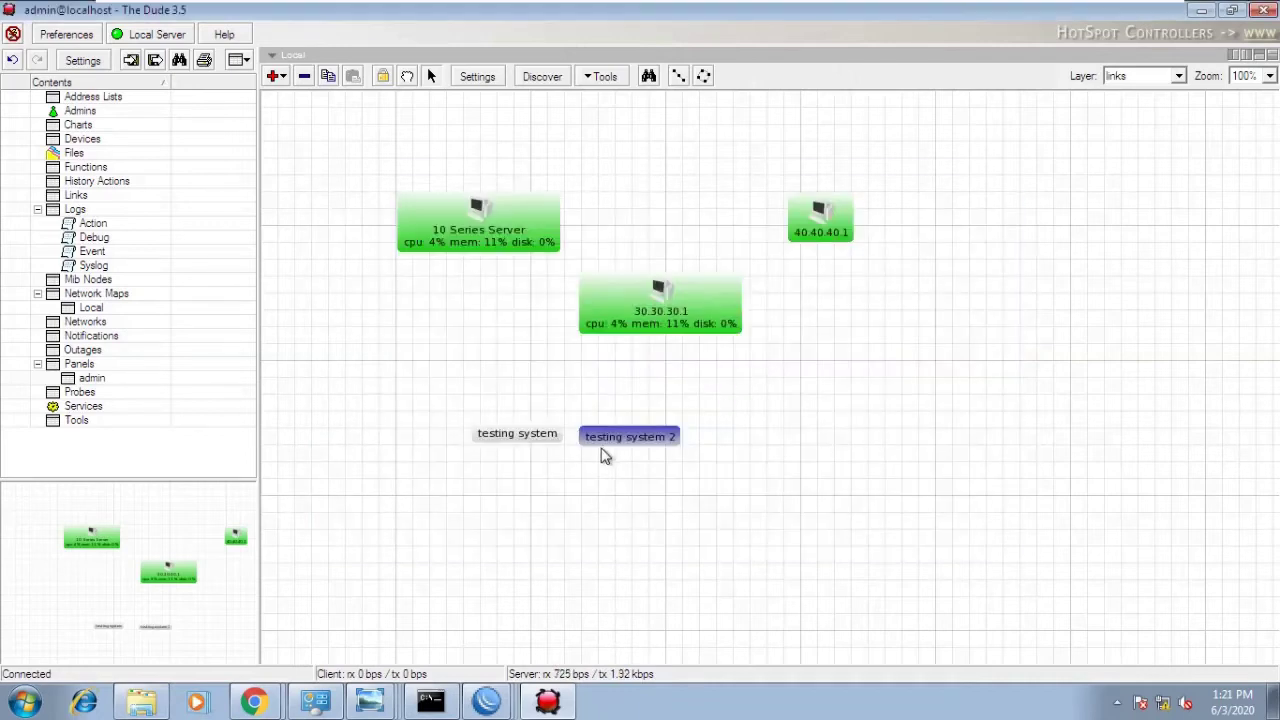
left_click_drag(610, 442, 691, 447)
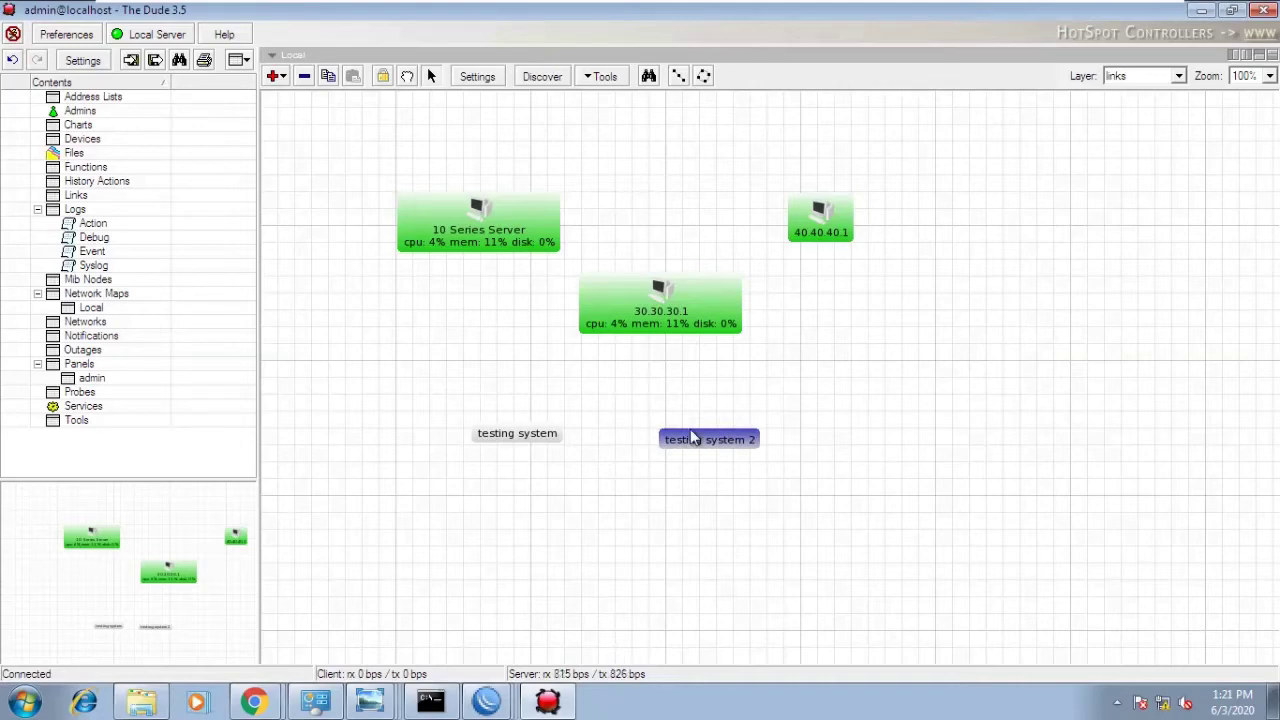
left_click_drag(517, 434, 493, 436)
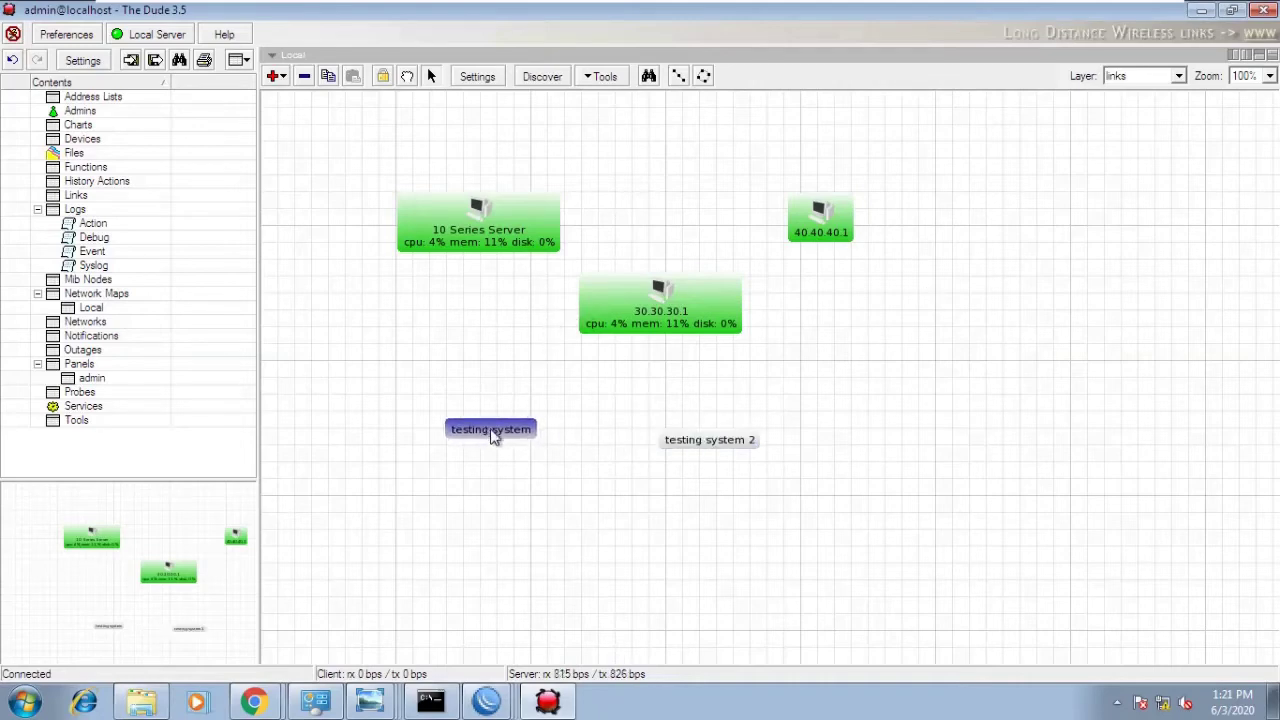
- Shift 'testing system' further left and 30.30.30.1 slightly right and up
right_click(575, 404)
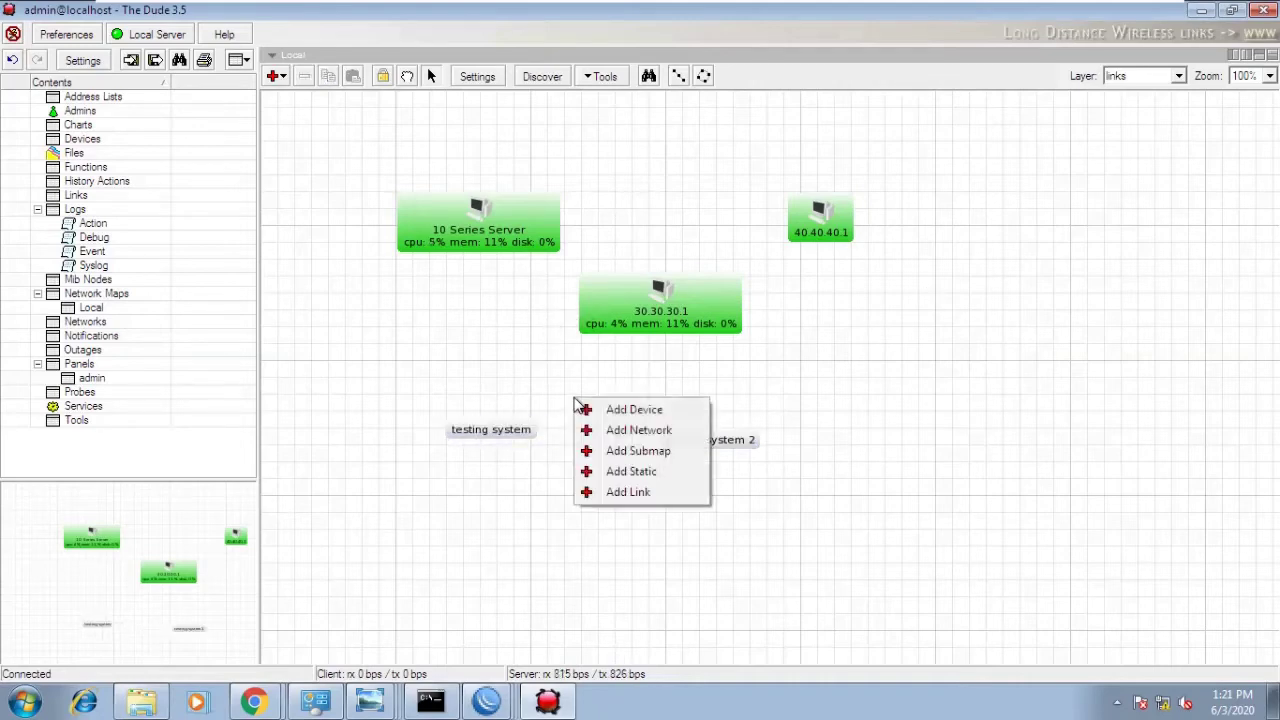
left_click(517, 345)
left_click_drag(508, 434, 491, 443)
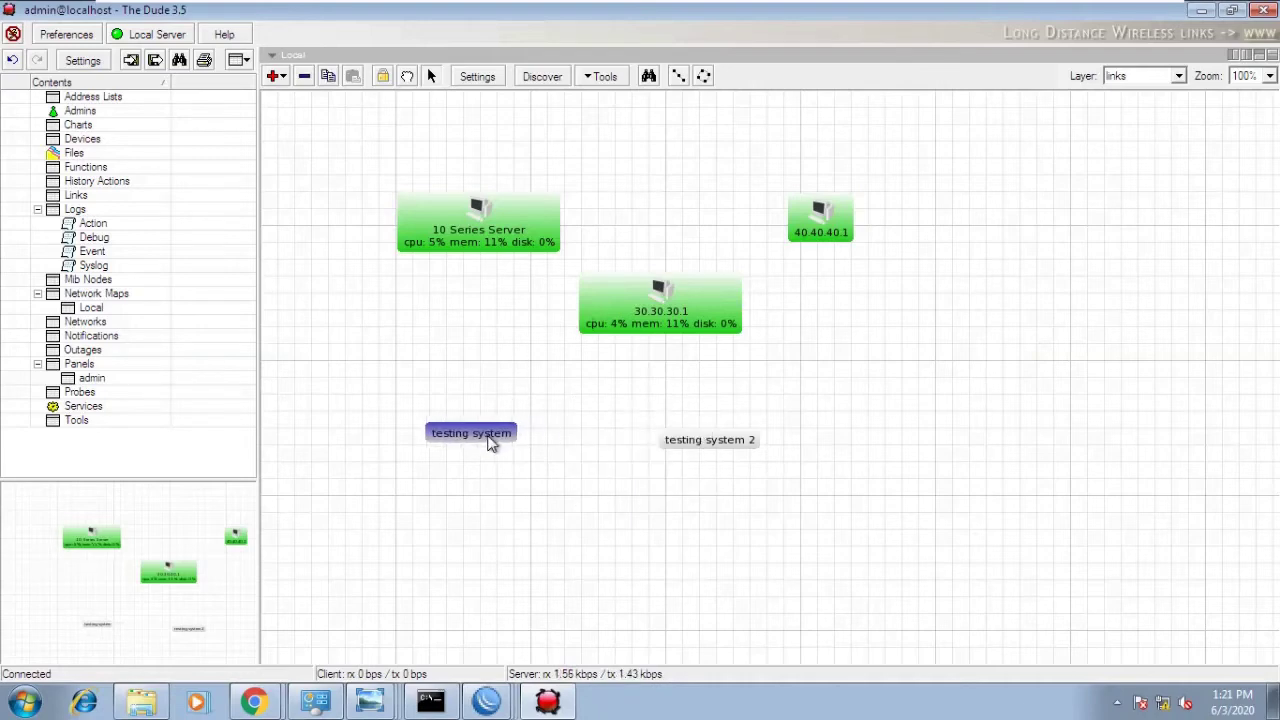
right_click(557, 380)
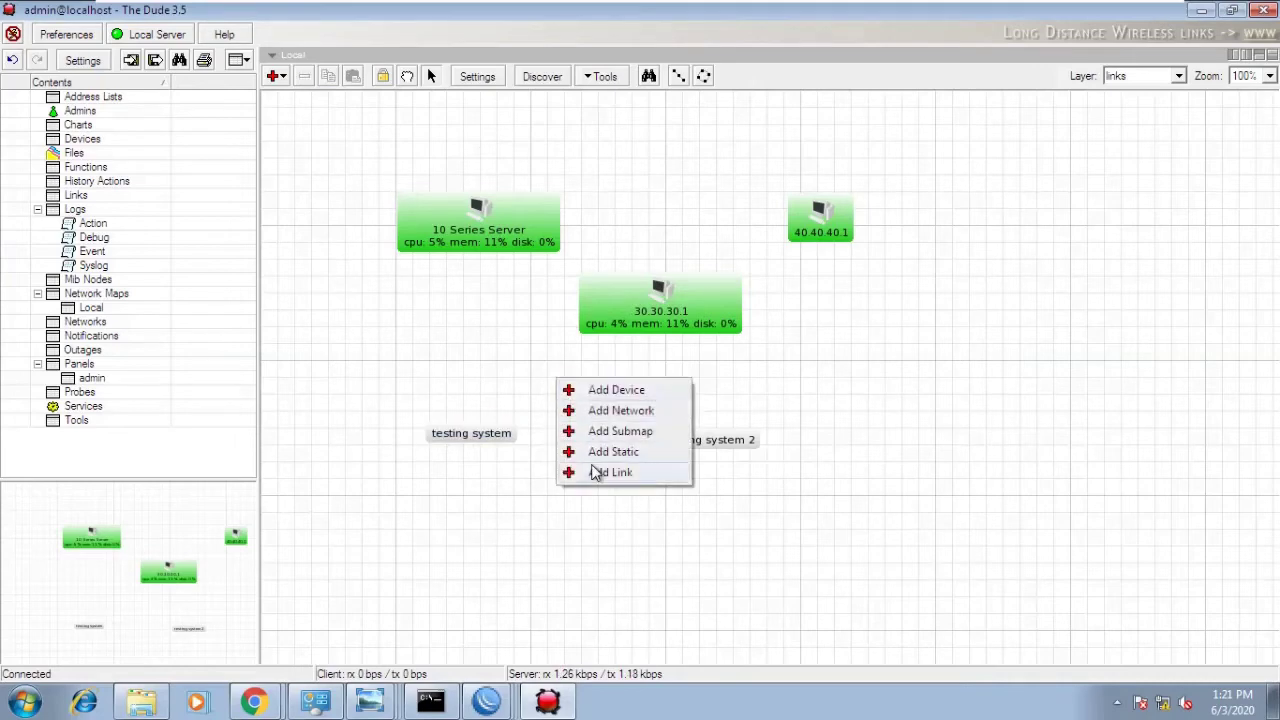
left_click_drag(623, 323, 663, 307)
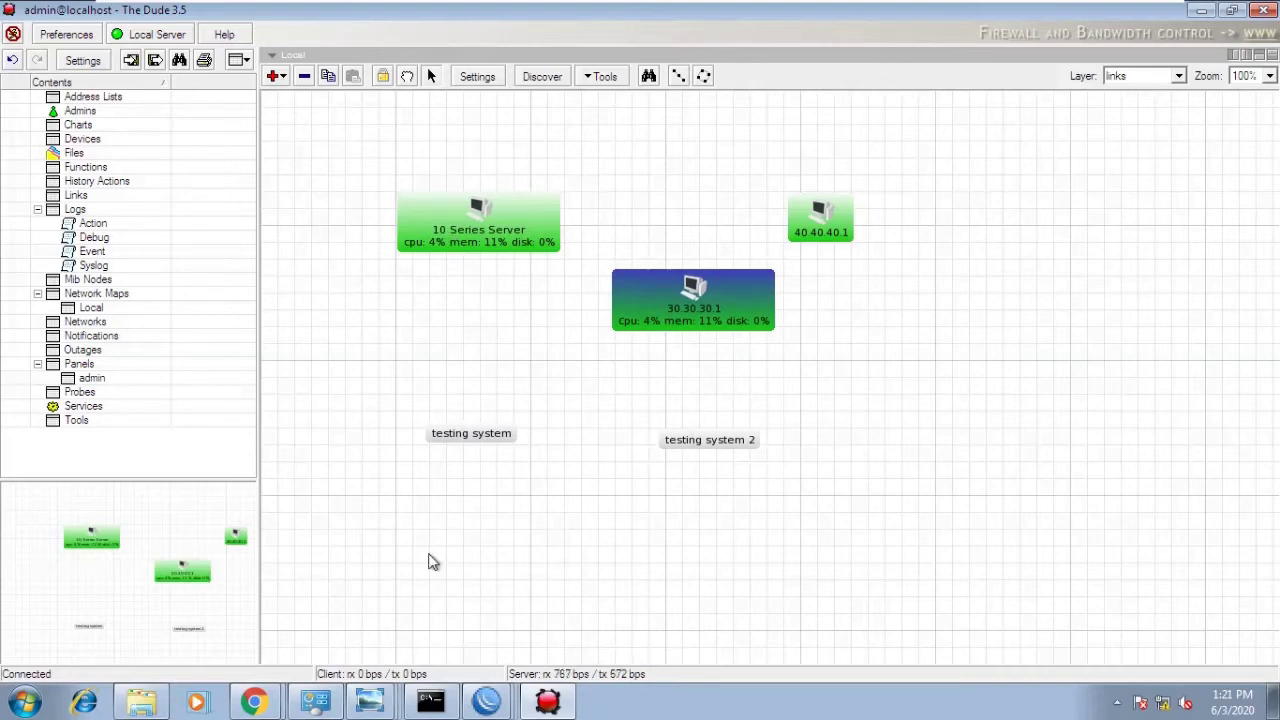
mouse_move(695, 8)
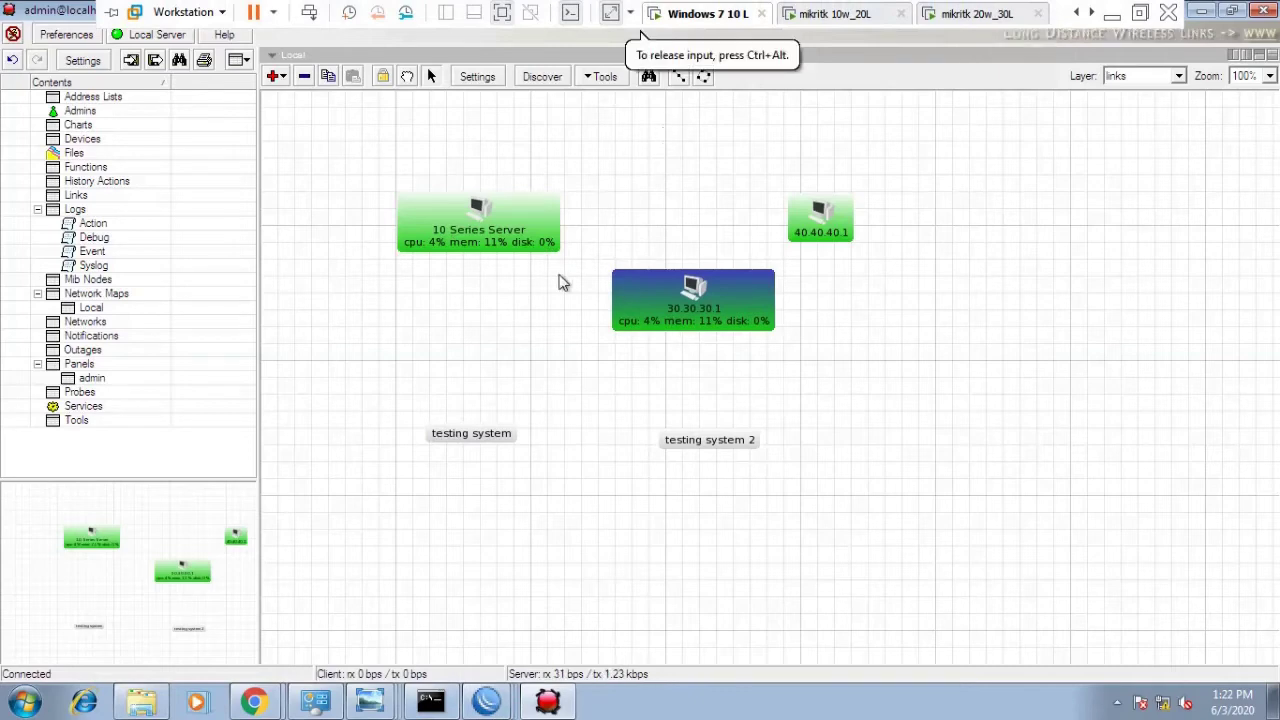
- Move 30.30.30.1 down and right, and 40.40.40.1 further right and down
right_click(520, 315)
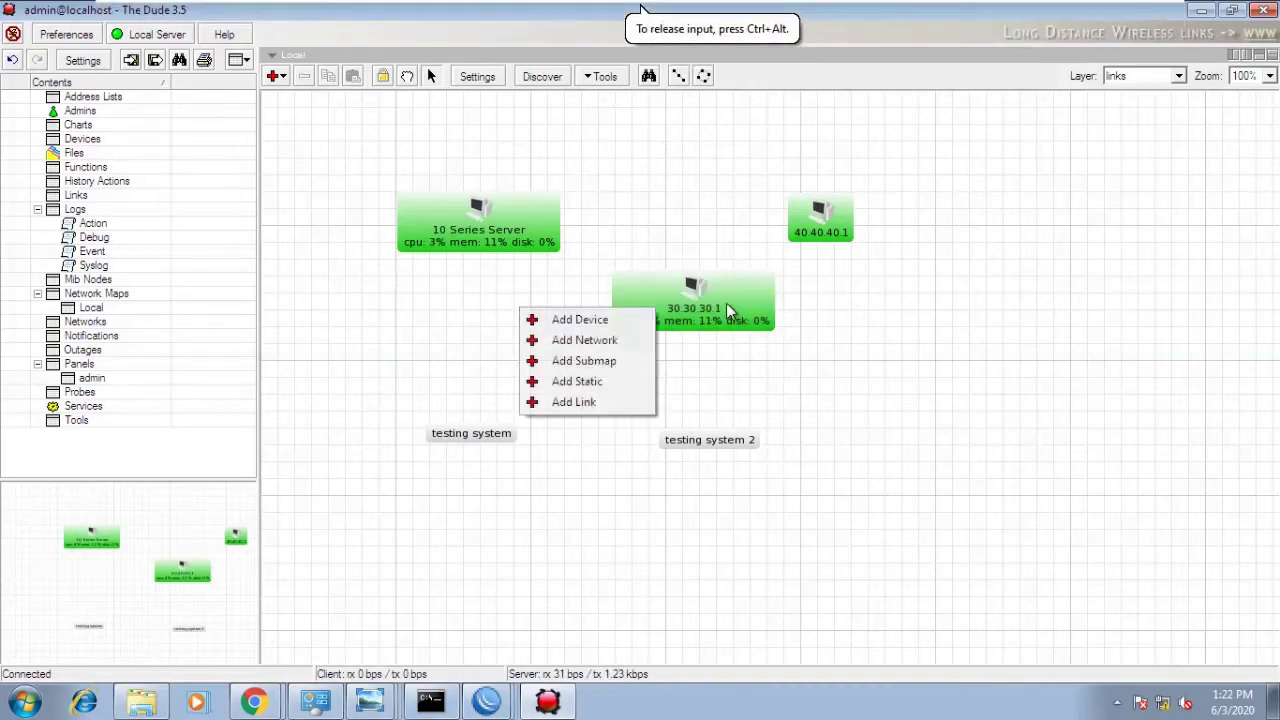
left_click_drag(726, 303, 794, 357)
left_click_drag(840, 240, 1017, 272)
left_click(788, 352)
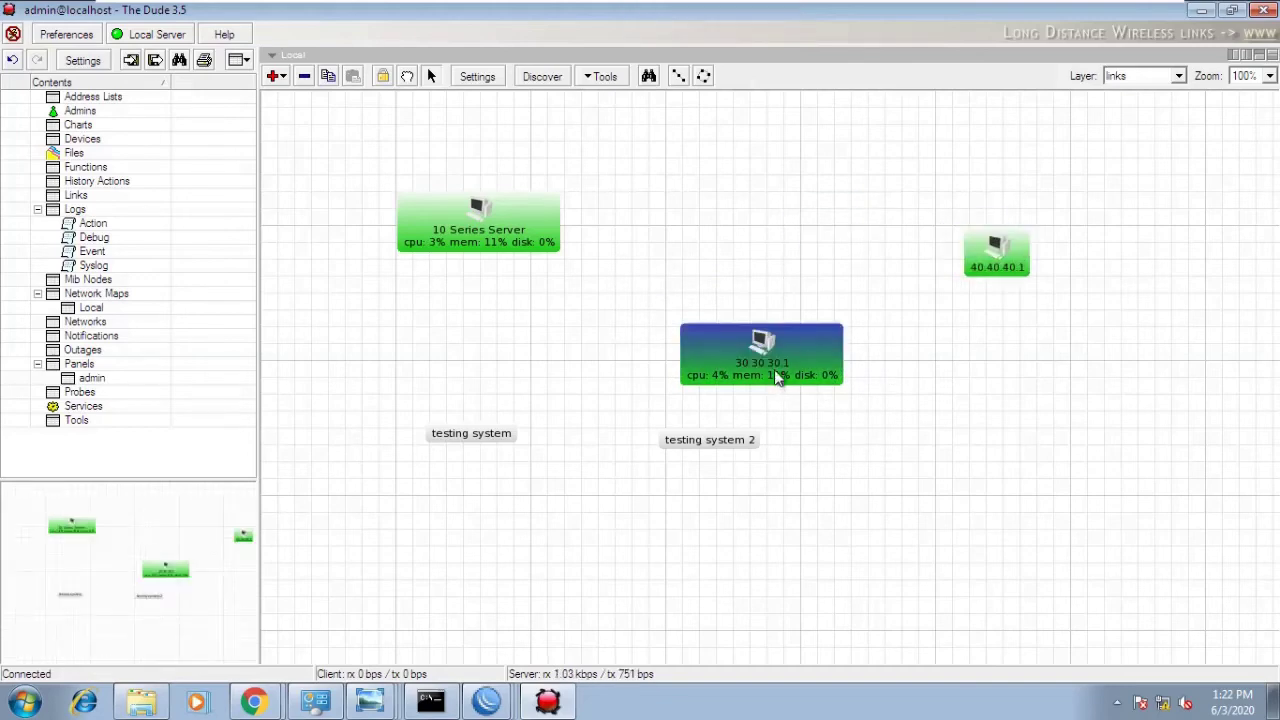
- Start adding a new link beginning at 10 Series Server
right_click(974, 437)
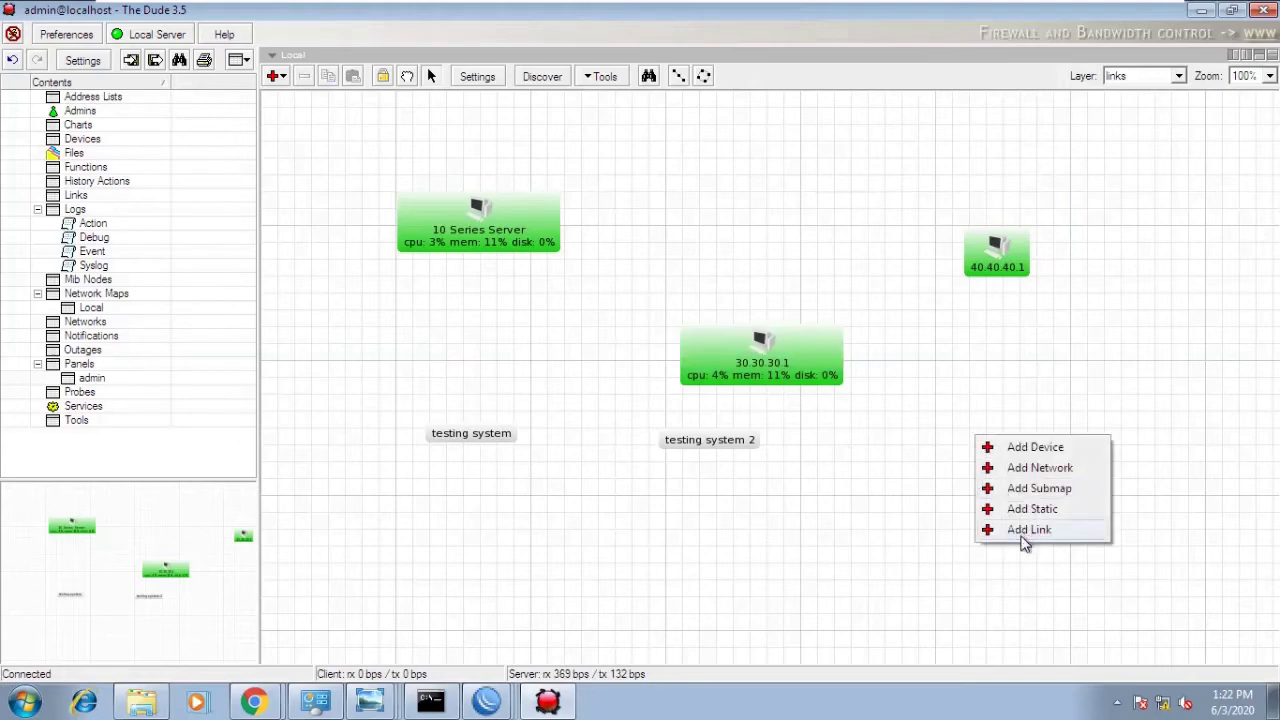
left_click(1024, 532)
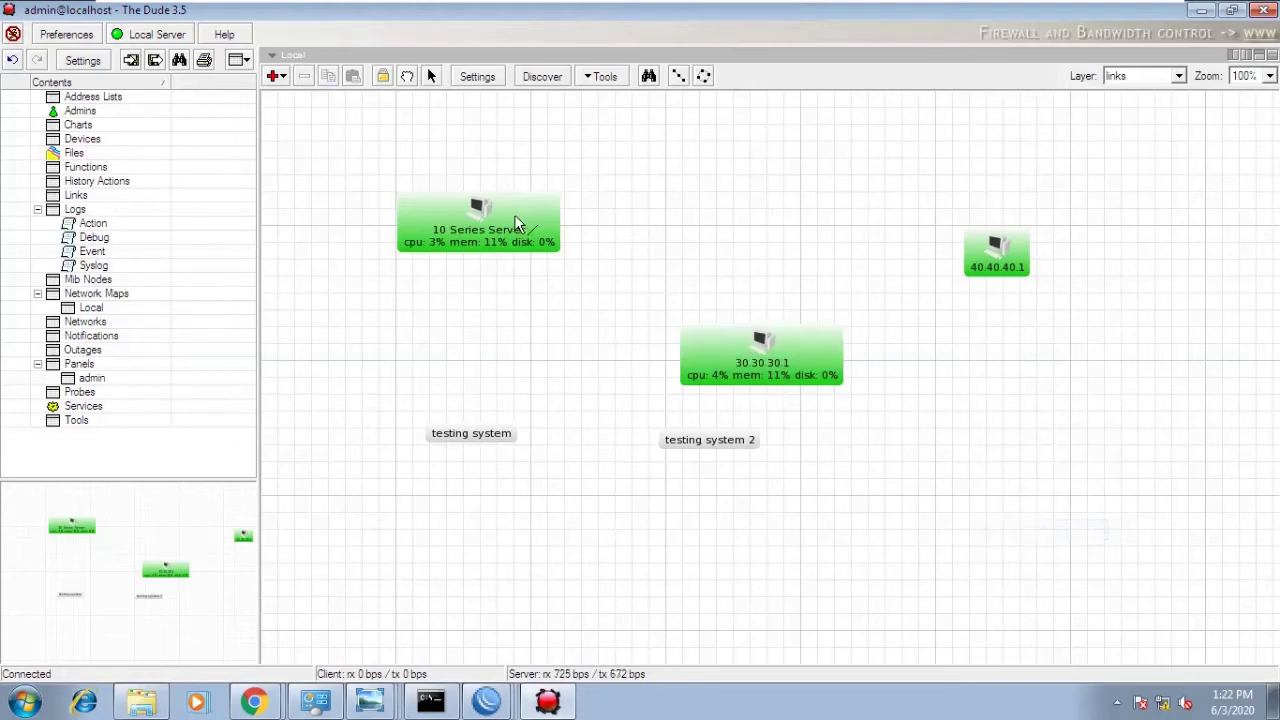
left_click(515, 216)
right_click(625, 208)
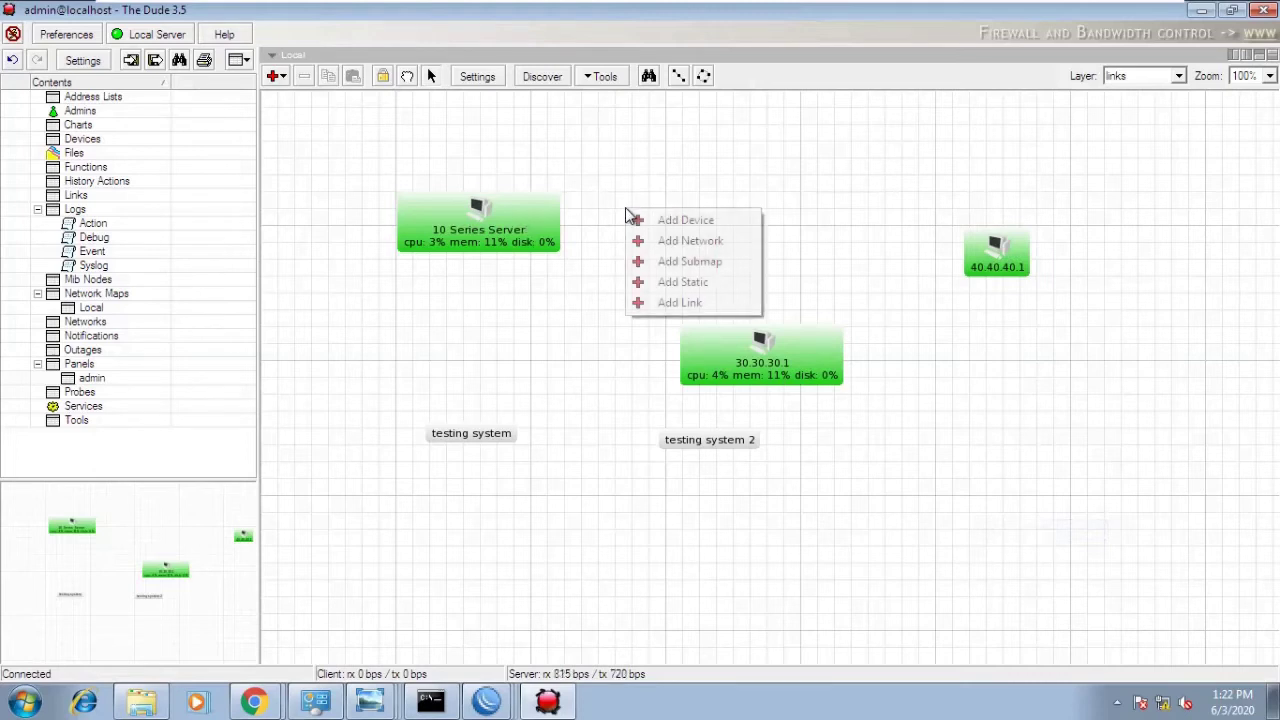
left_click(660, 303)
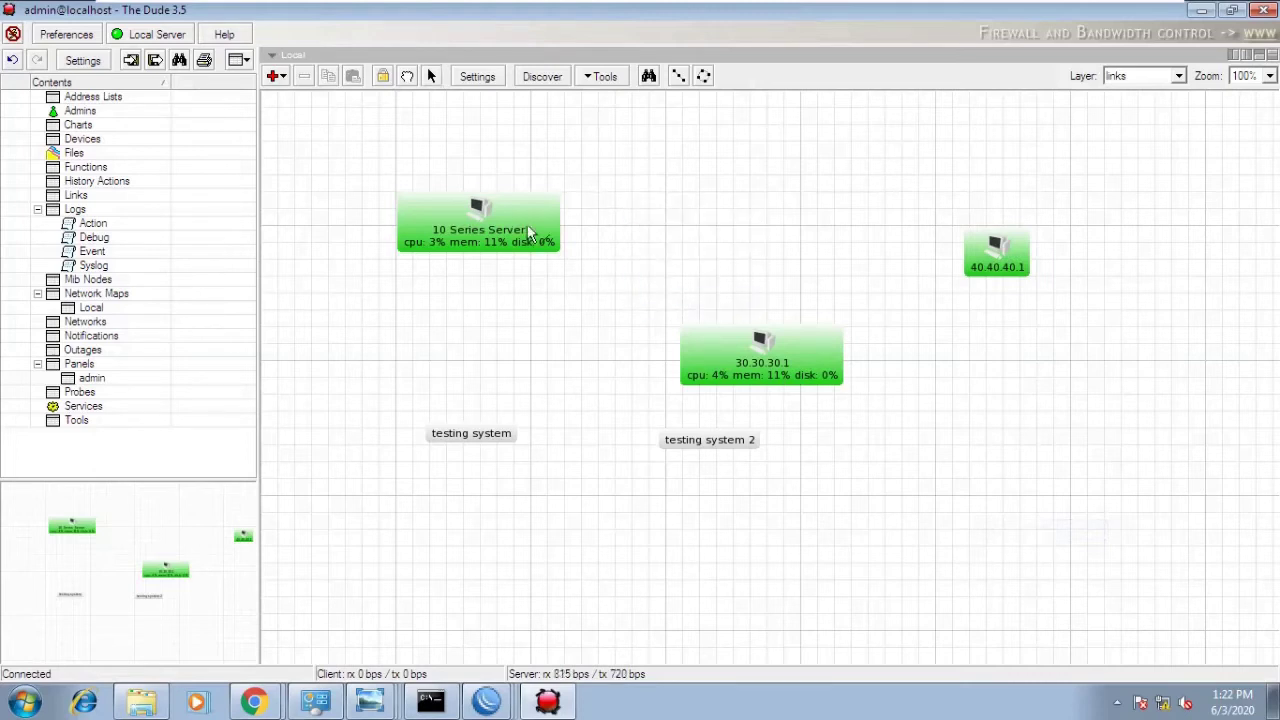
left_click(519, 220)
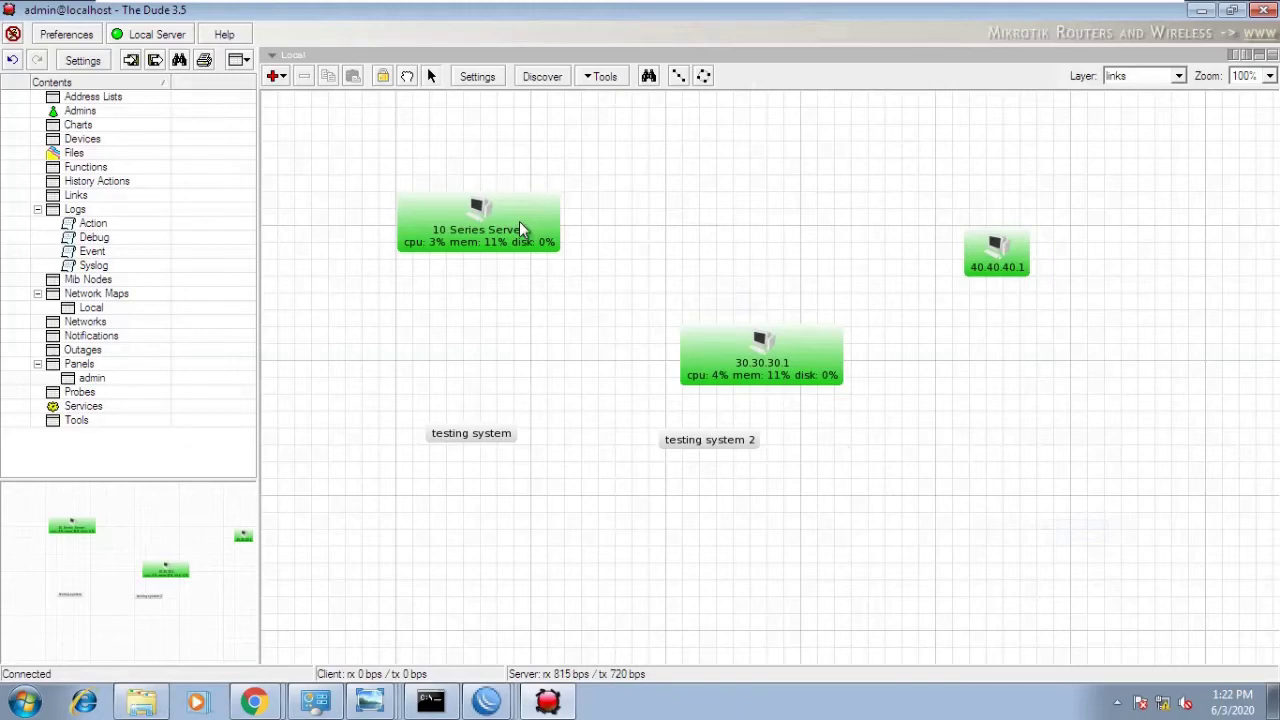
right_click(583, 242)
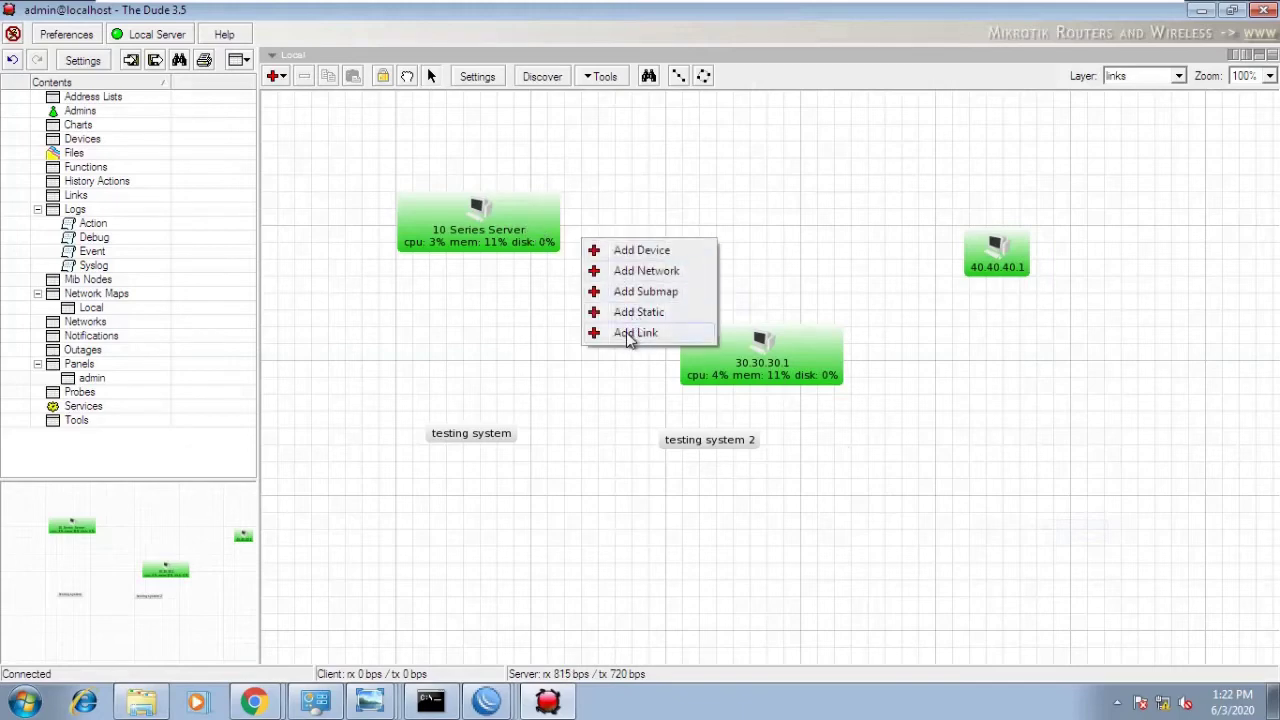
left_click(629, 336)
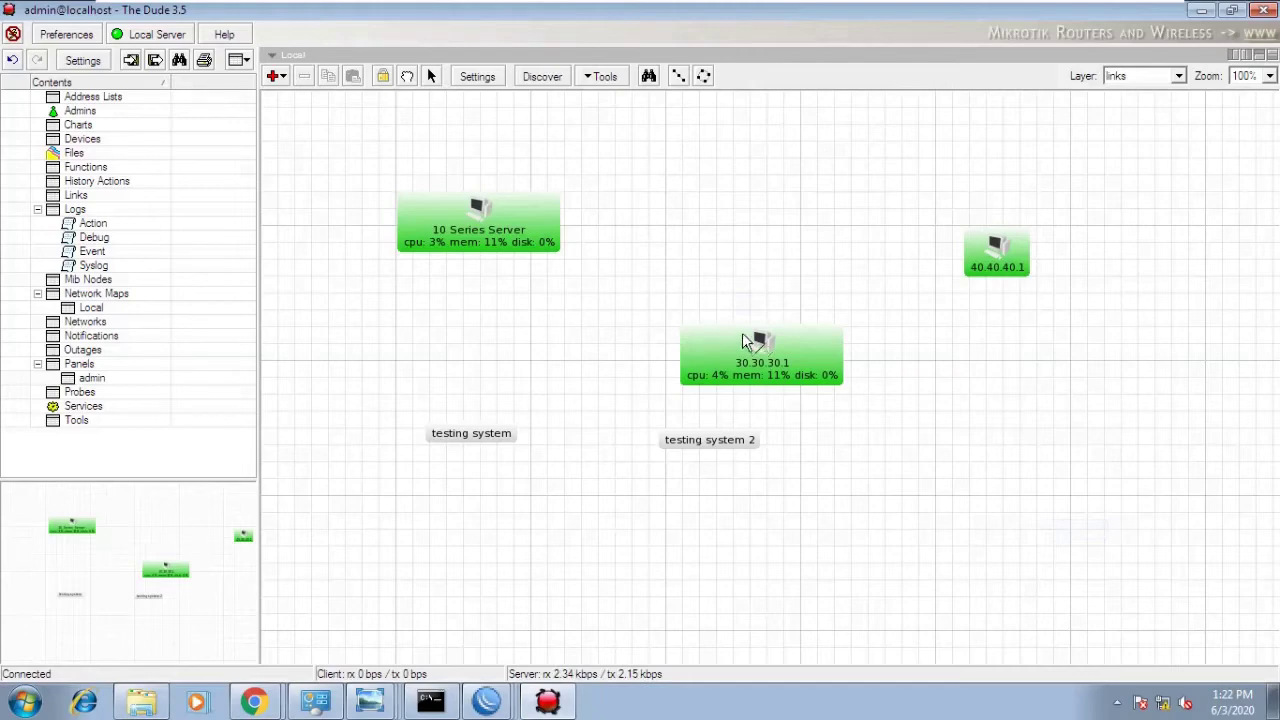
- Link to 30.30.30.1 with snmp mastering, interface ether1 (1), type gigabit ethernet
left_click(757, 345)
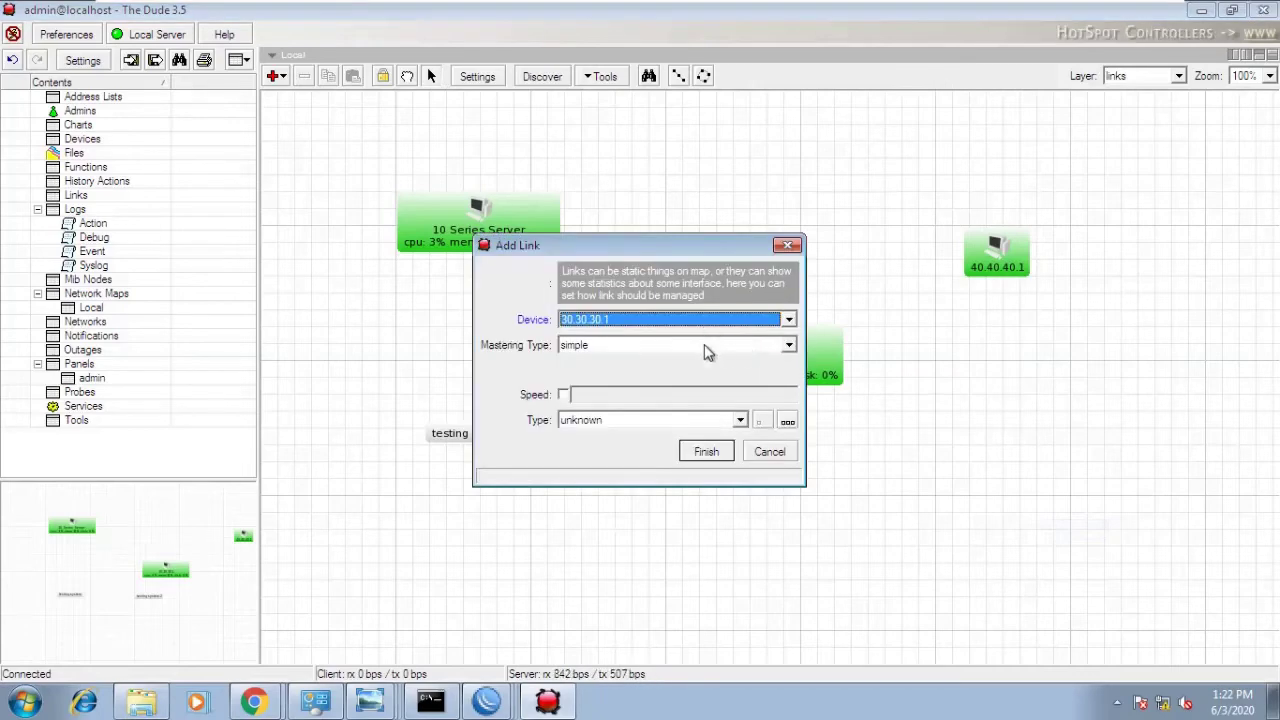
left_click(704, 344)
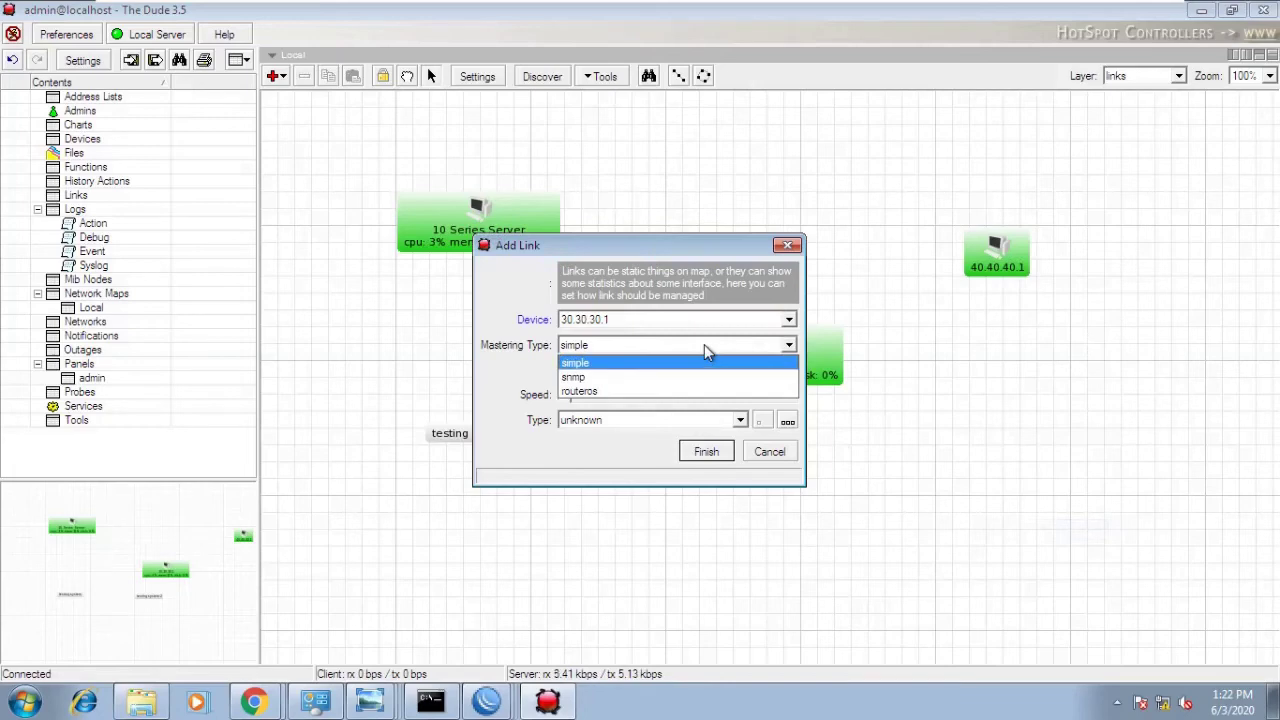
left_click(647, 378)
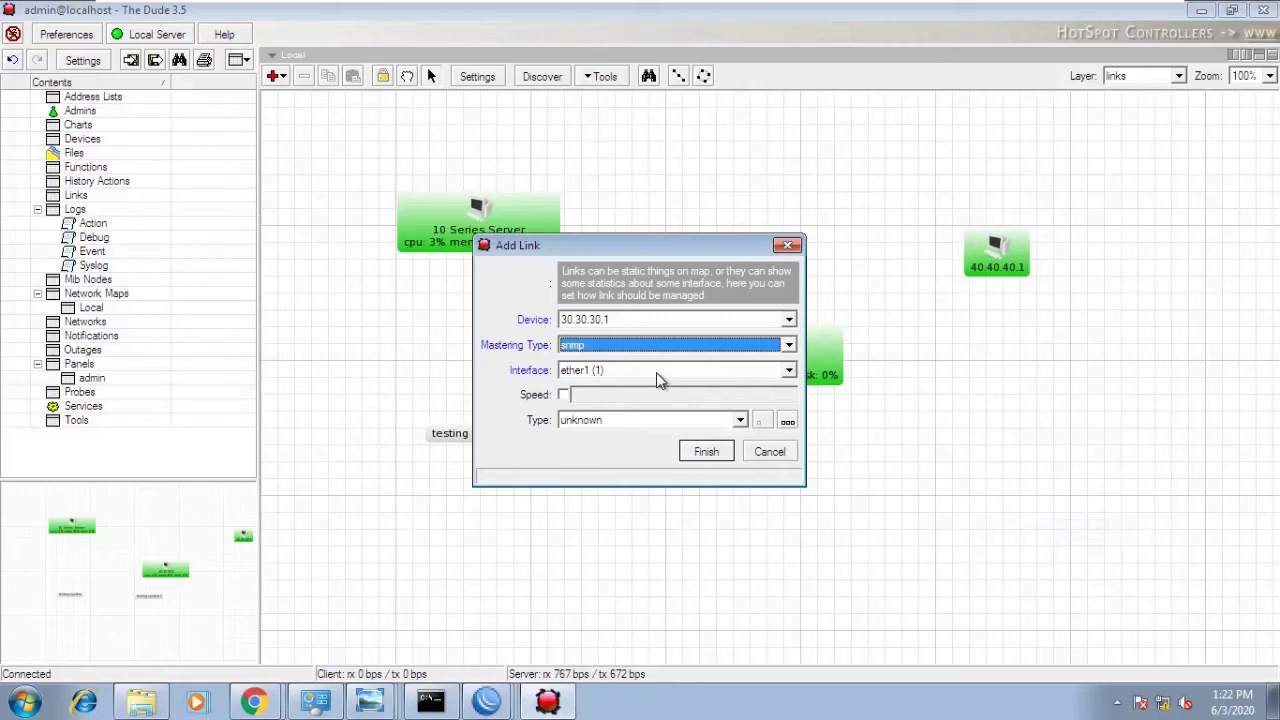
left_click(651, 380)
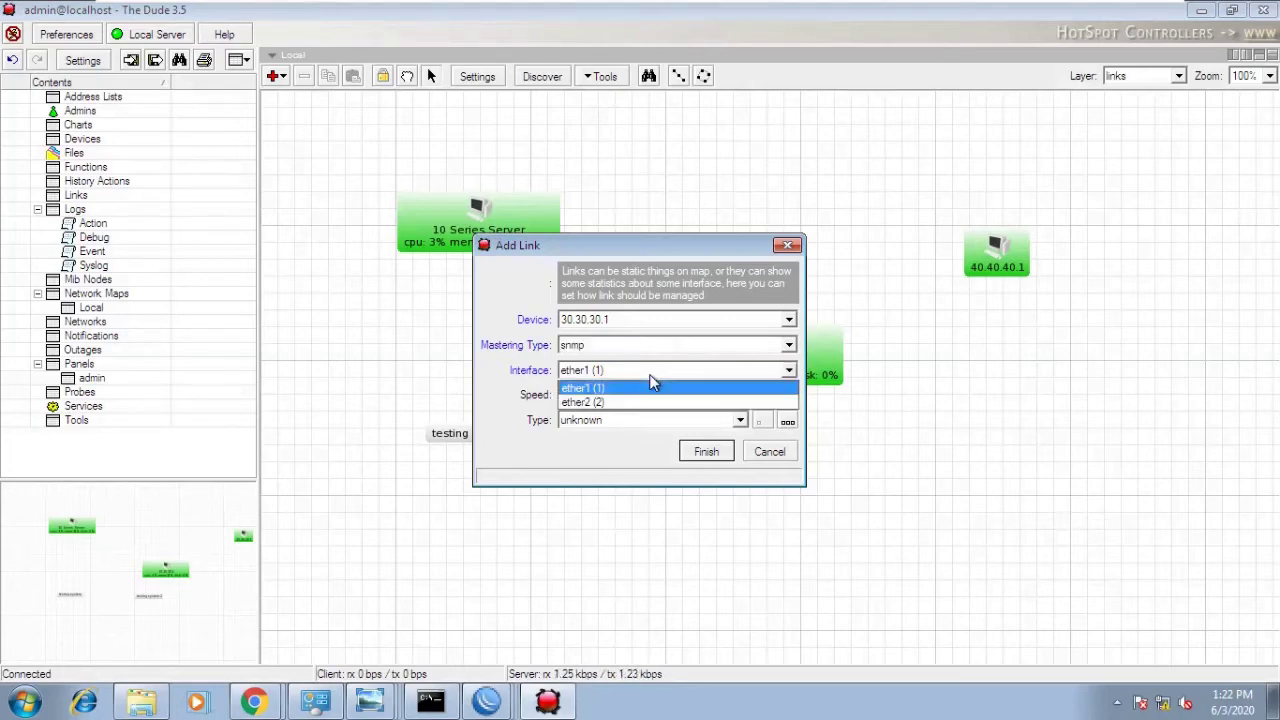
left_click(650, 379)
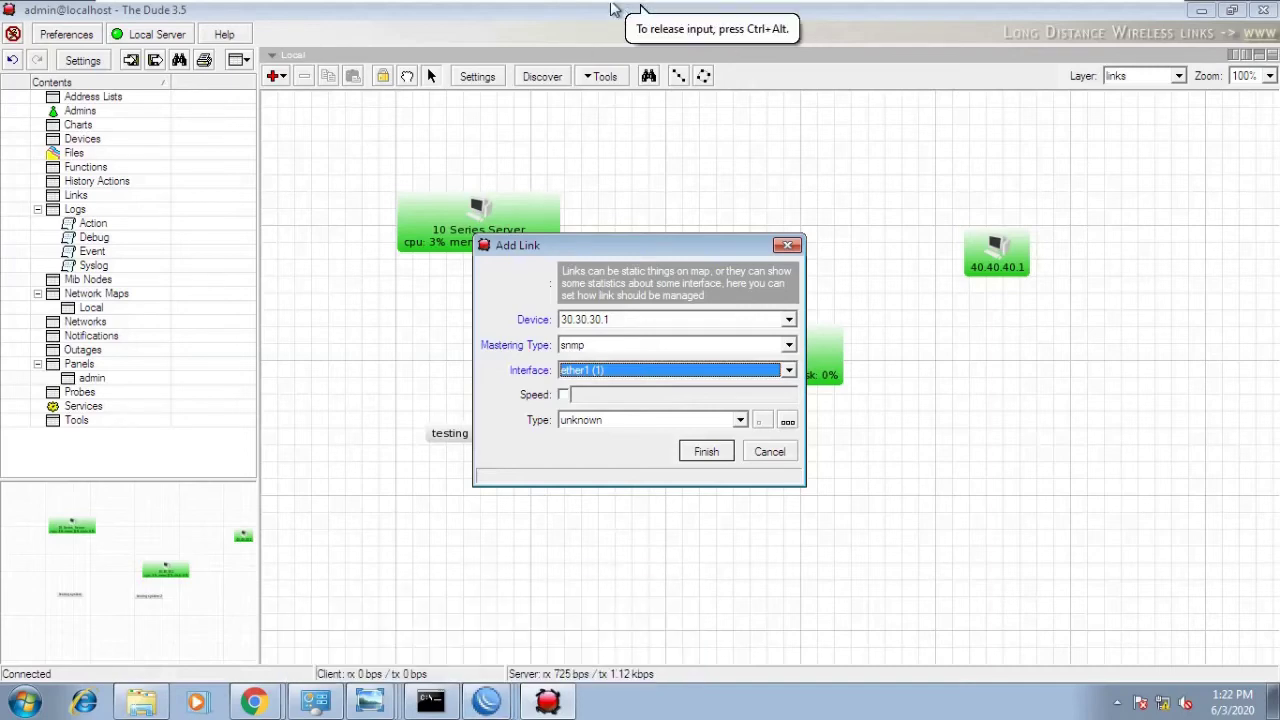
mouse_move(615, 6)
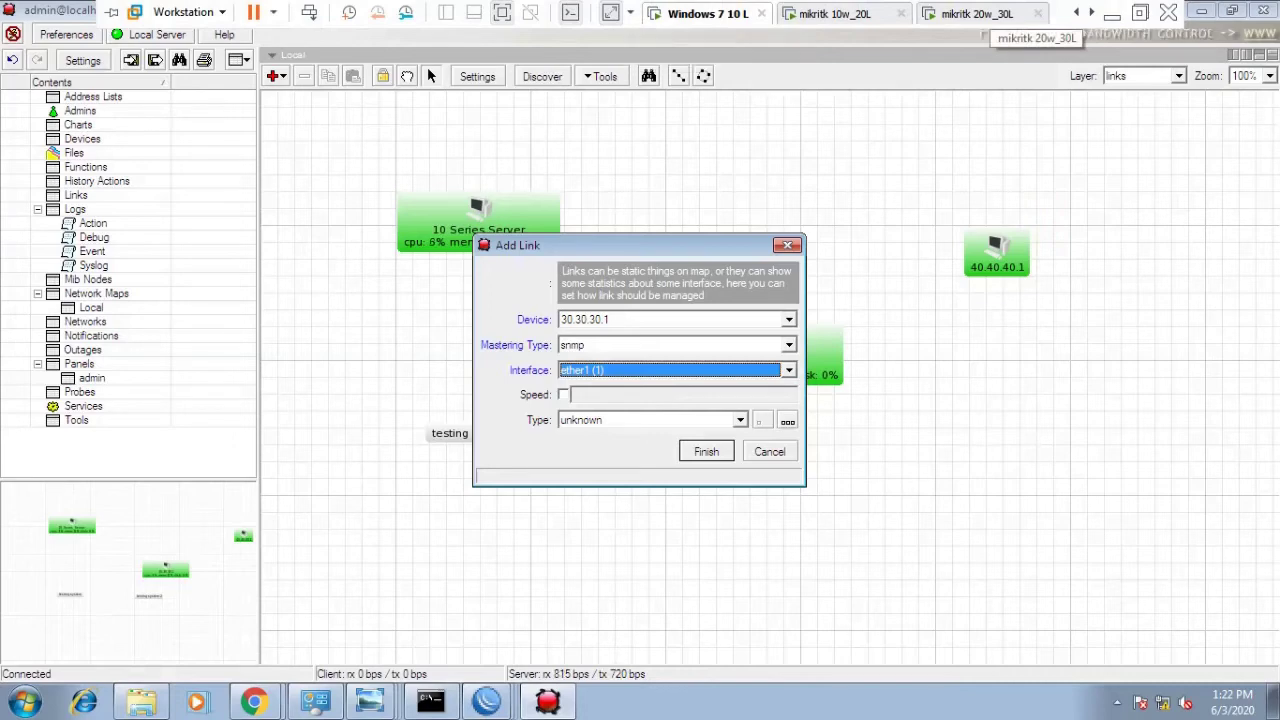
left_click(686, 377)
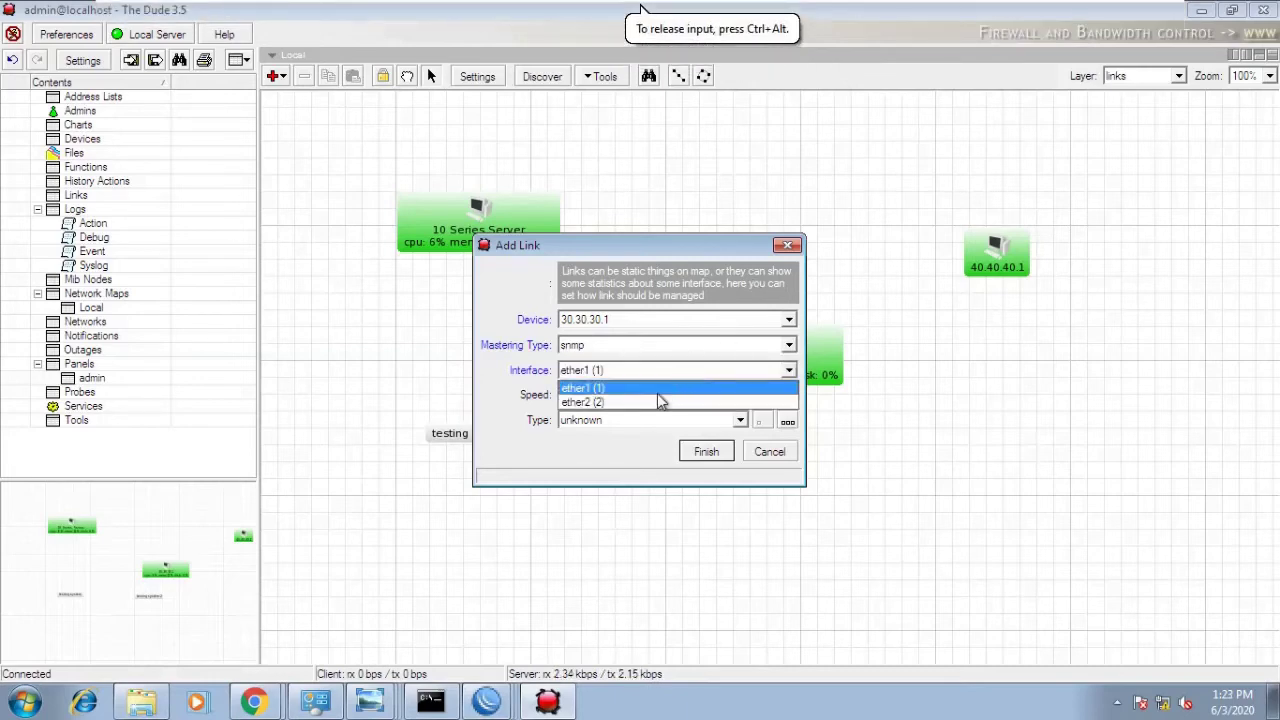
left_click(648, 388)
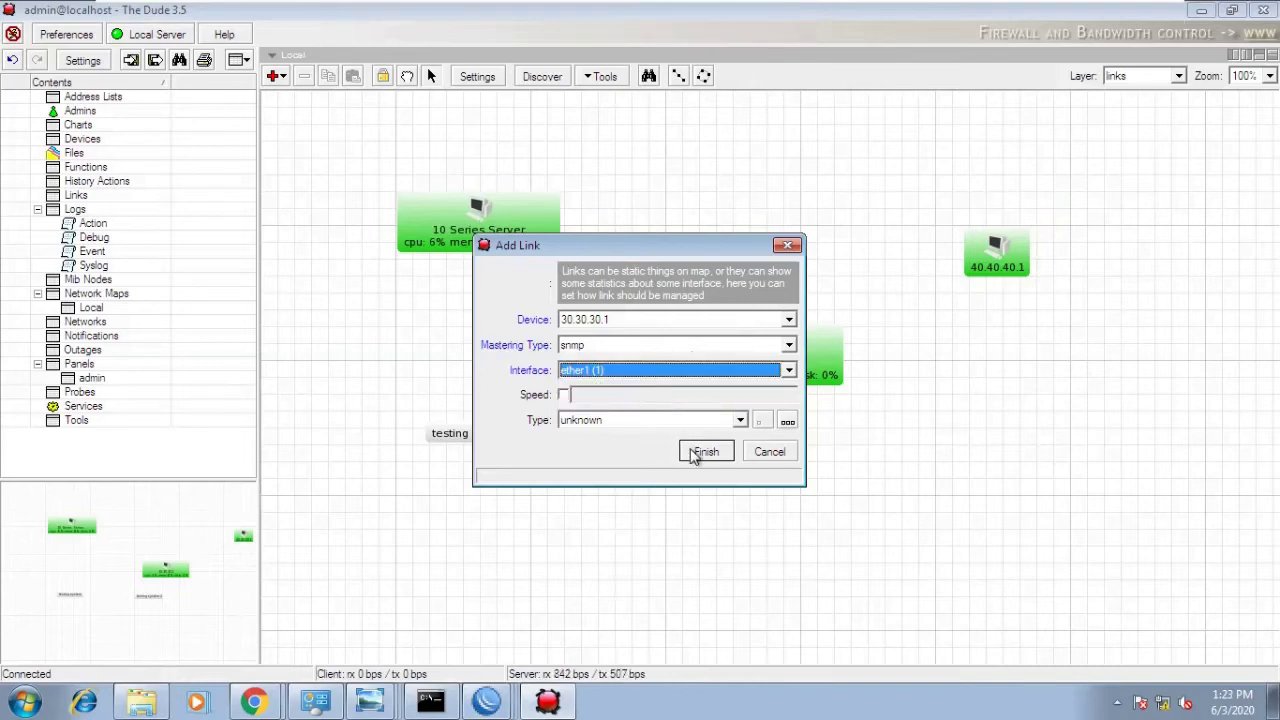
left_click(739, 421)
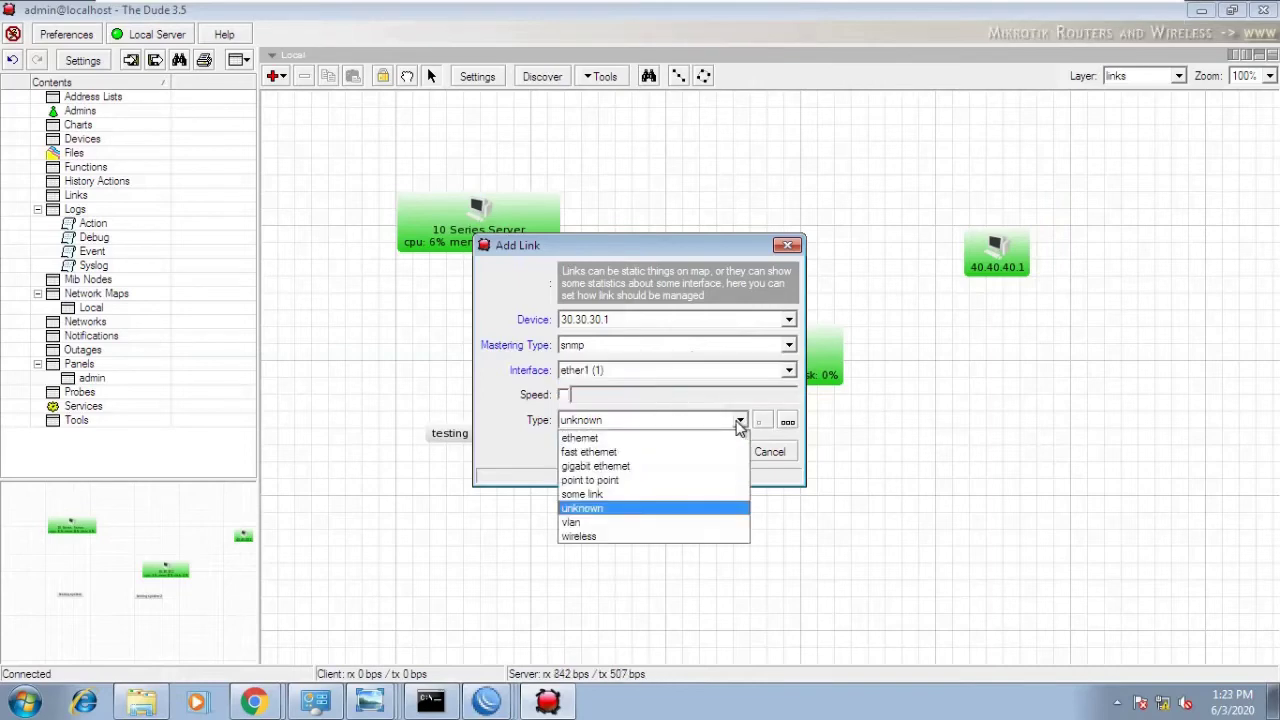
left_click(641, 468)
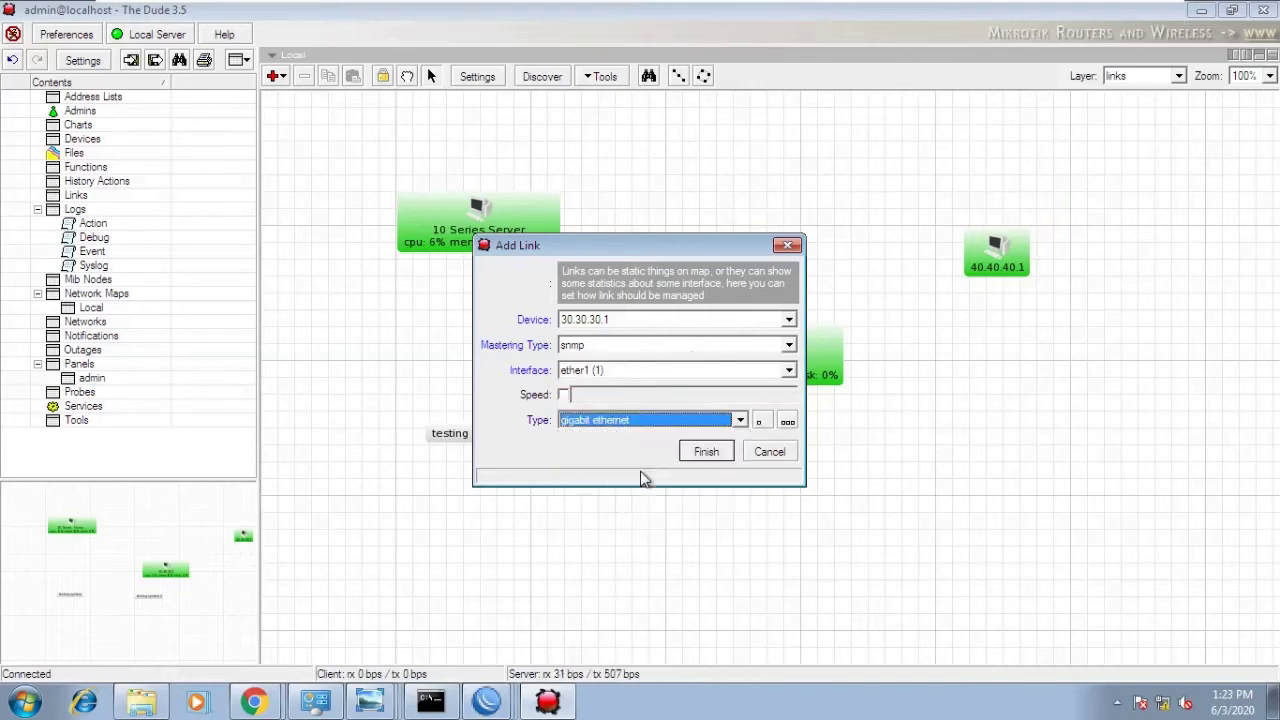
left_click(722, 451)
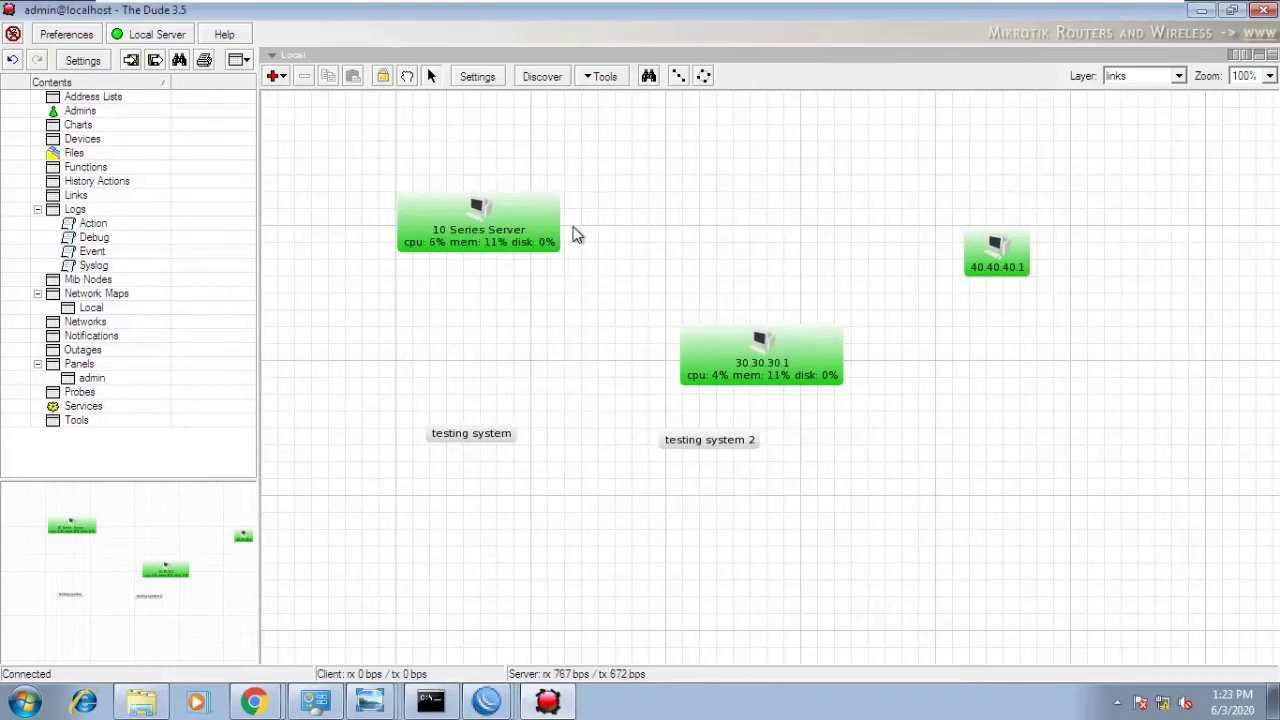
- Draw a new link from 10 Series Server to 30.30.30.1
right_click(574, 231)
left_click(609, 326)
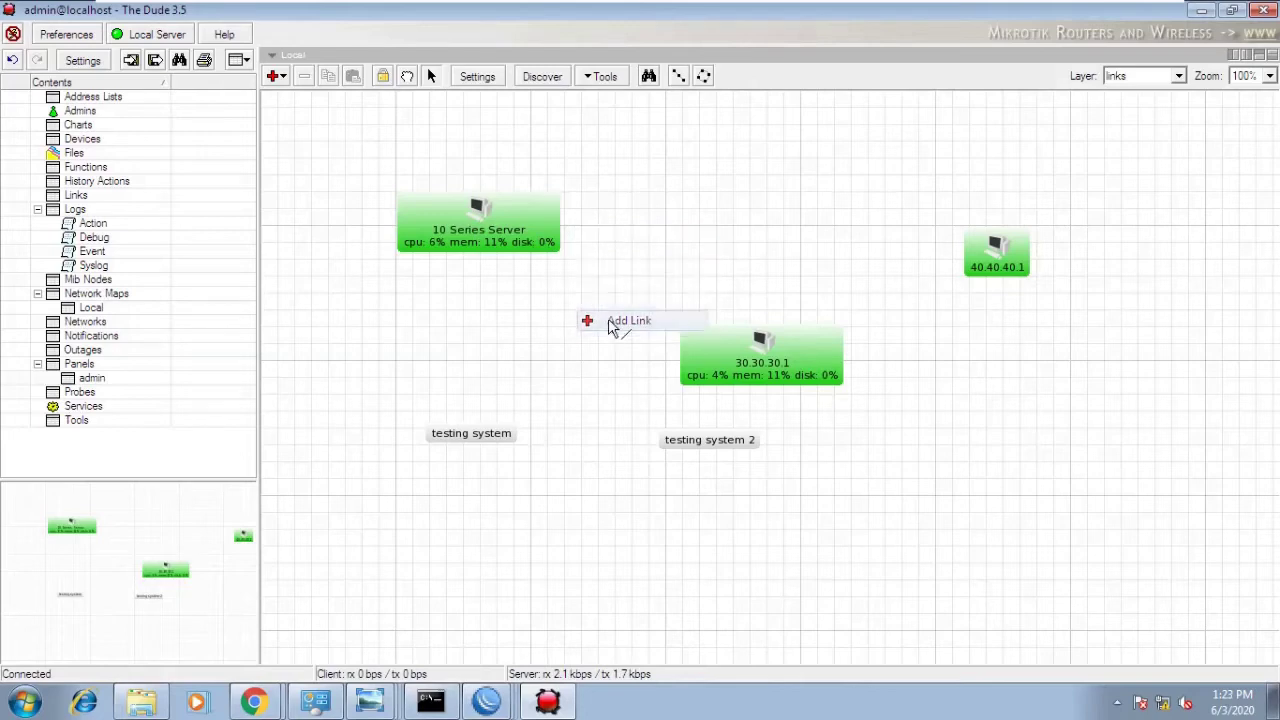
left_click_drag(542, 240, 700, 347)
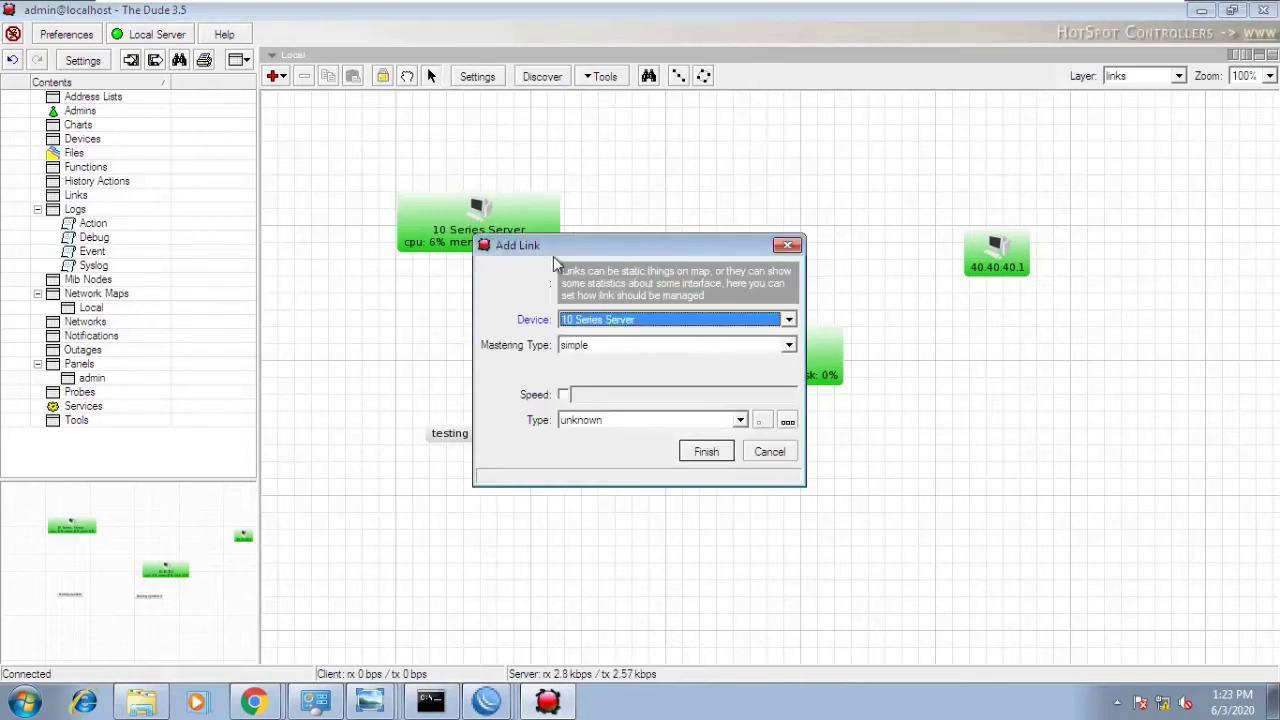
left_click_drag(582, 250, 806, 163)
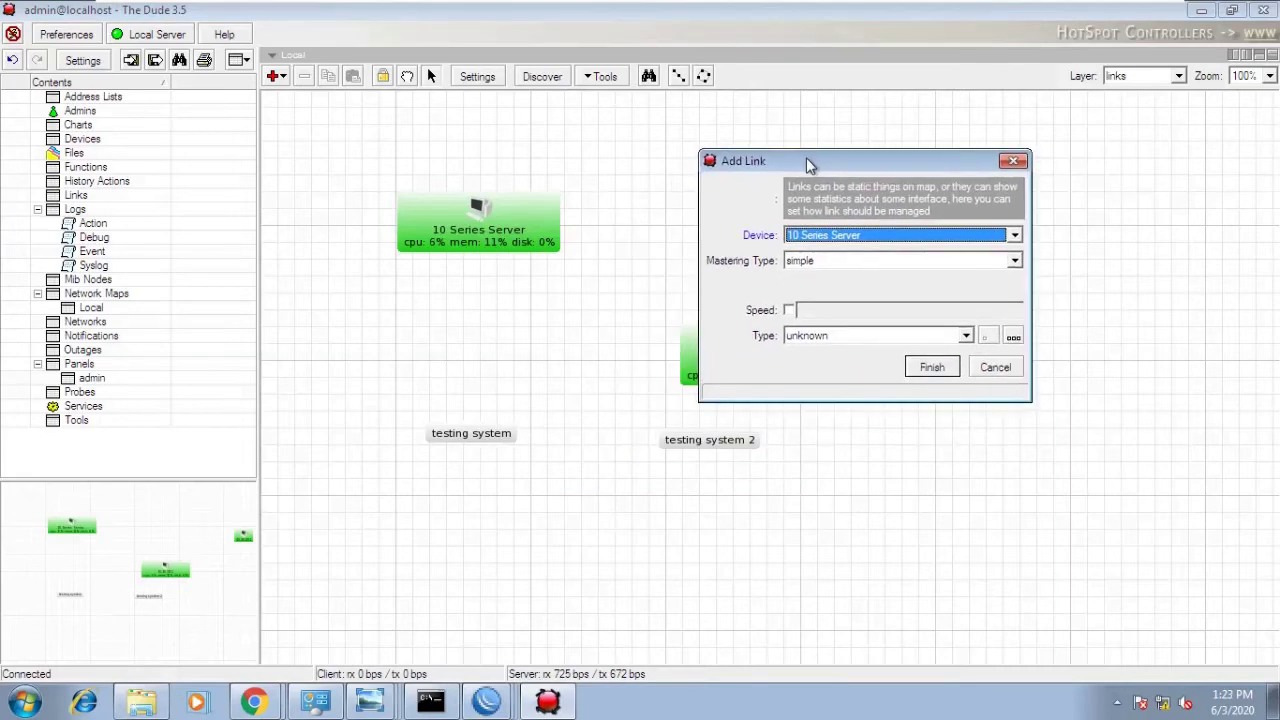
- Set the link to snmp mastering, interface ether2 (2), type gigabit ethernet, and finish
left_click(835, 262)
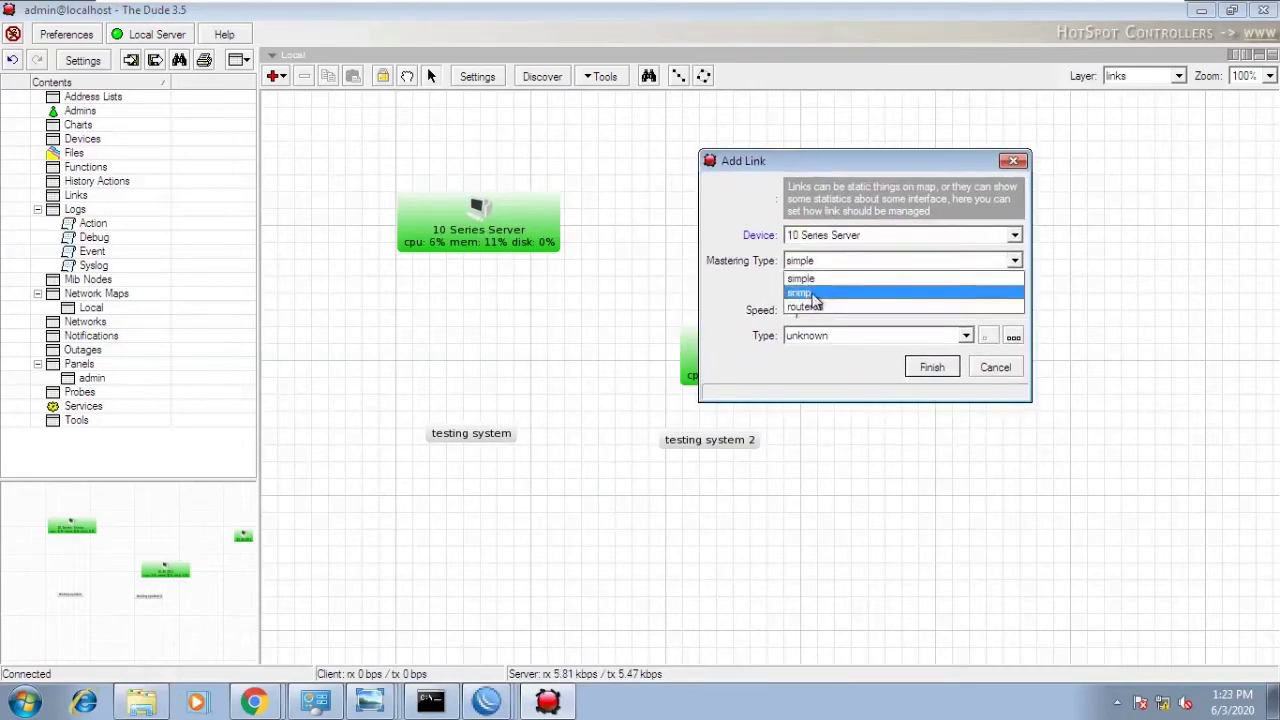
left_click(815, 293)
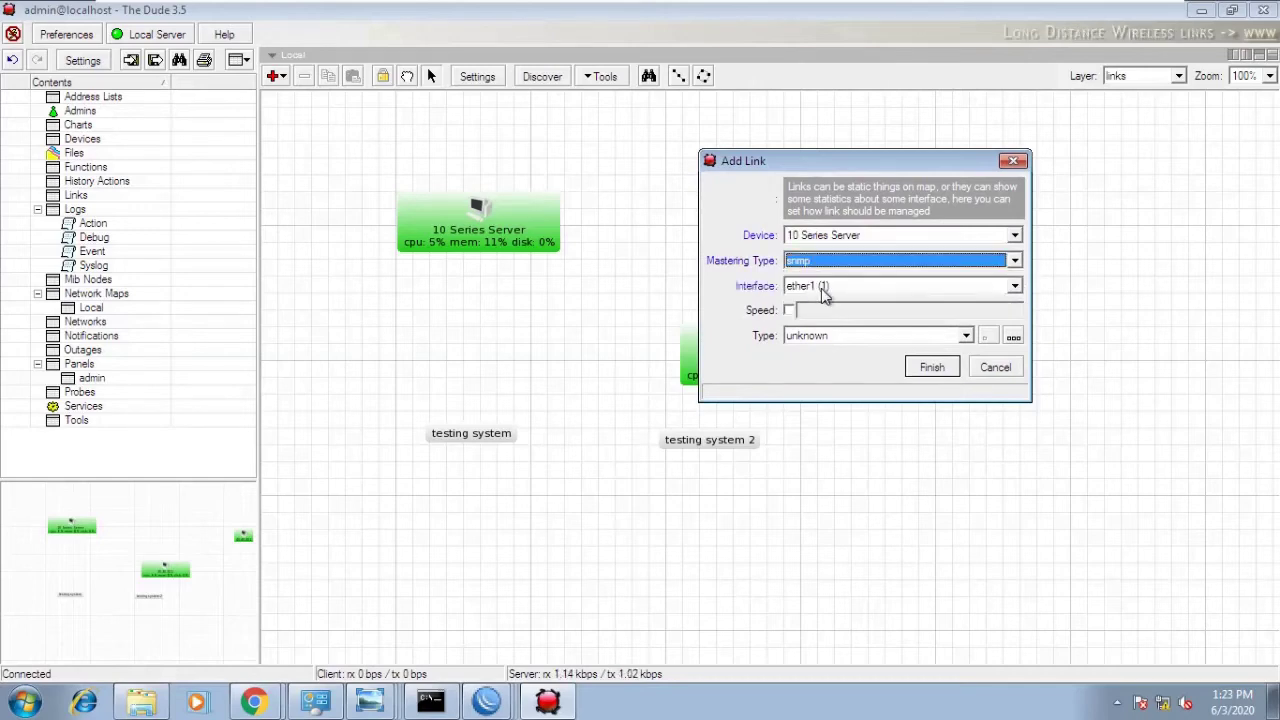
left_click(824, 288)
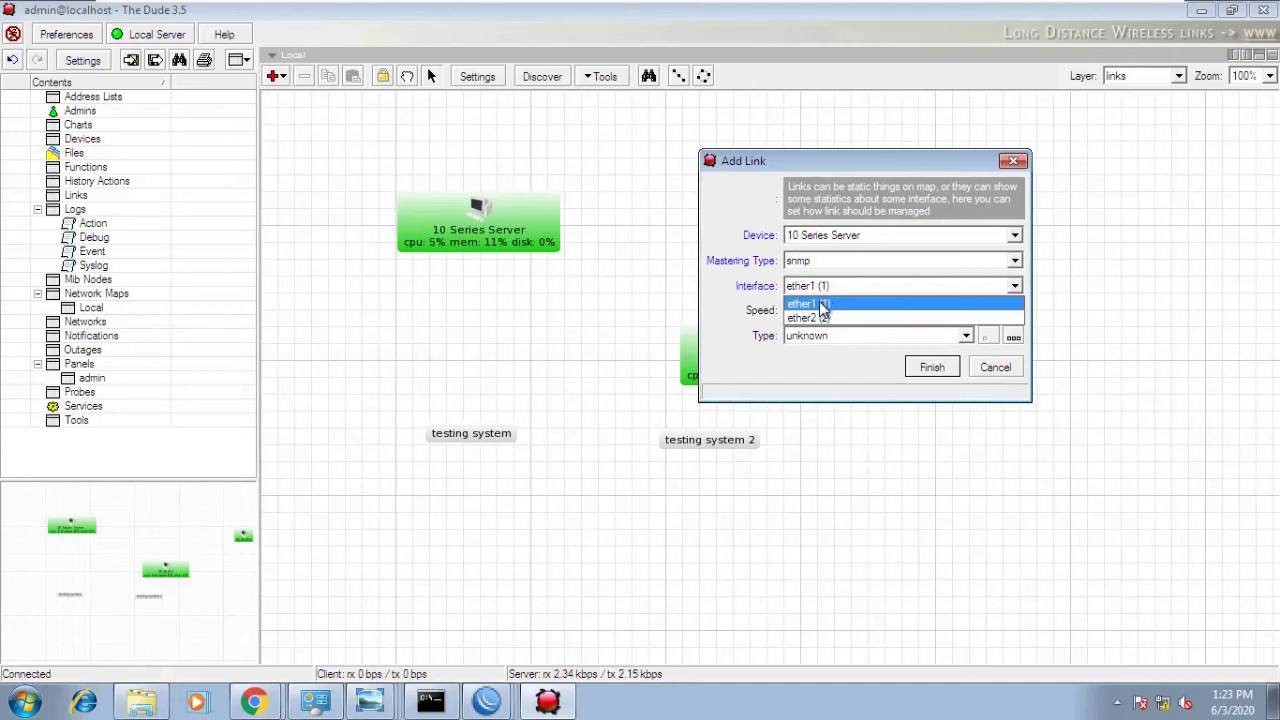
left_click(820, 318)
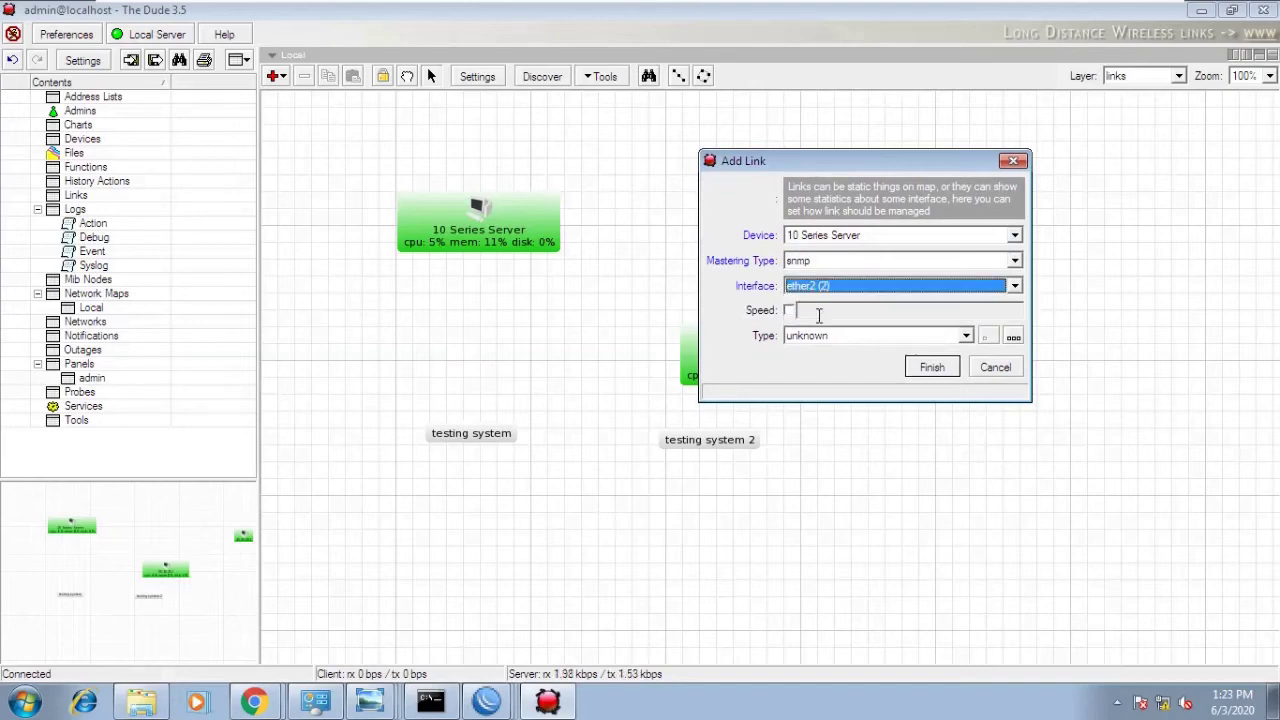
left_click(812, 337)
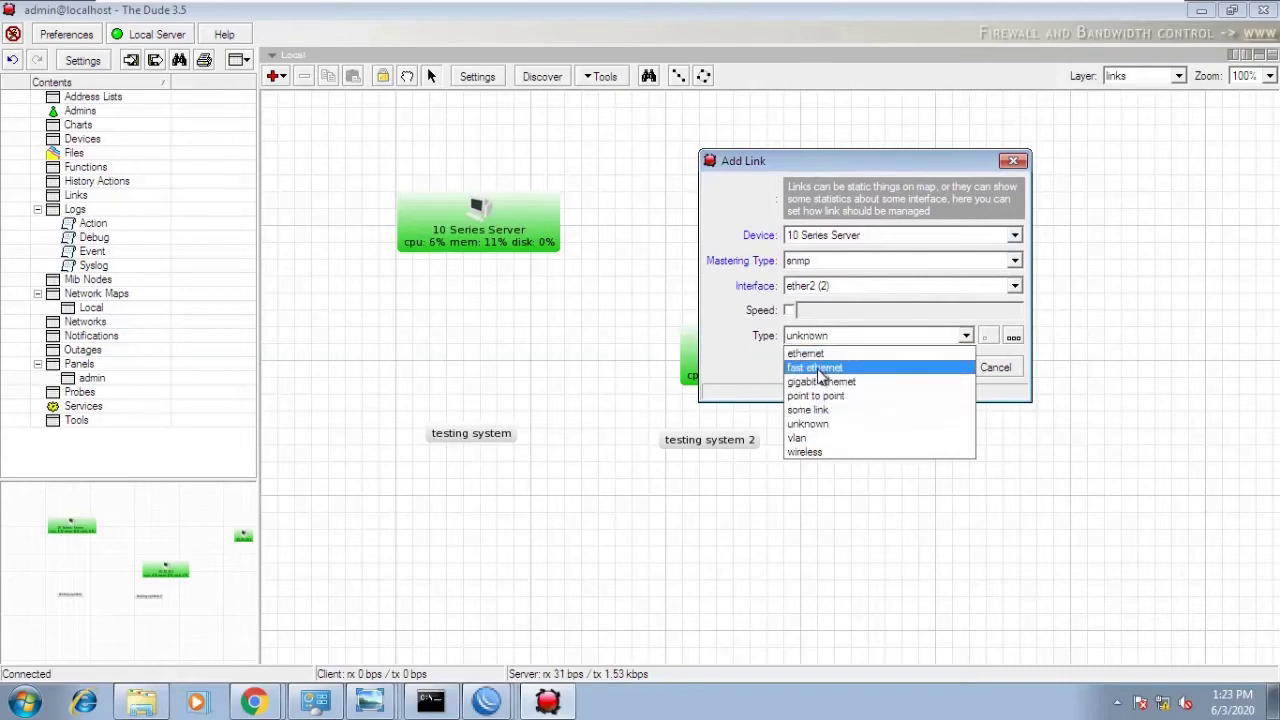
left_click(817, 381)
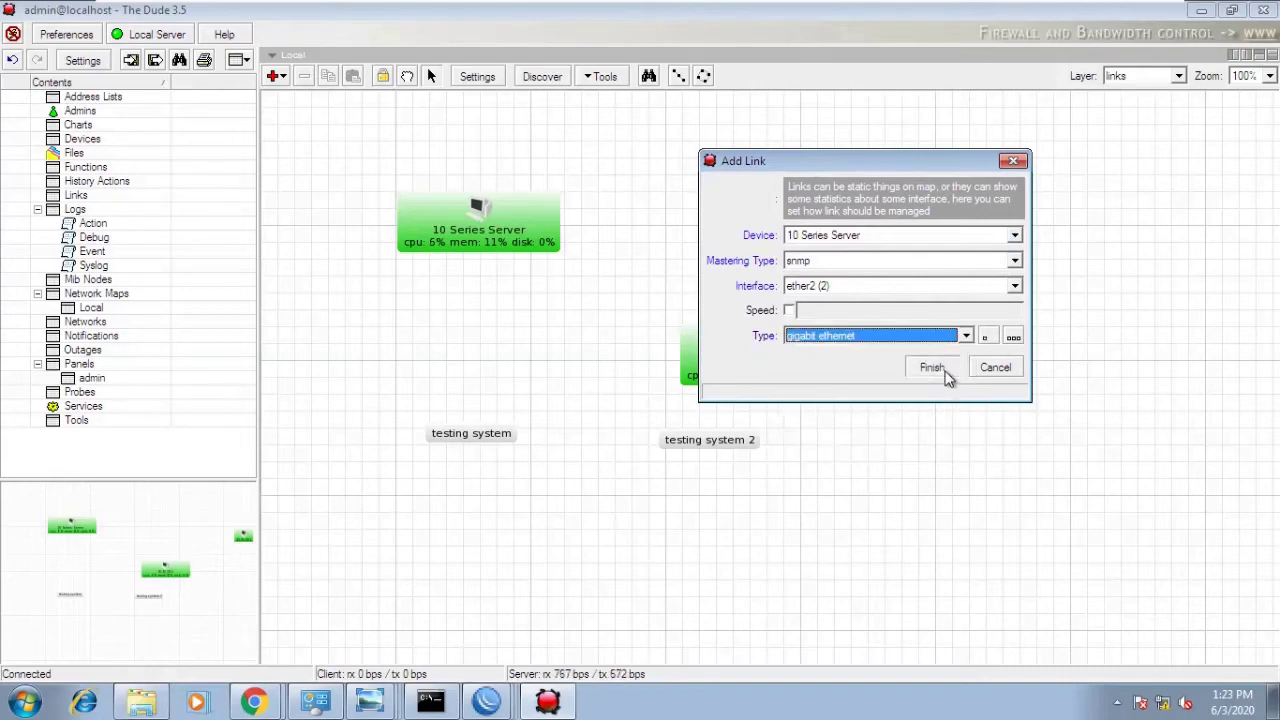
left_click(931, 368)
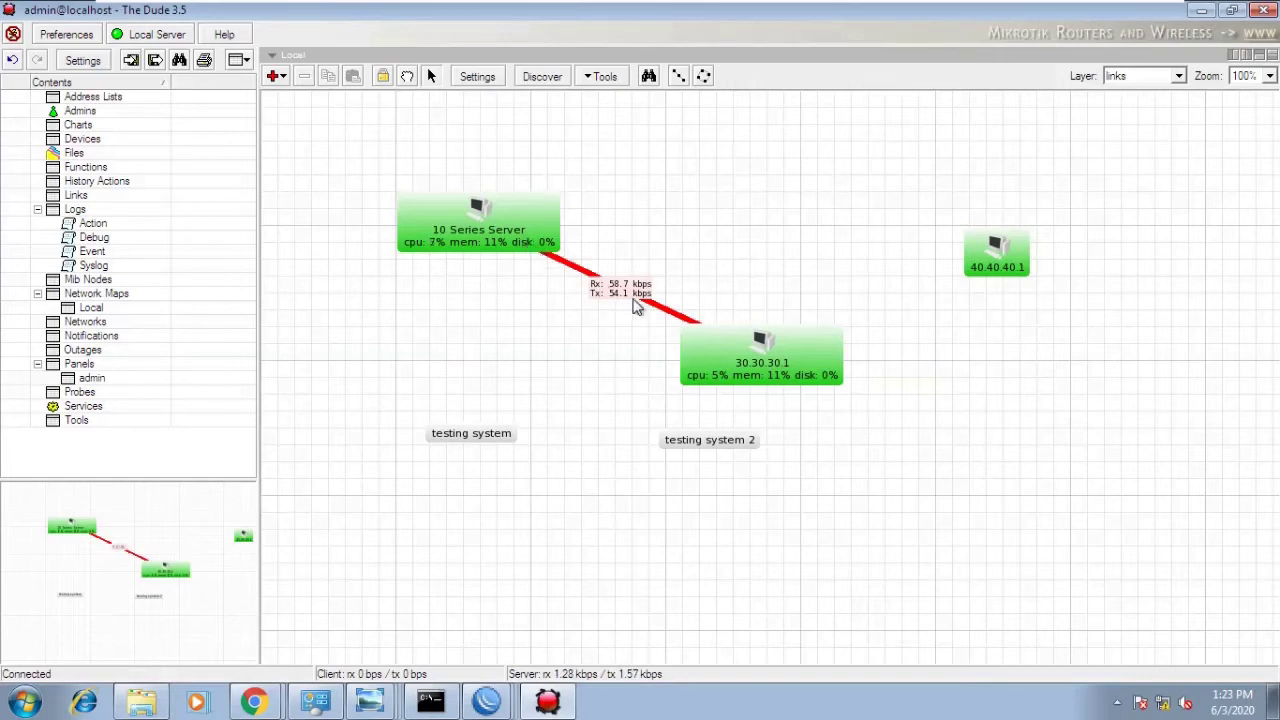
left_click(505, 234)
mouse_move(505, 235)
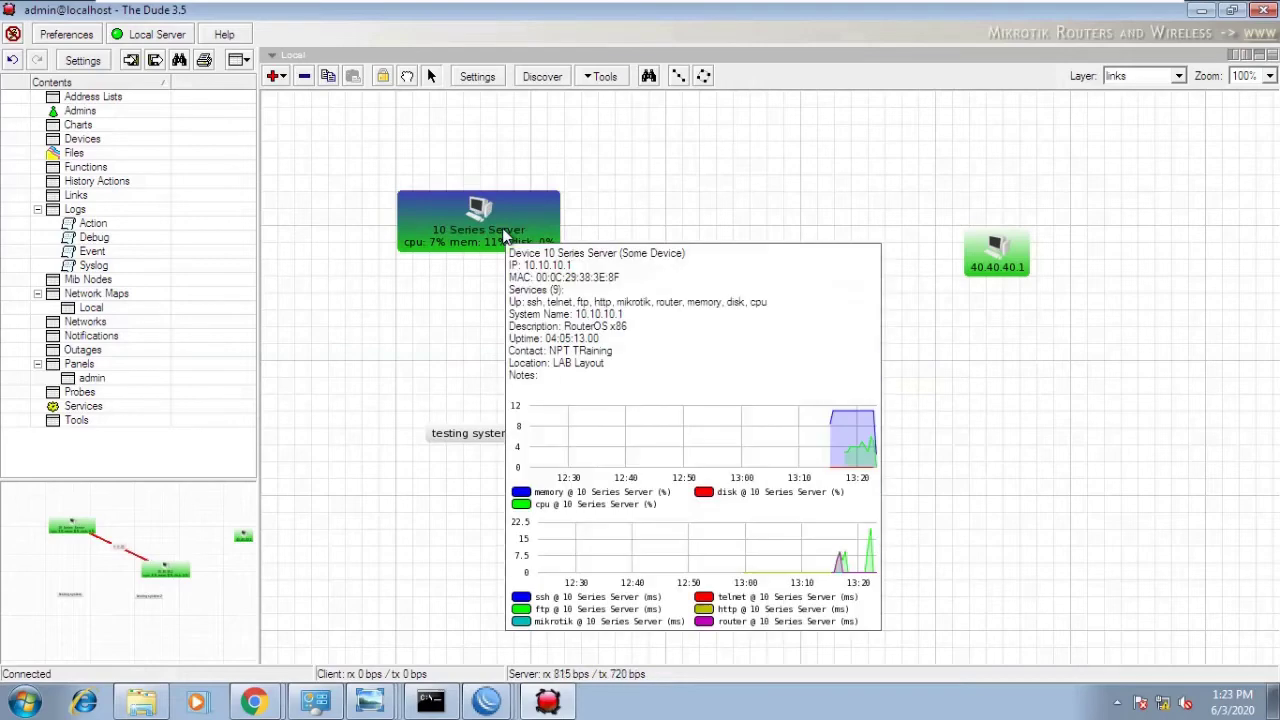
left_click(497, 295)
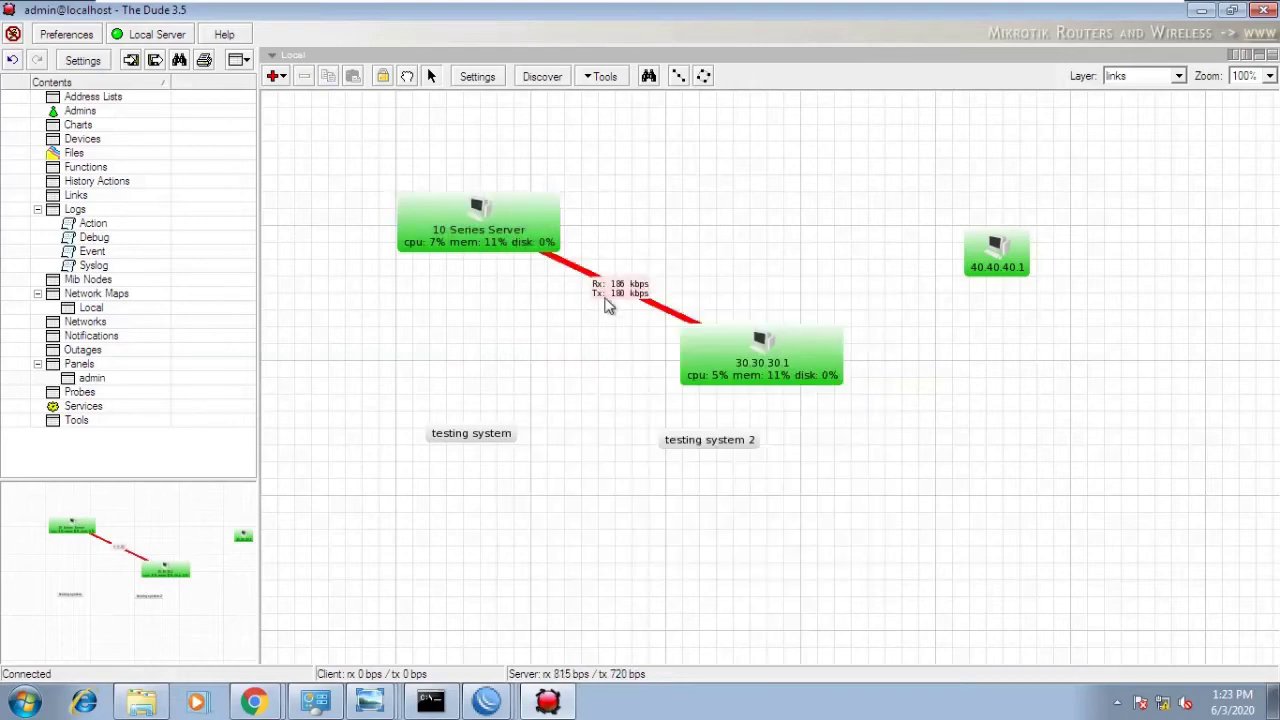
left_click(736, 340)
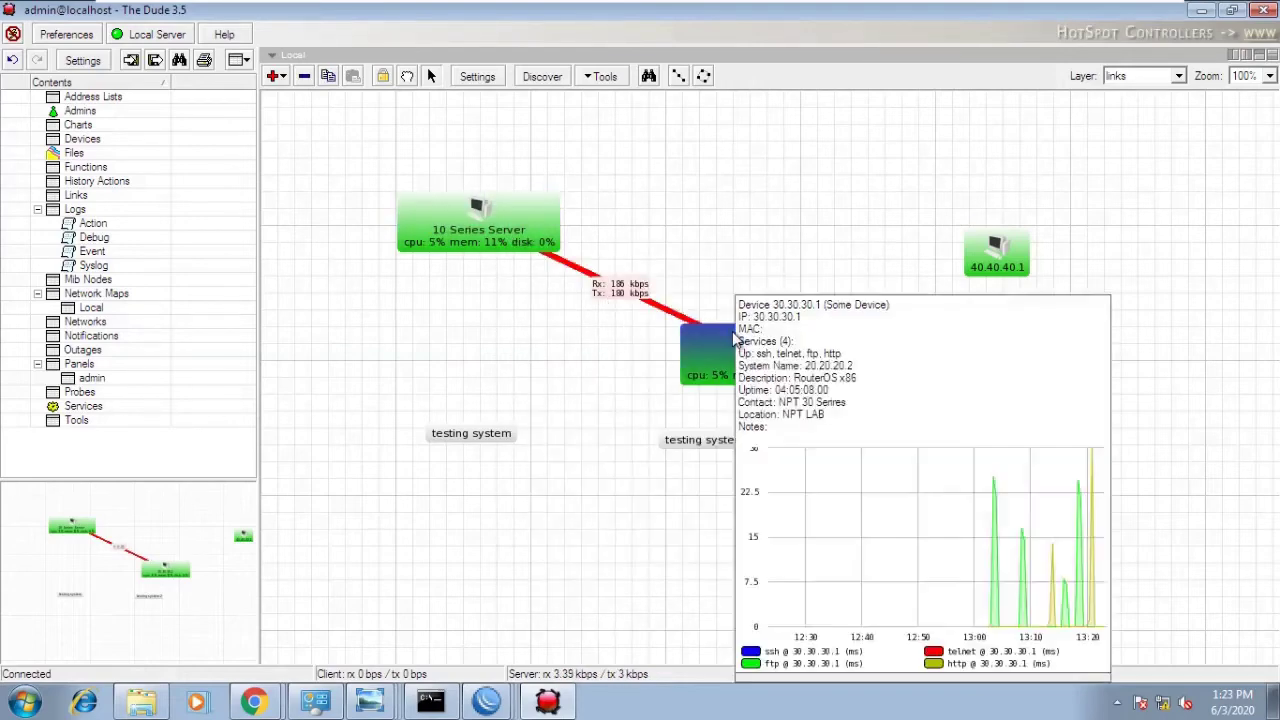
double_click(581, 272)
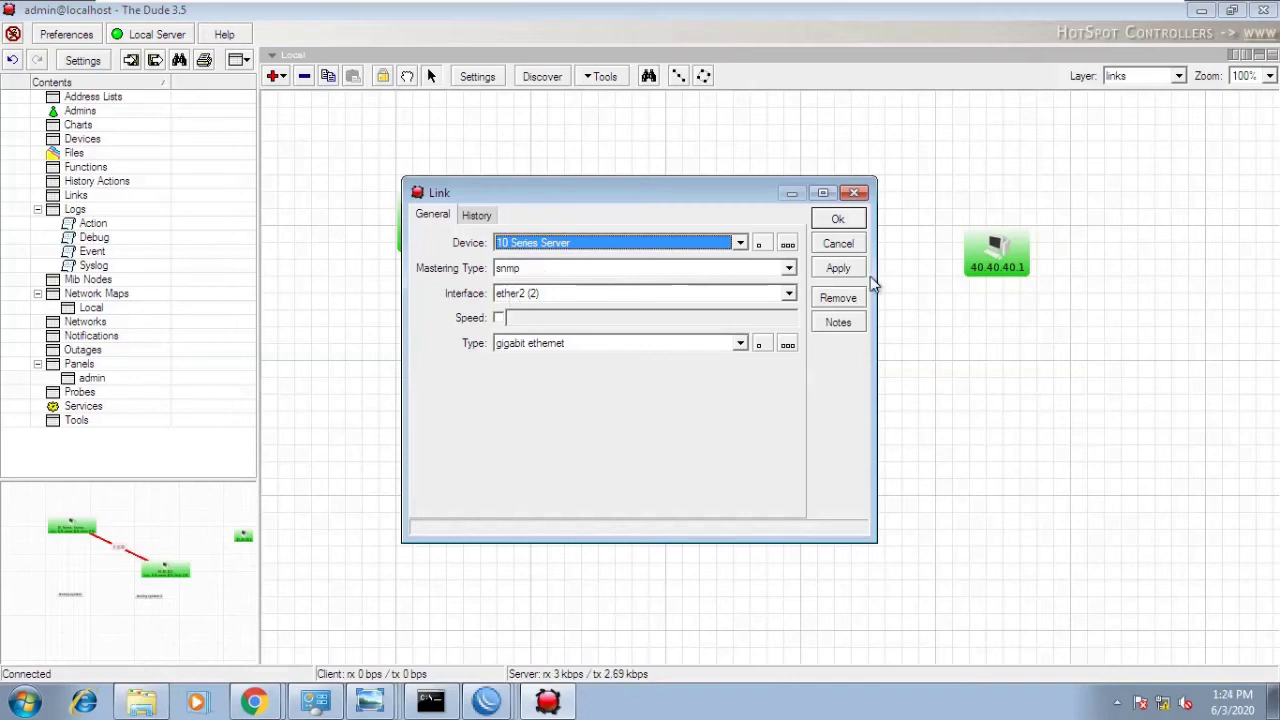
left_click(858, 247)
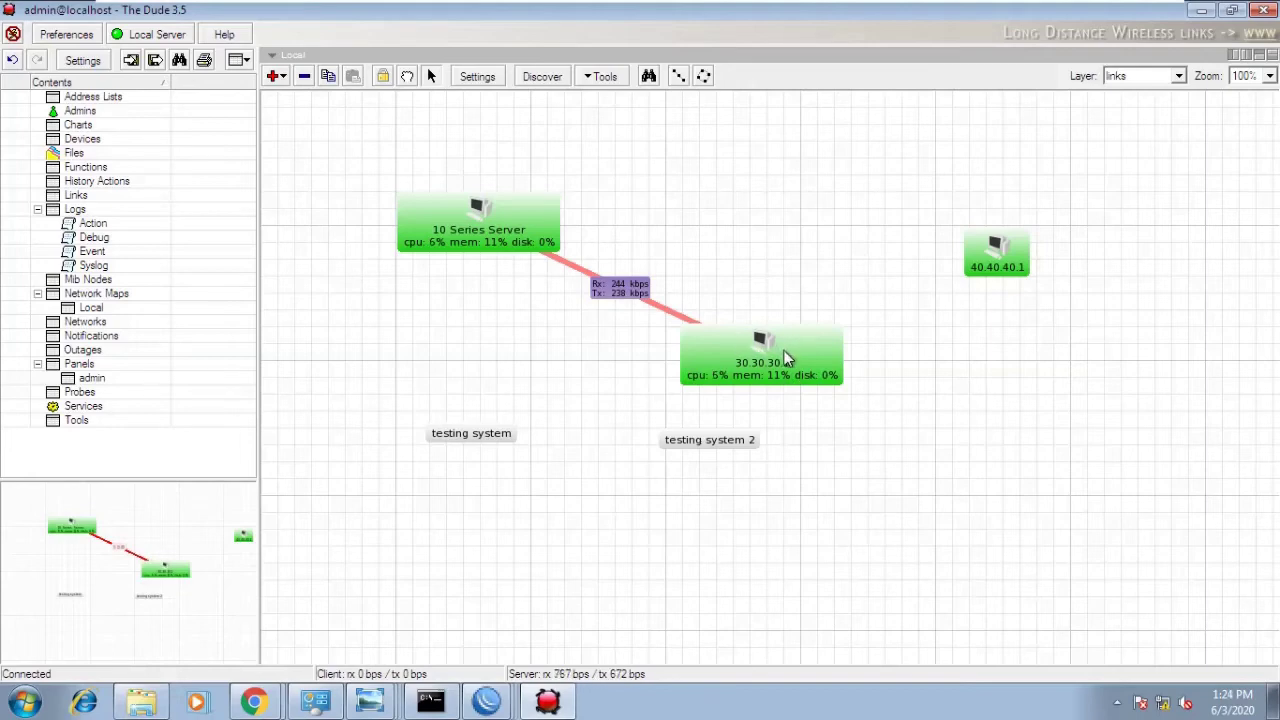
- Add a fast ethernet link from 40.40.40.1 to 30.30.30.1, monitored via snmp from 40.40.40.1
right_click(930, 316)
left_click(974, 401)
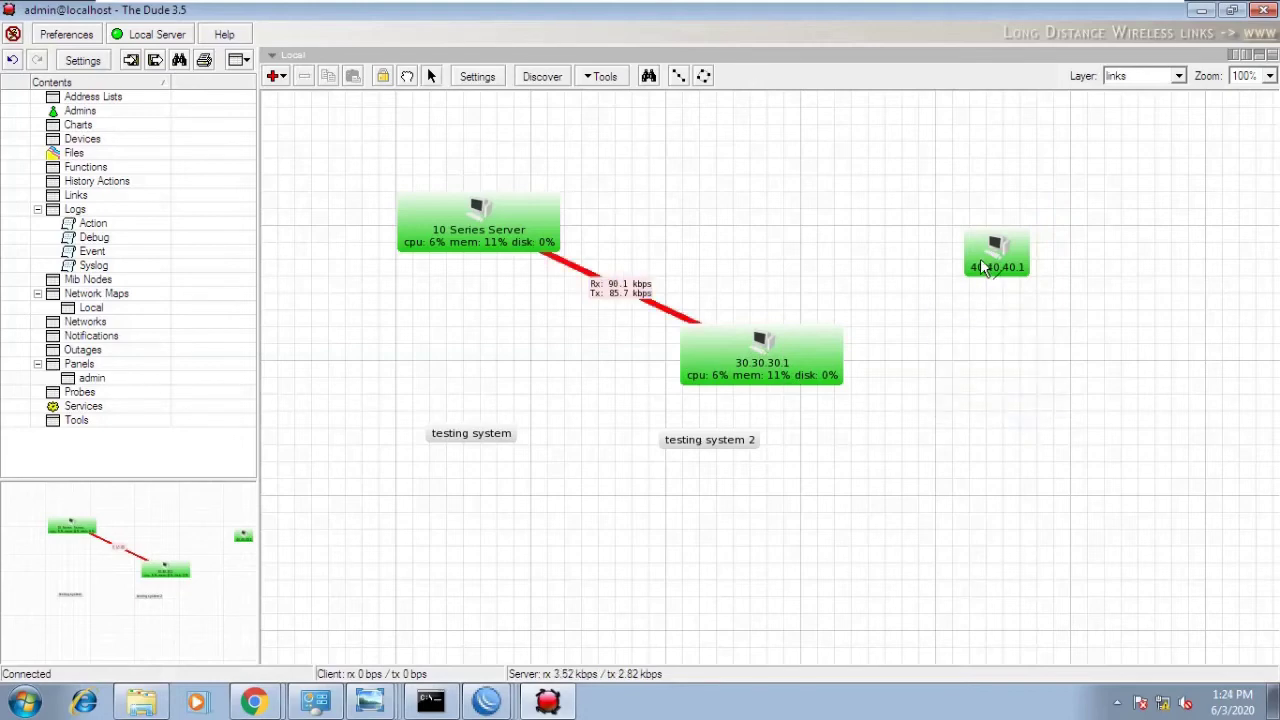
left_click_drag(983, 266, 805, 360)
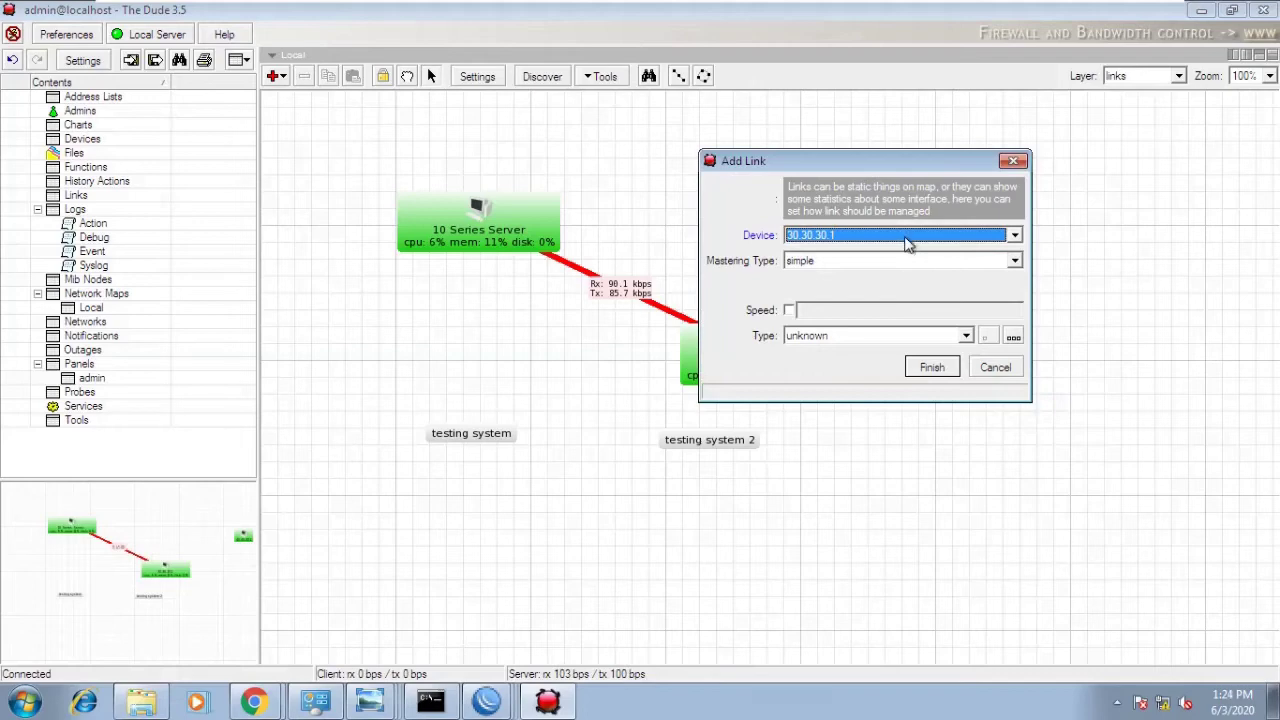
left_click_drag(895, 155, 541, 196)
left_click(534, 274)
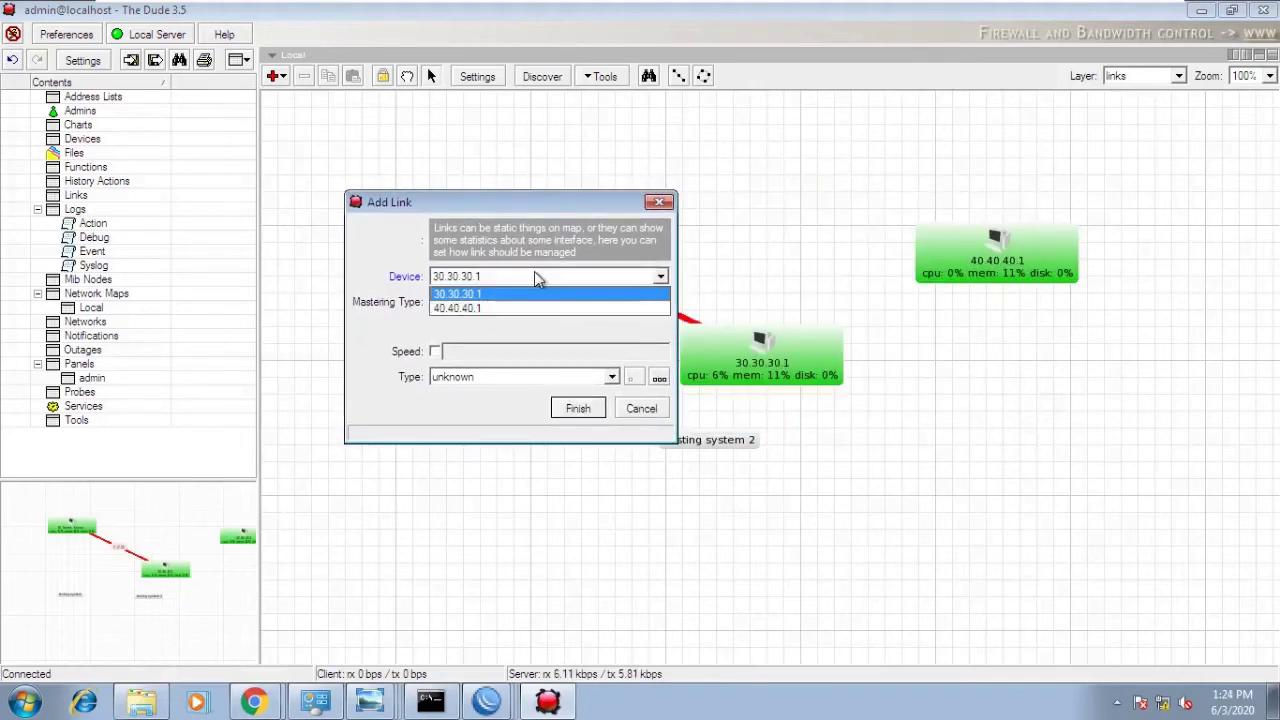
left_click(522, 309)
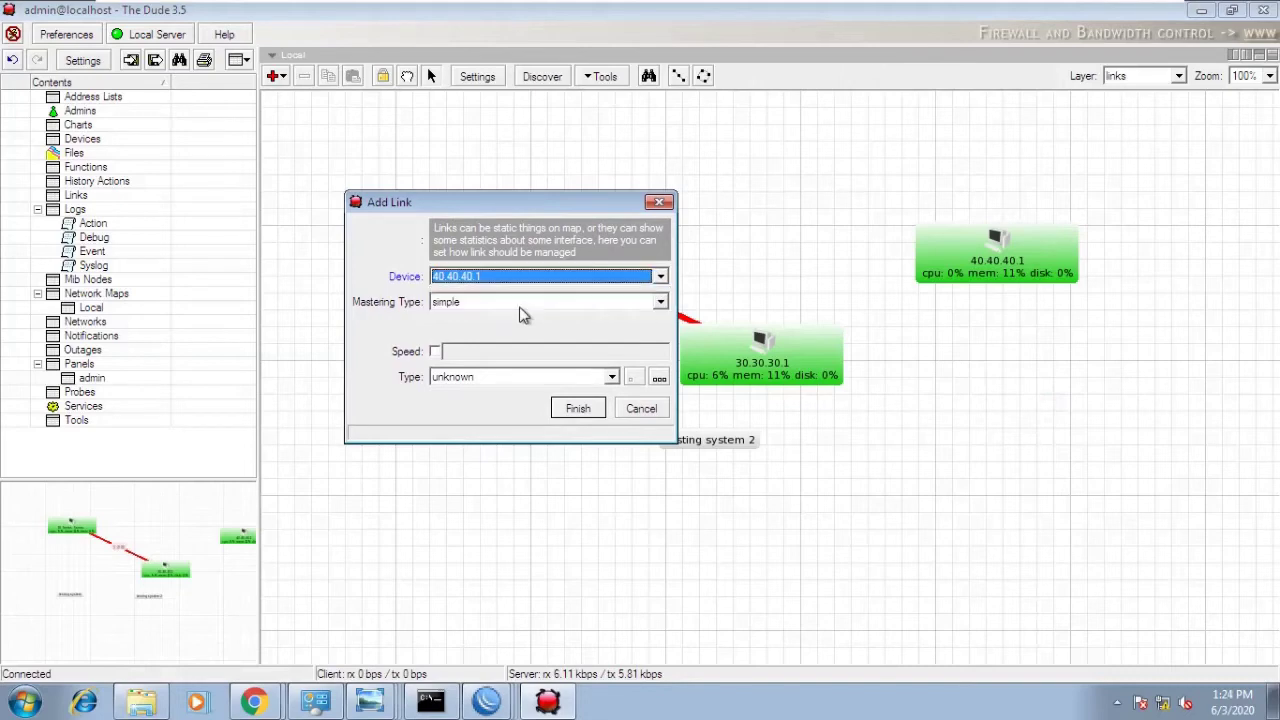
left_click(608, 313)
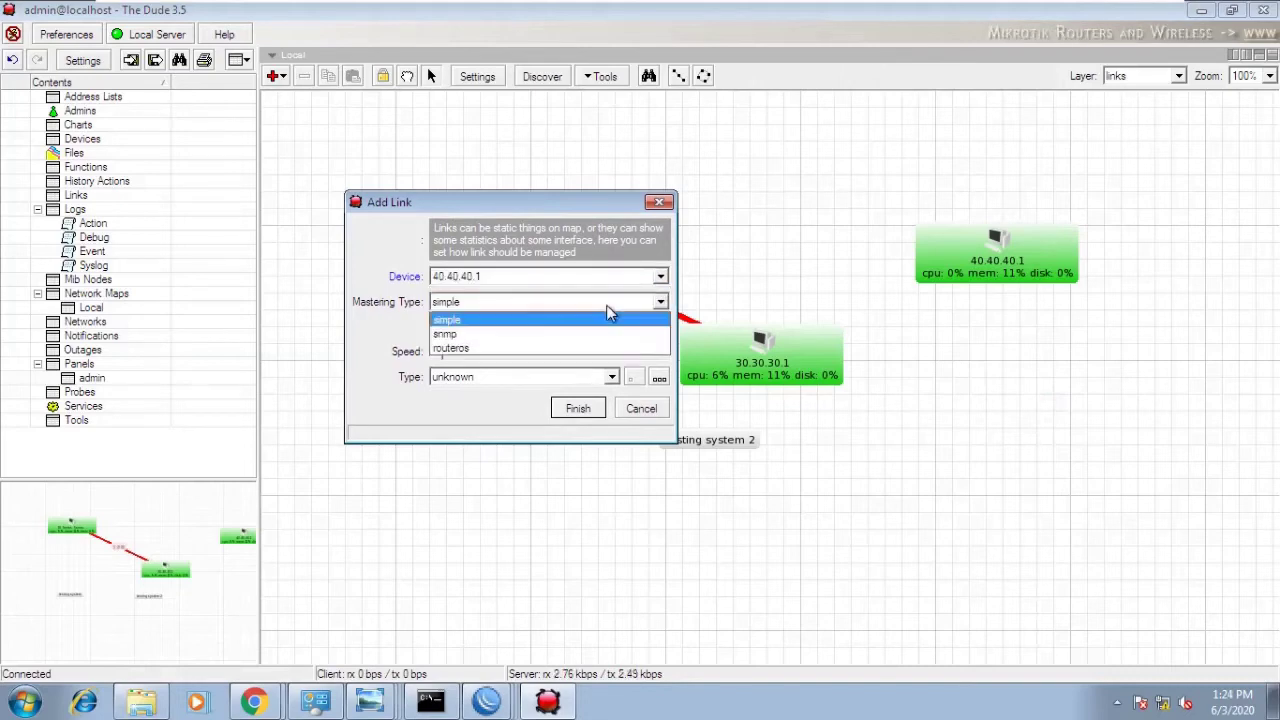
left_click(592, 334)
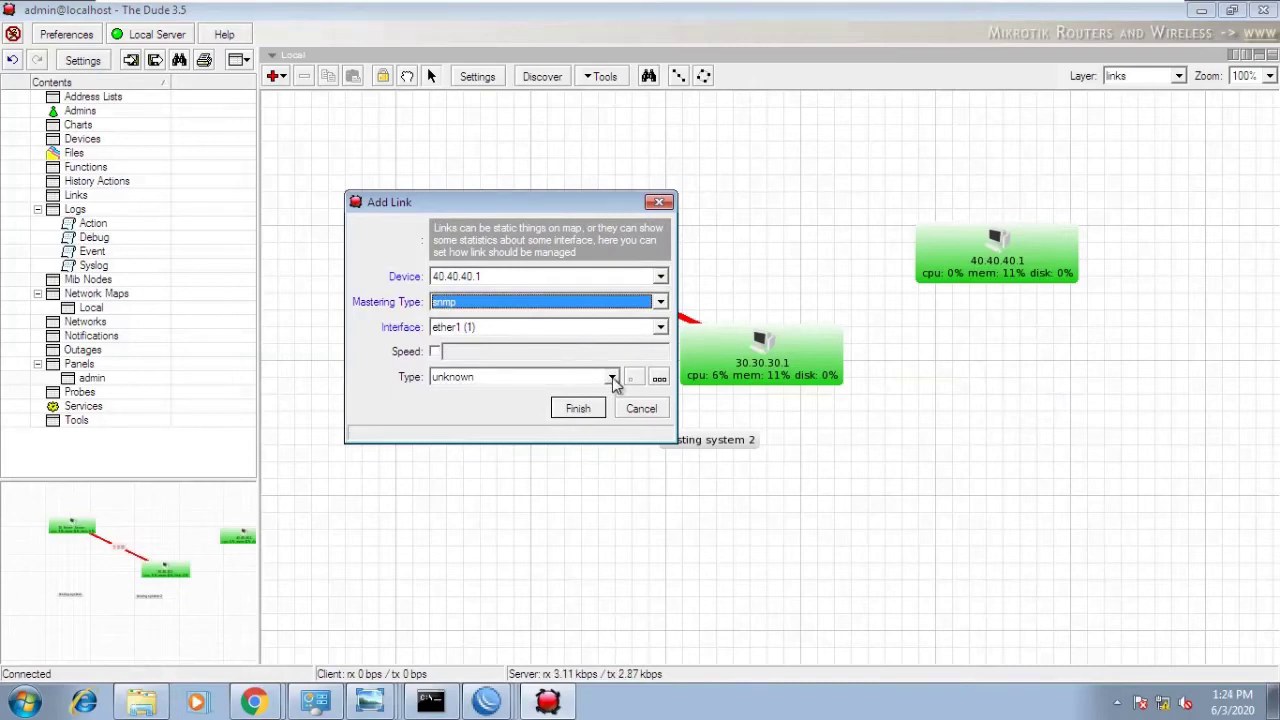
left_click(612, 378)
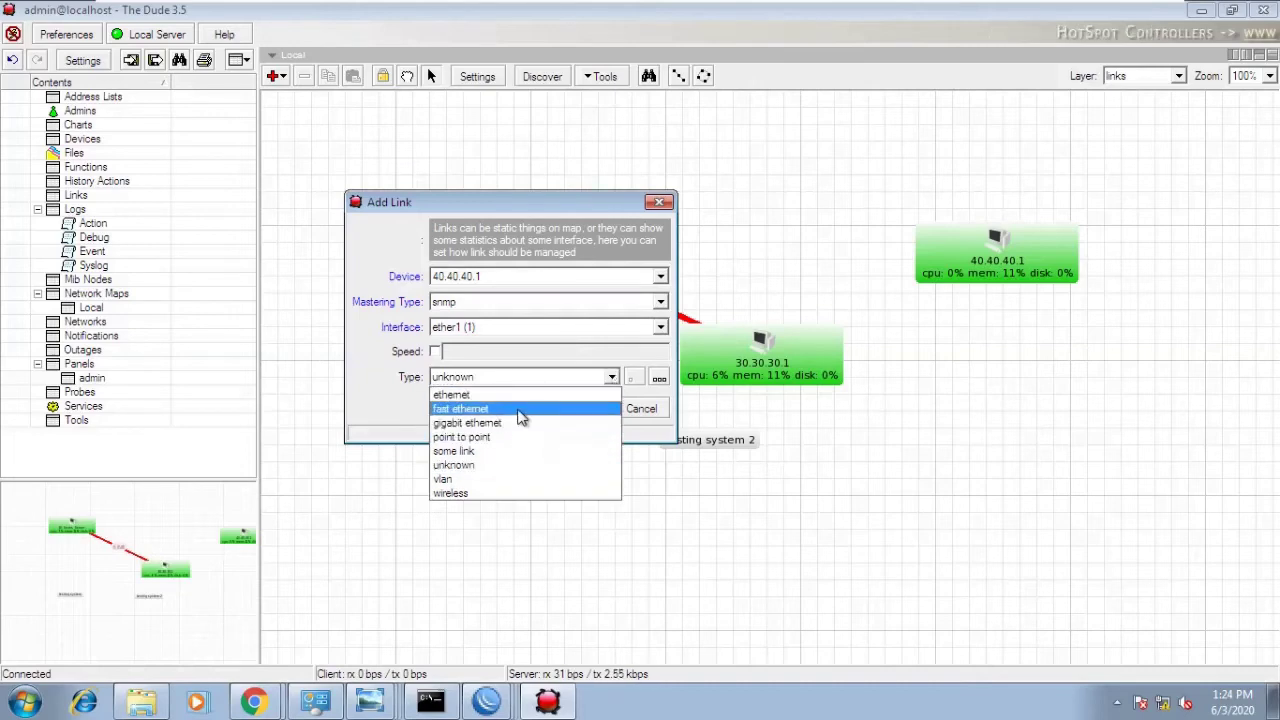
left_click(520, 412)
left_click(578, 412)
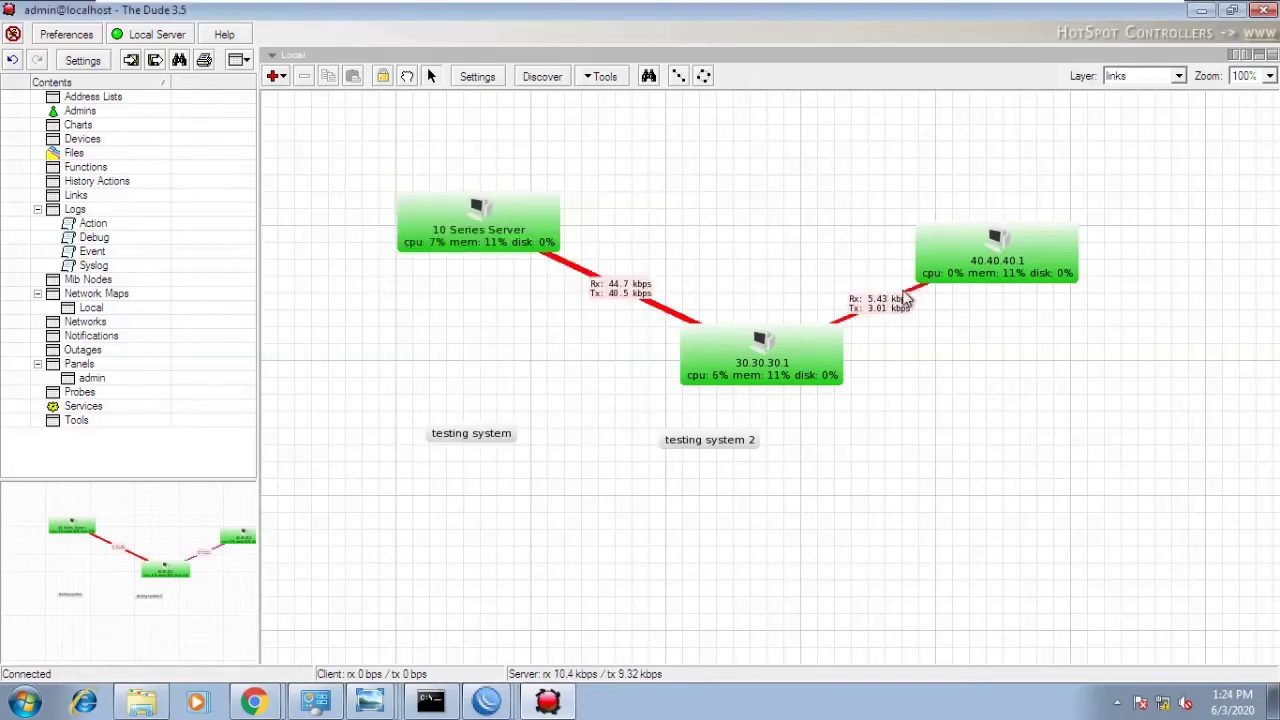
- Change the 30.30.30.1–40.40.40.1 link type from fast ethernet to gigabit ethernet
mouse_move(910, 297)
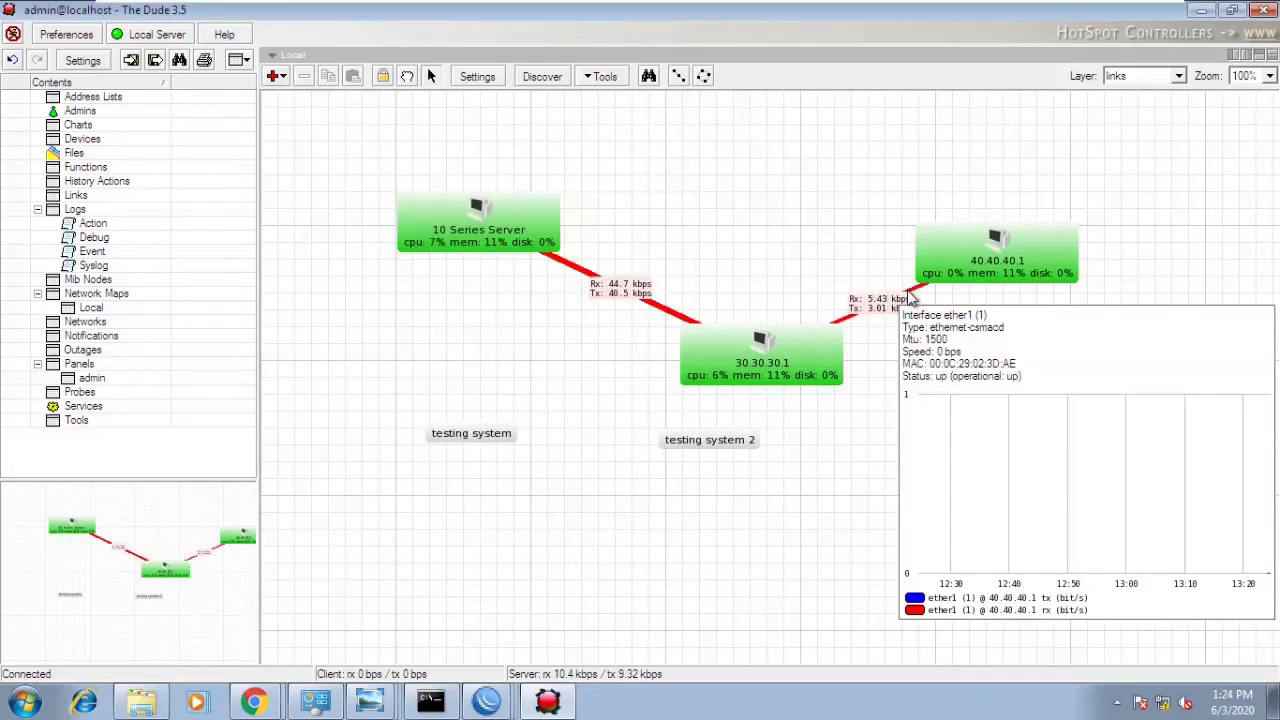
double_click(910, 297)
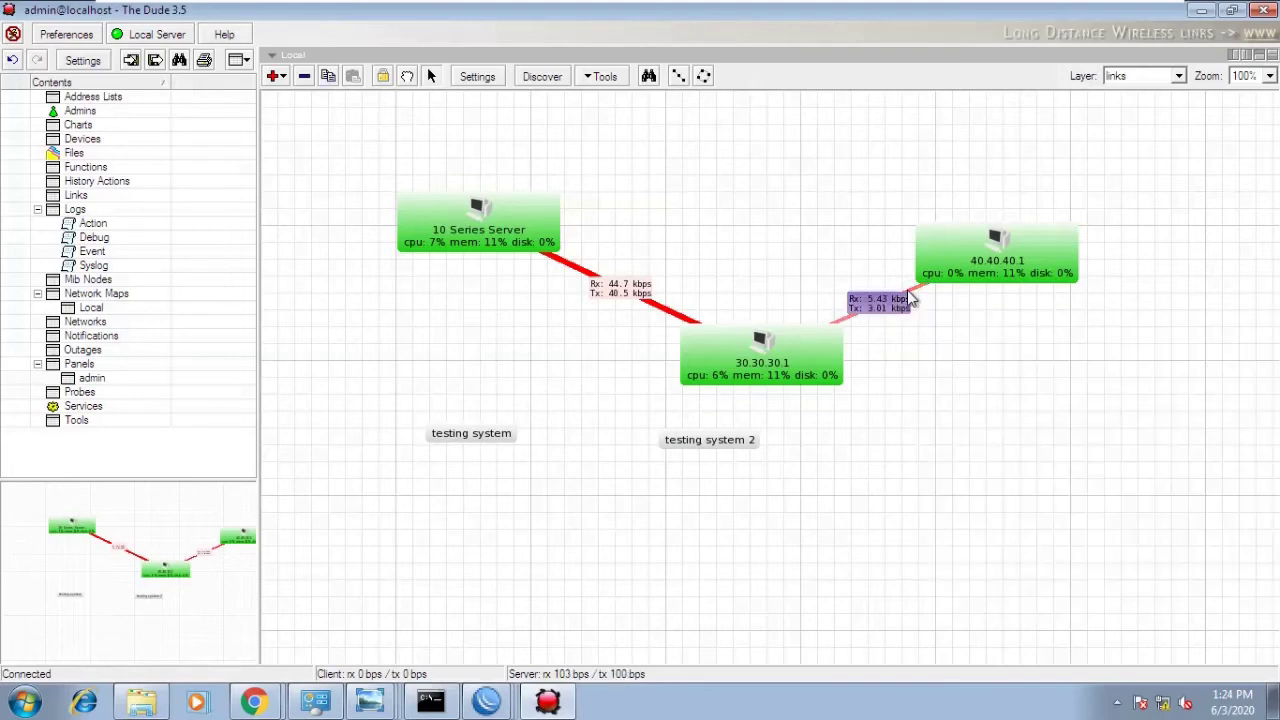
left_click(545, 345)
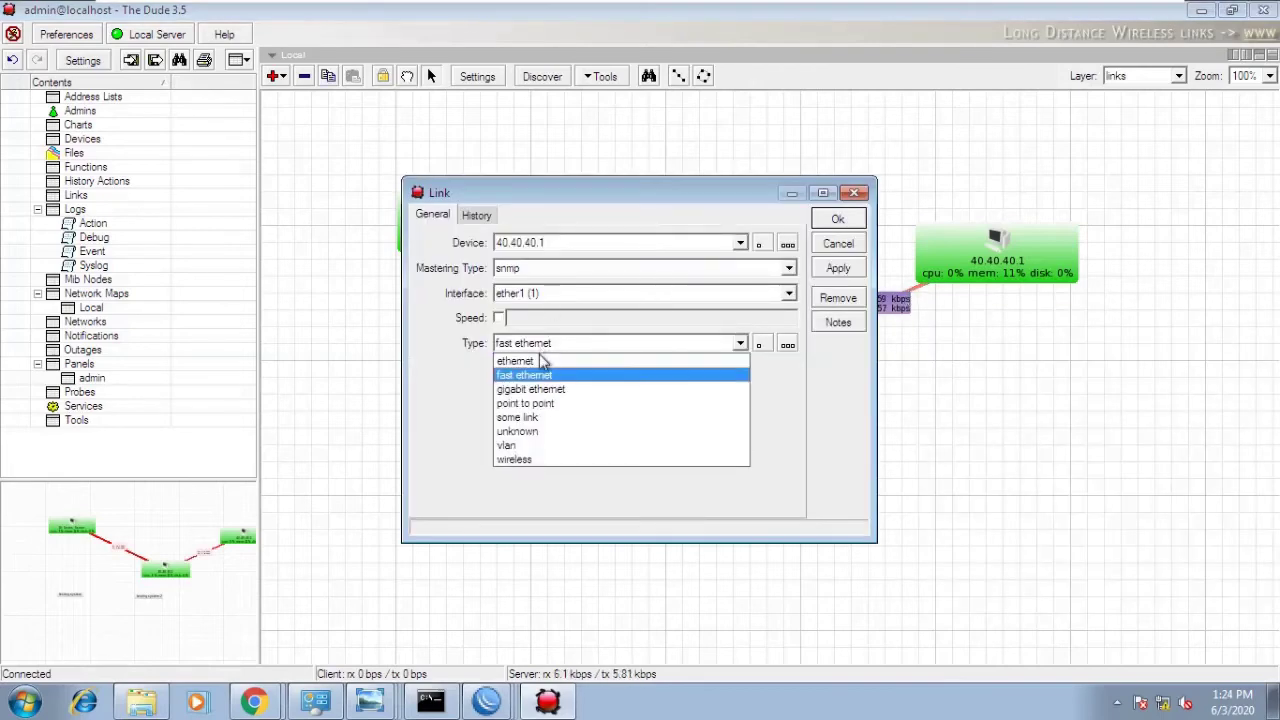
left_click(527, 392)
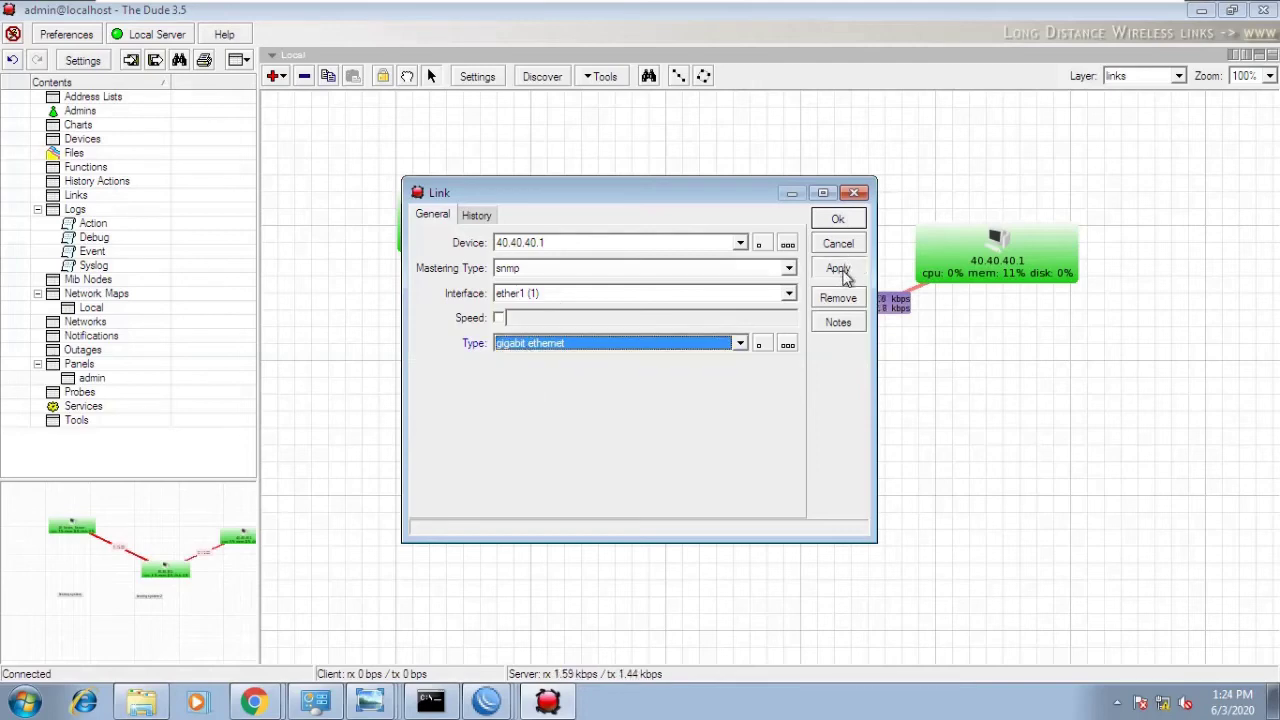
left_click(843, 273)
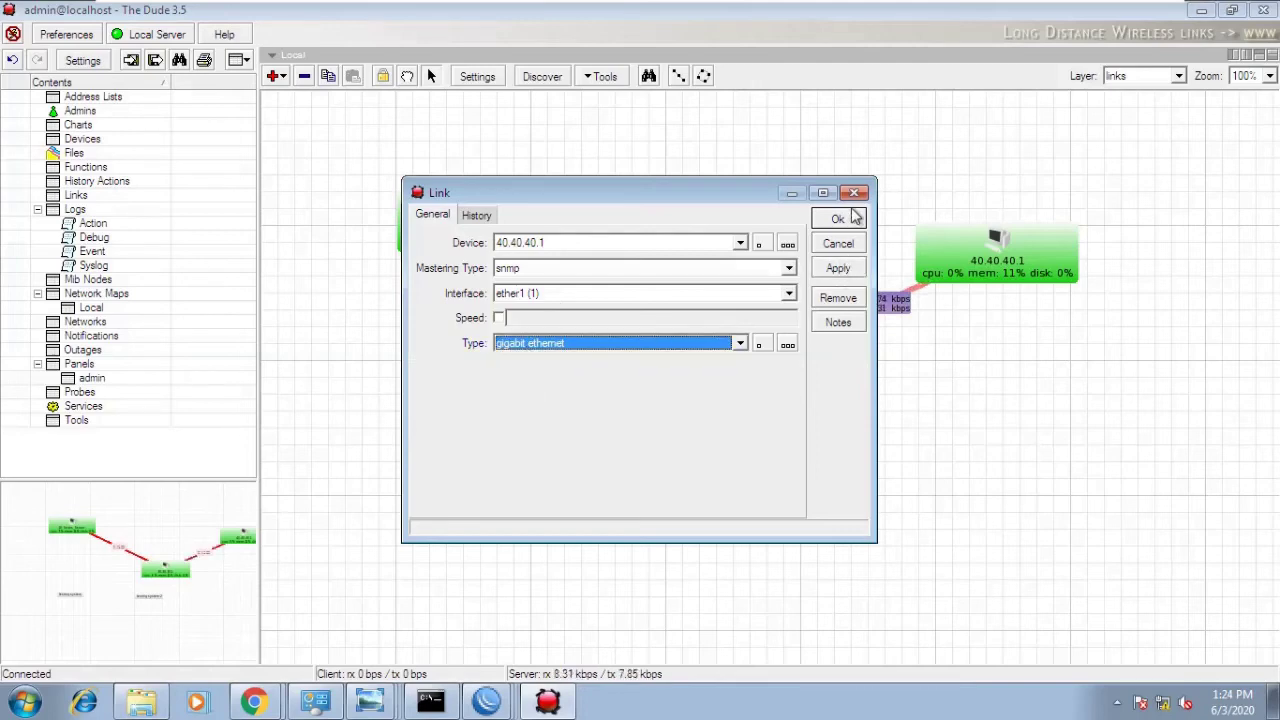
left_click(840, 221)
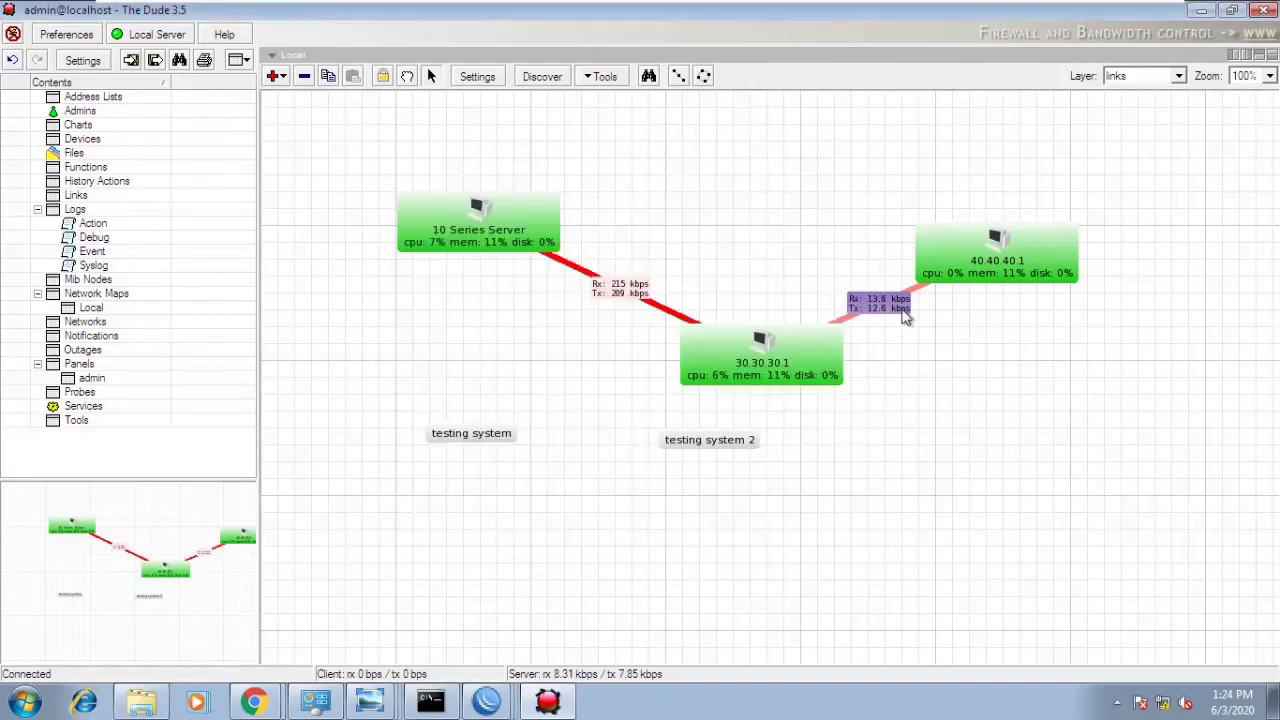
- Move 40.40.40.1 up-right, then try ethernet and fast ethernet as the link type
left_click_drag(1003, 258, 1106, 195)
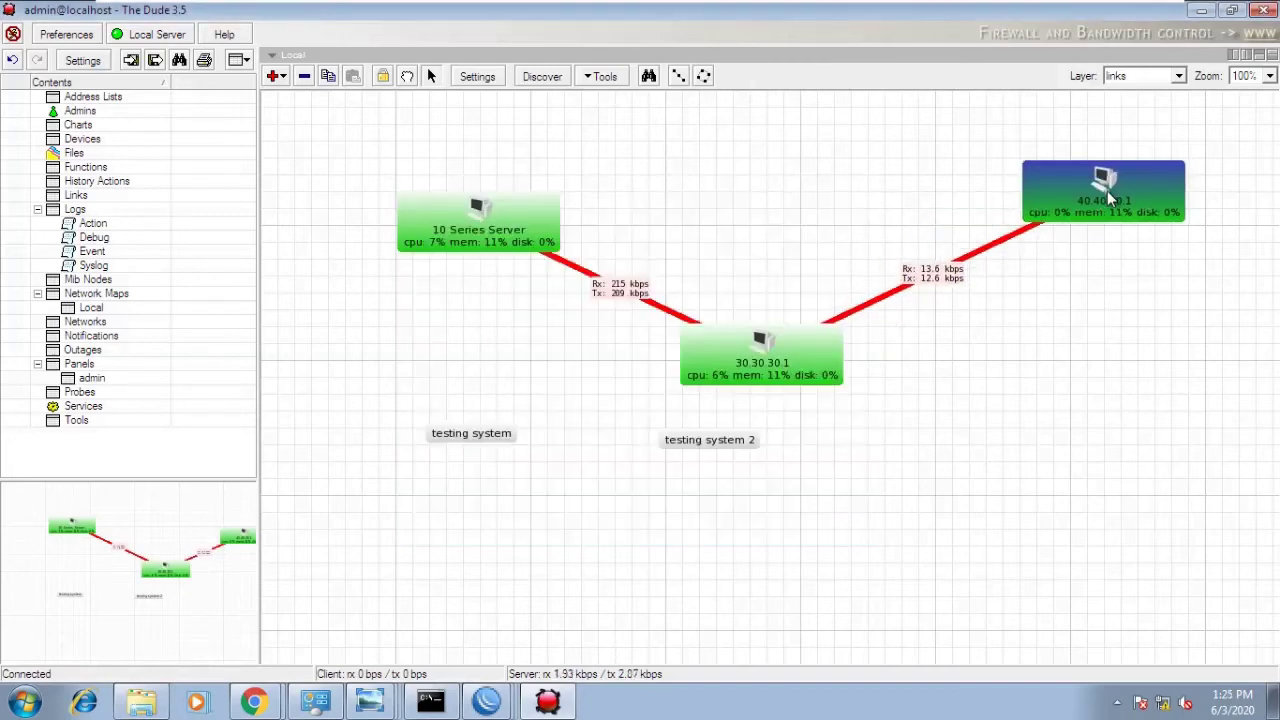
double_click(962, 259)
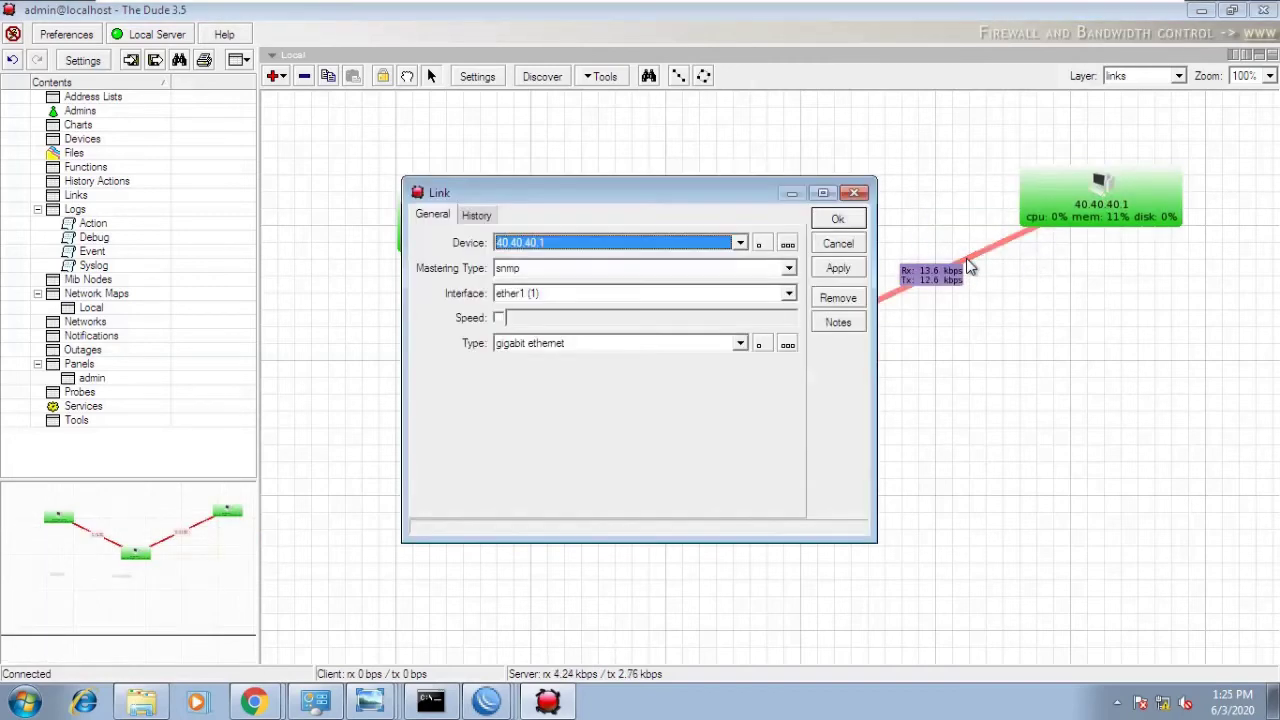
left_click(631, 341)
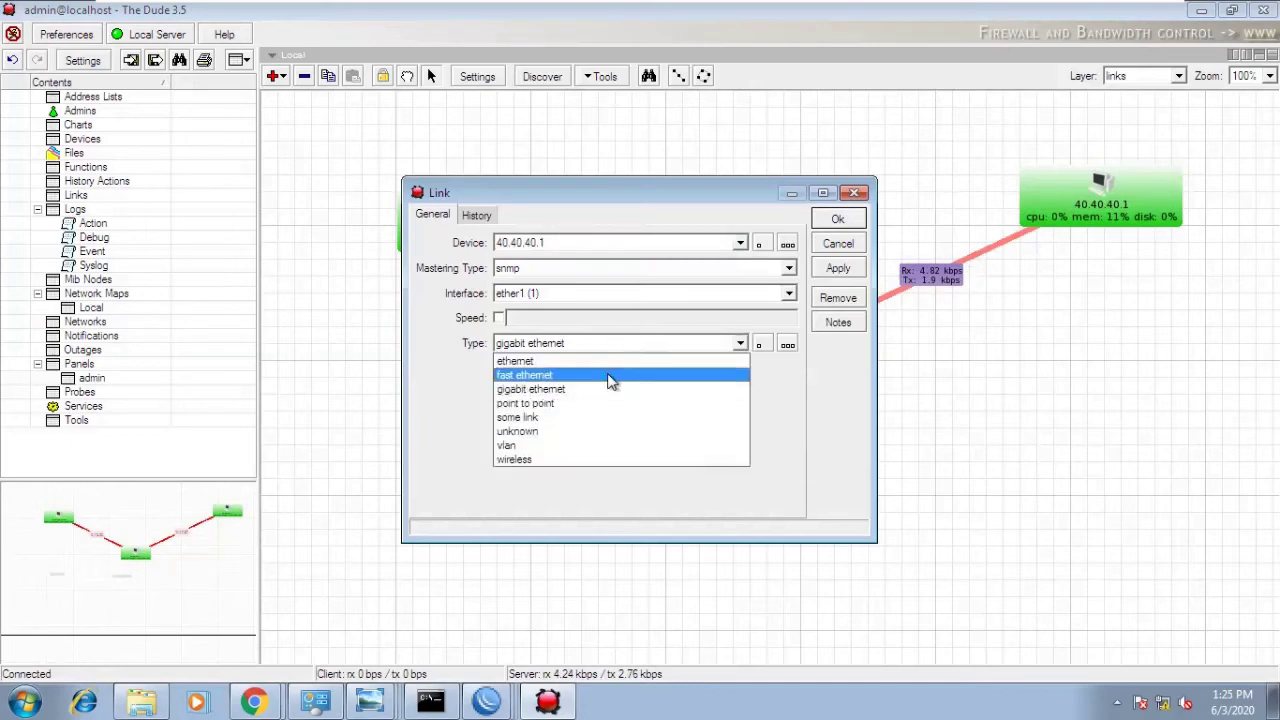
left_click(602, 360)
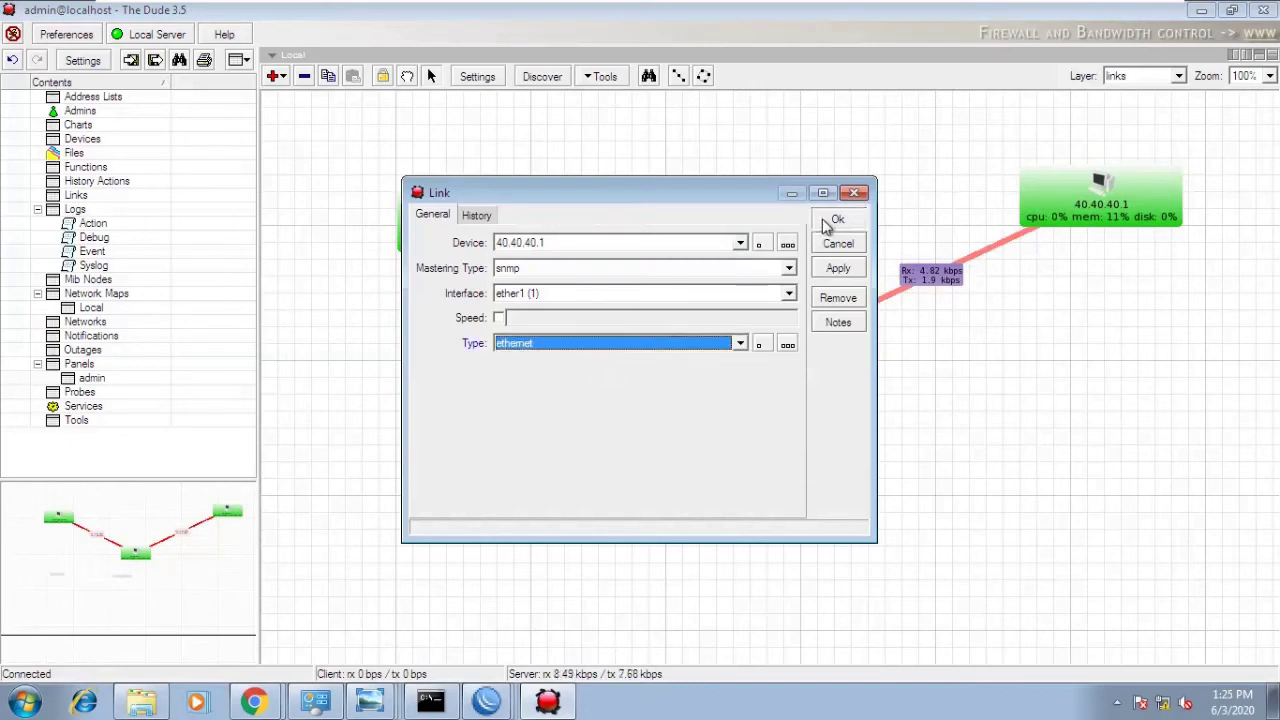
left_click(835, 219)
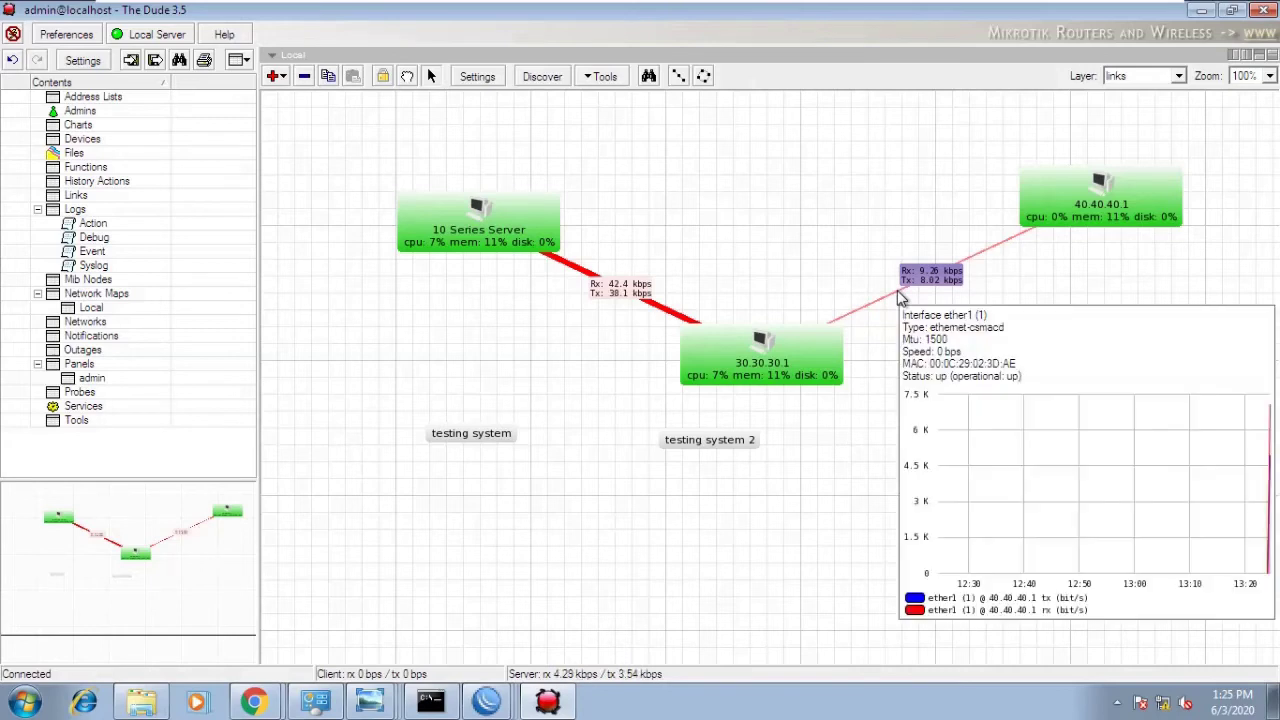
double_click(897, 291)
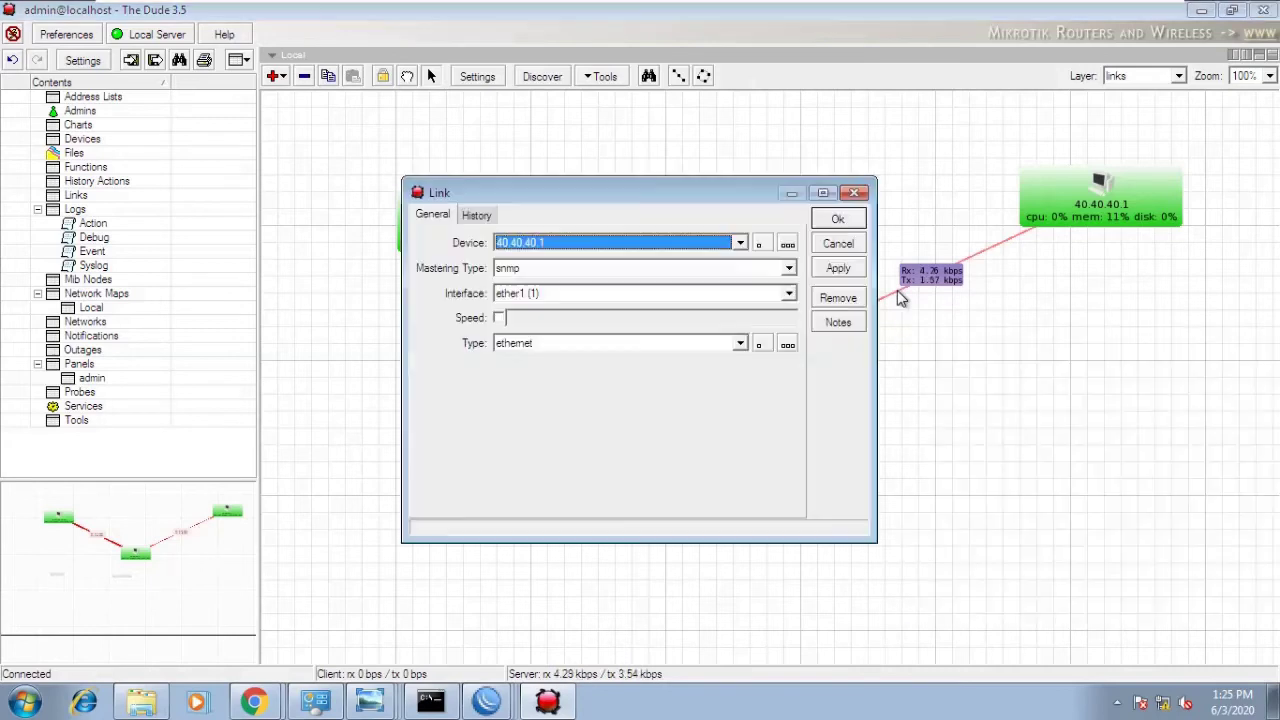
left_click(622, 344)
left_click(594, 376)
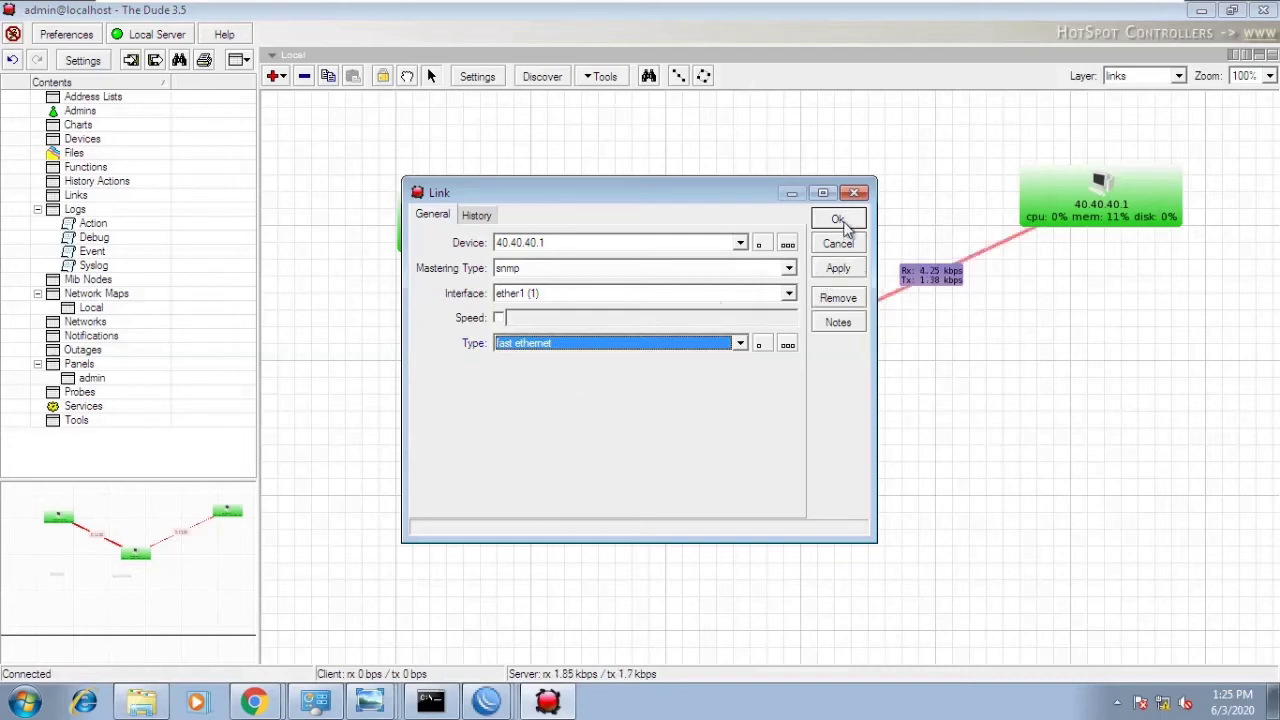
left_click(838, 221)
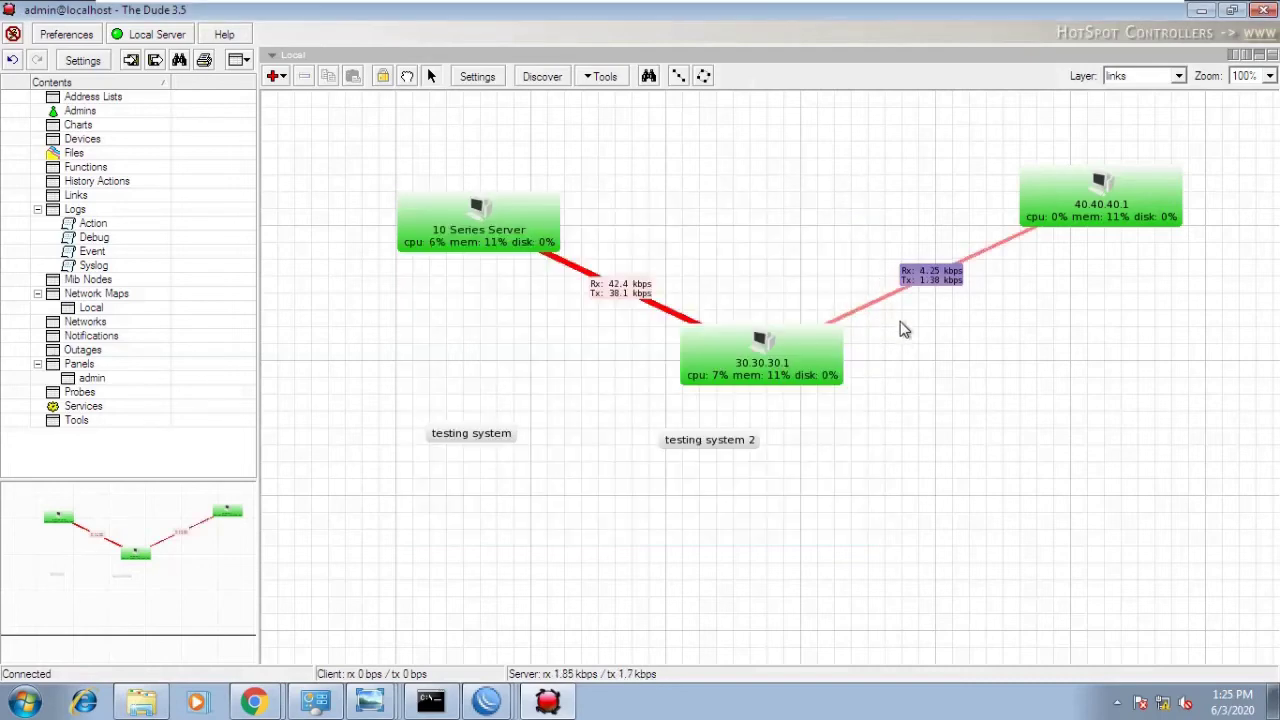
left_click(903, 330)
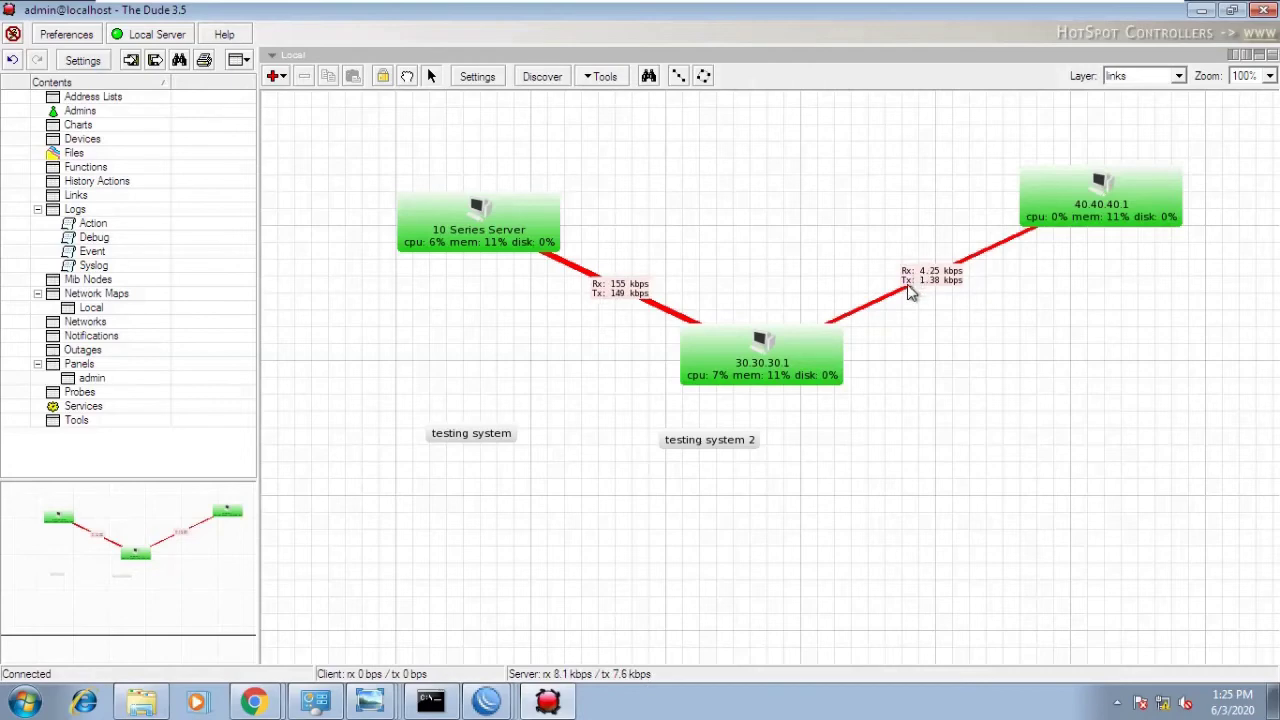
- Set the link type back to gigabit ethernet and save it
double_click(910, 290)
left_click(650, 343)
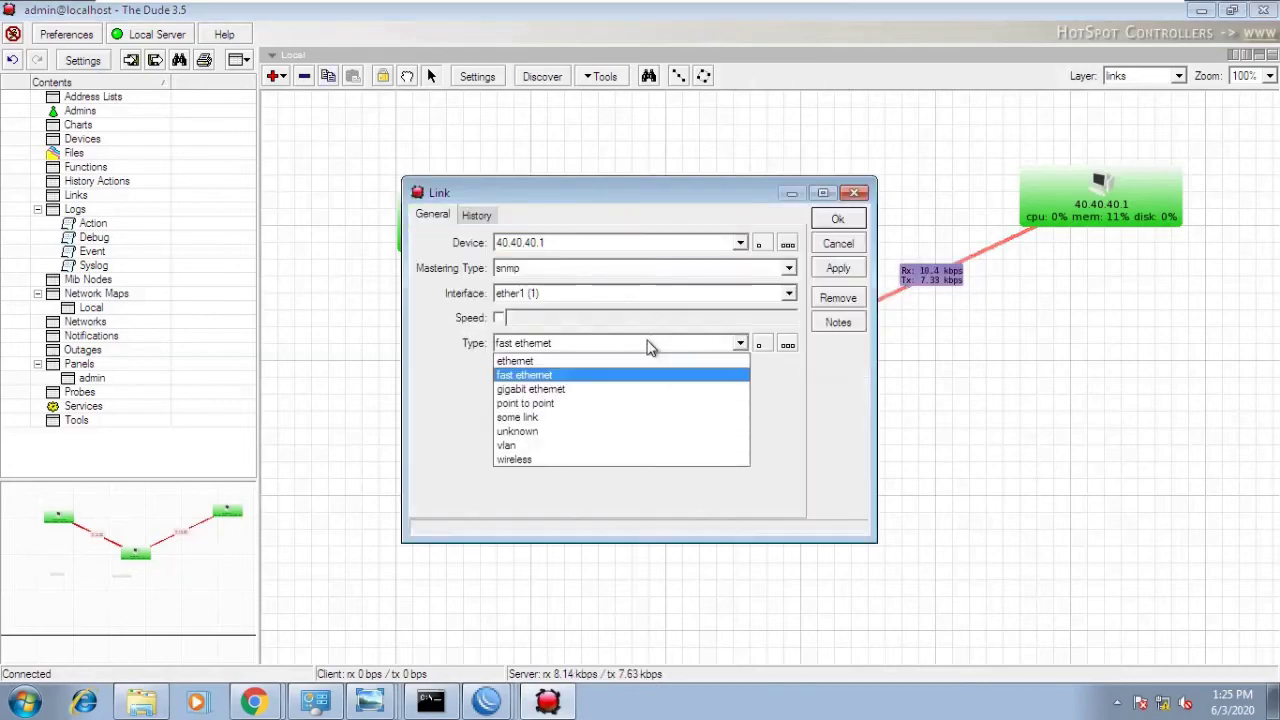
left_click(600, 392)
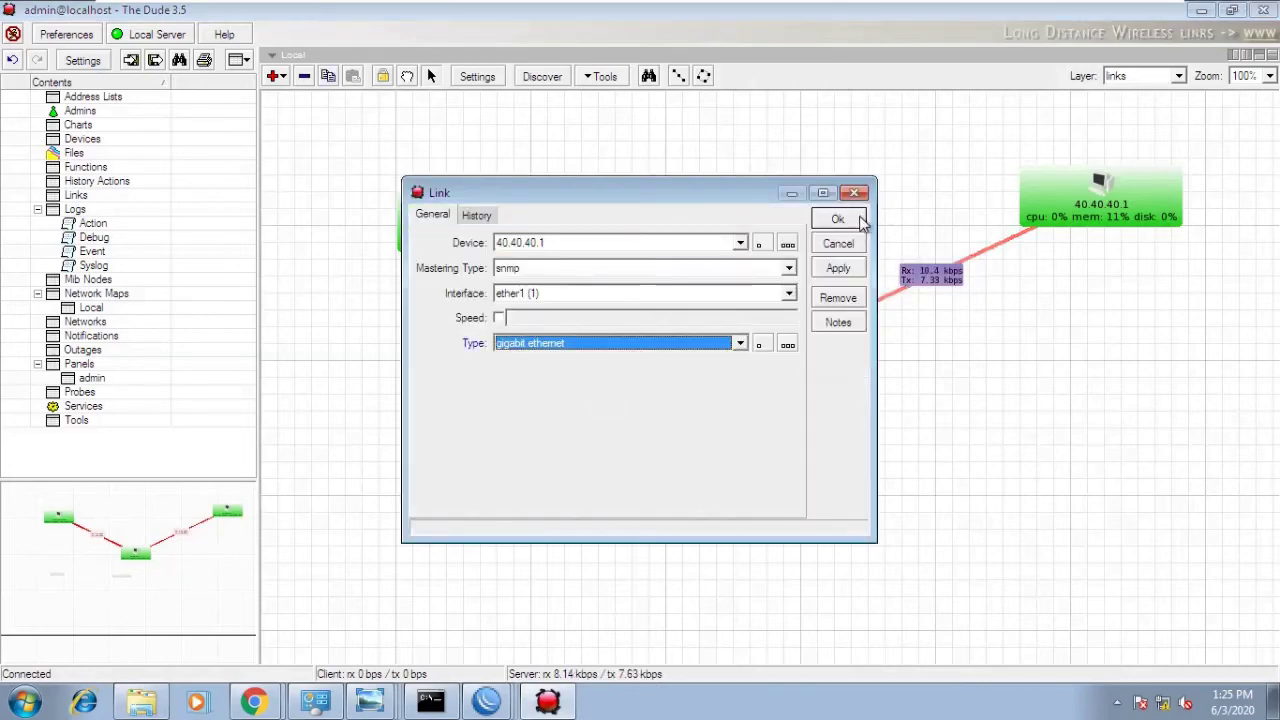
left_click(857, 220)
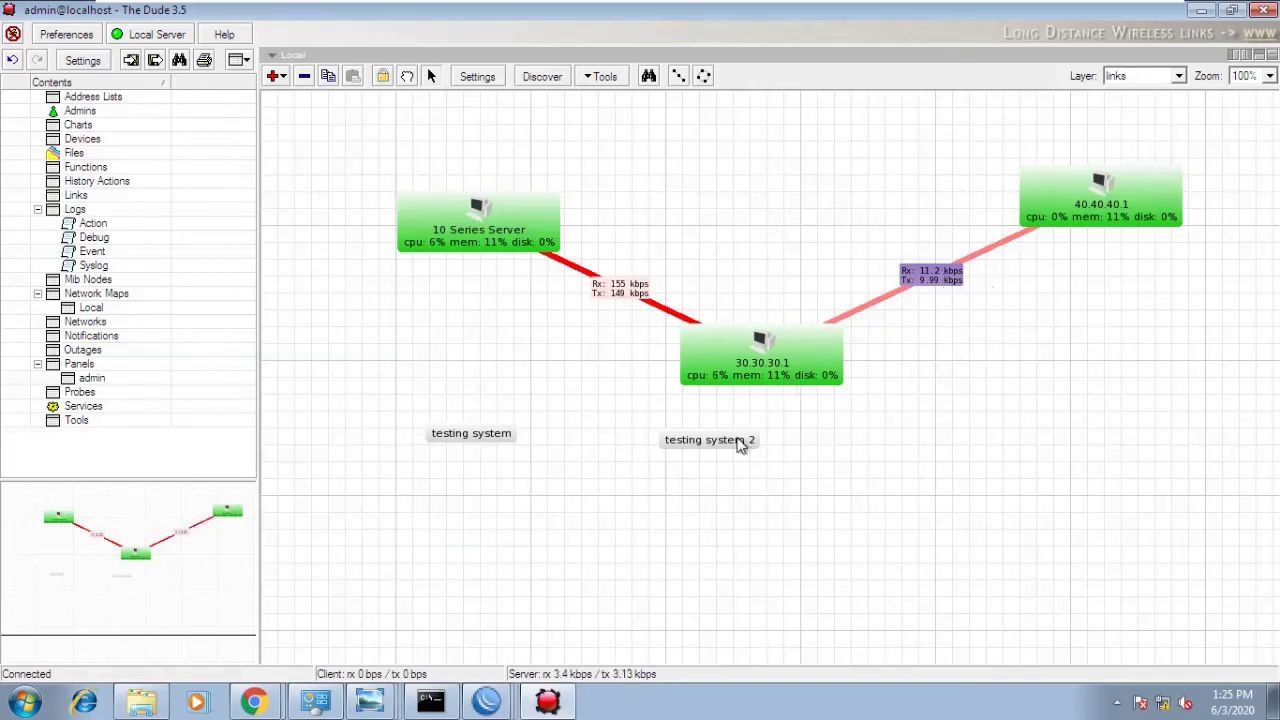
- Move 'testing system 2' down and right and 'testing system' further left on the map
left_click_drag(743, 443, 800, 468)
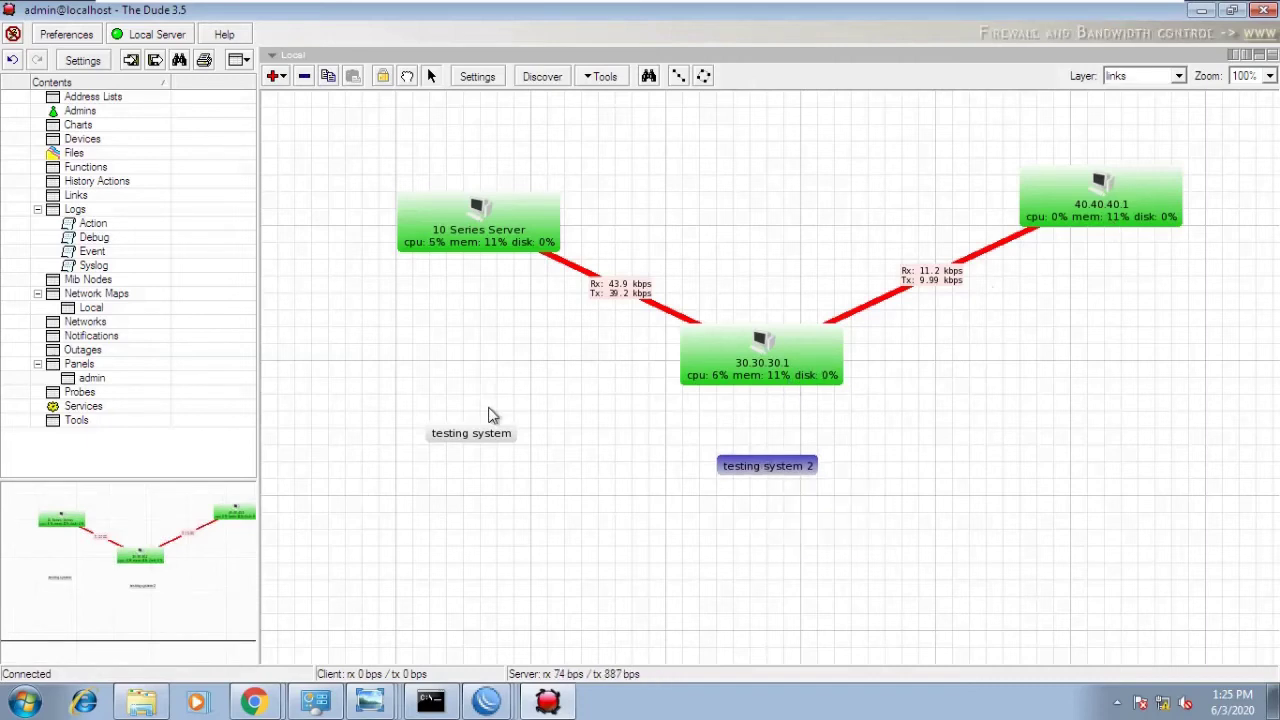
left_click_drag(477, 437, 406, 438)
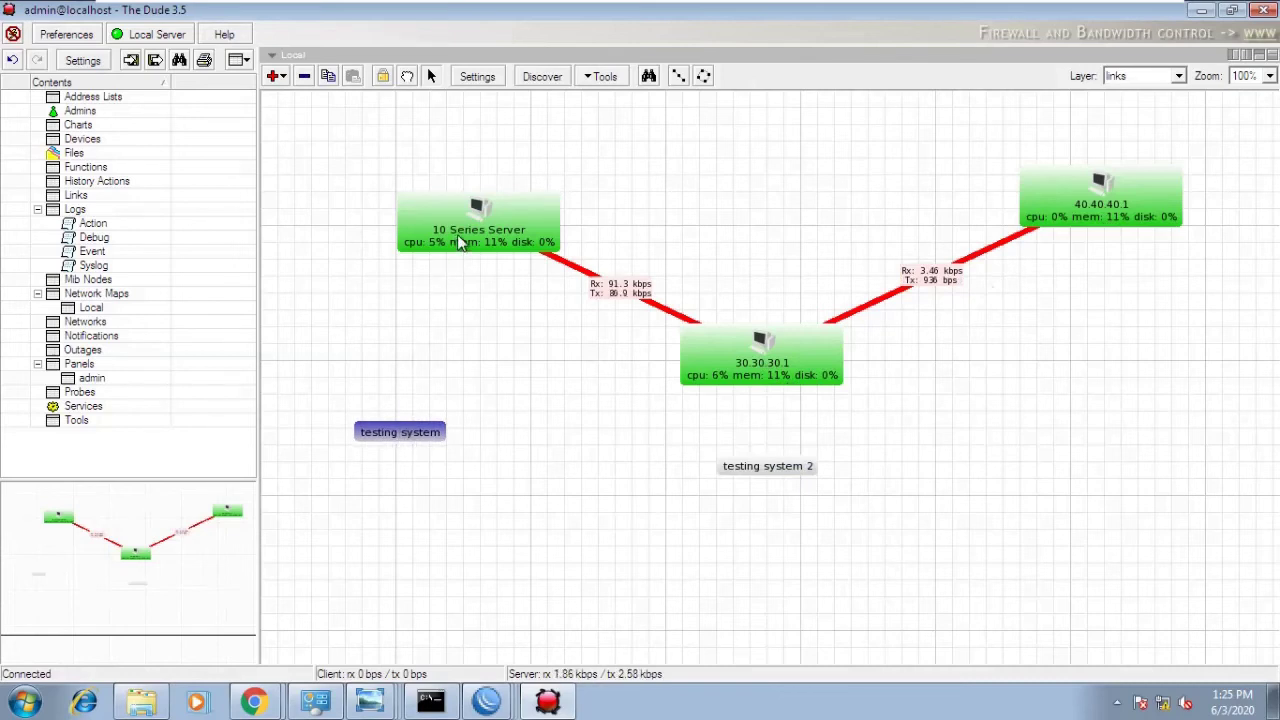
right_click(463, 297)
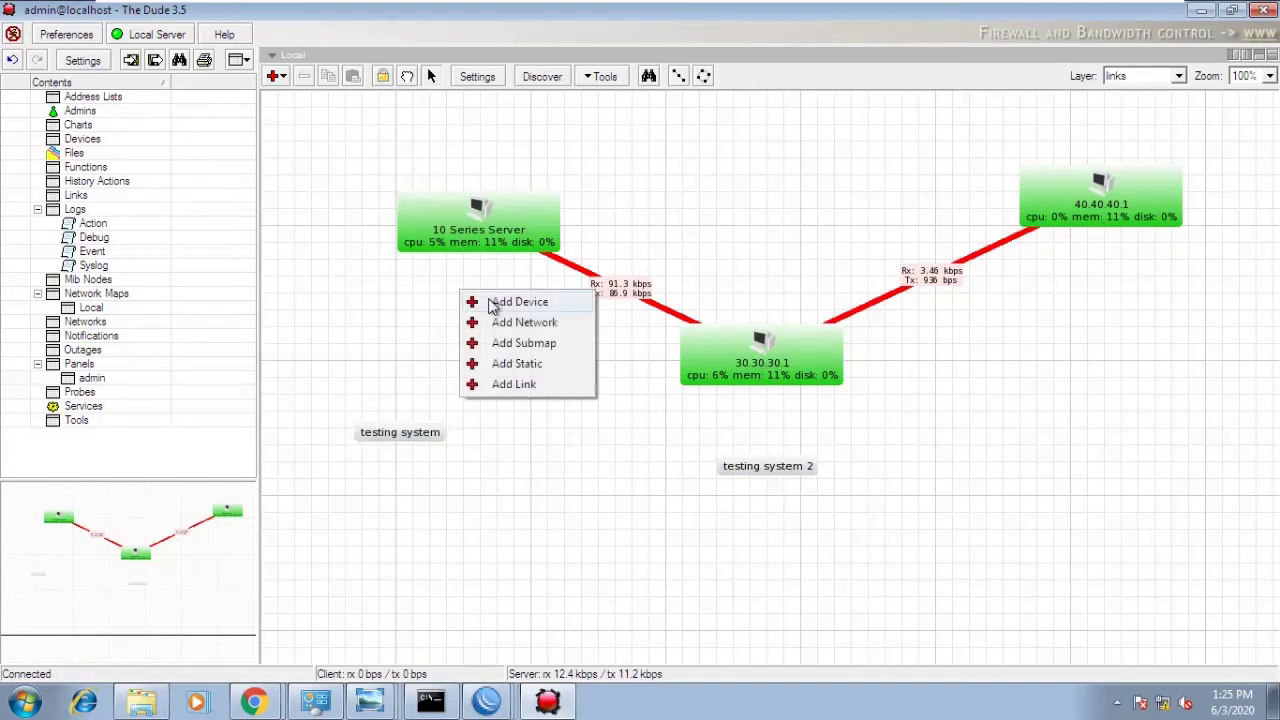
- Launch WinBox and connect to router 10.10.10.1 from the Neighbors list
right_click(477, 705)
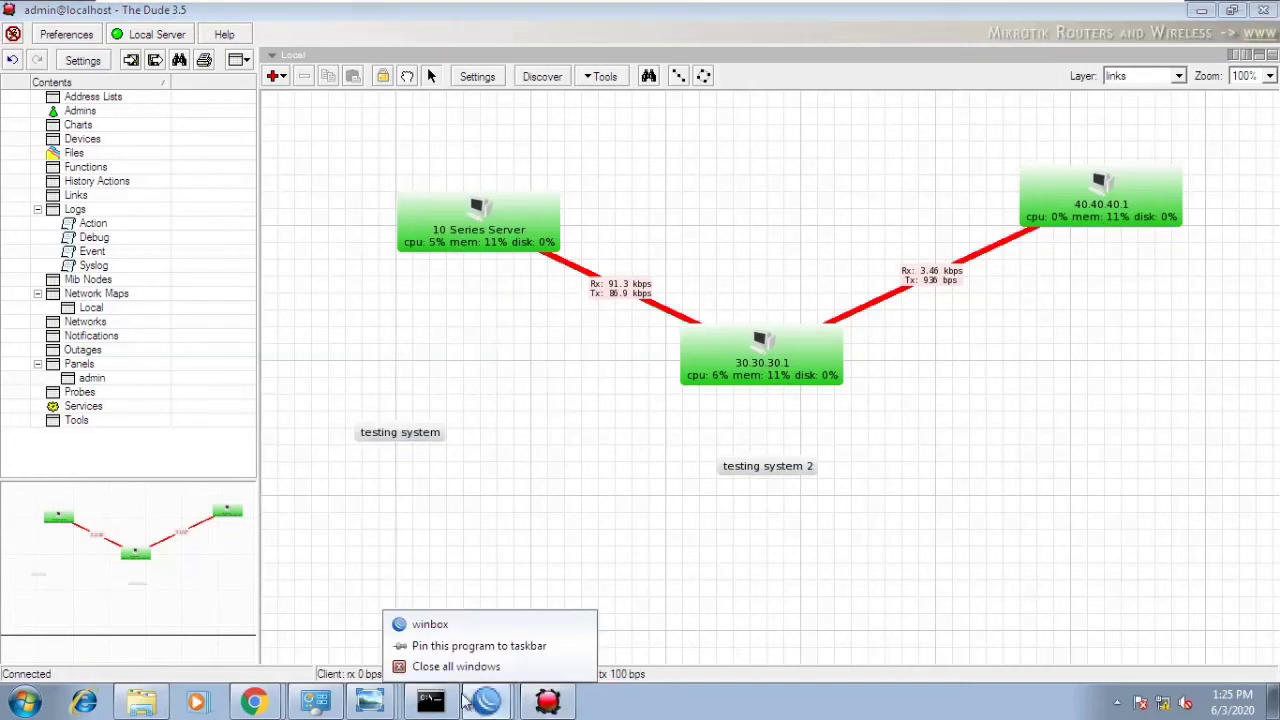
left_click(420, 624)
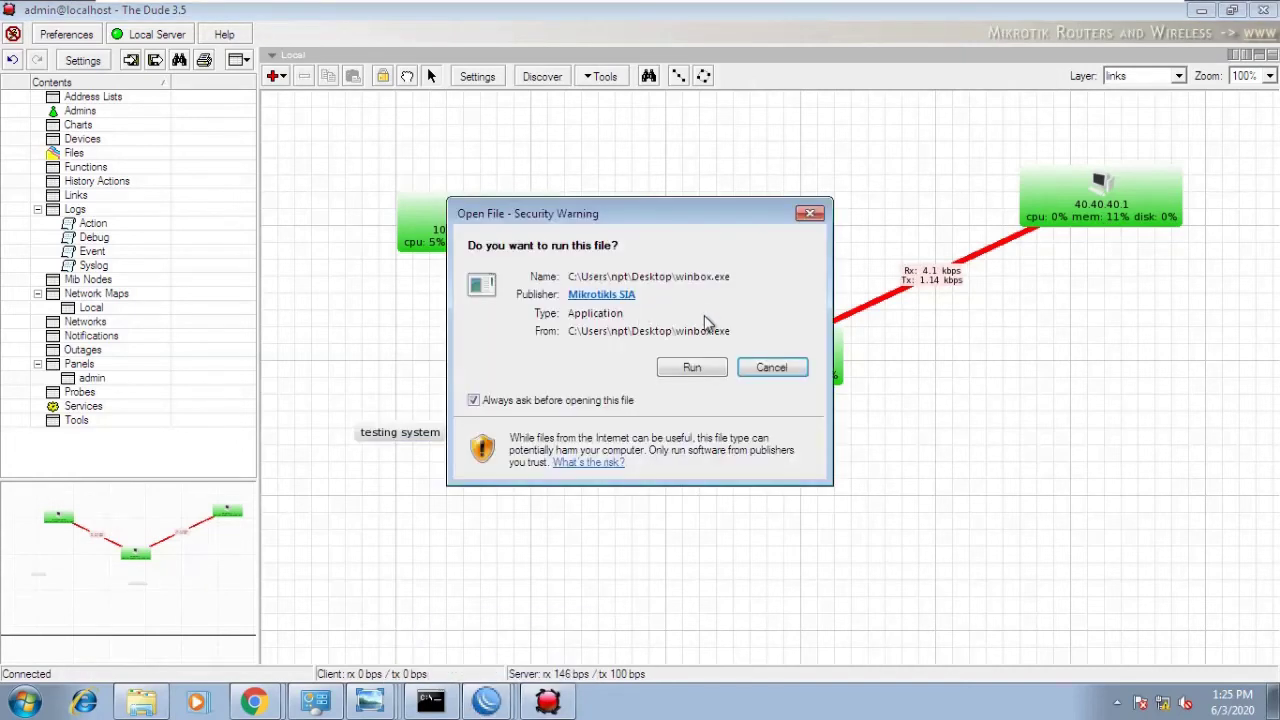
left_click(694, 370)
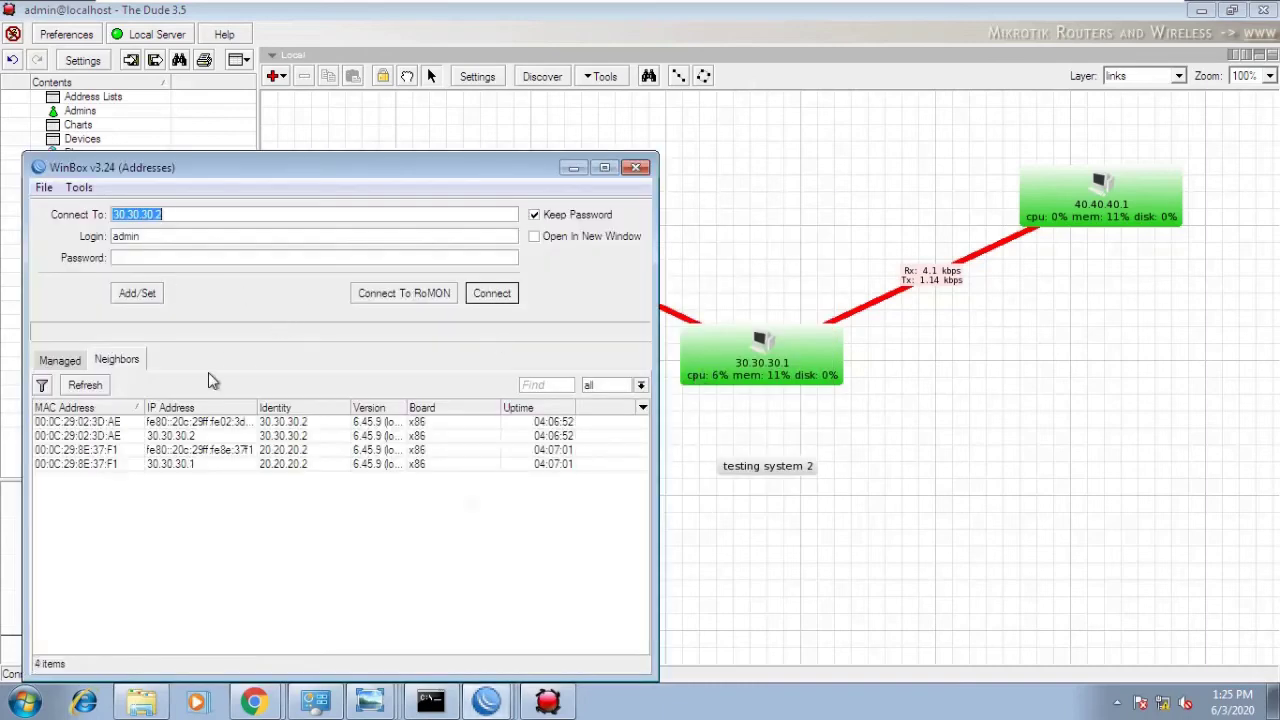
left_click(156, 467)
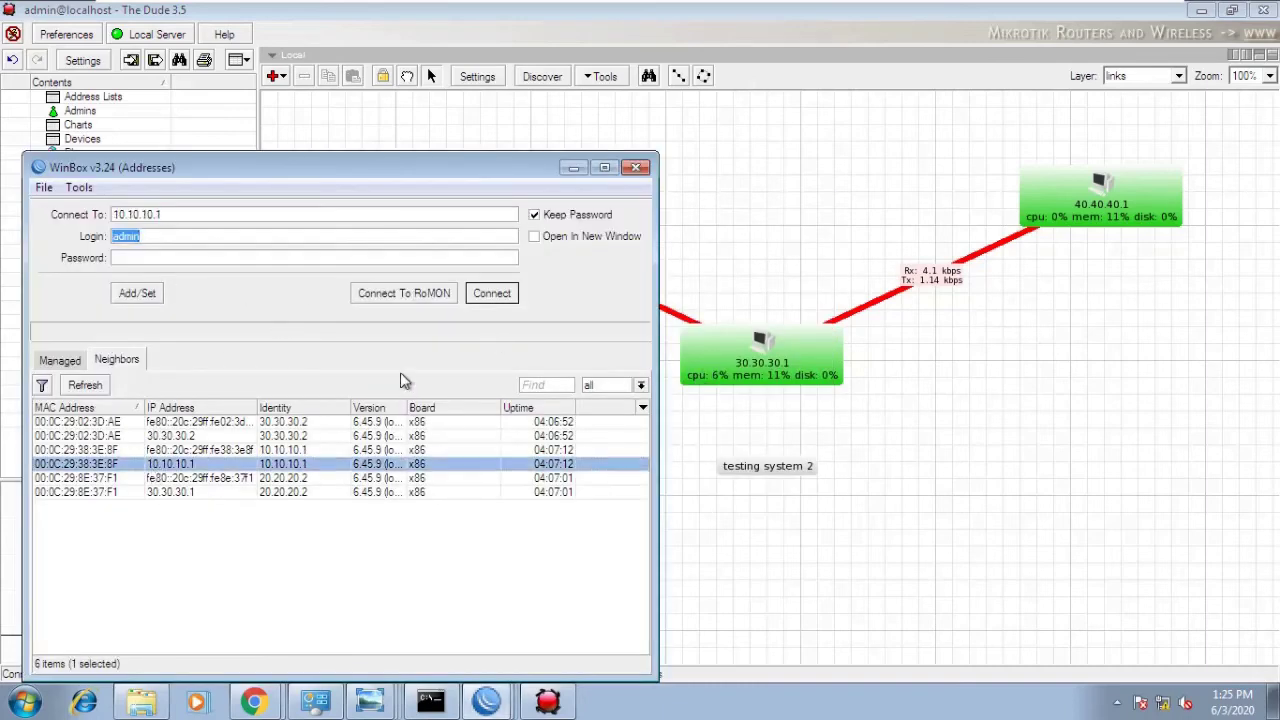
left_click(491, 294)
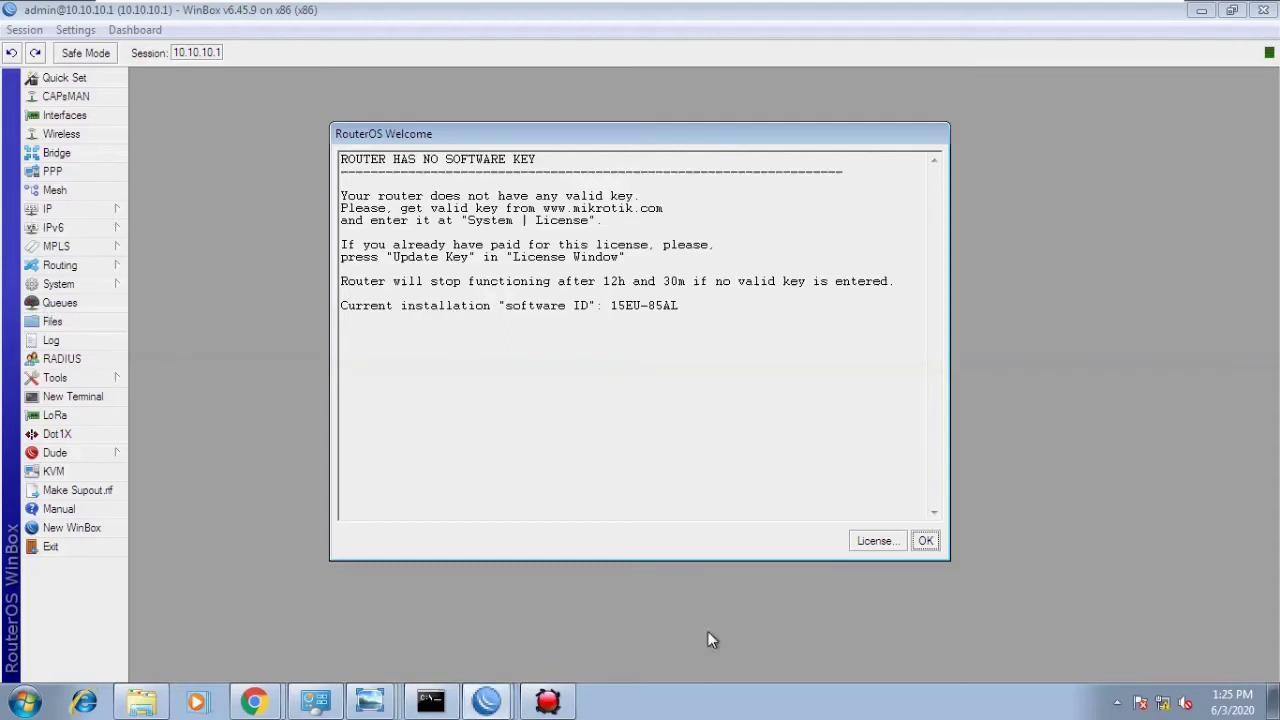
left_click(925, 540)
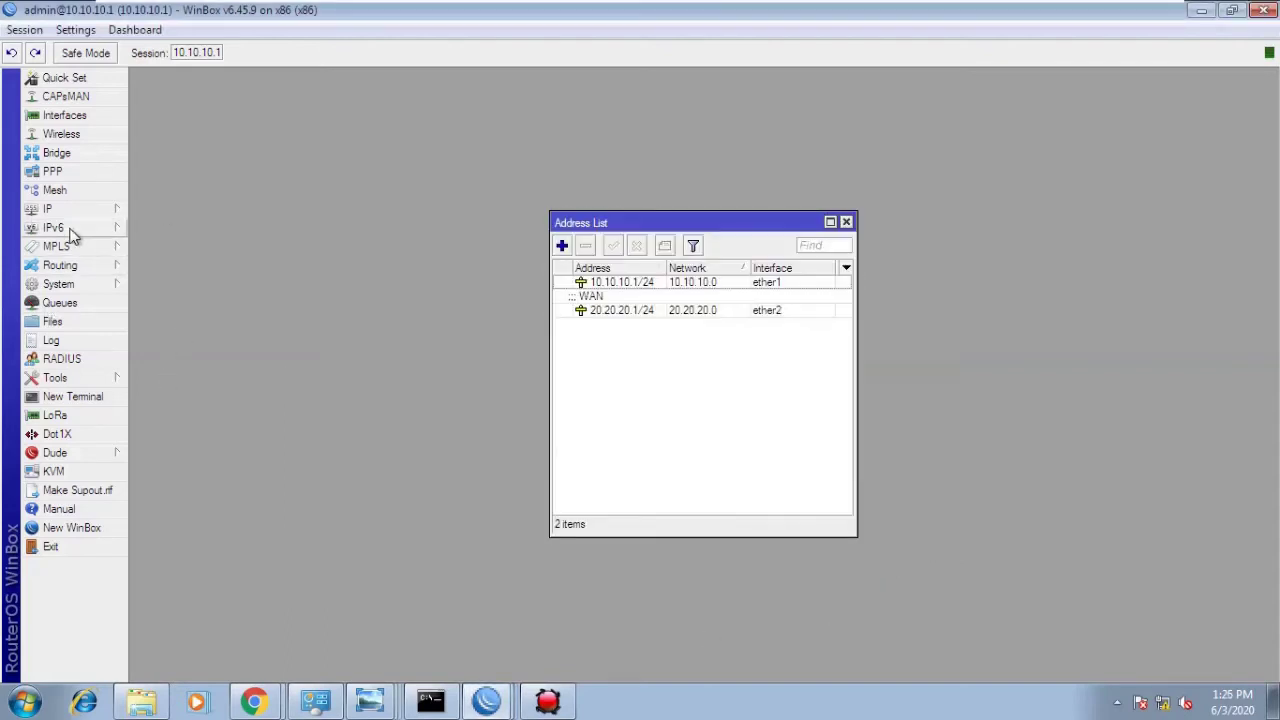
- Review the router's IP addresses, 10.10.10.1/24 and 20.20.20.1/24, then close the list
left_click(68, 212)
left_click(164, 249)
left_click(845, 223)
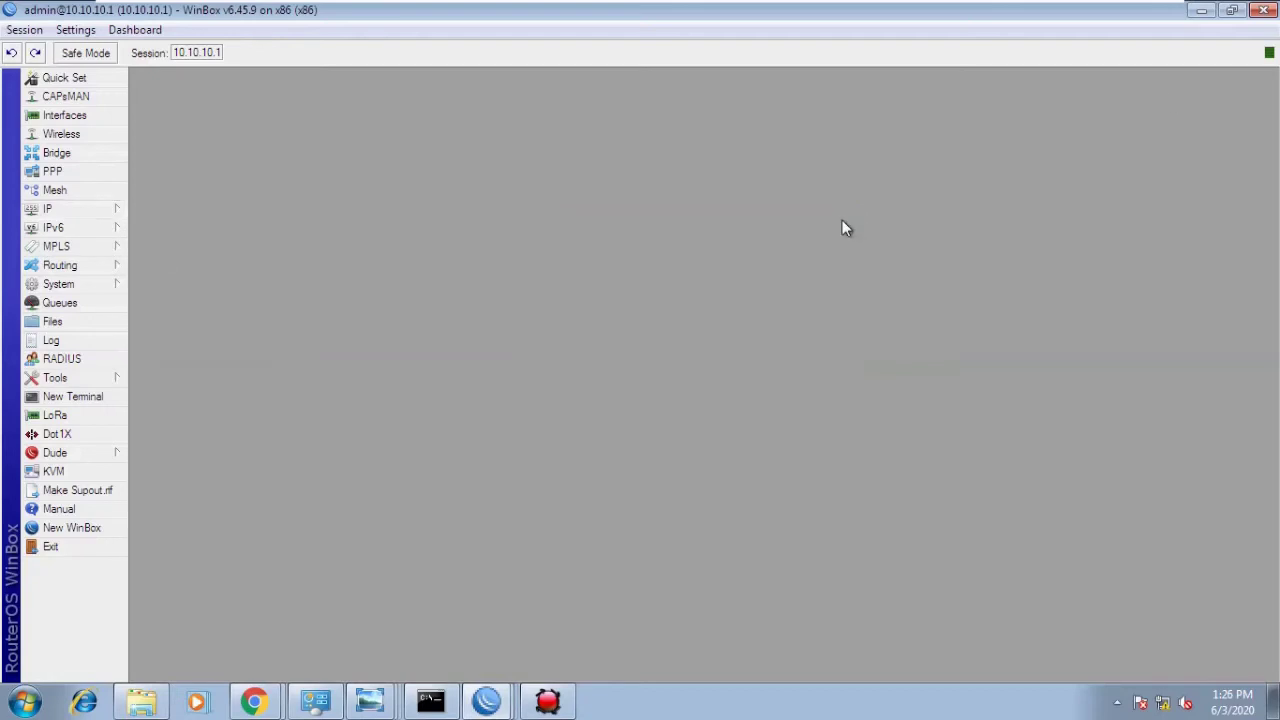
- Return to The Dude map and nudge the testing system label up and left
left_click(1201, 10)
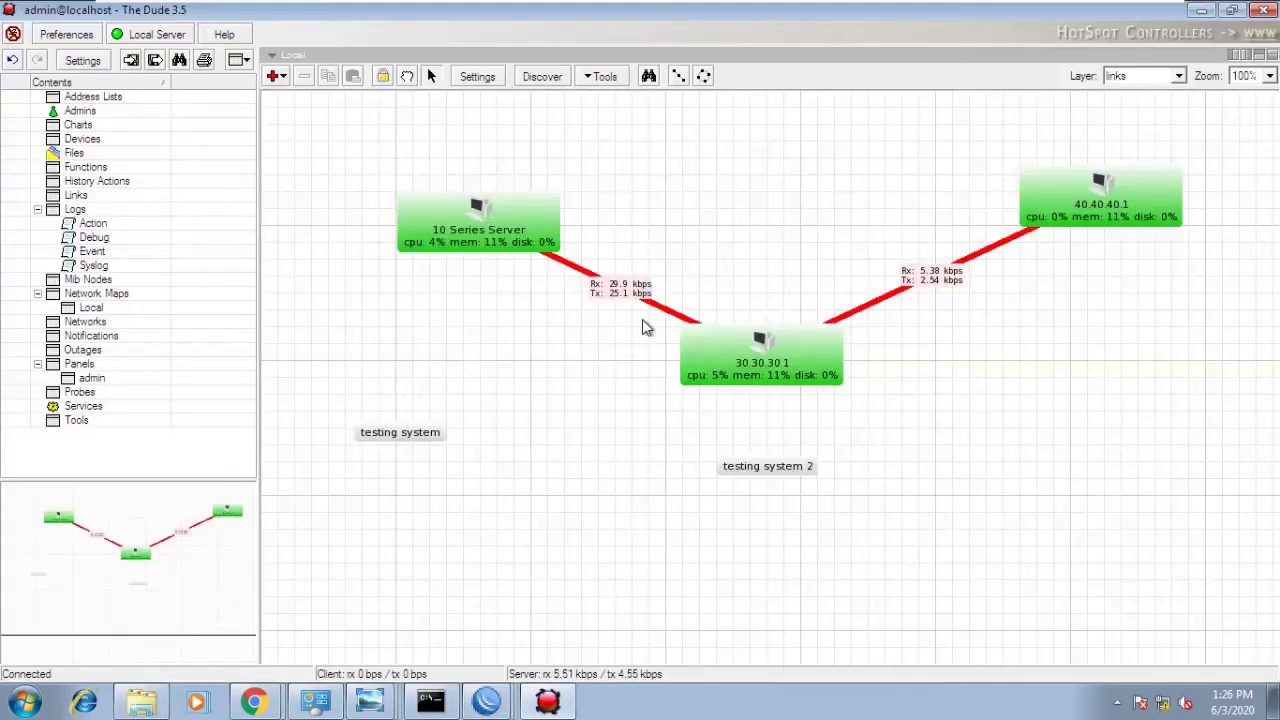
left_click_drag(391, 432, 377, 420)
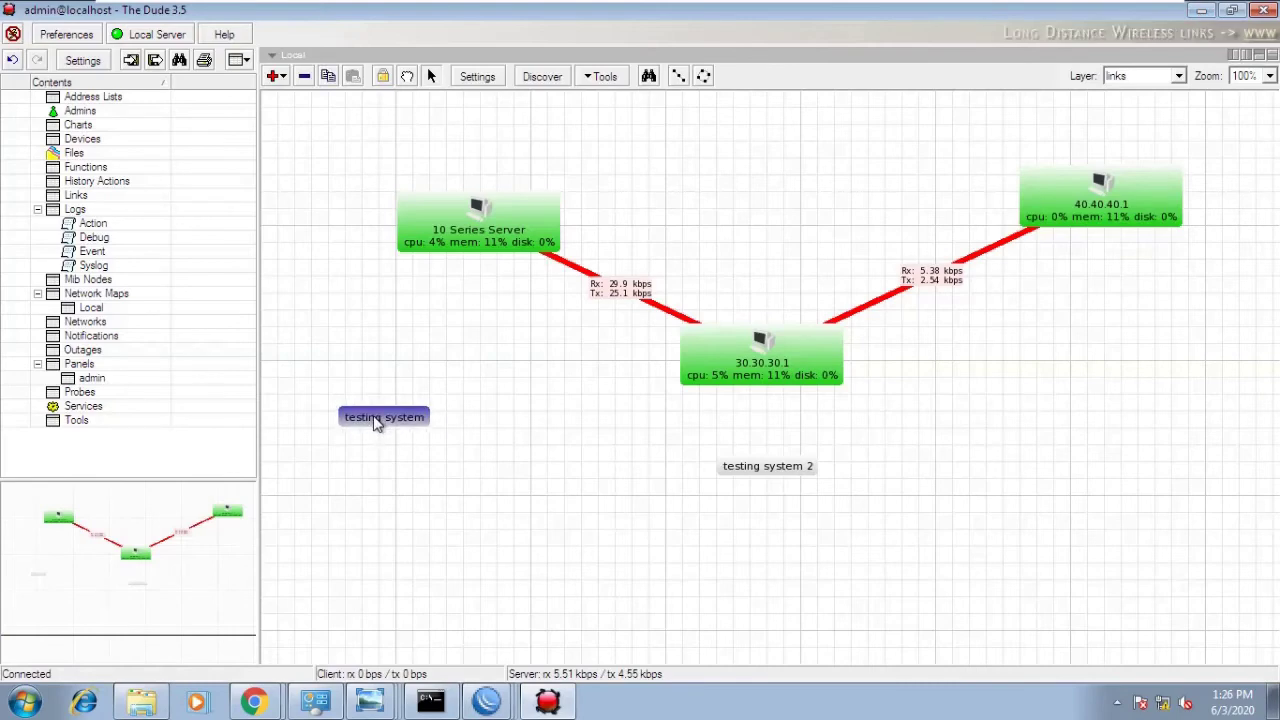
left_click(417, 490)
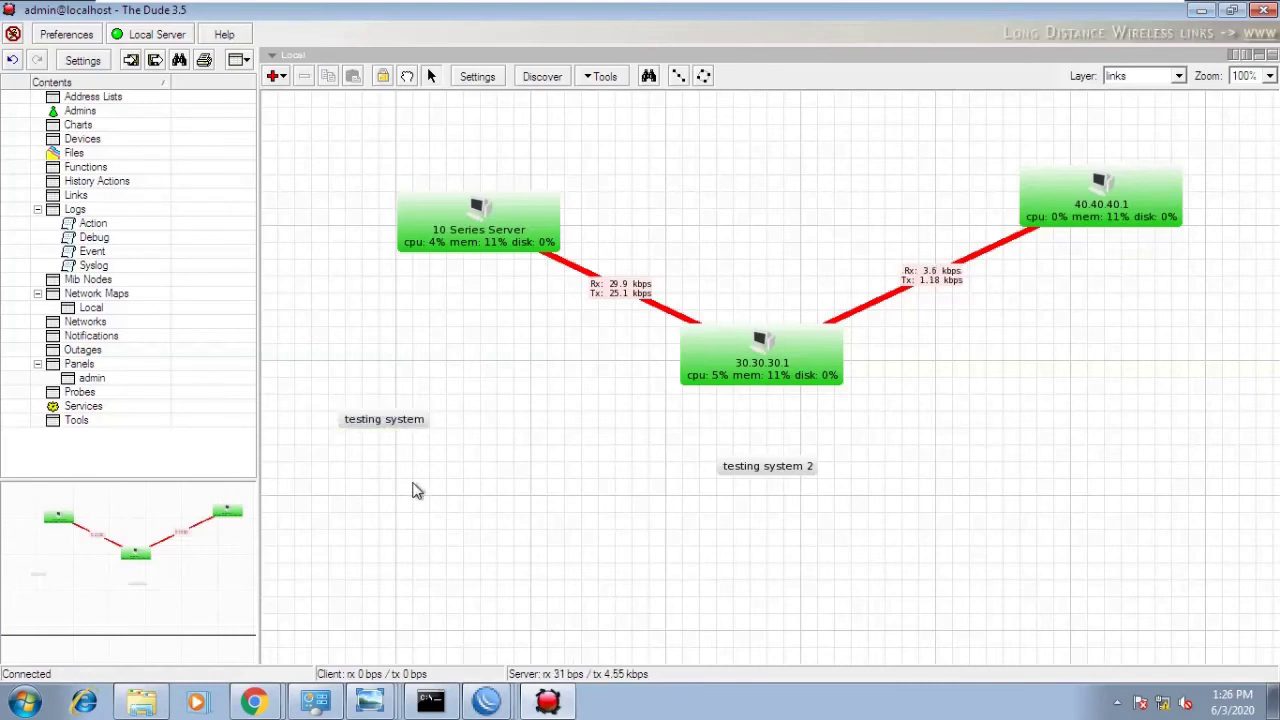
left_click(400, 422)
left_click(481, 423)
- Draw a new link from the testing system label to 10 Series Server
right_click(481, 423)
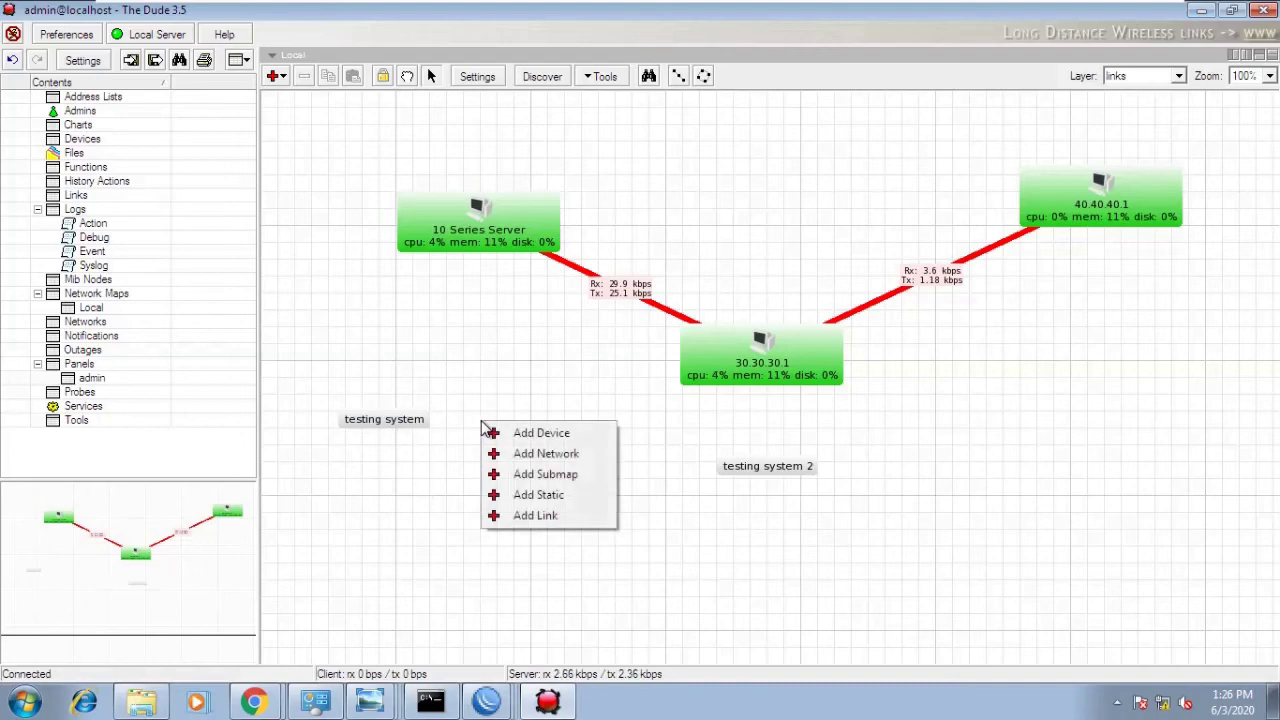
left_click(535, 515)
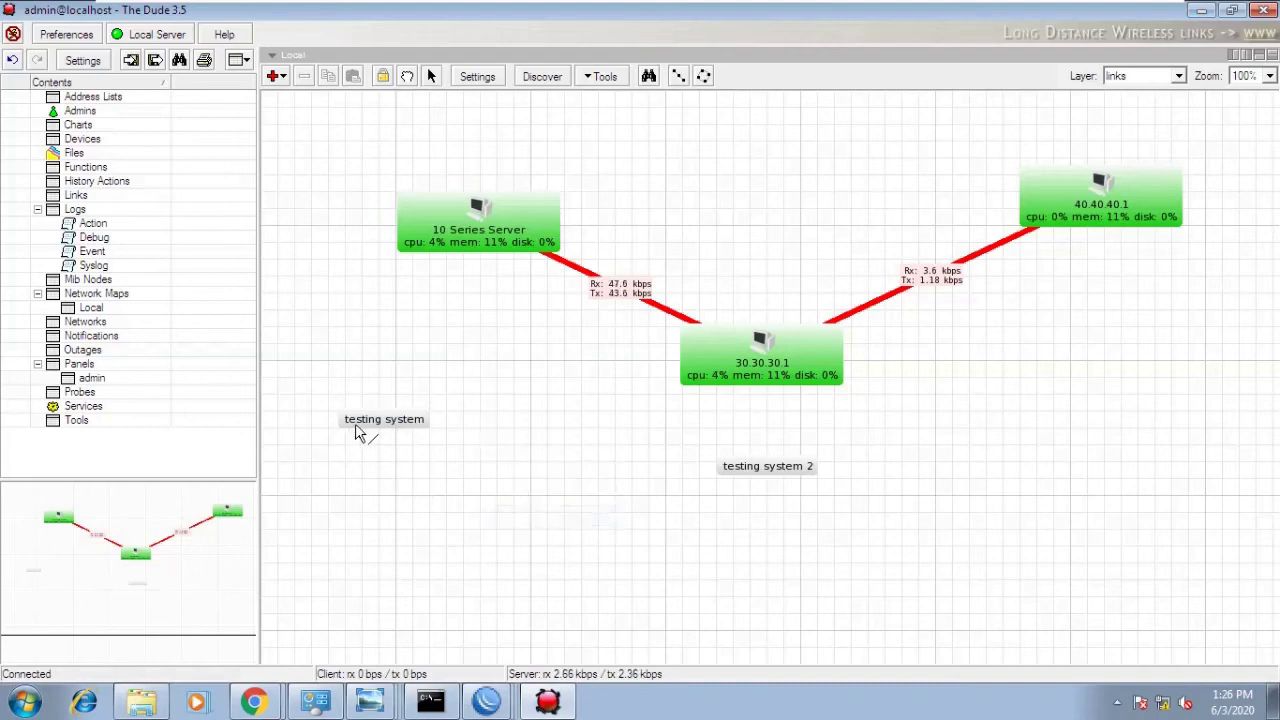
left_click_drag(366, 423, 430, 248)
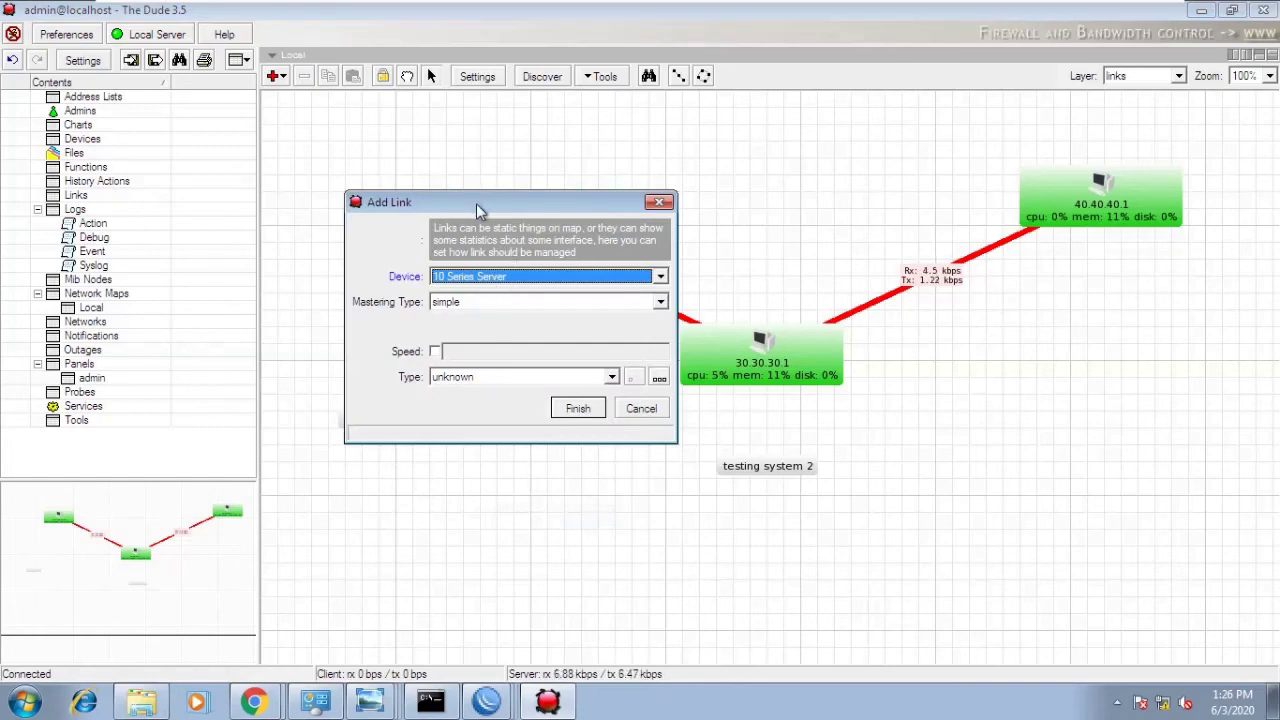
left_click_drag(478, 210, 753, 171)
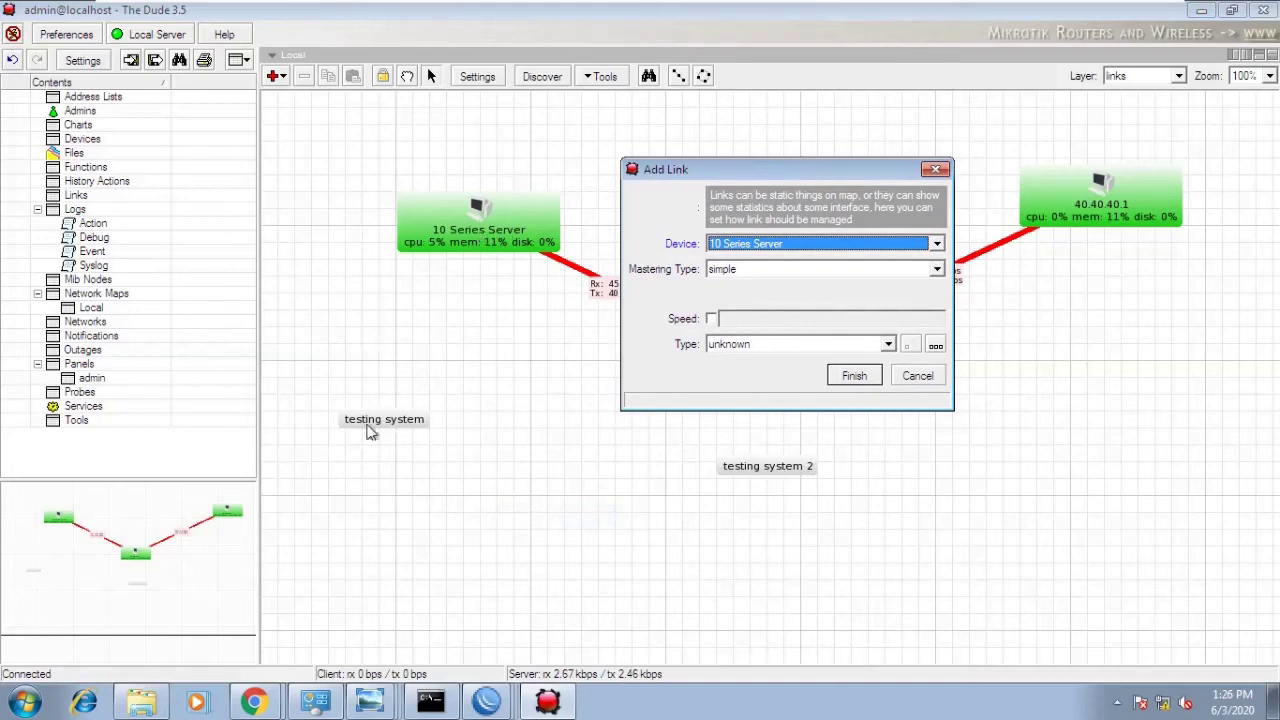
- Set the link to 10 Series Server, snmp on ether1, gigabit ethernet, and create it
left_click(807, 244)
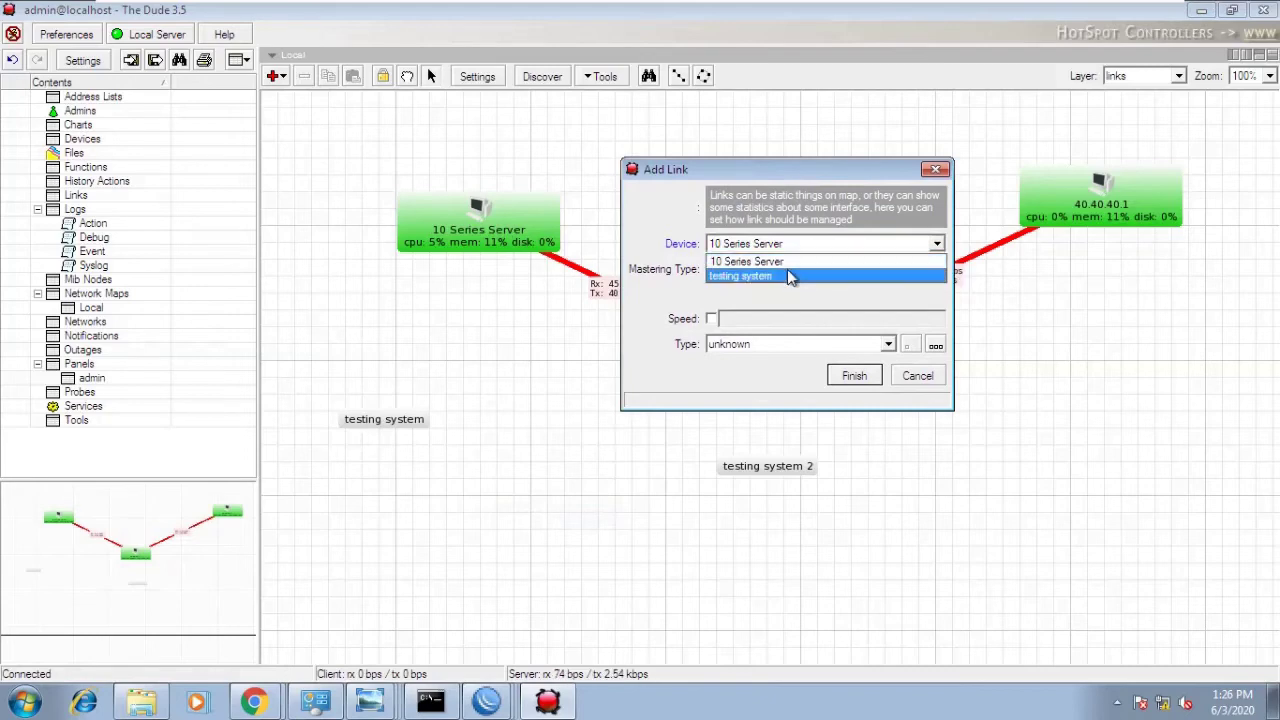
left_click(790, 262)
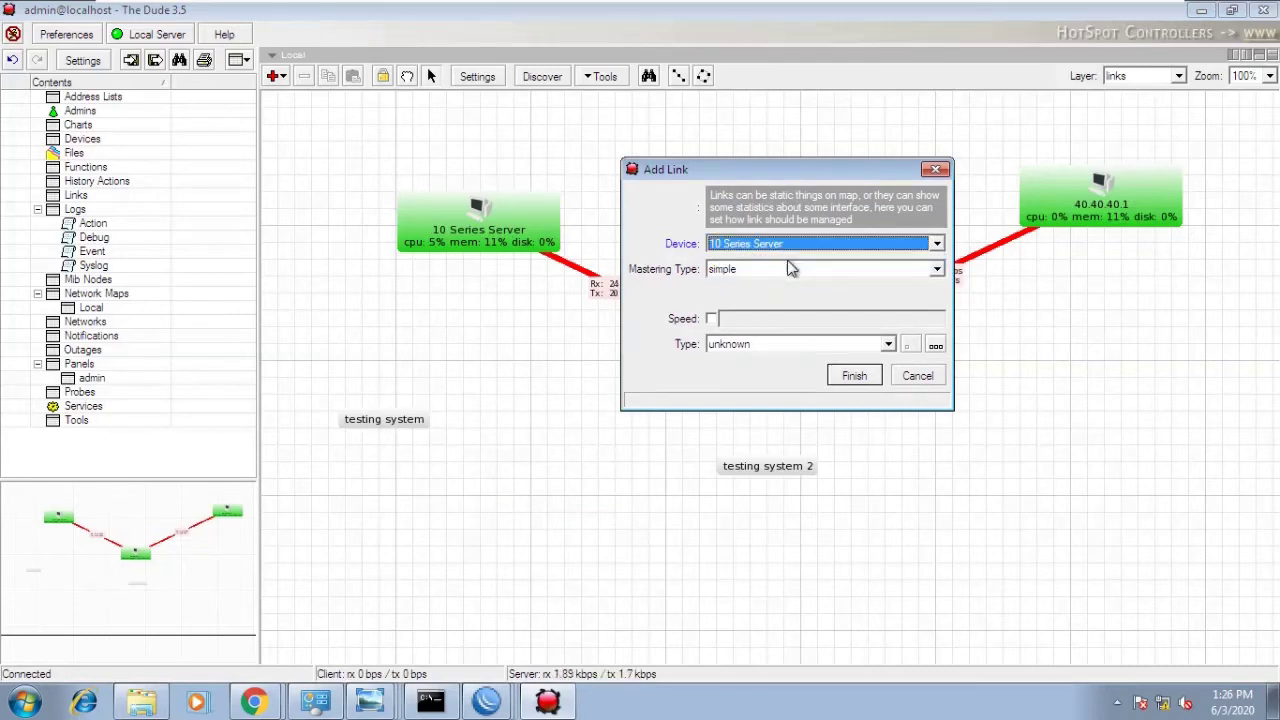
left_click(789, 270)
left_click(758, 298)
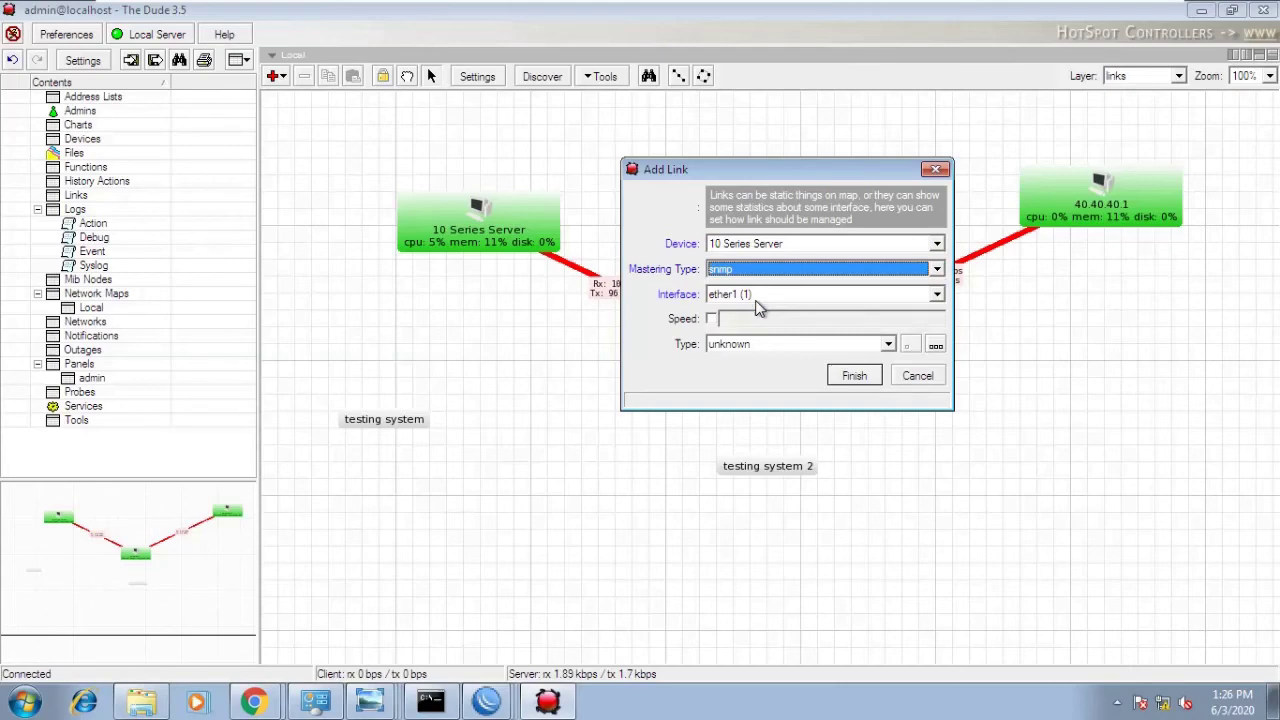
left_click(757, 296)
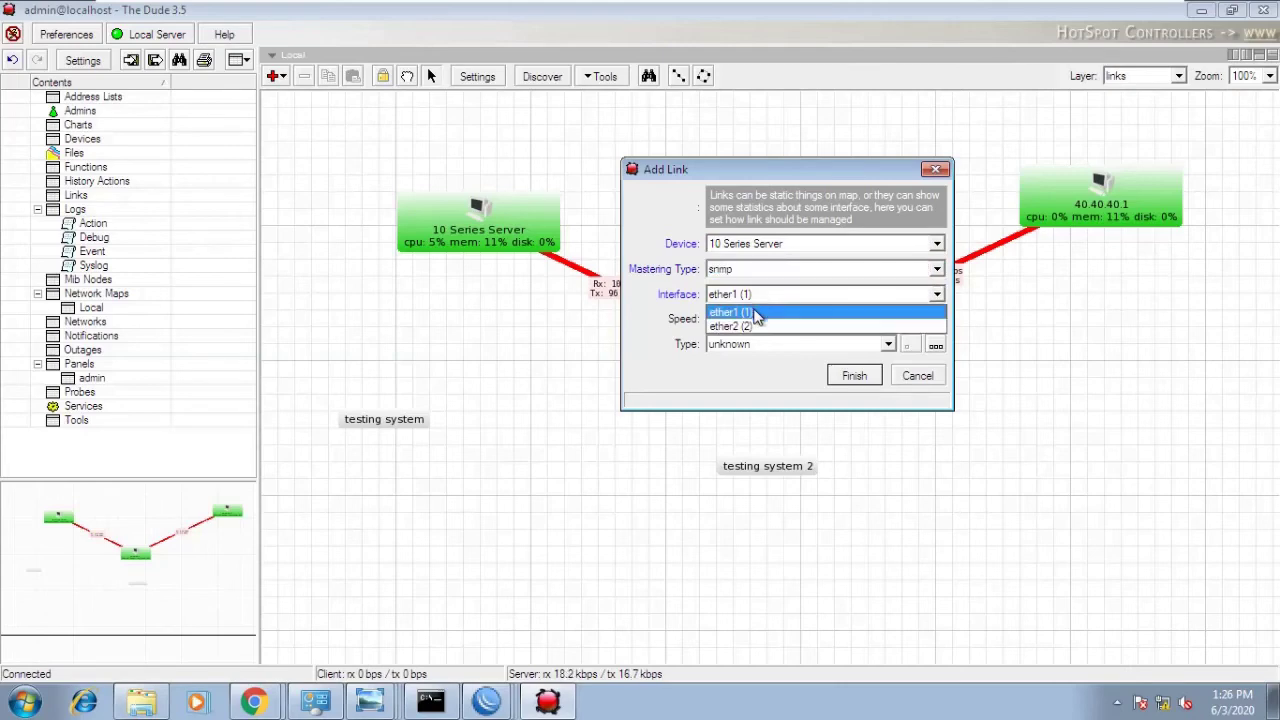
left_click(757, 313)
left_click(818, 346)
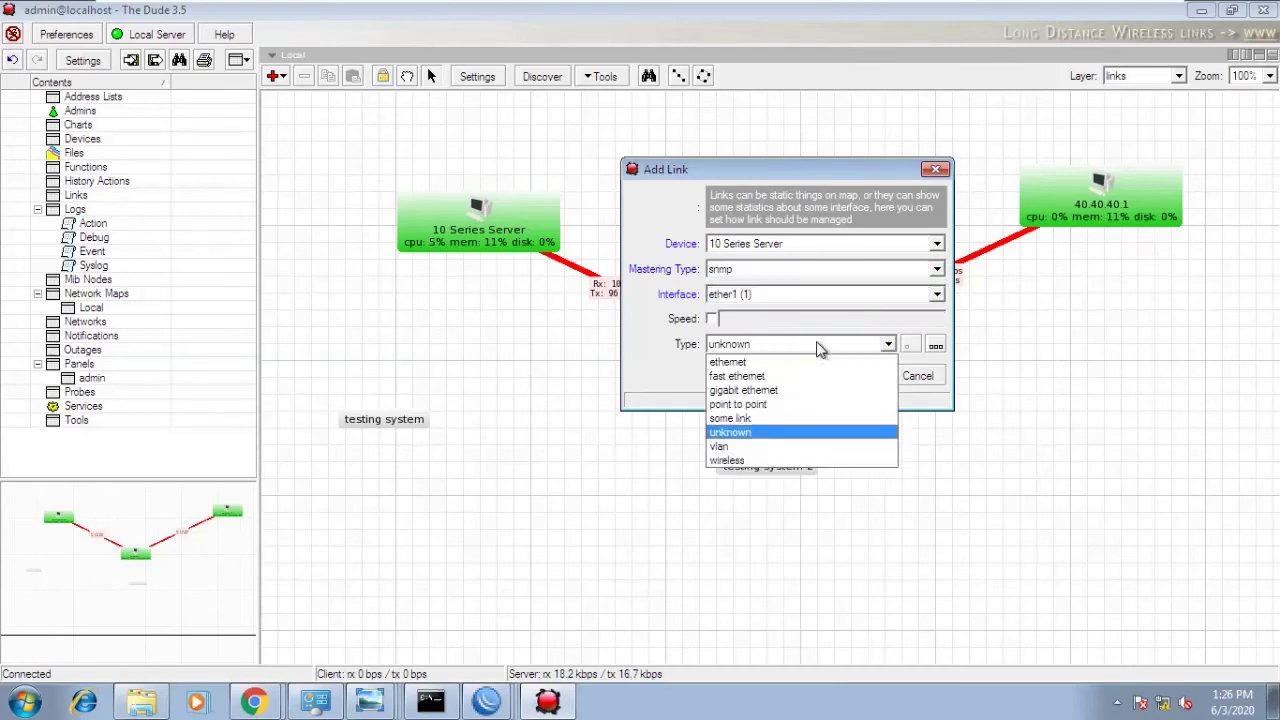
left_click(785, 390)
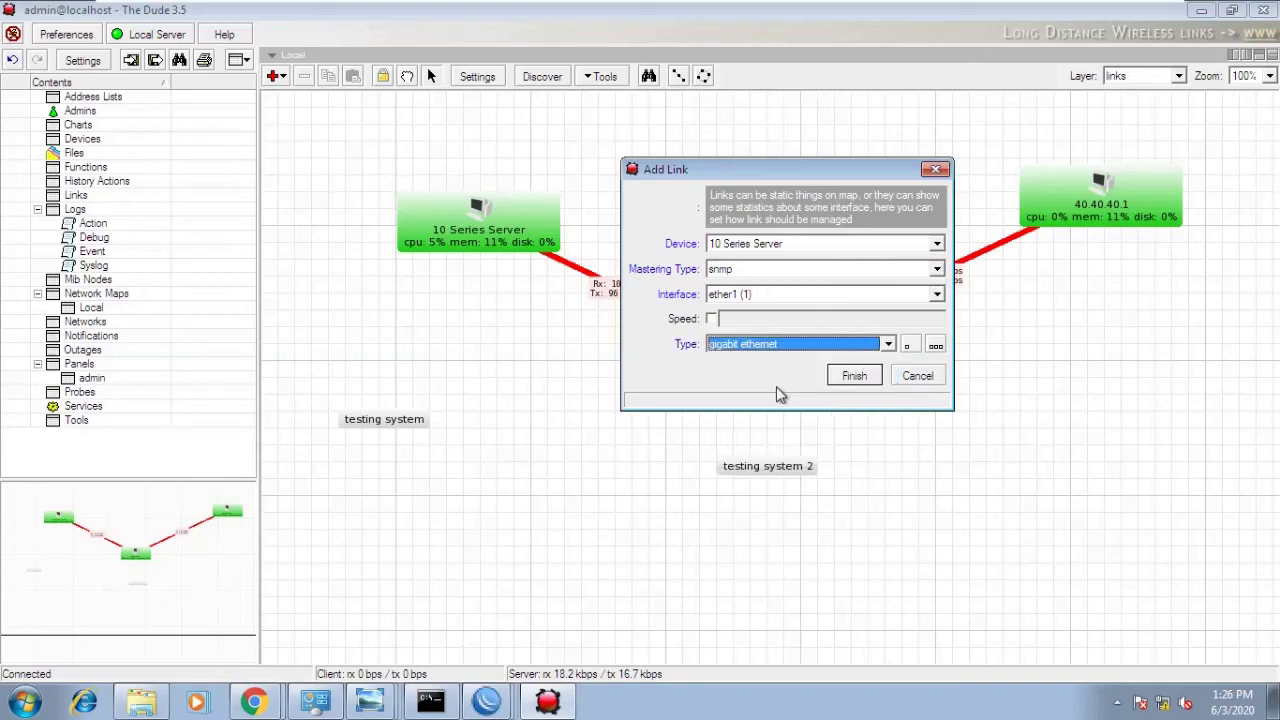
left_click(850, 377)
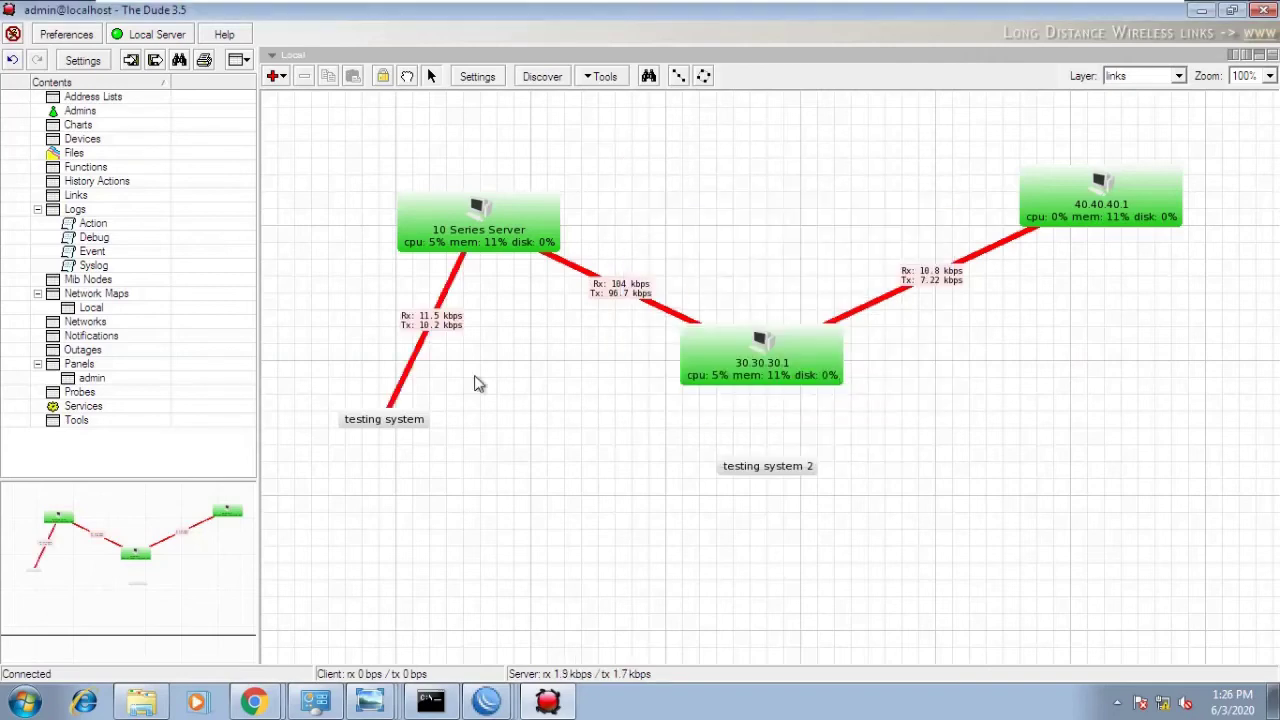
left_click(400, 395)
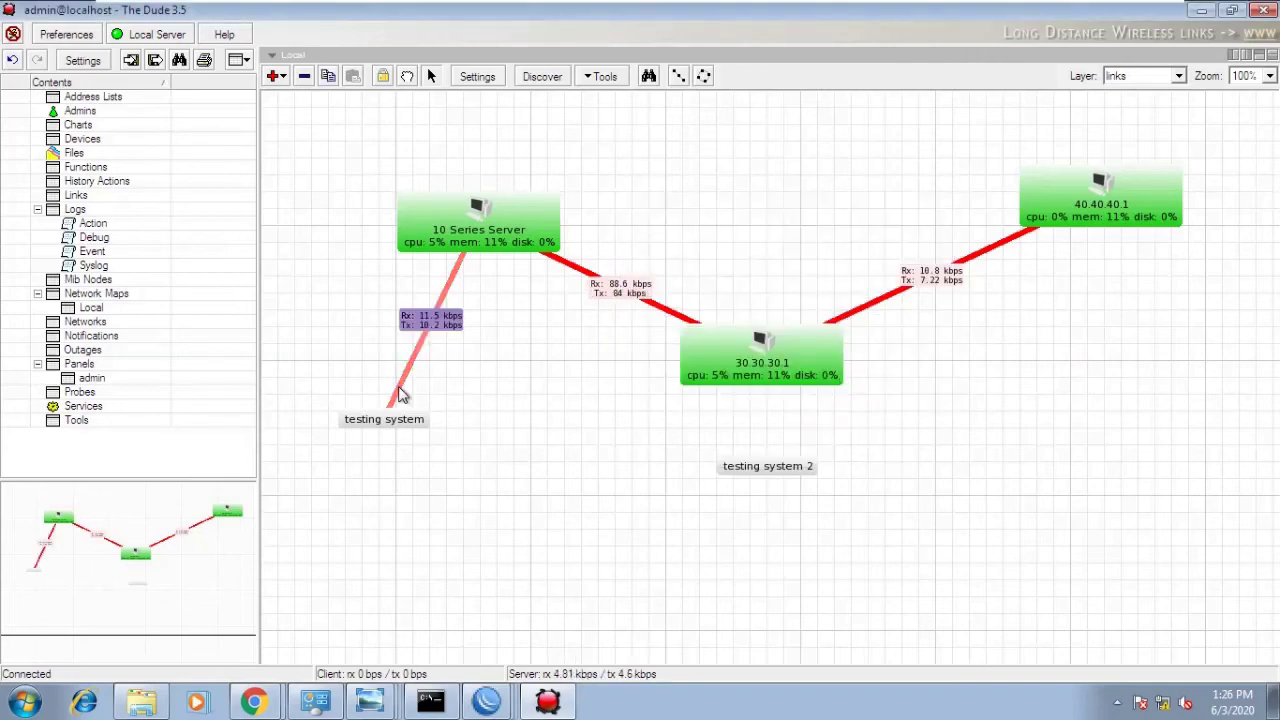
- Shift testing system slightly left and move testing system 2 under 40.40.40.1
left_click(388, 424)
left_click_drag(388, 428, 357, 418)
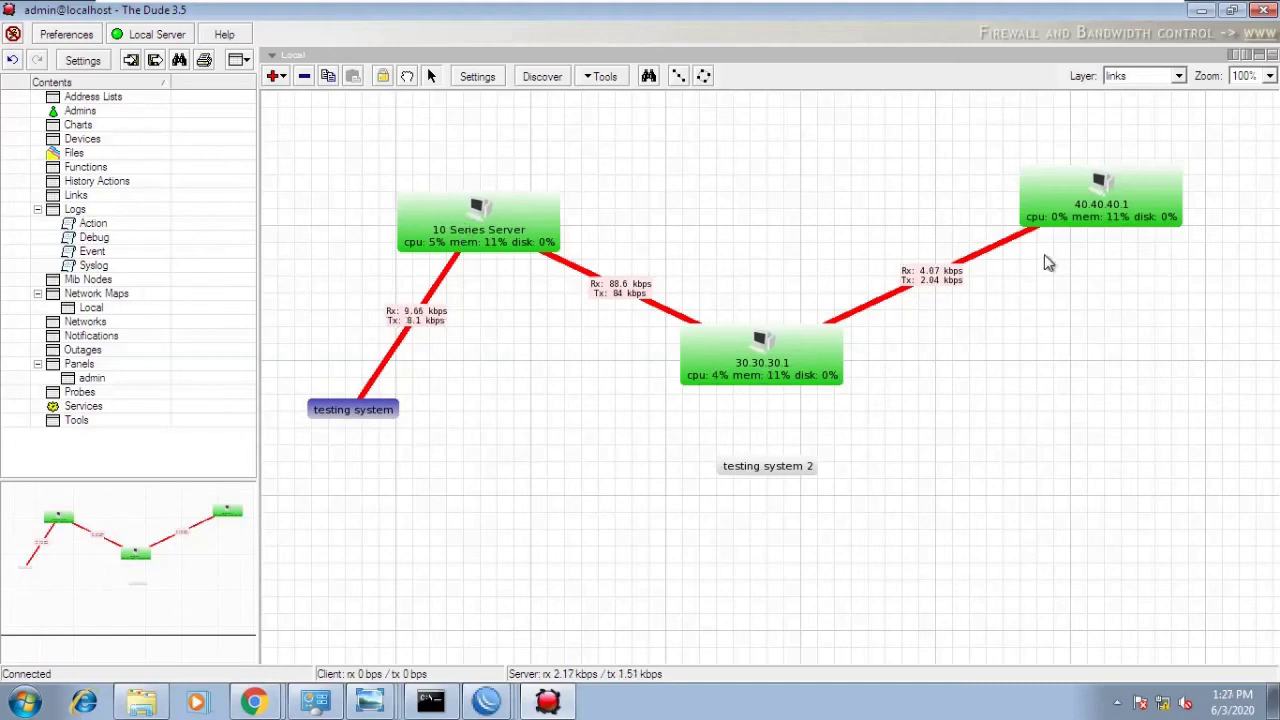
left_click_drag(755, 475, 1136, 390)
- Rename the label to 'testing system 2 40 system' and apply the change
double_click(1136, 390)
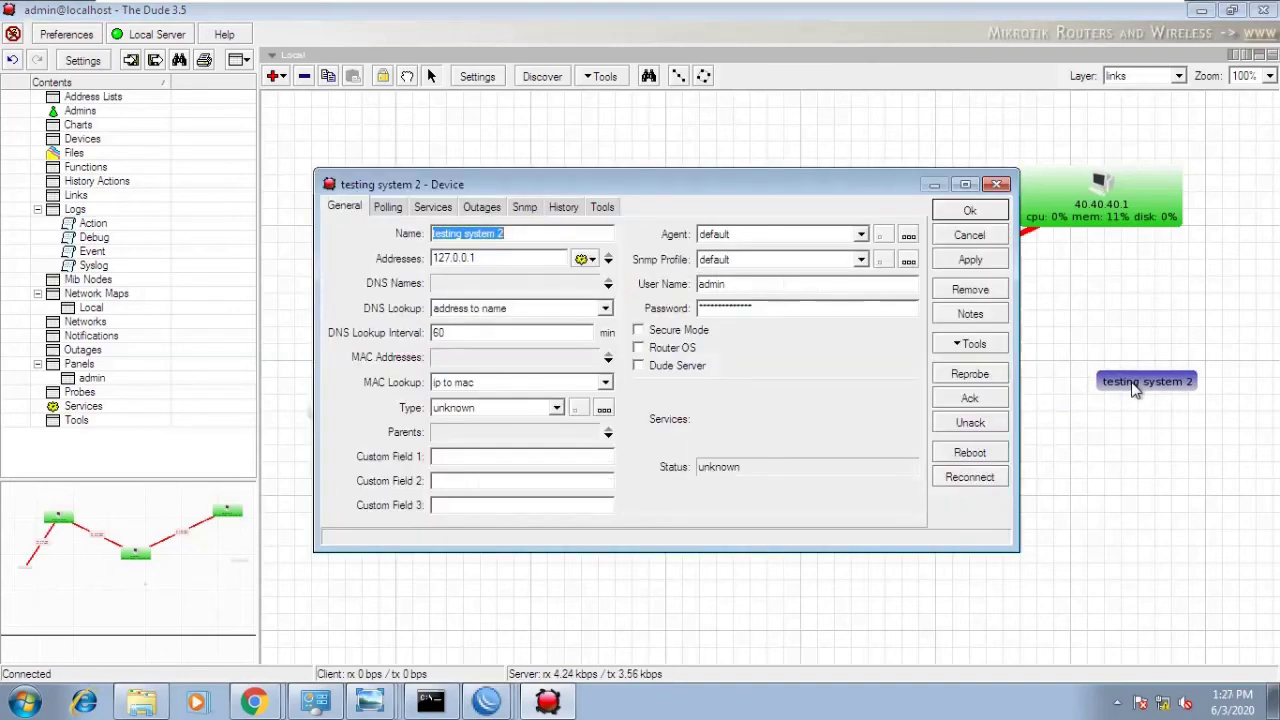
left_click(516, 237)
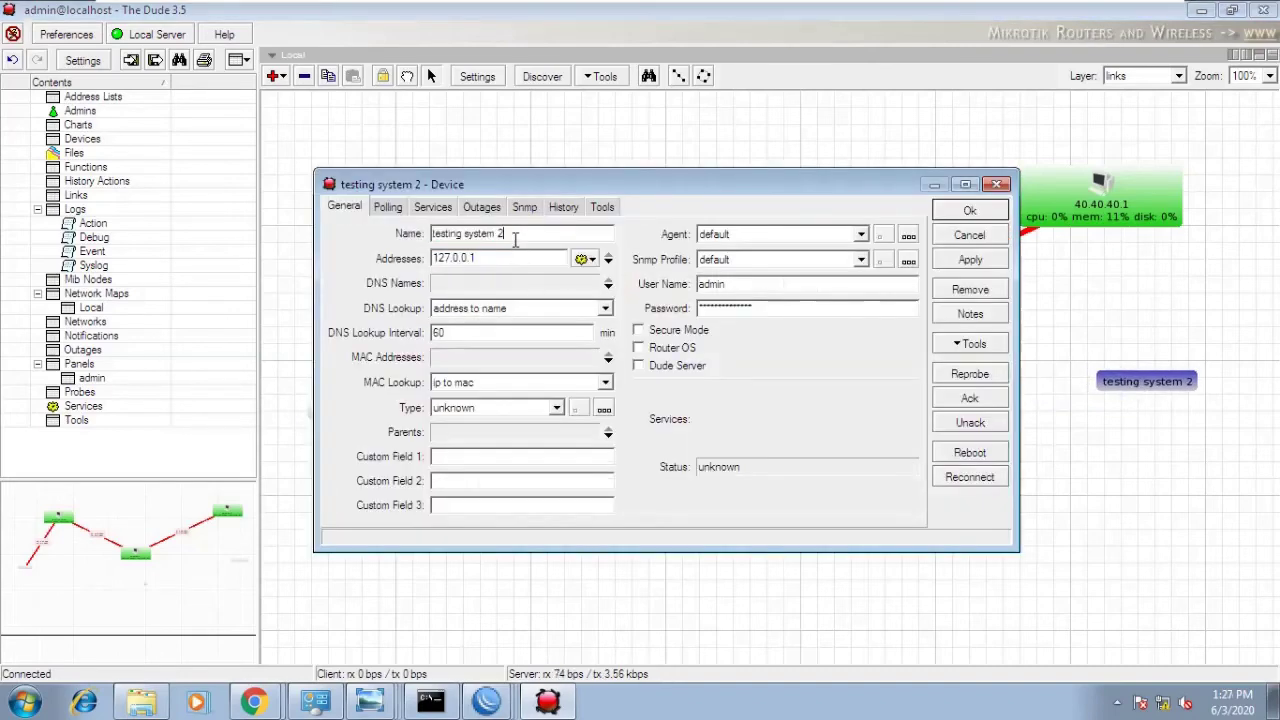
type("40 system")
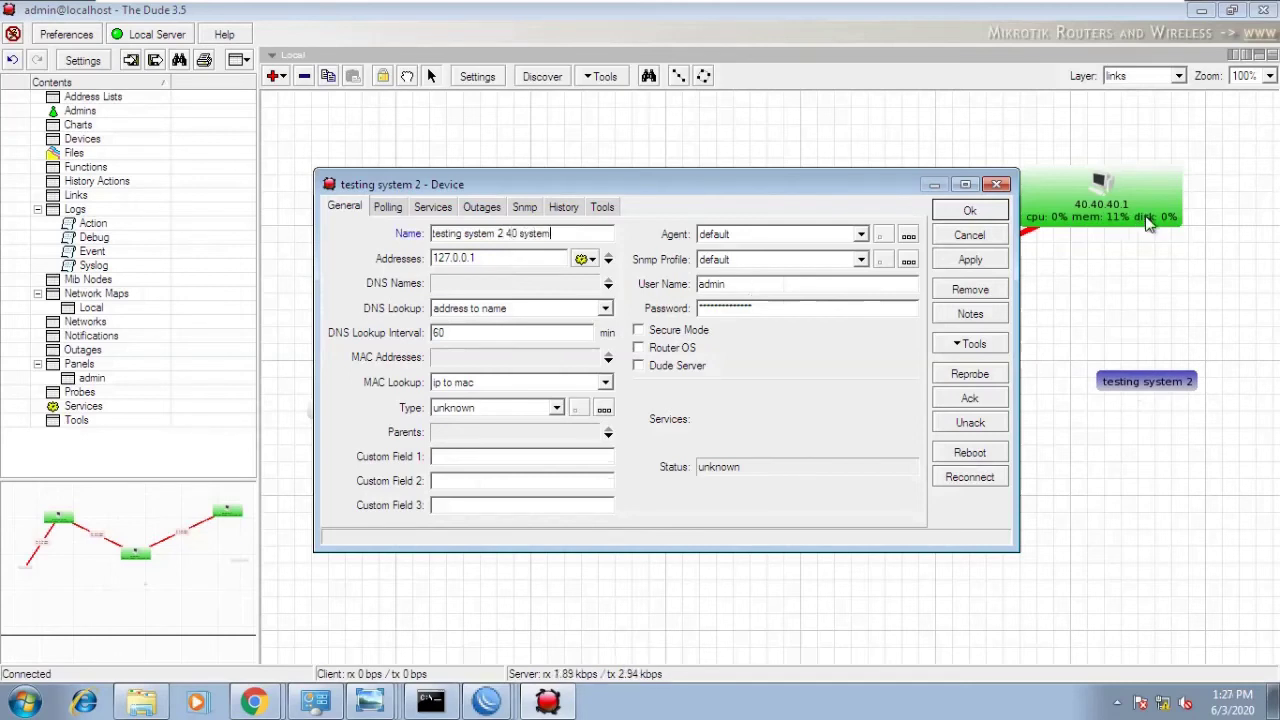
left_click(972, 261)
left_click(970, 212)
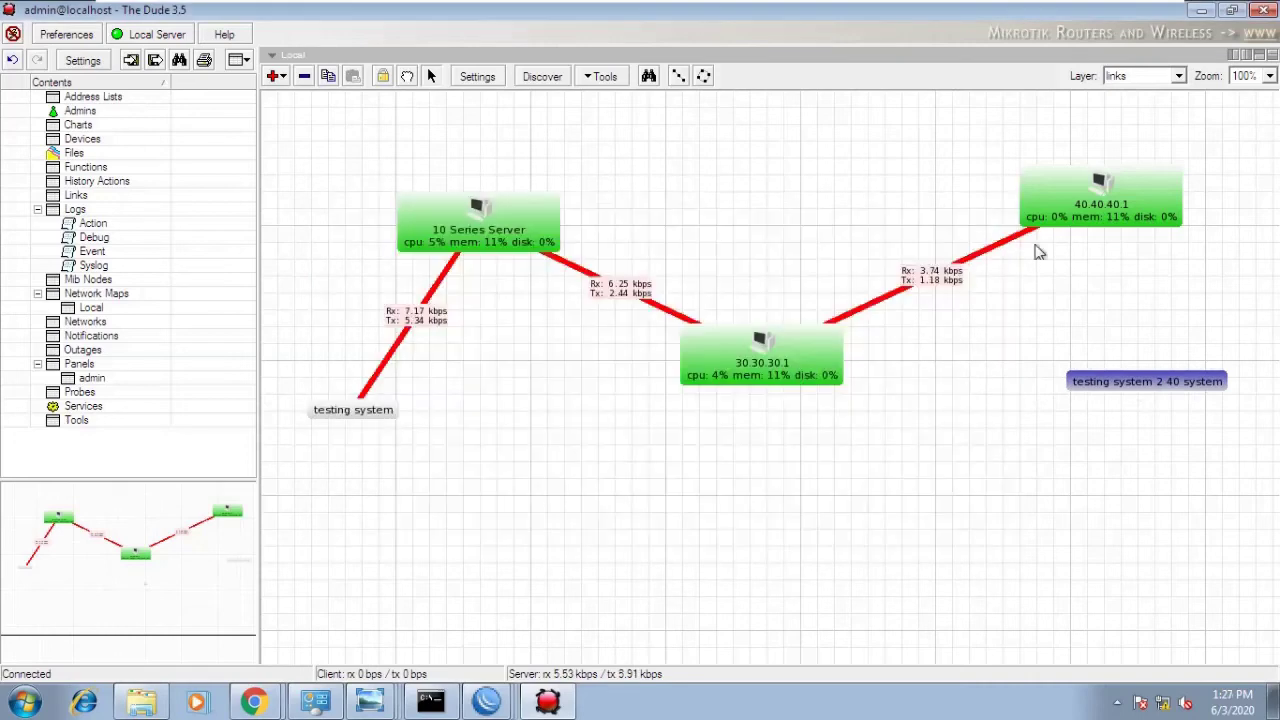
- Select the 40.40.40.1 router and look through its options on the map
right_click(1094, 291)
left_click(1100, 220)
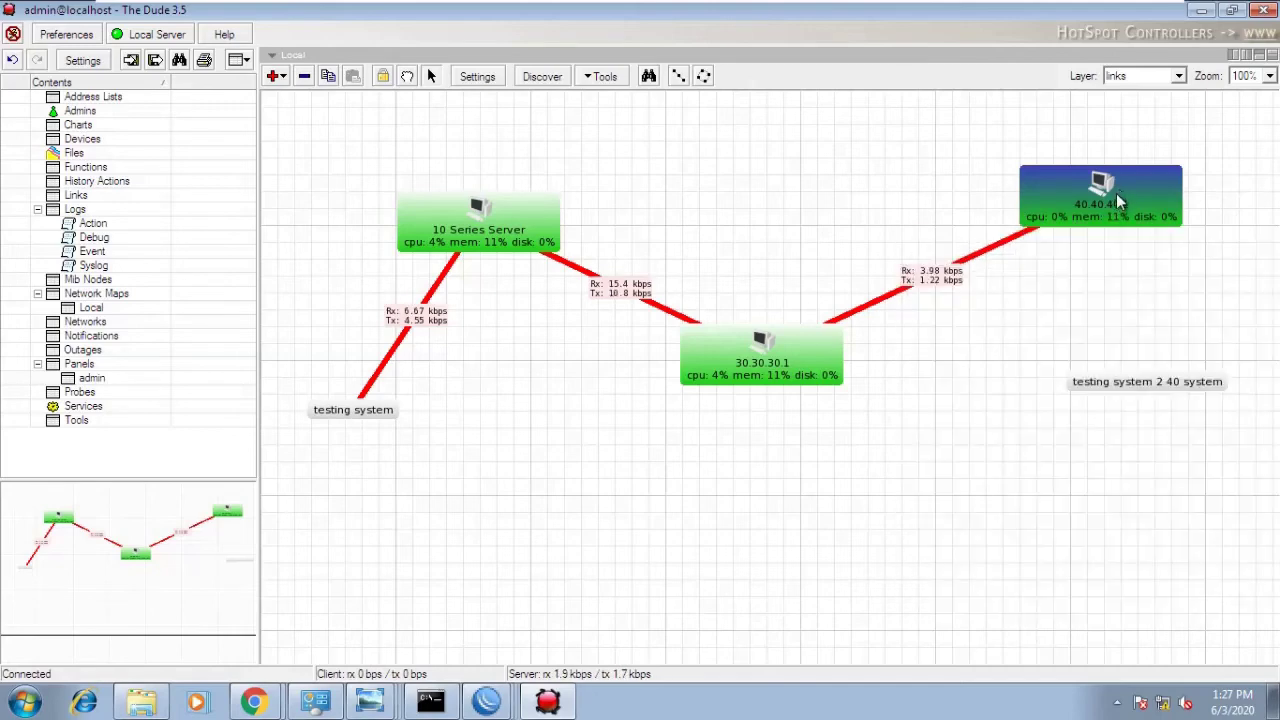
right_click(1120, 201)
left_click(1089, 277)
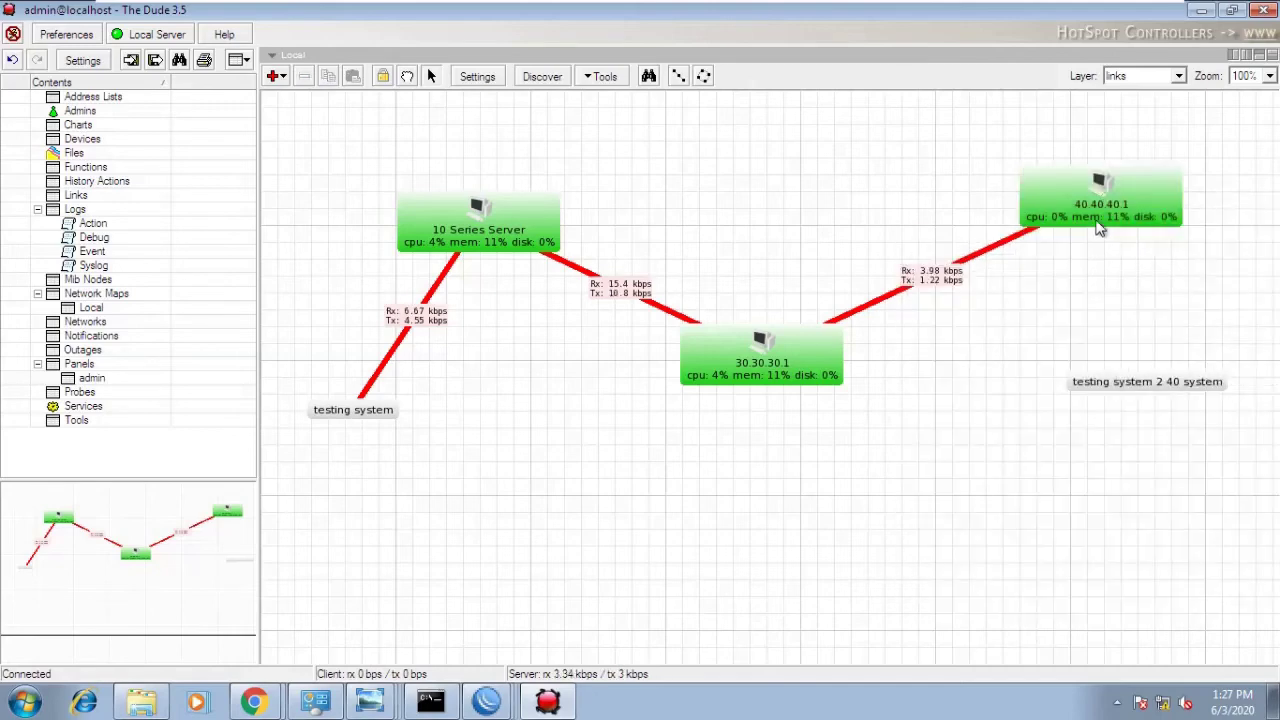
mouse_move(1100, 222)
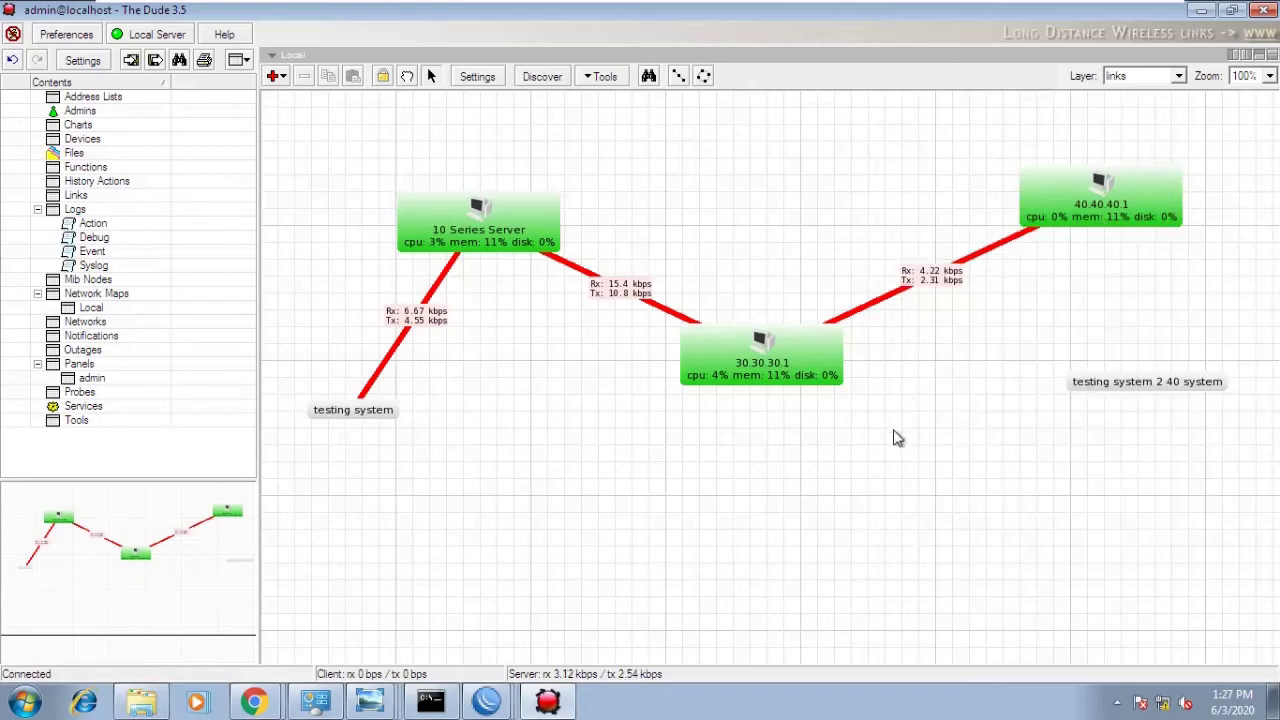
mouse_move(793, 10)
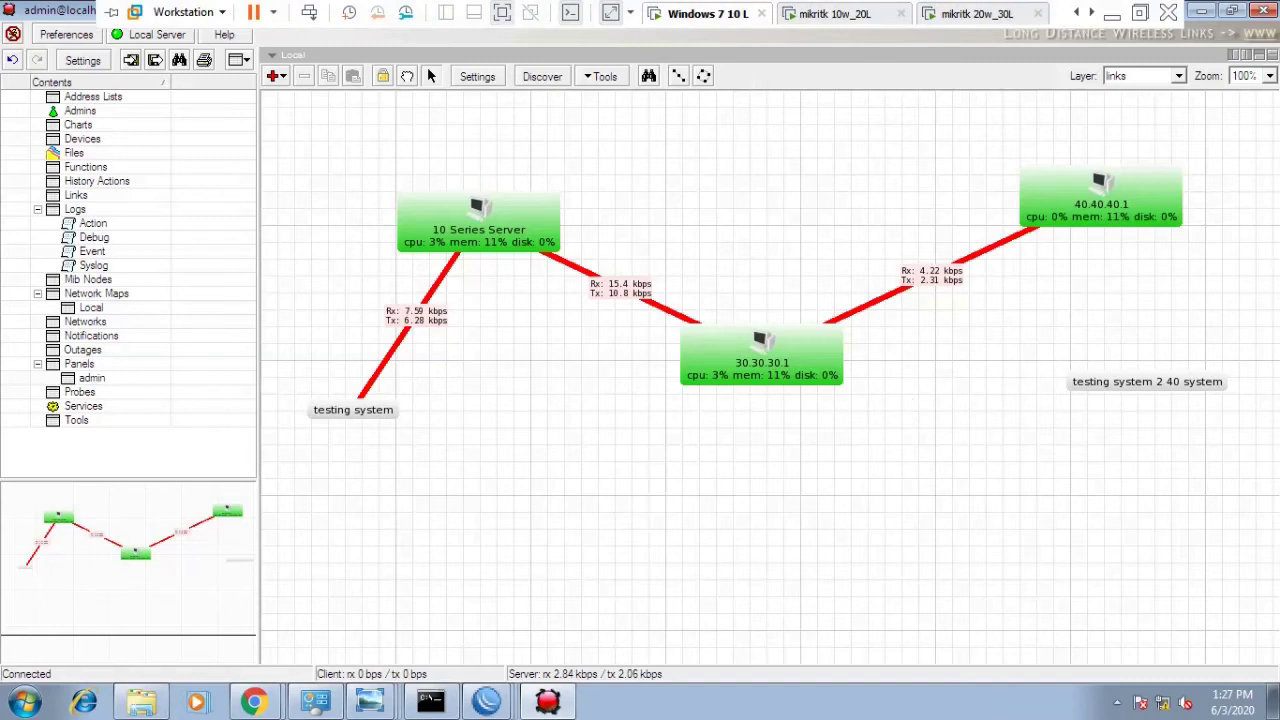
scroll(793, 10, "down", 1)
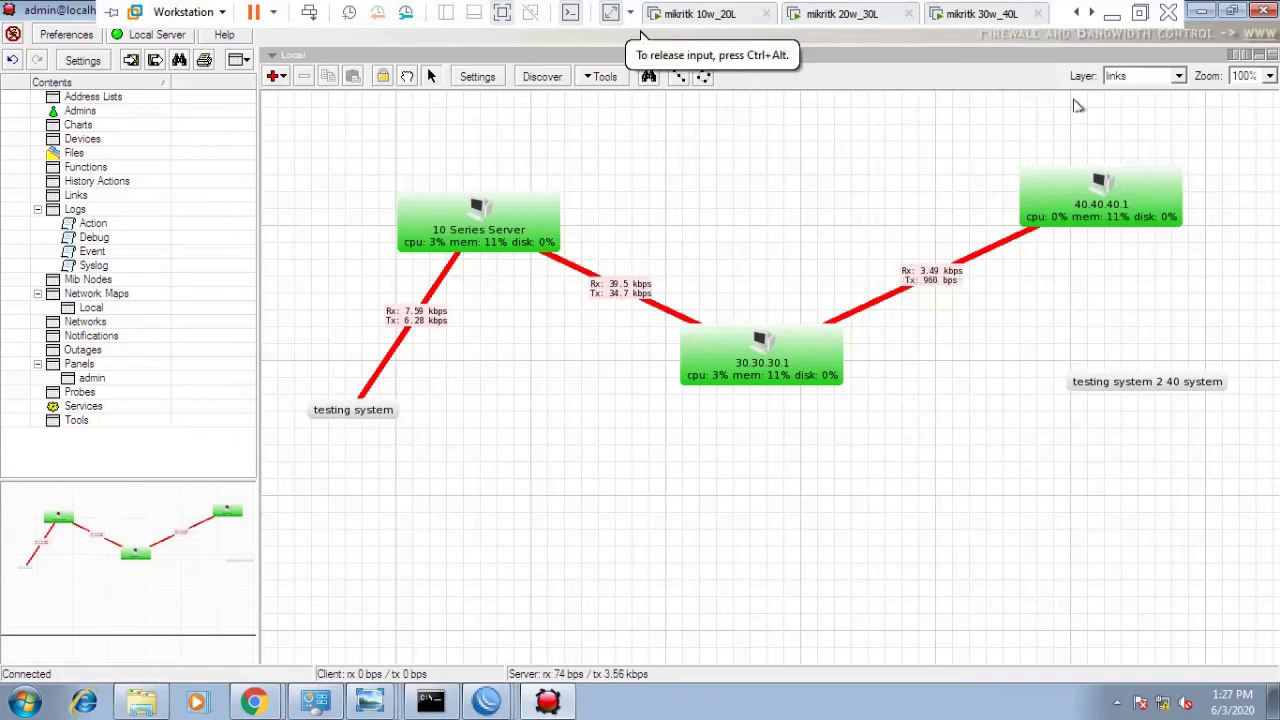
- Add a gigabit ethernet link from 40.40.40.1 to the label, monitored via snmp on ether2
right_click(1097, 268)
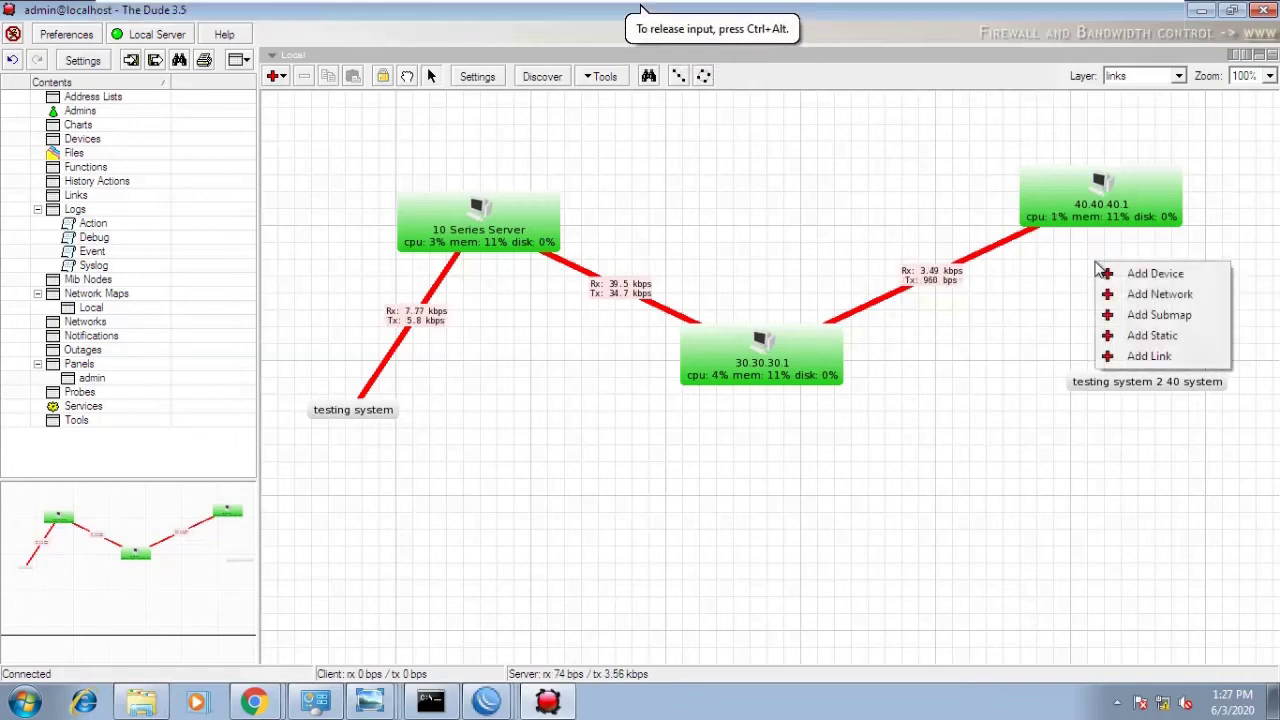
left_click(1132, 358)
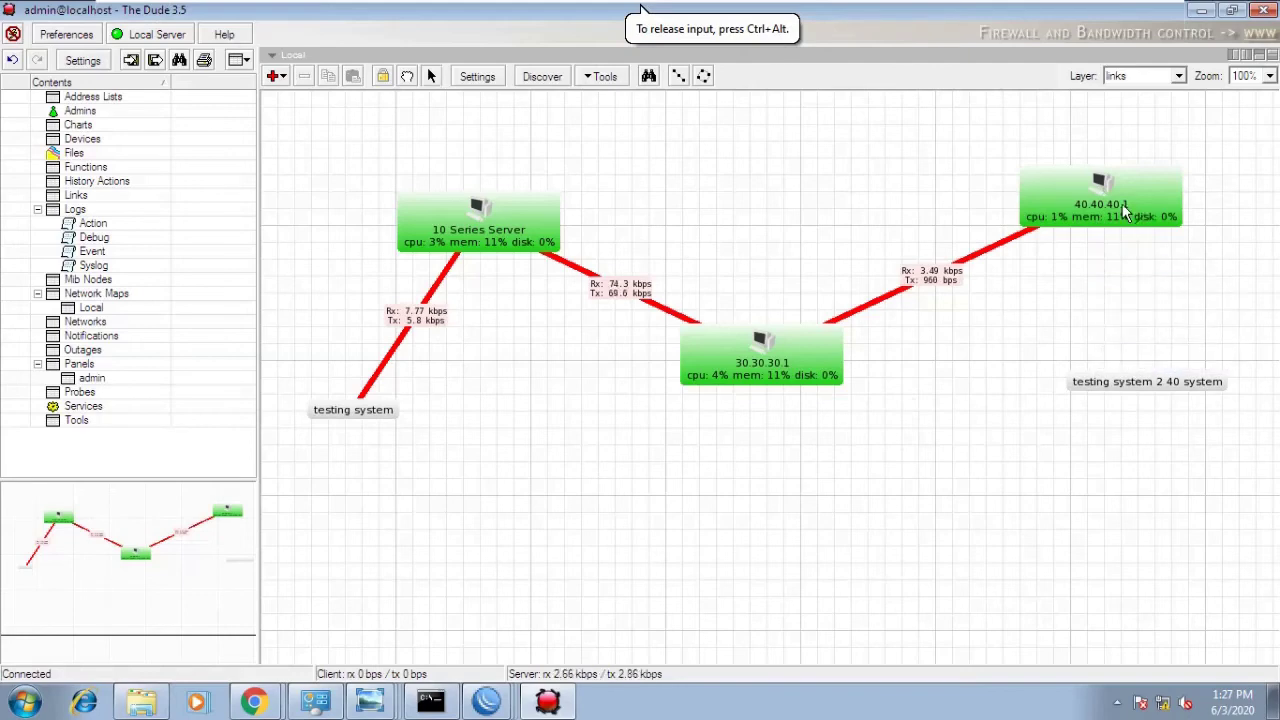
left_click_drag(1127, 225, 1127, 390)
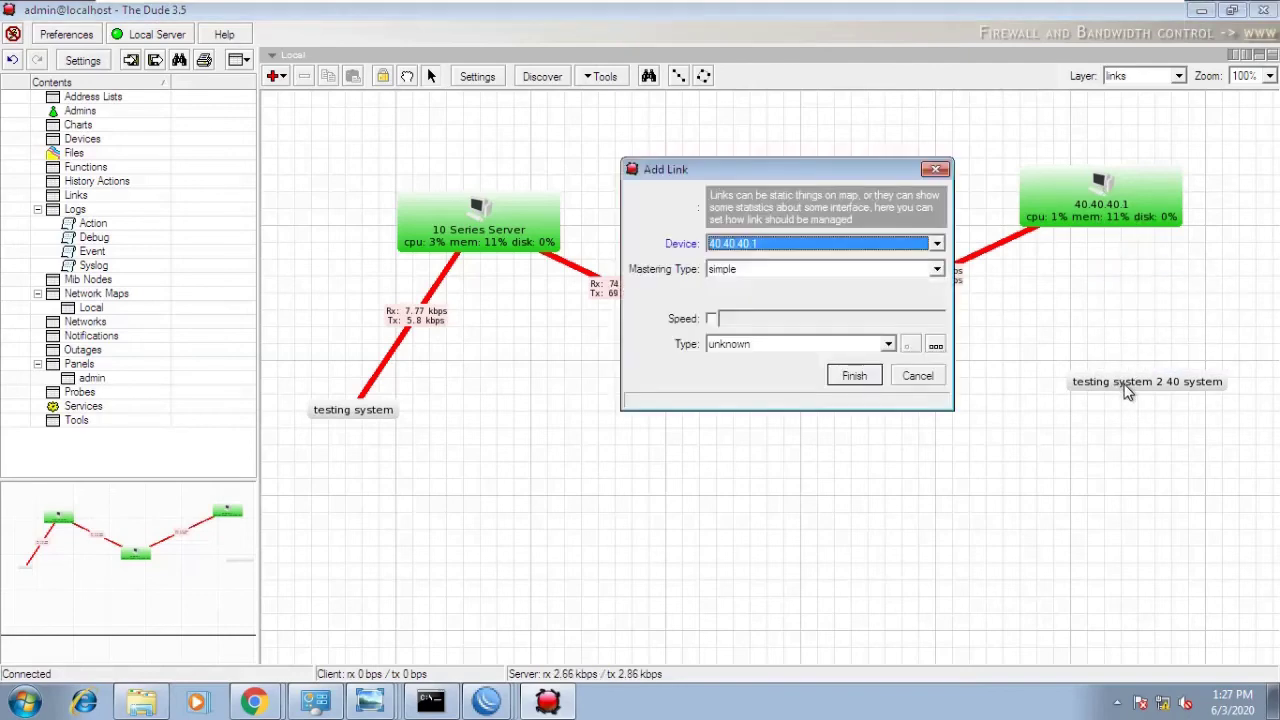
left_click(785, 270)
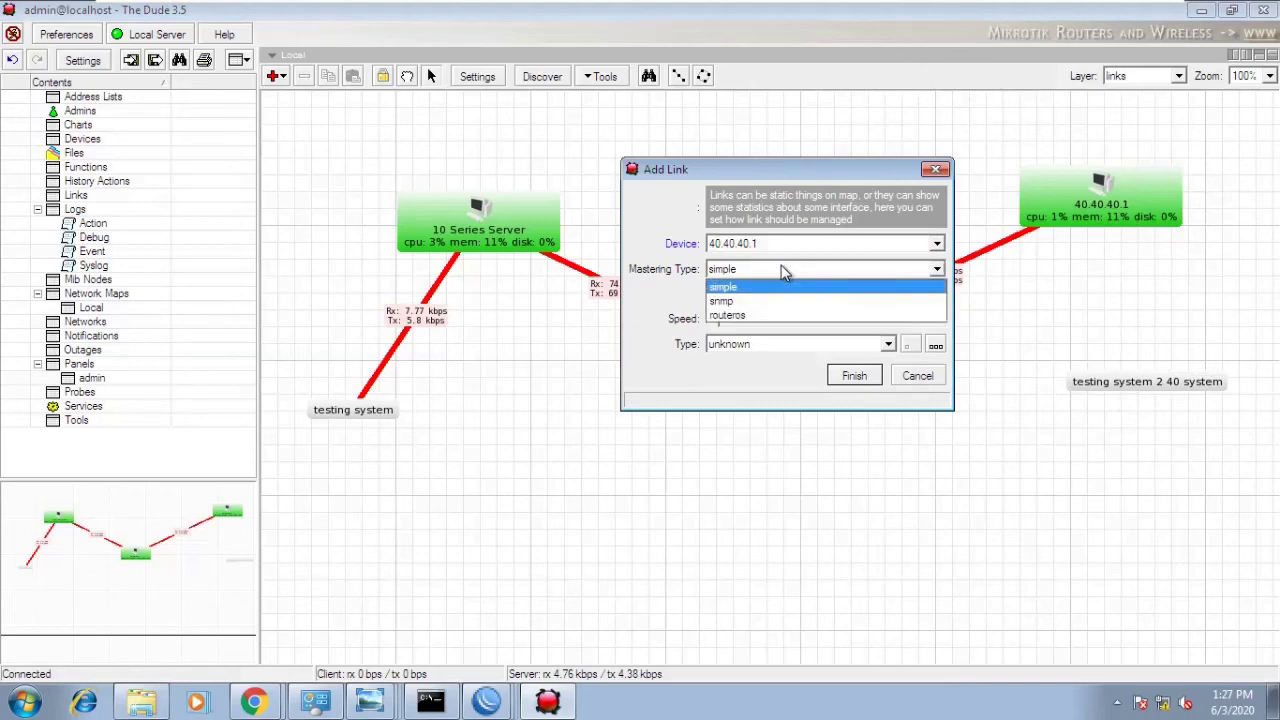
left_click(762, 303)
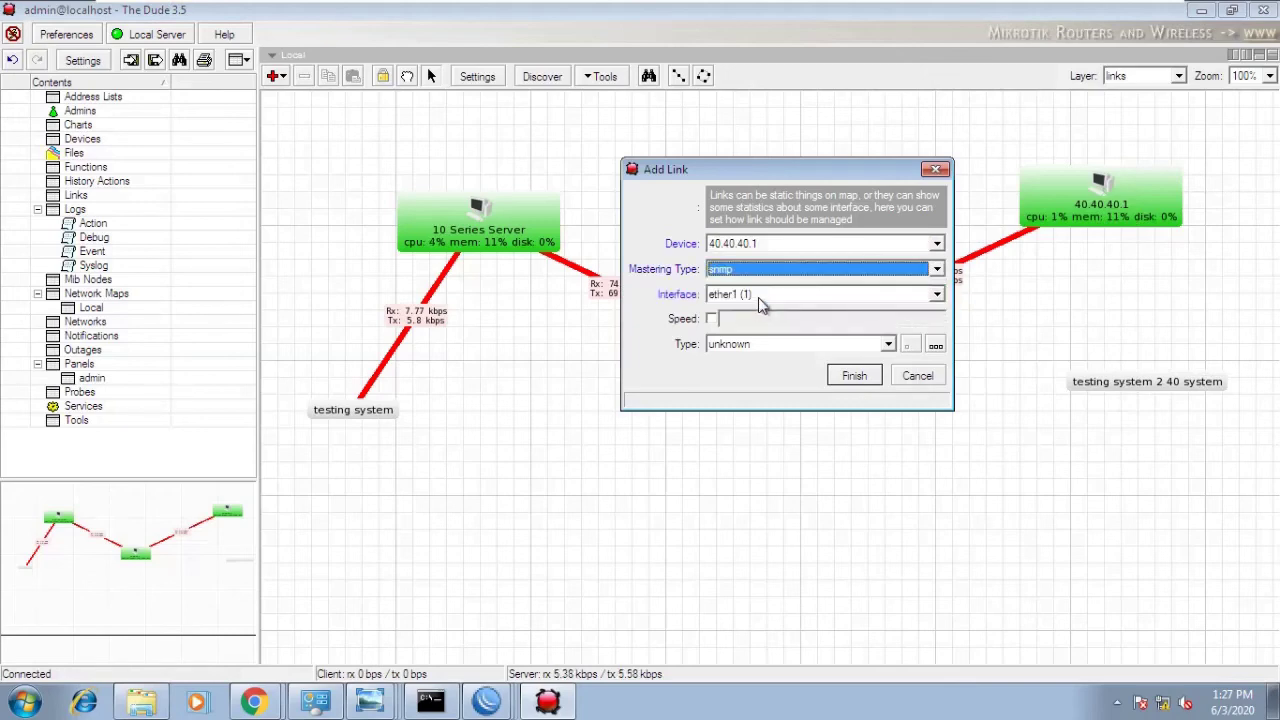
left_click(762, 296)
left_click(753, 333)
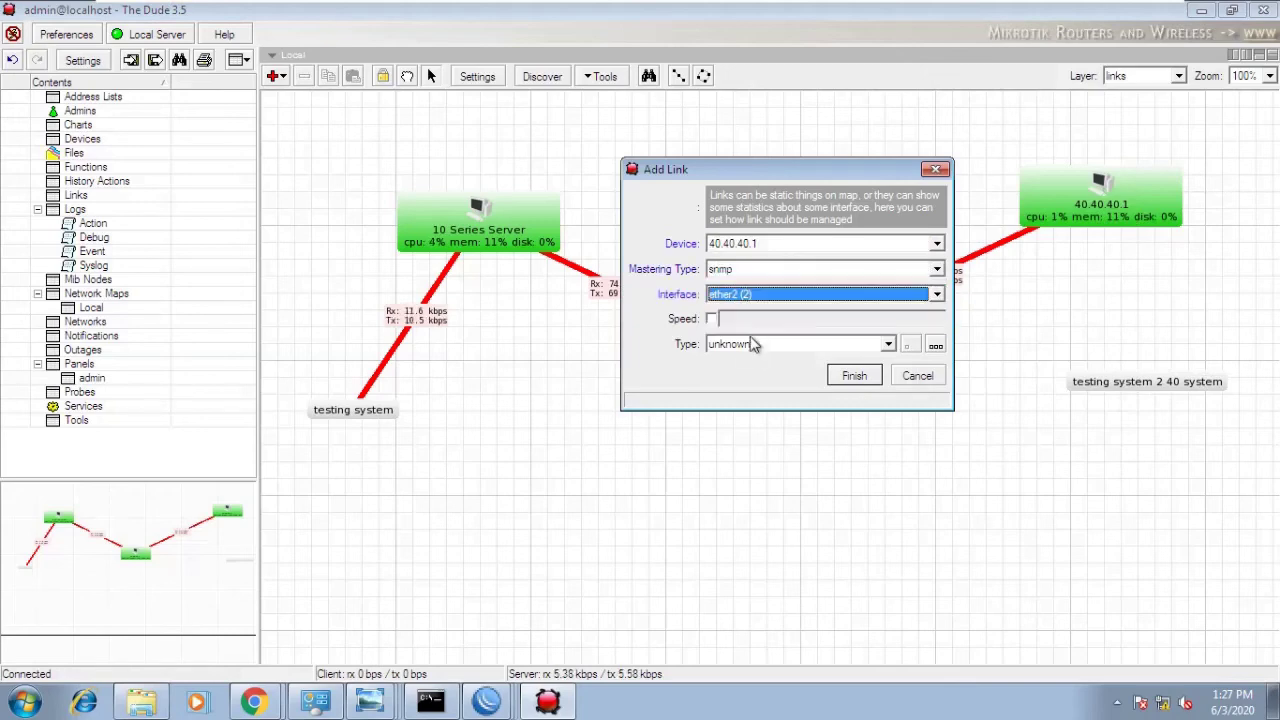
left_click(756, 344)
left_click(745, 390)
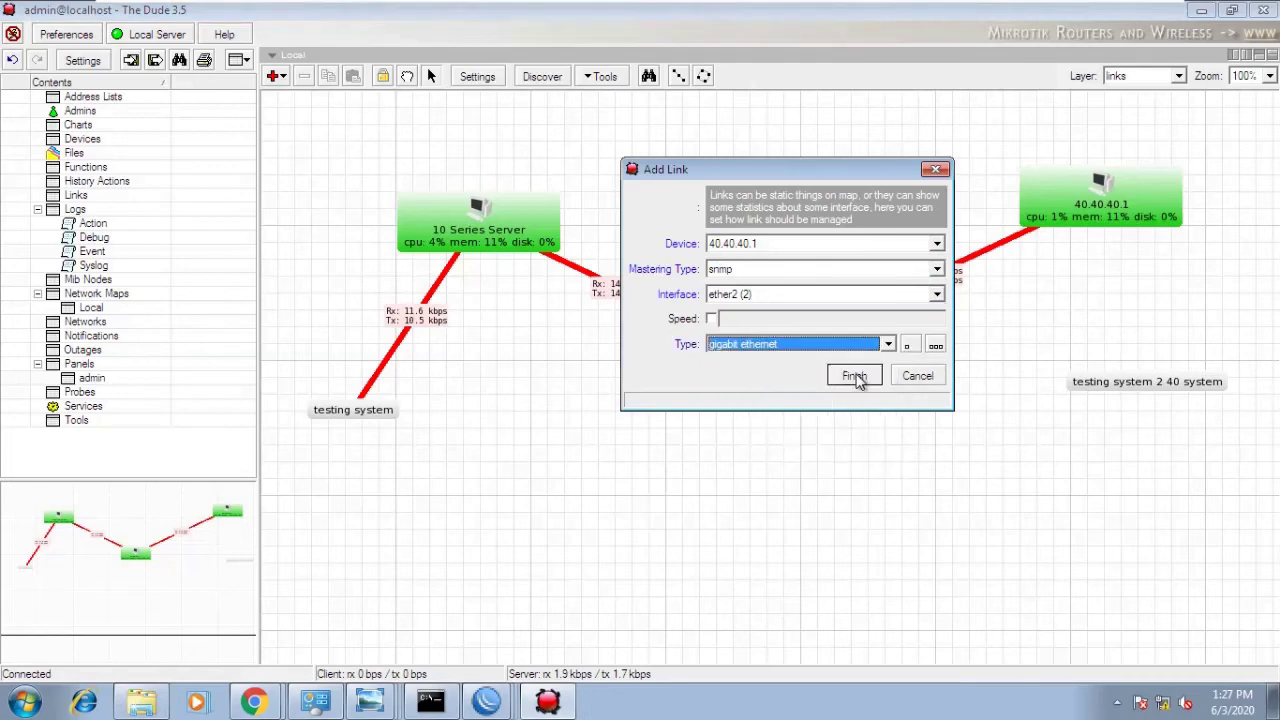
left_click(864, 381)
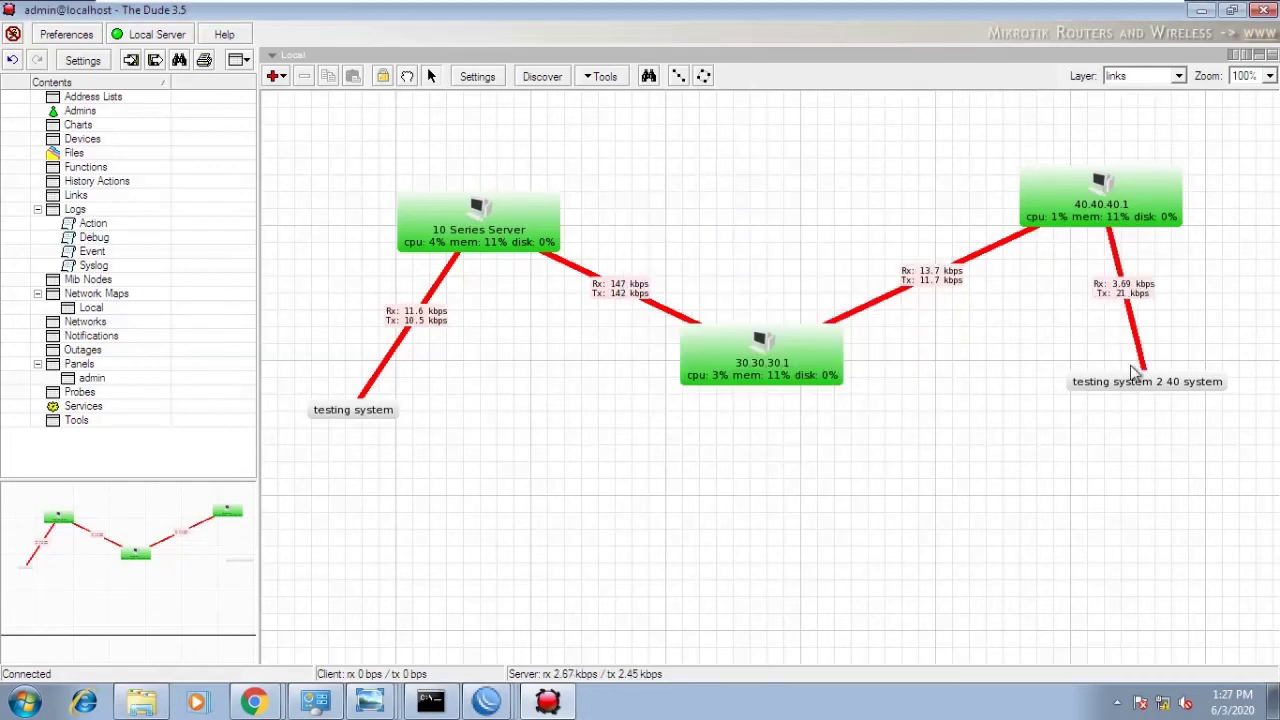
left_click(352, 415)
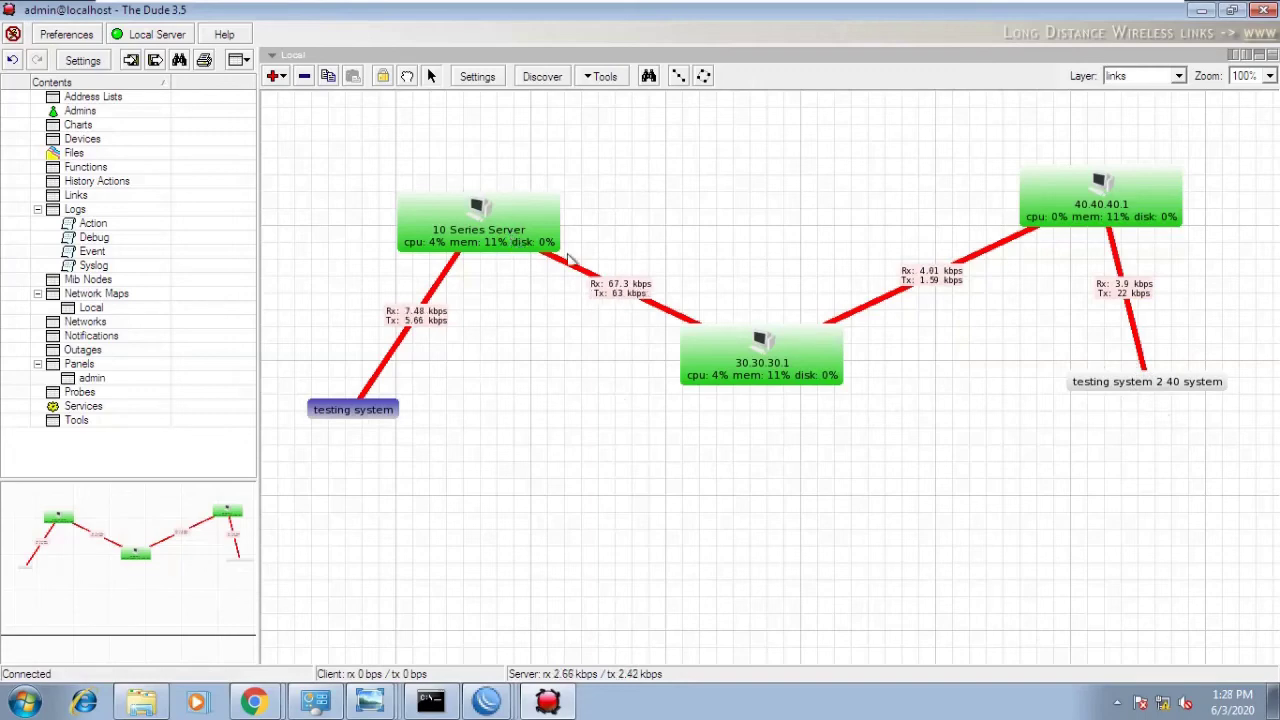
- Check the 30.30.30.1, 40.40.40.1 and label nodes, then switch to the 10.10.10.1 WinBox session
left_click(763, 361)
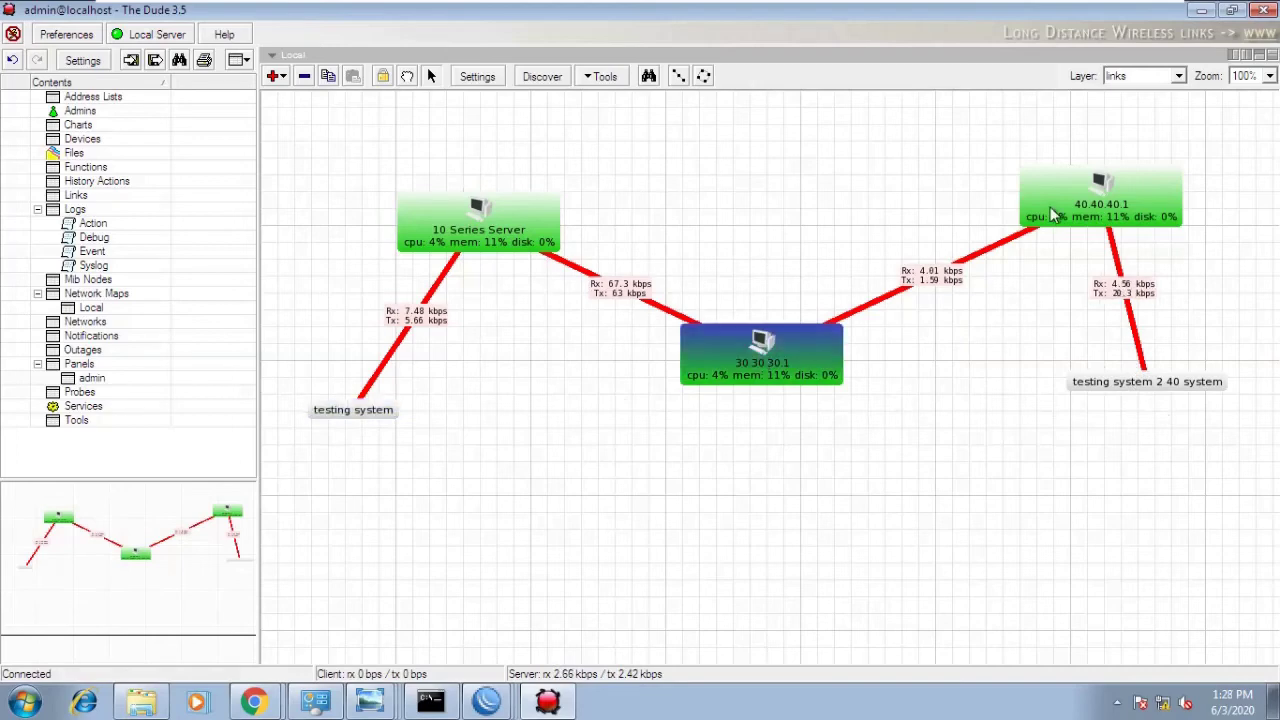
left_click(1052, 210)
left_click(1147, 385)
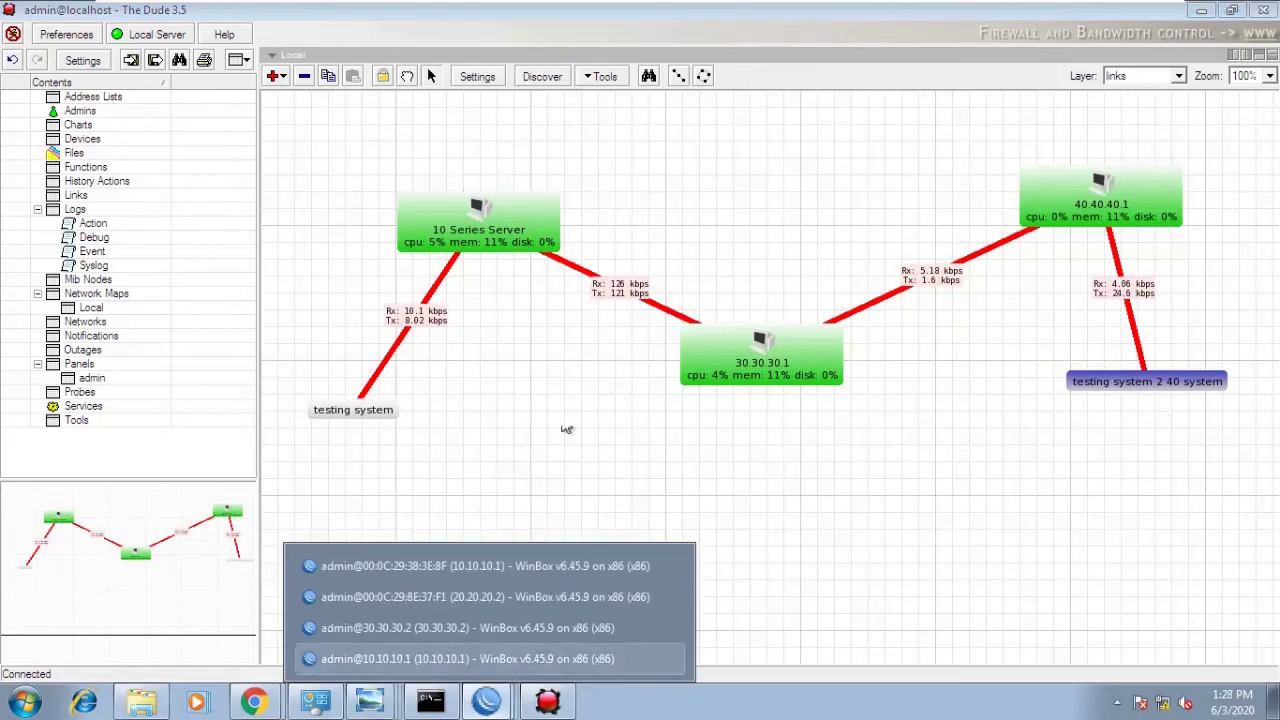
left_click(580, 368)
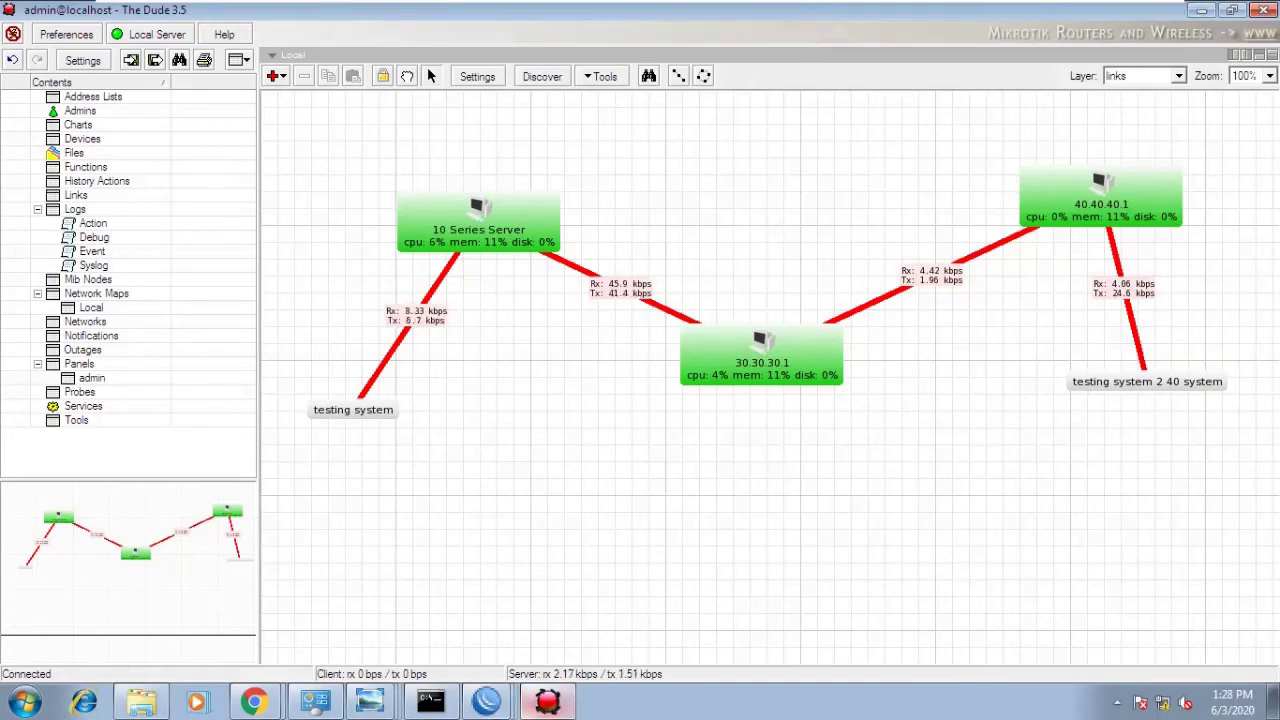
left_click(486, 700)
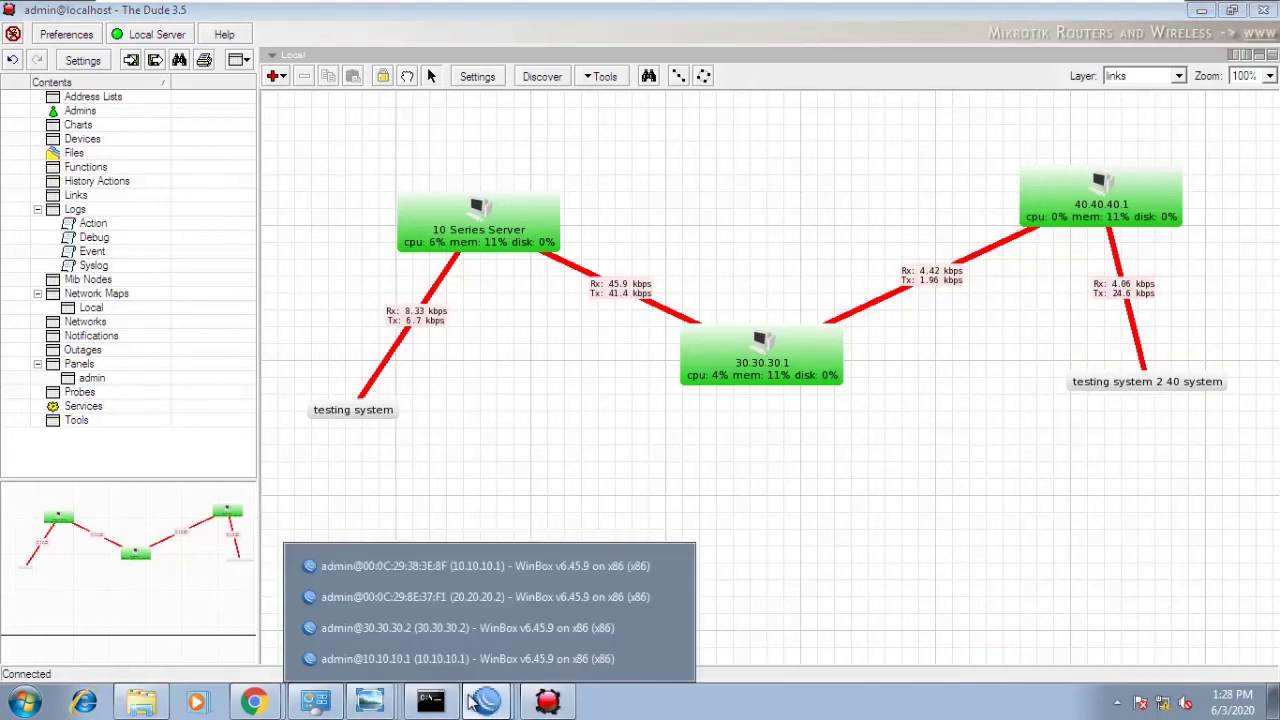
left_click(428, 565)
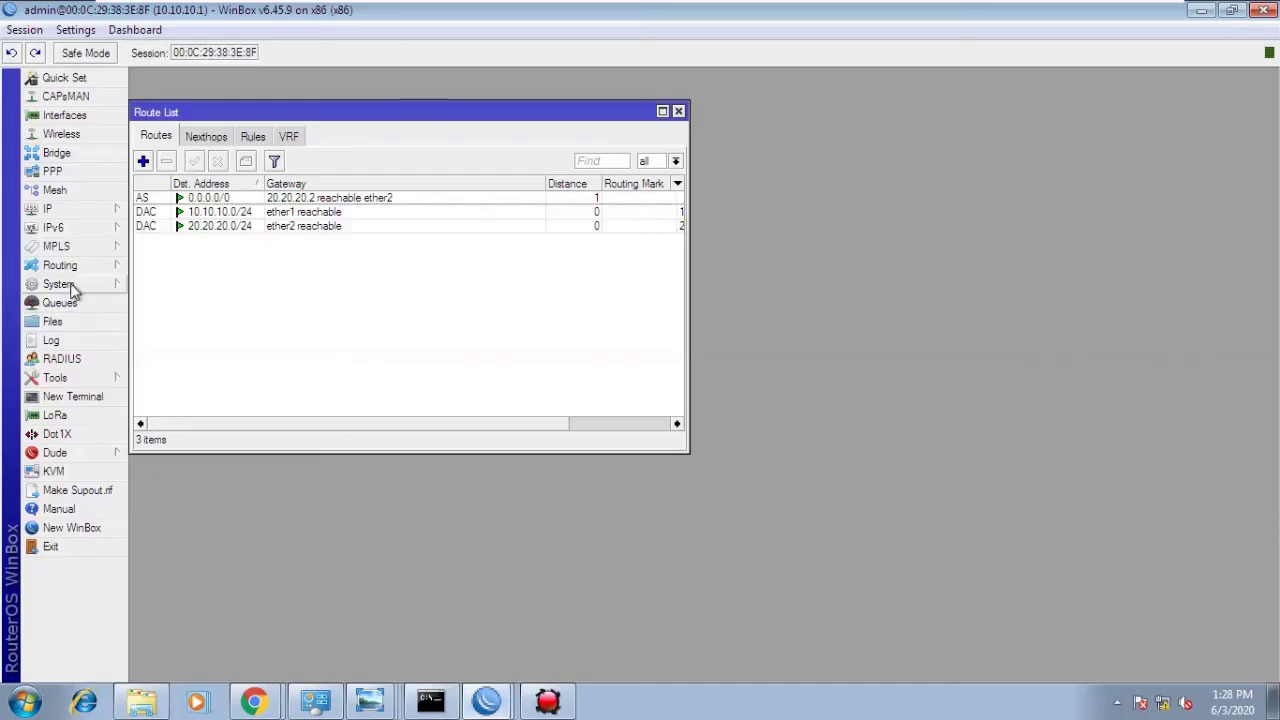
- Enable the BTest server on 10.10.10.1 with authentication required, and apply
left_click(55, 377)
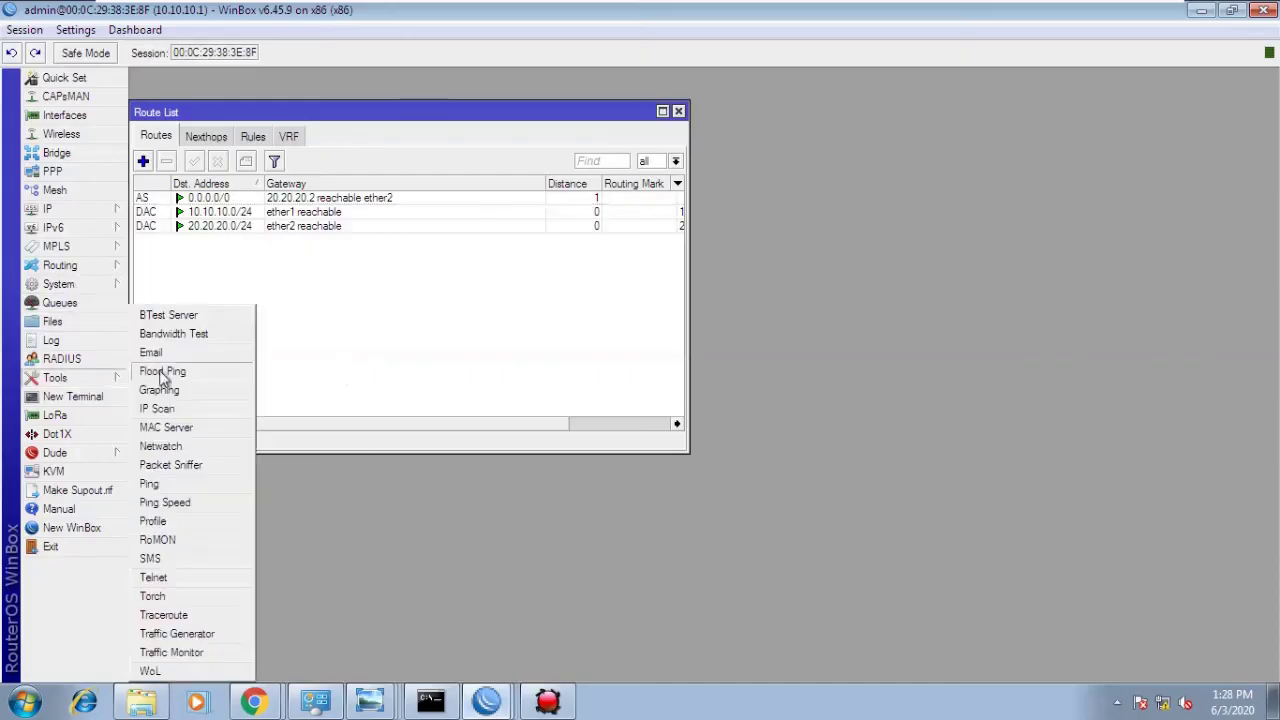
left_click(193, 316)
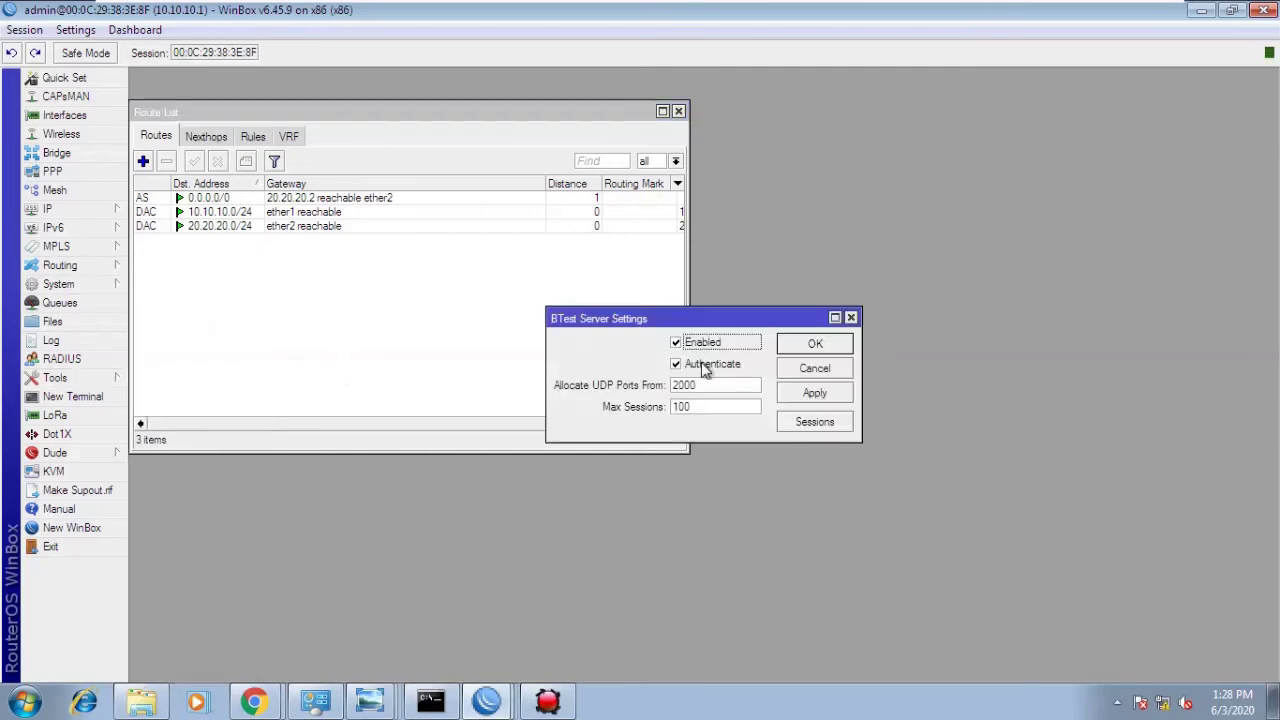
left_click(705, 365)
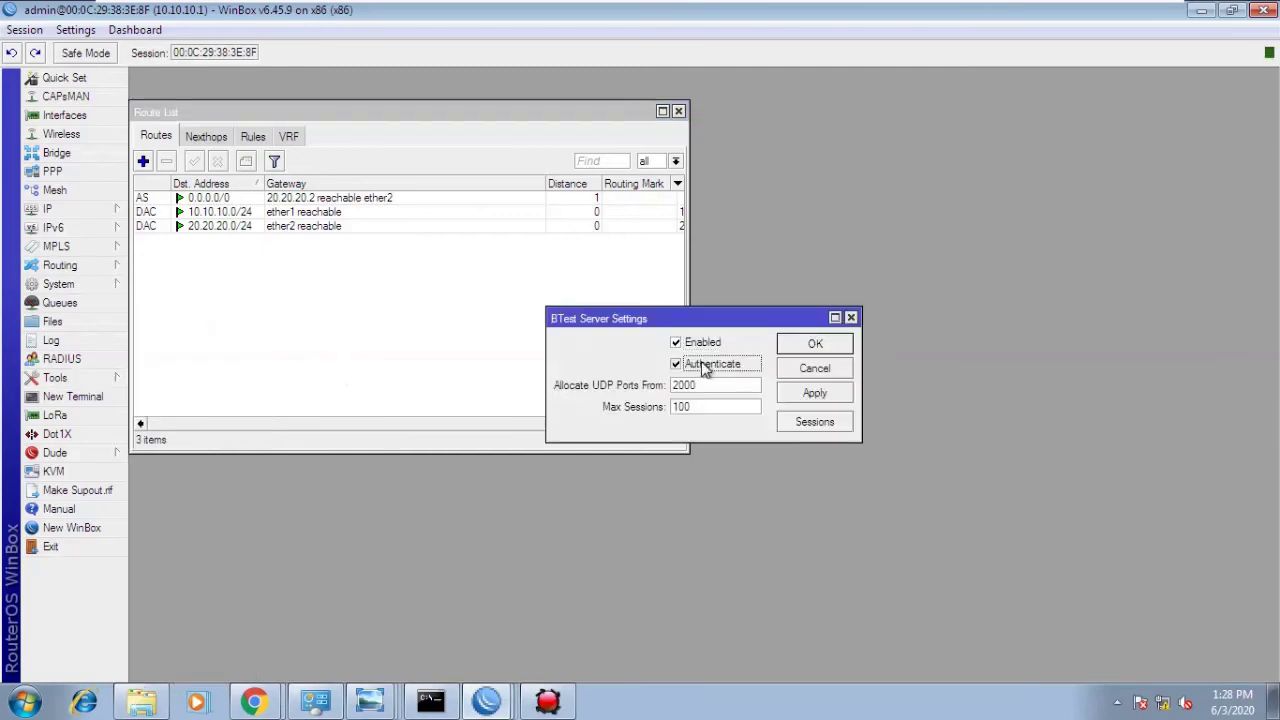
left_click(833, 396)
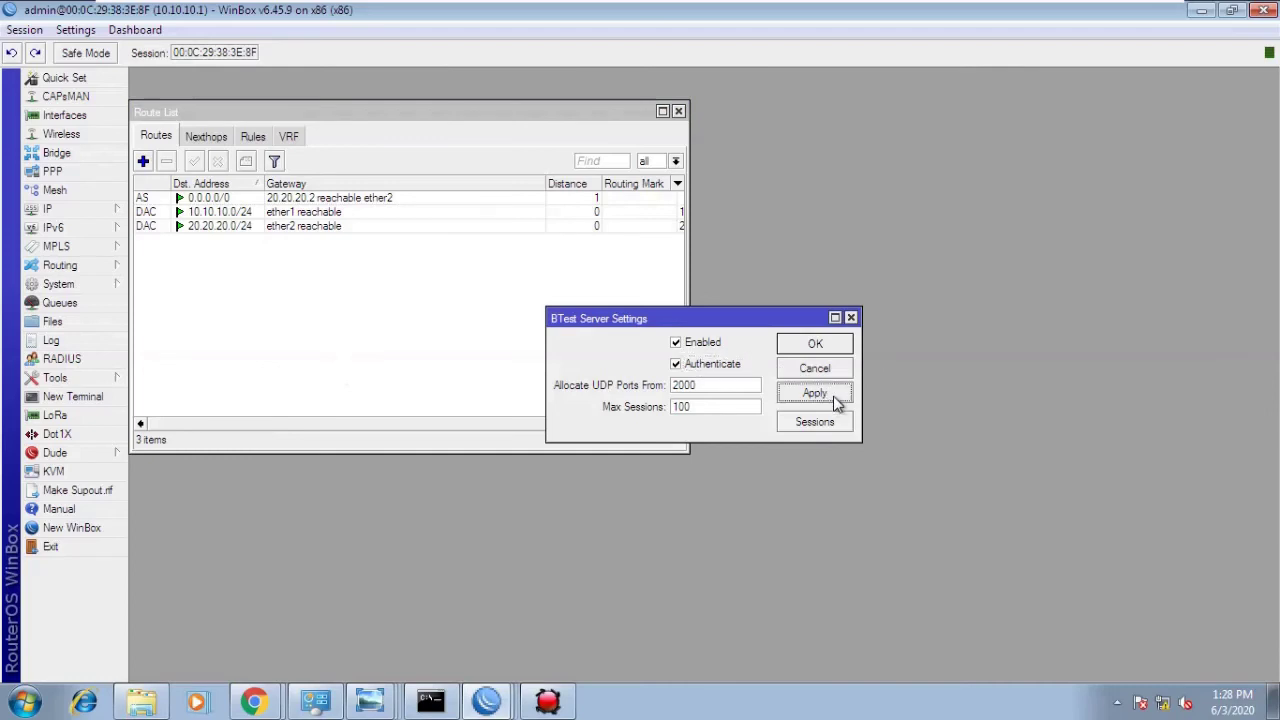
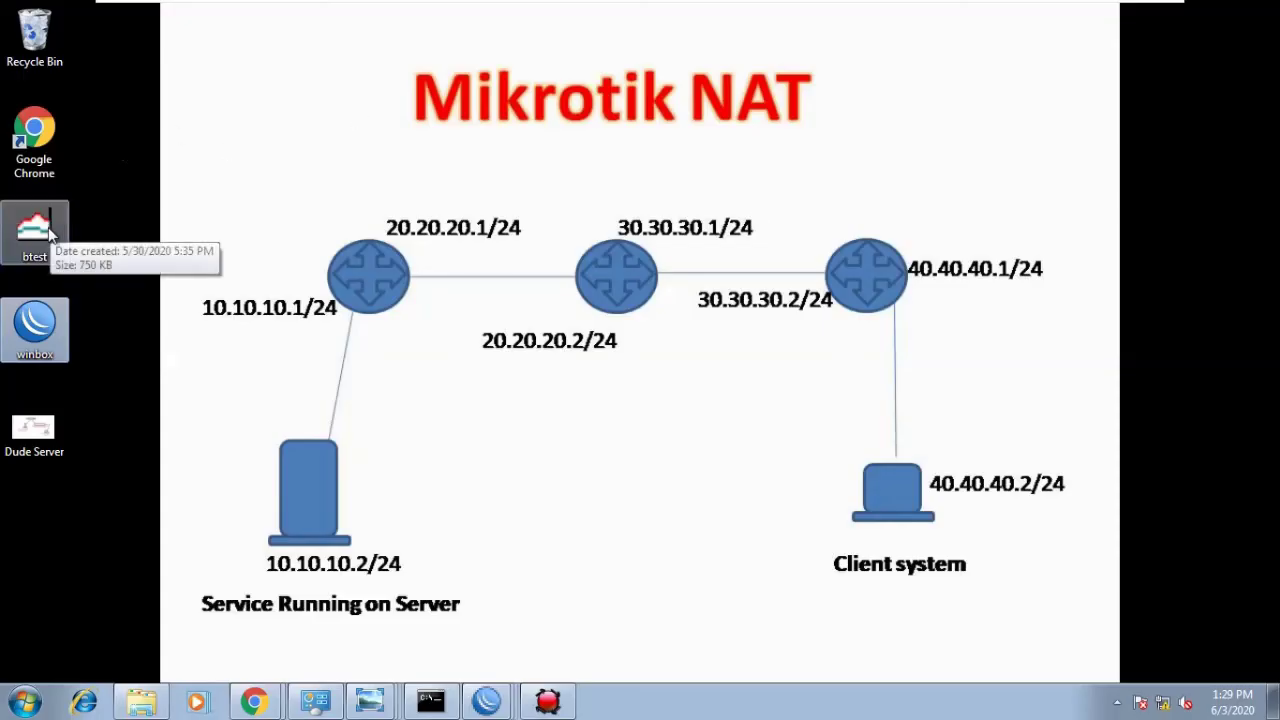
- Launch MikroTik Bandwidth Test from the desktop and check that the protocol is udp
double_click(34, 235)
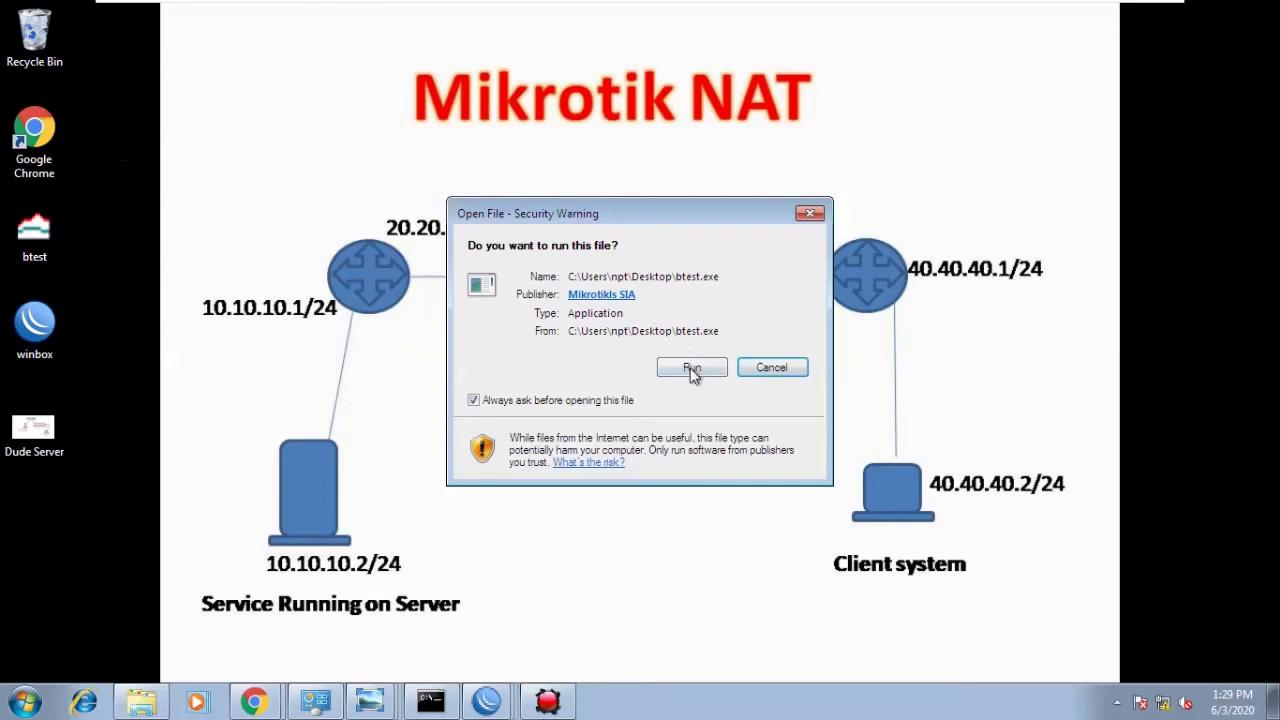
left_click(692, 367)
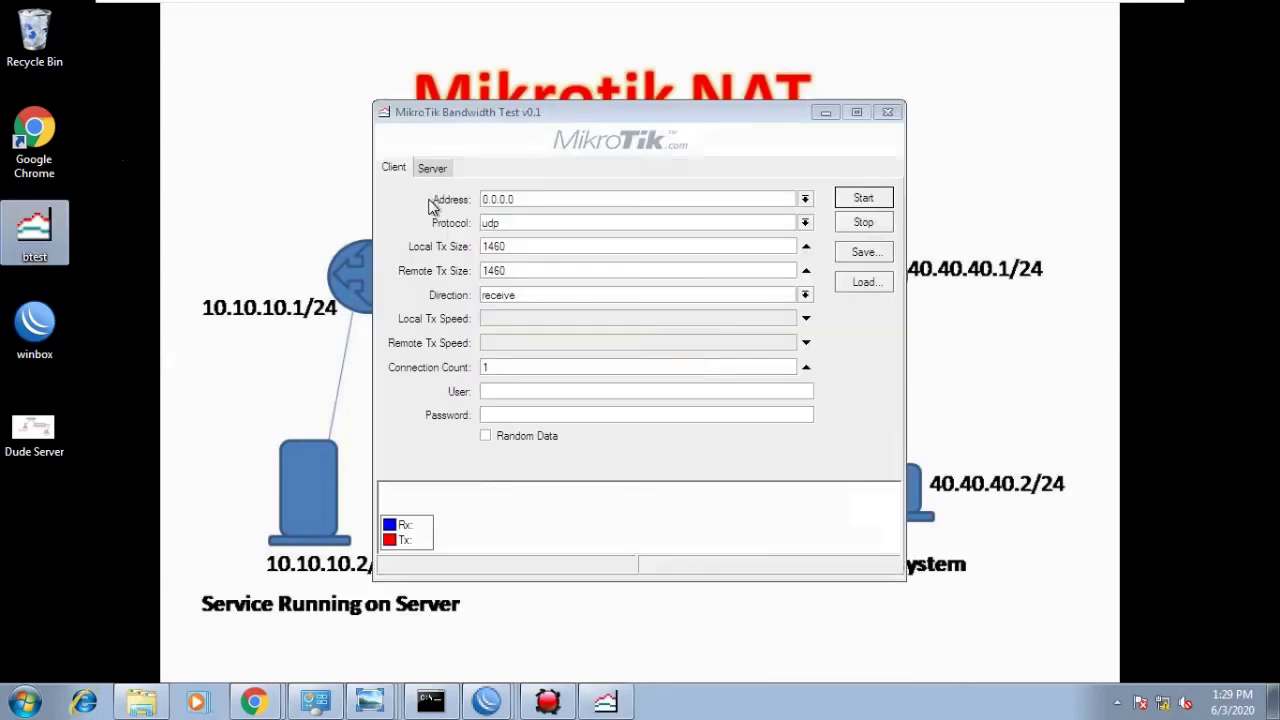
left_click(535, 199)
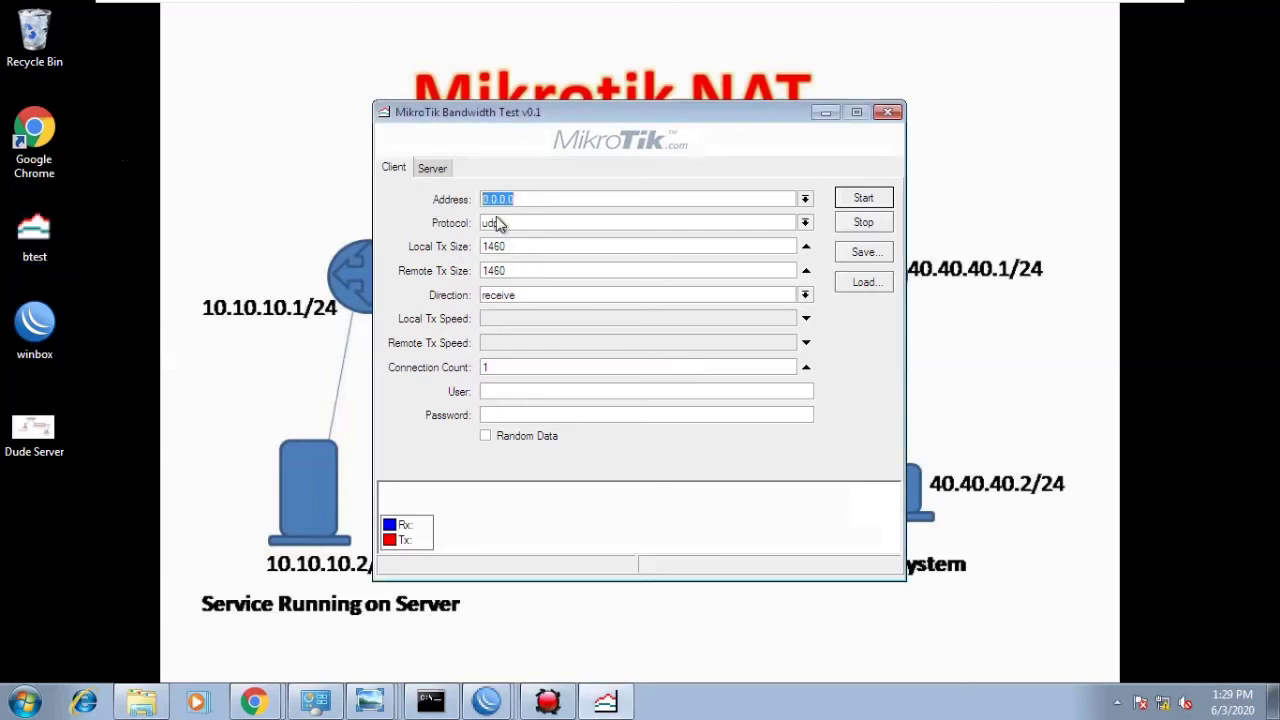
left_click(537, 223)
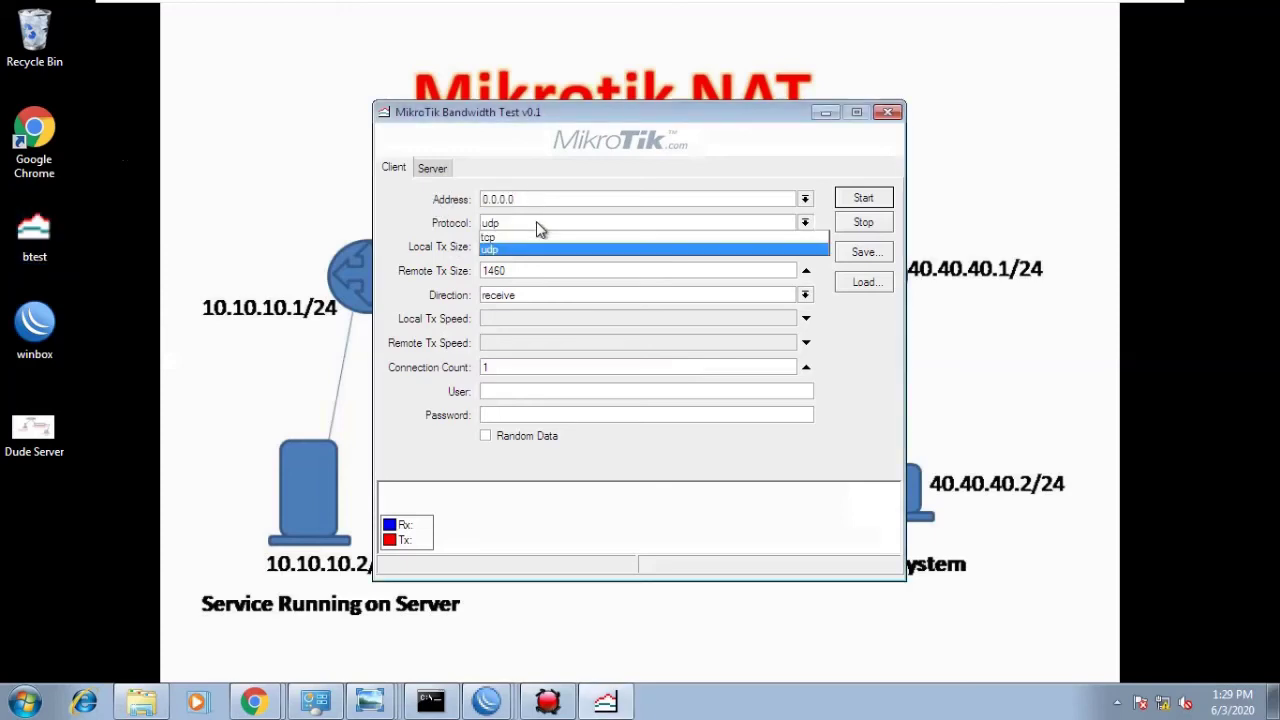
left_click(537, 223)
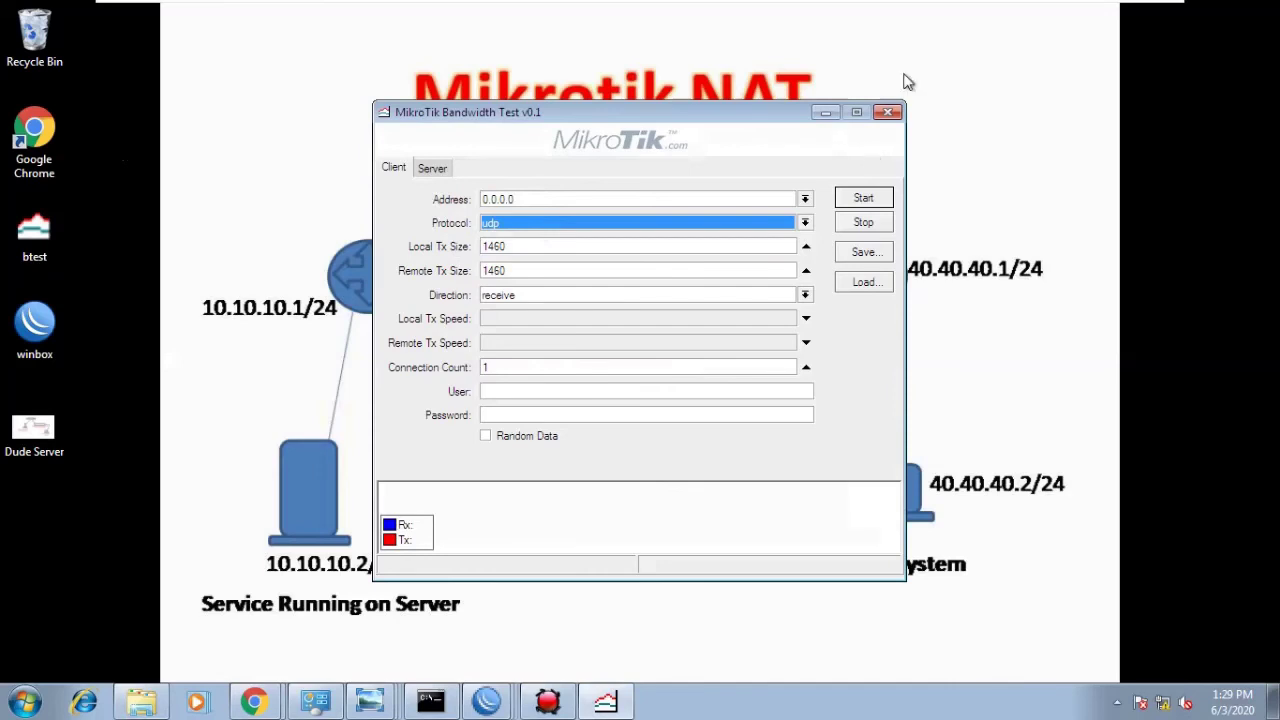
- Bring The Dude network map up, then reopen Bandwidth Test on top of it
left_click(826, 112)
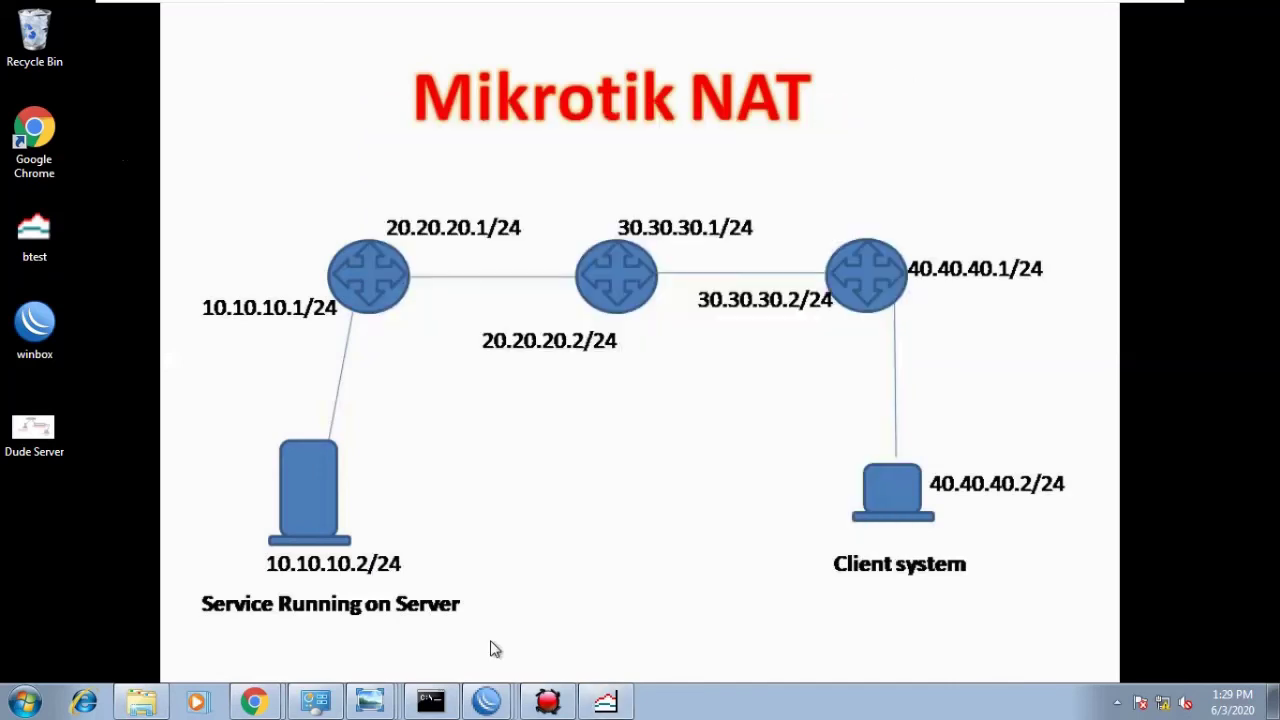
left_click(547, 702)
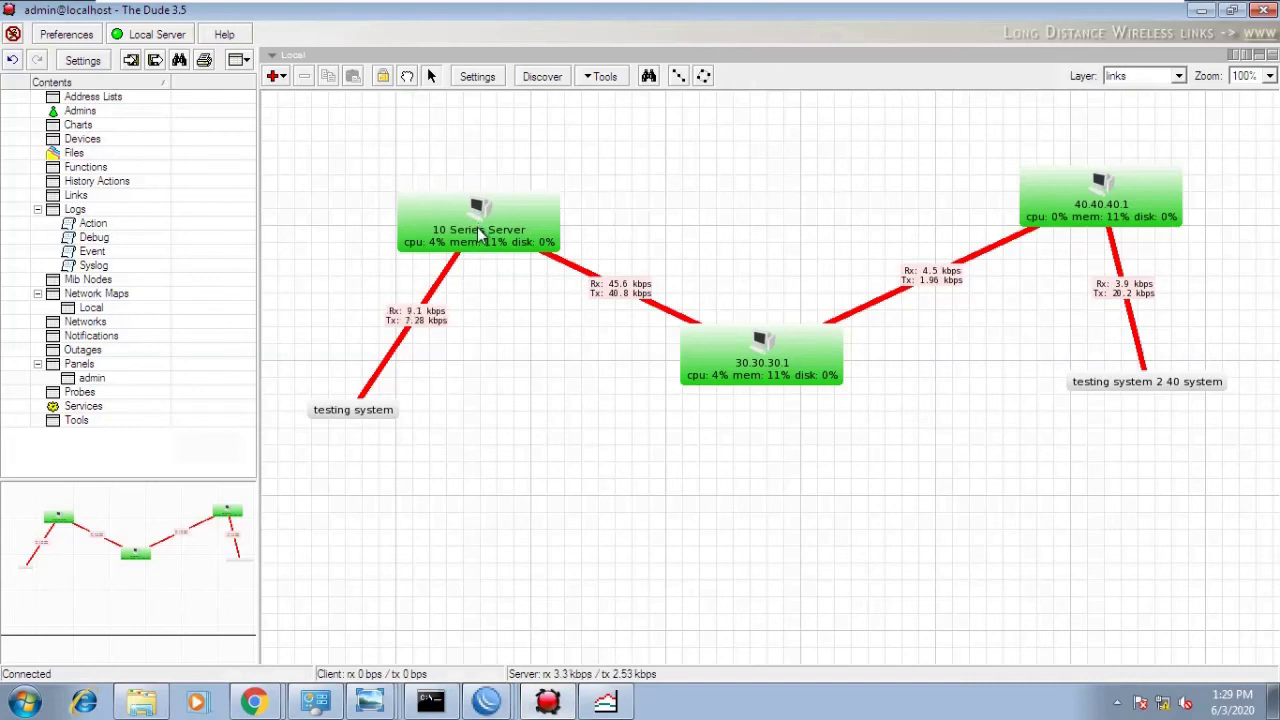
left_click(605, 702)
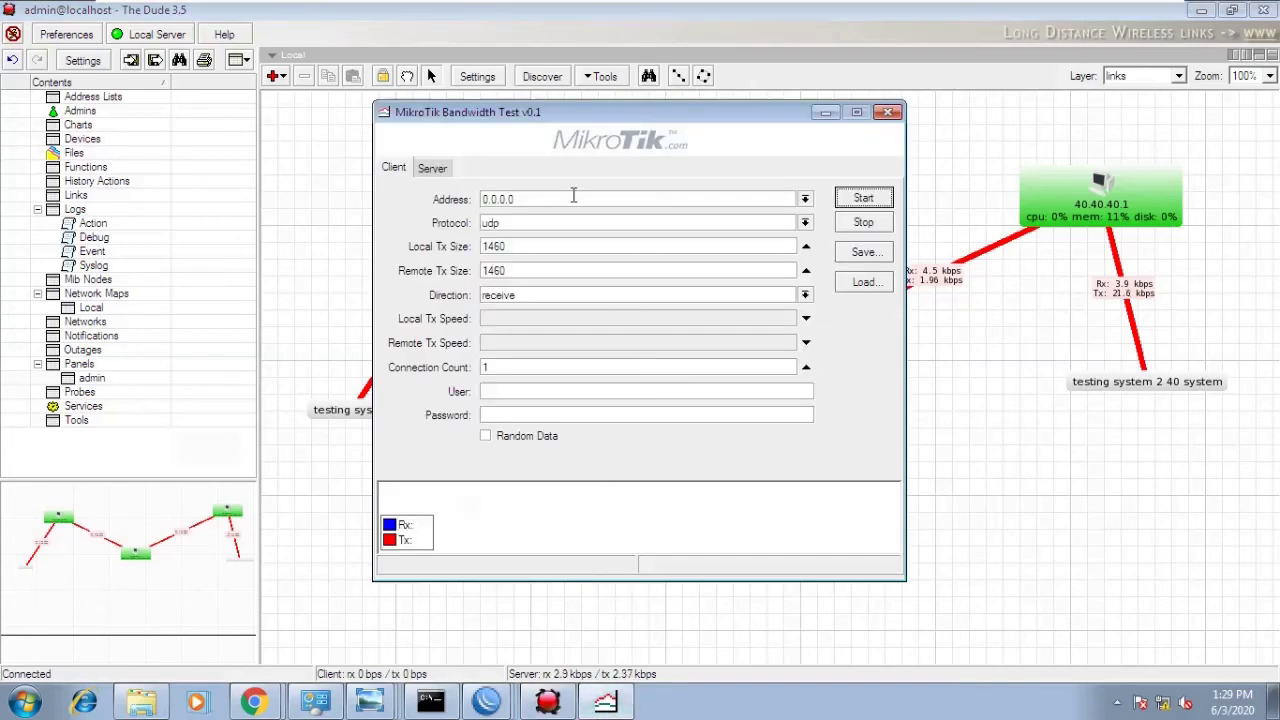
- Replace address 0.0.0.0 with 10.10.10.1, choose tcp, and enter user admin
left_click(573, 196)
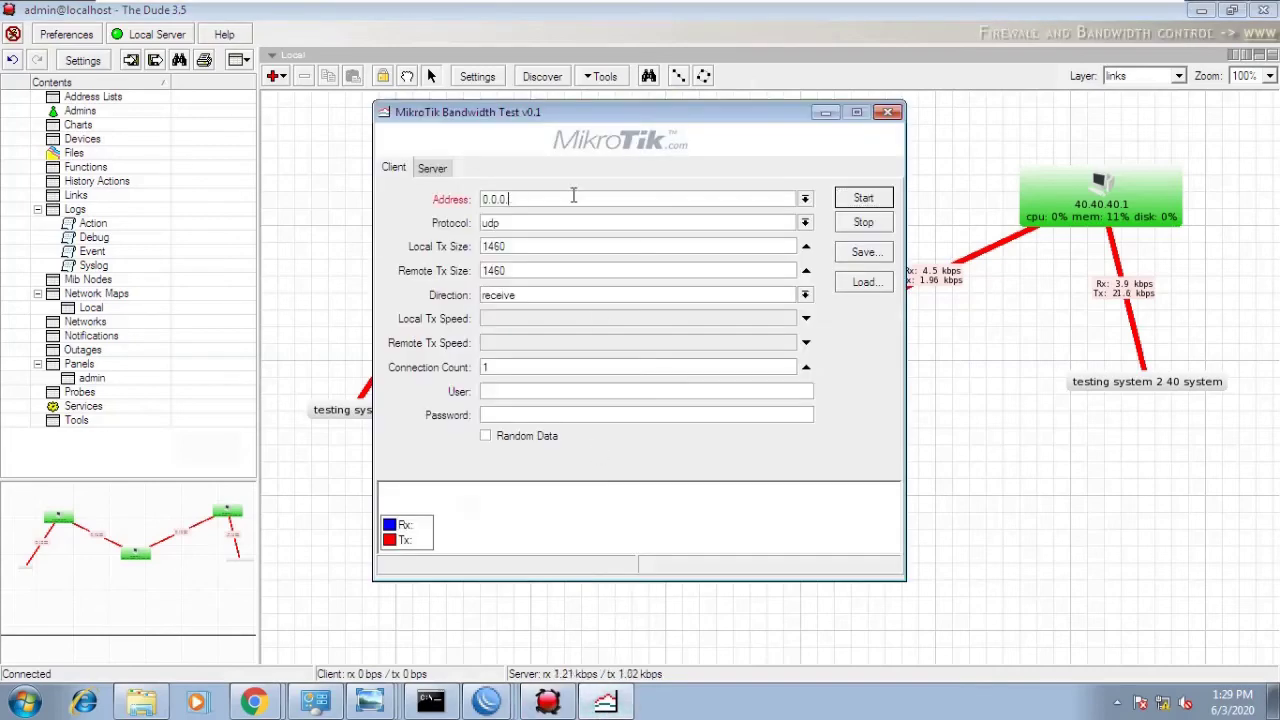
key("BackSpace")
key("BackSpace")
key("BackSpace")
key("BackSpace")
key("BackSpace")
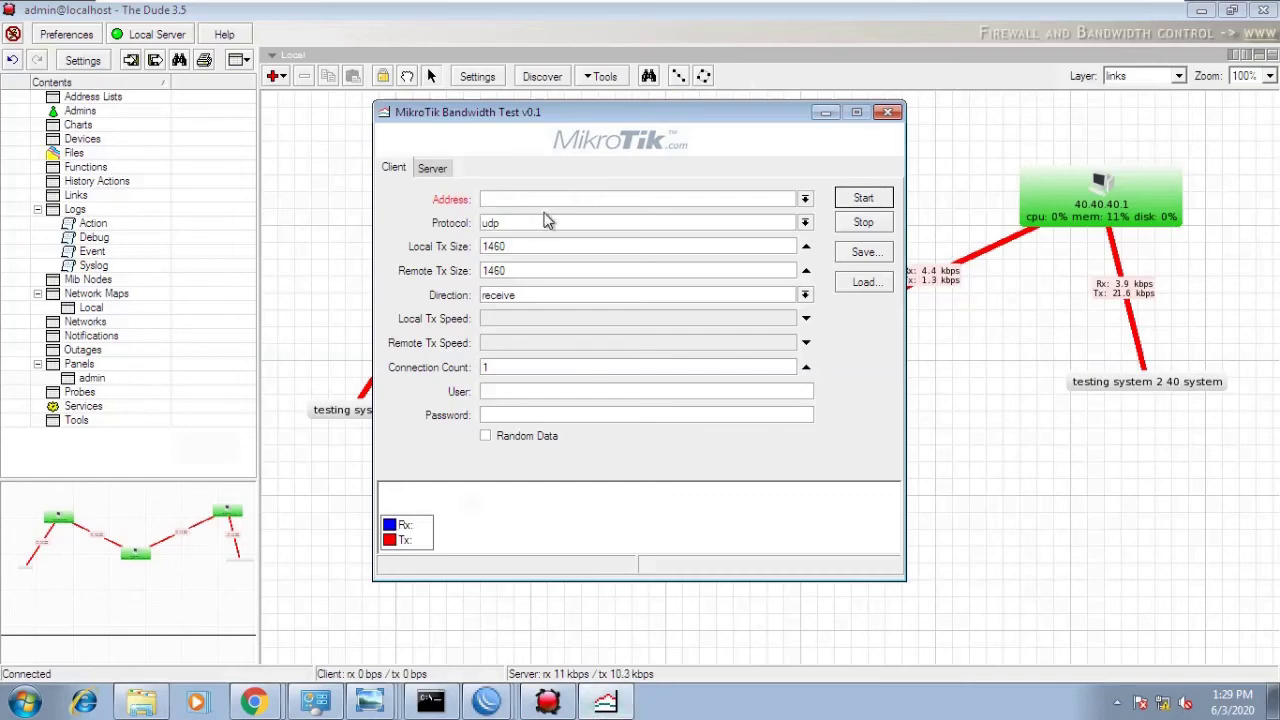
type("10.1")
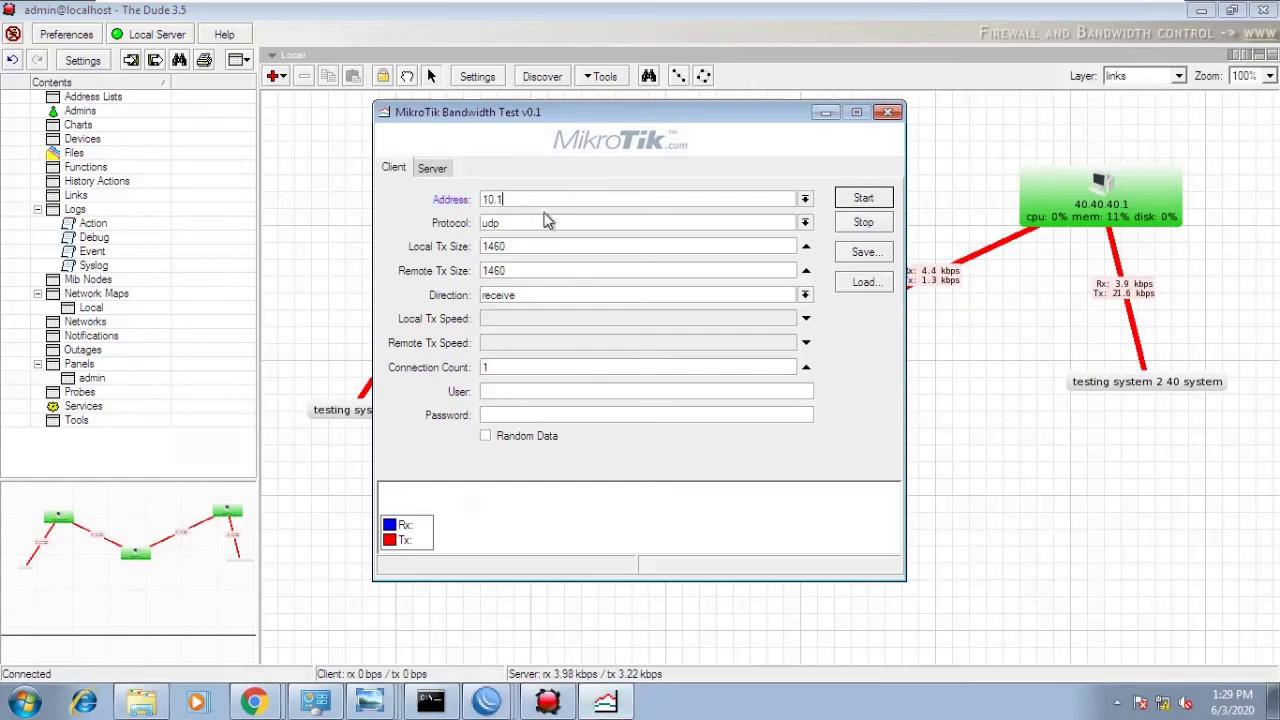
type("0.10.12")
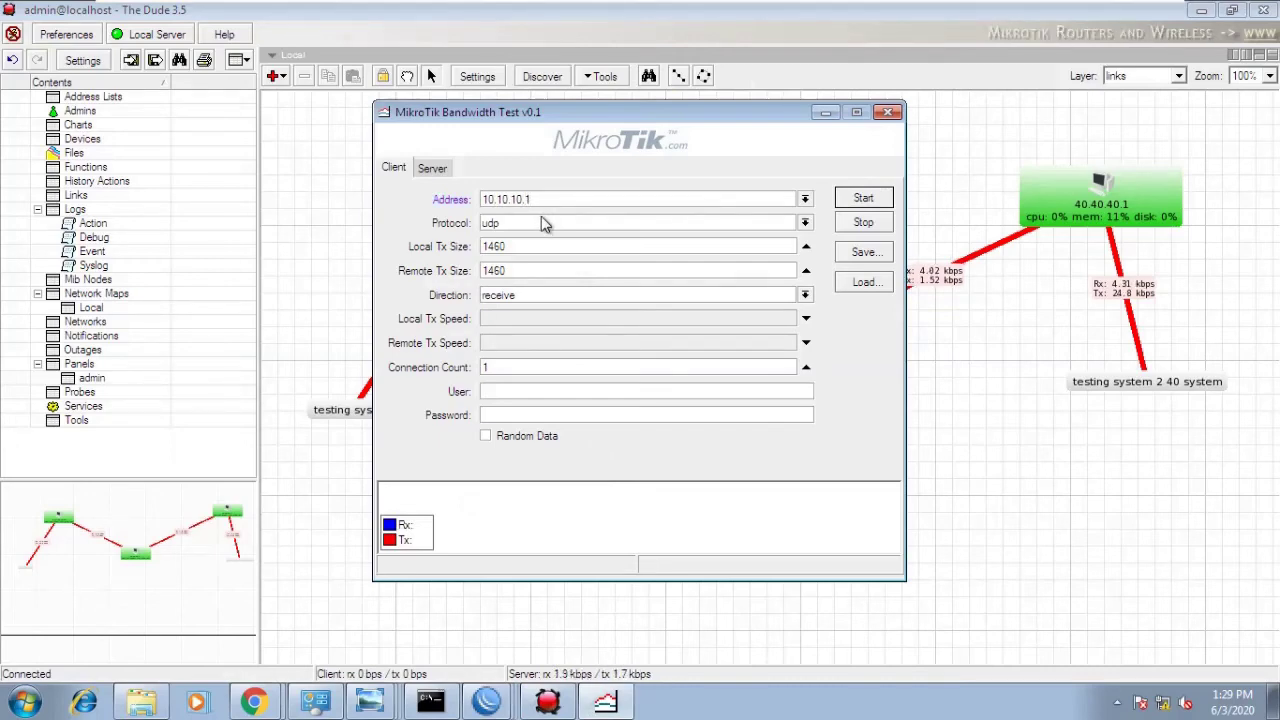
left_click(545, 224)
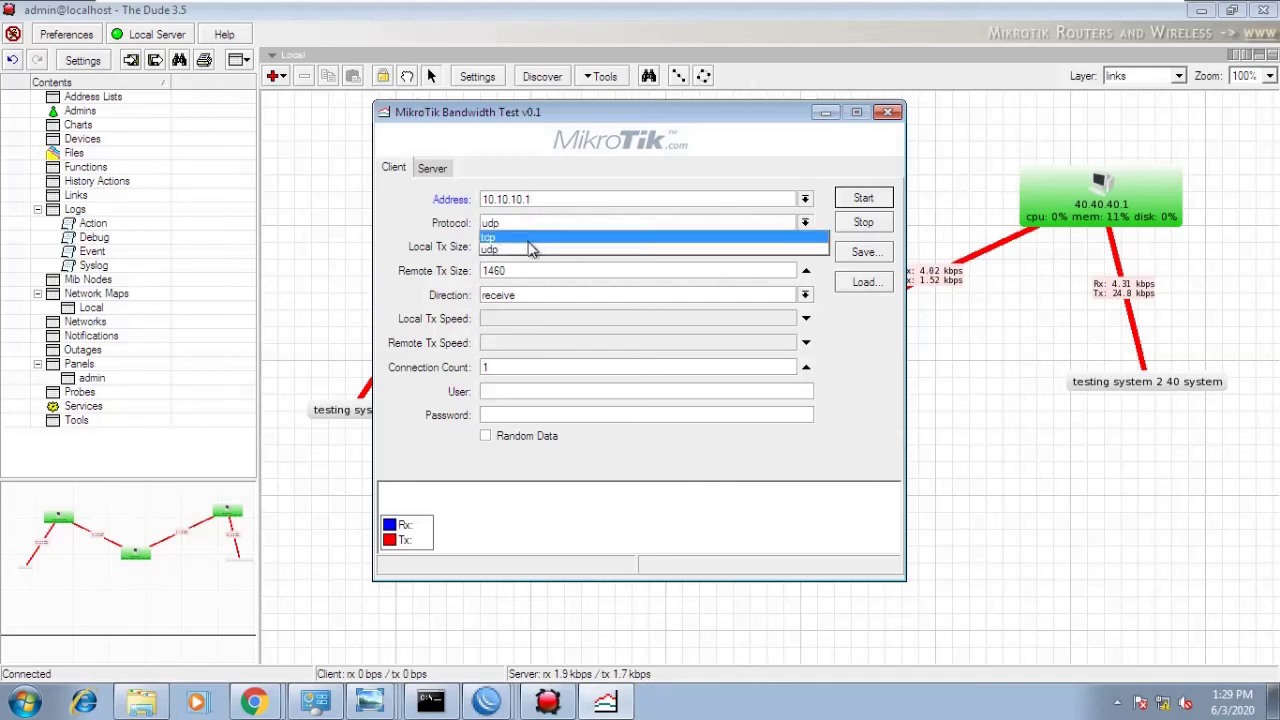
left_click(530, 247)
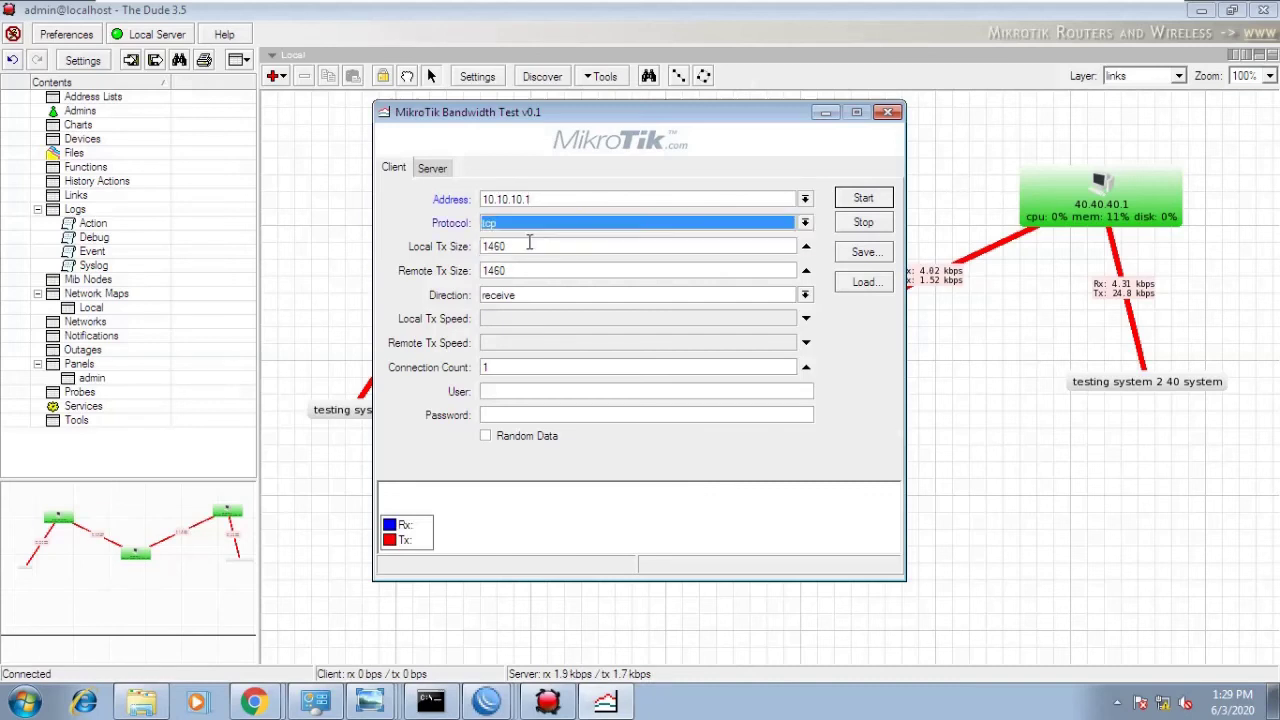
left_click(522, 391)
type("admin")
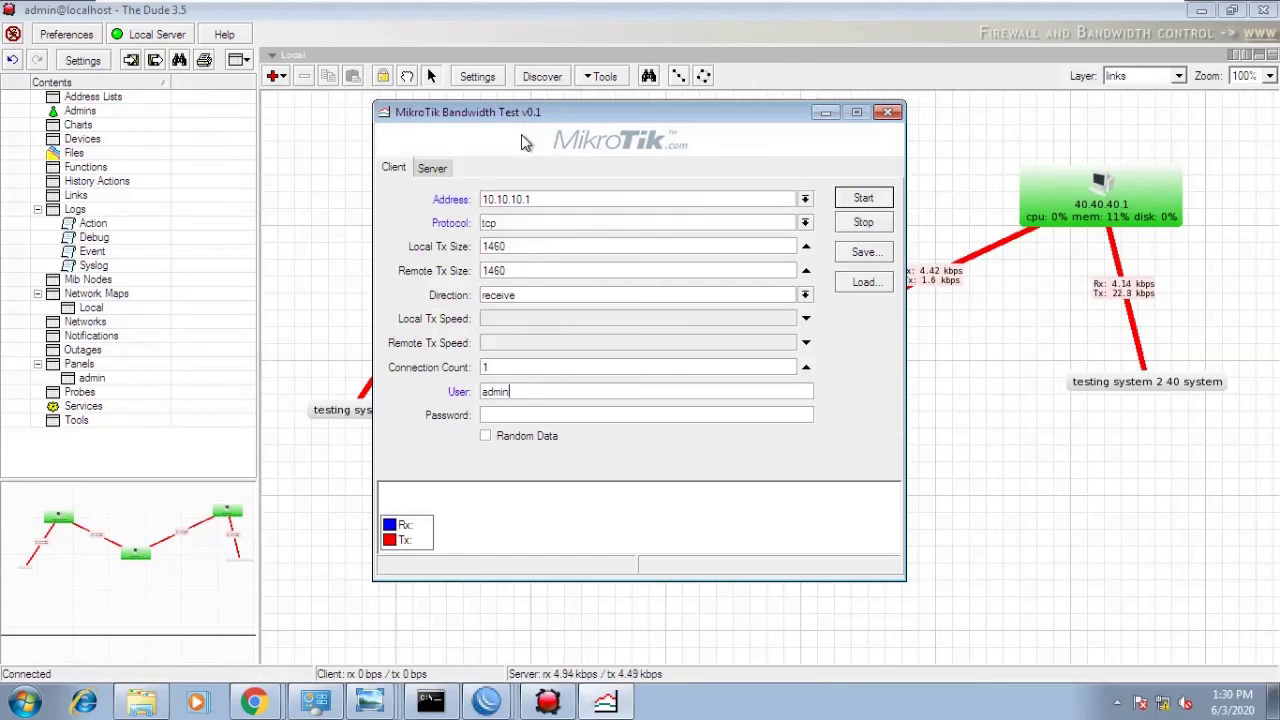
left_click(450, 168)
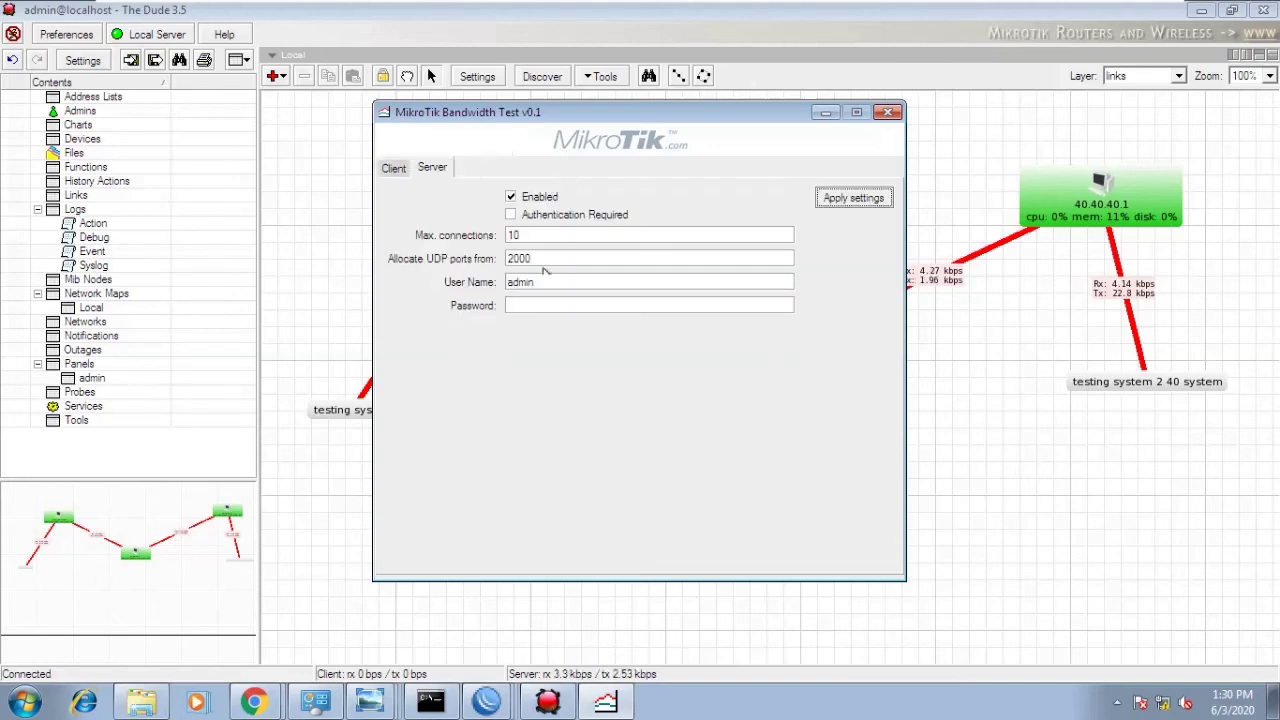
left_click(548, 304)
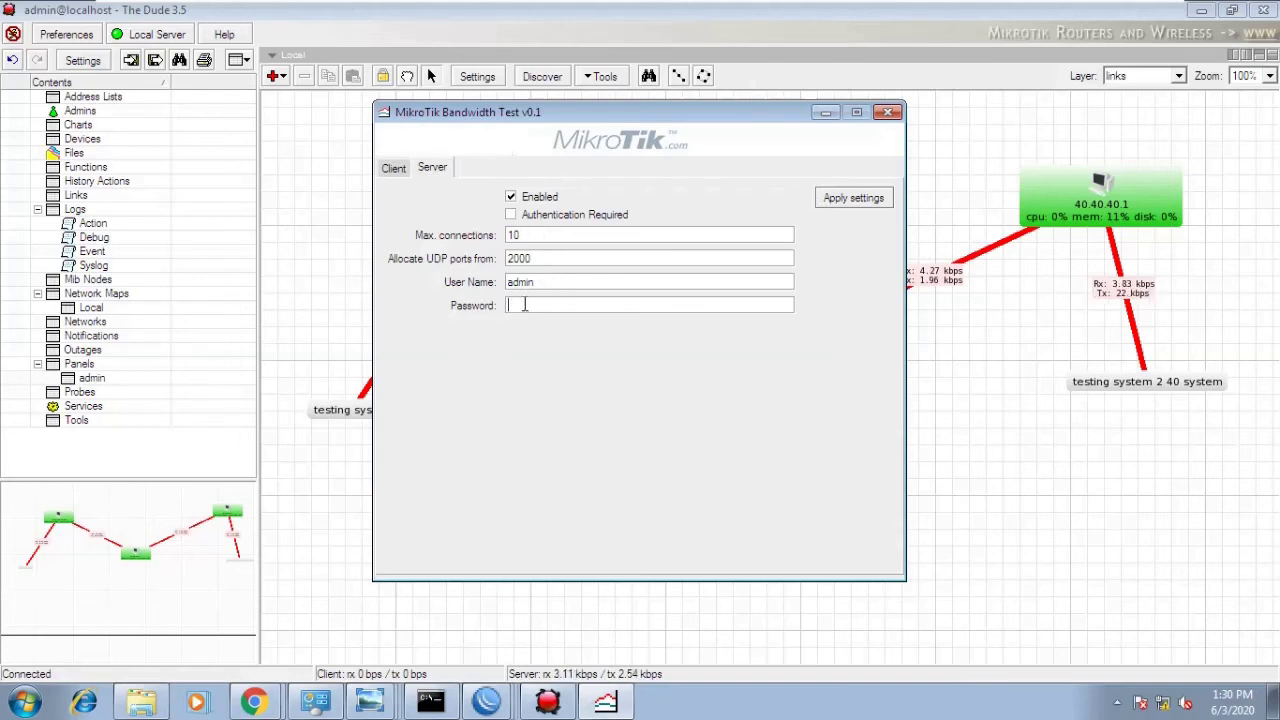
left_click(514, 217)
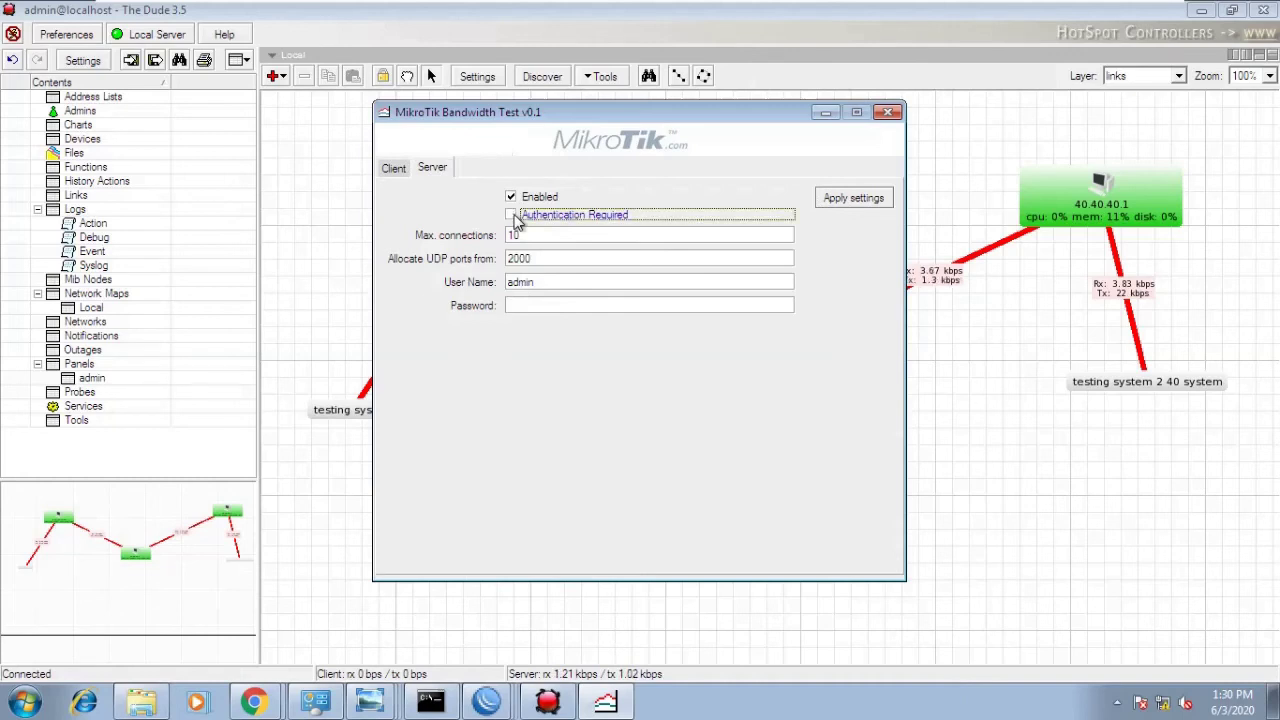
left_click(521, 306)
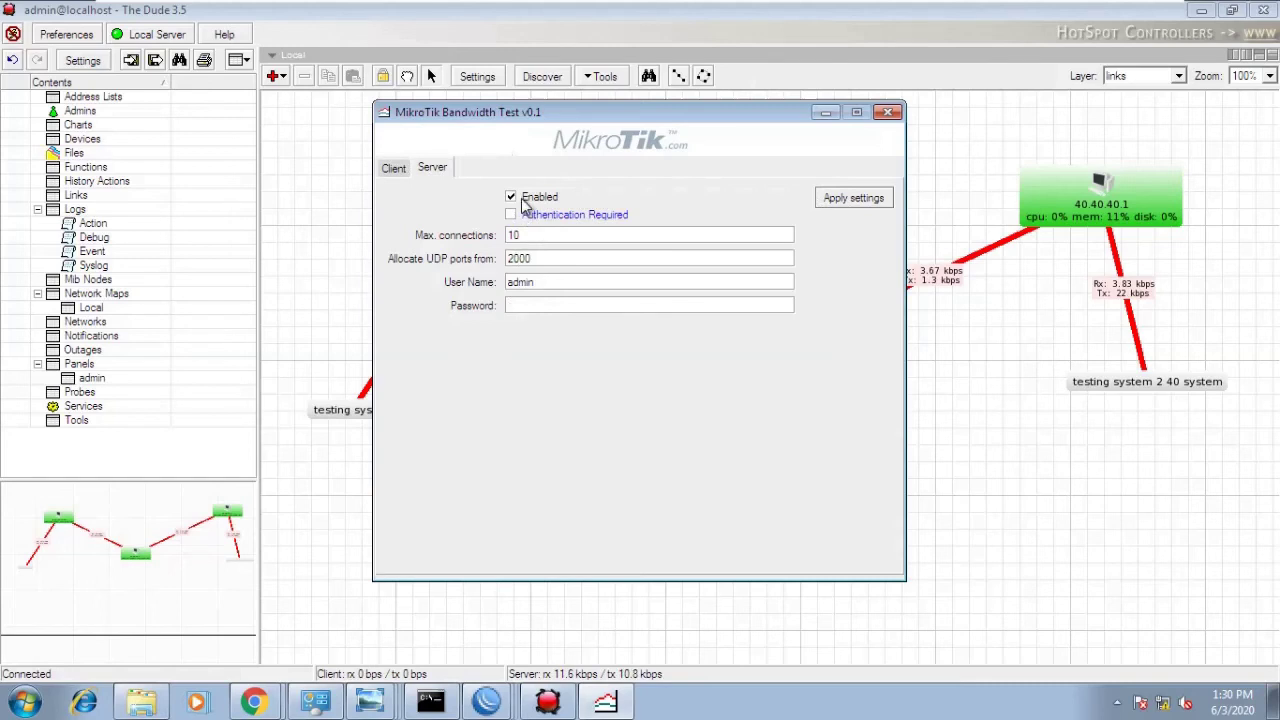
left_click(396, 171)
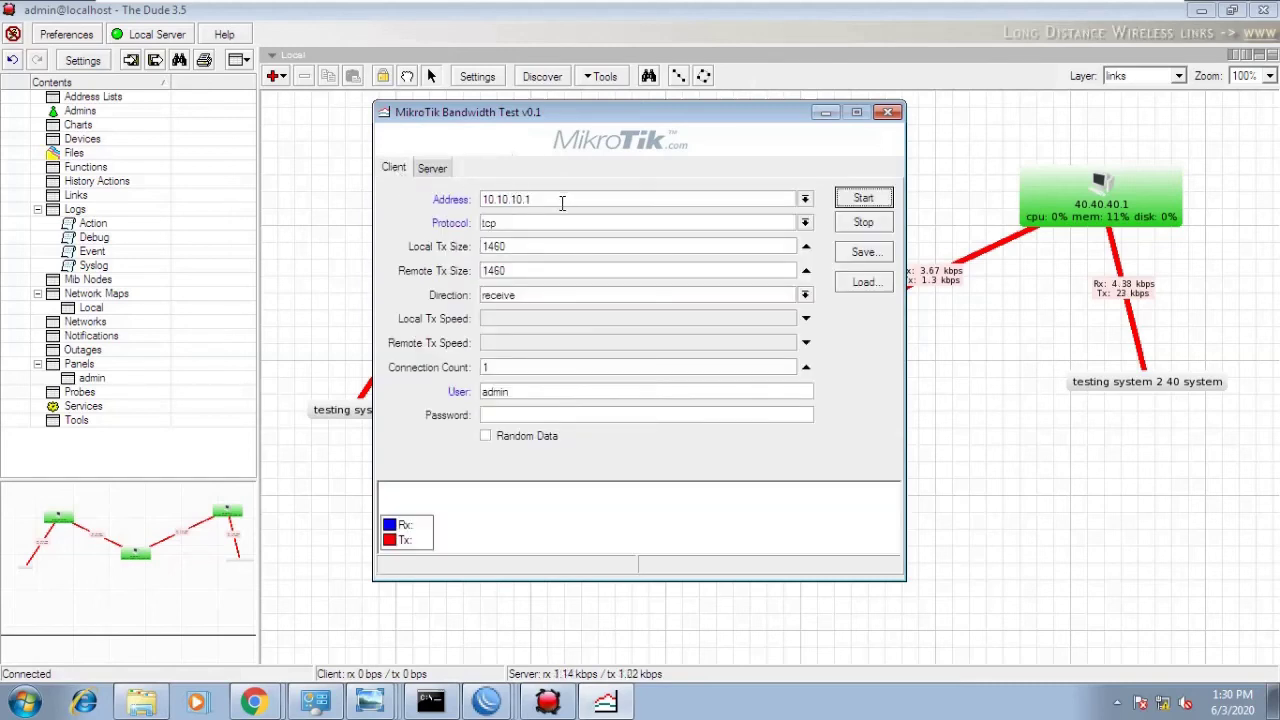
- Start the tcp test to 10.10.10.1 and move the window right to uncover the map
left_click(597, 412)
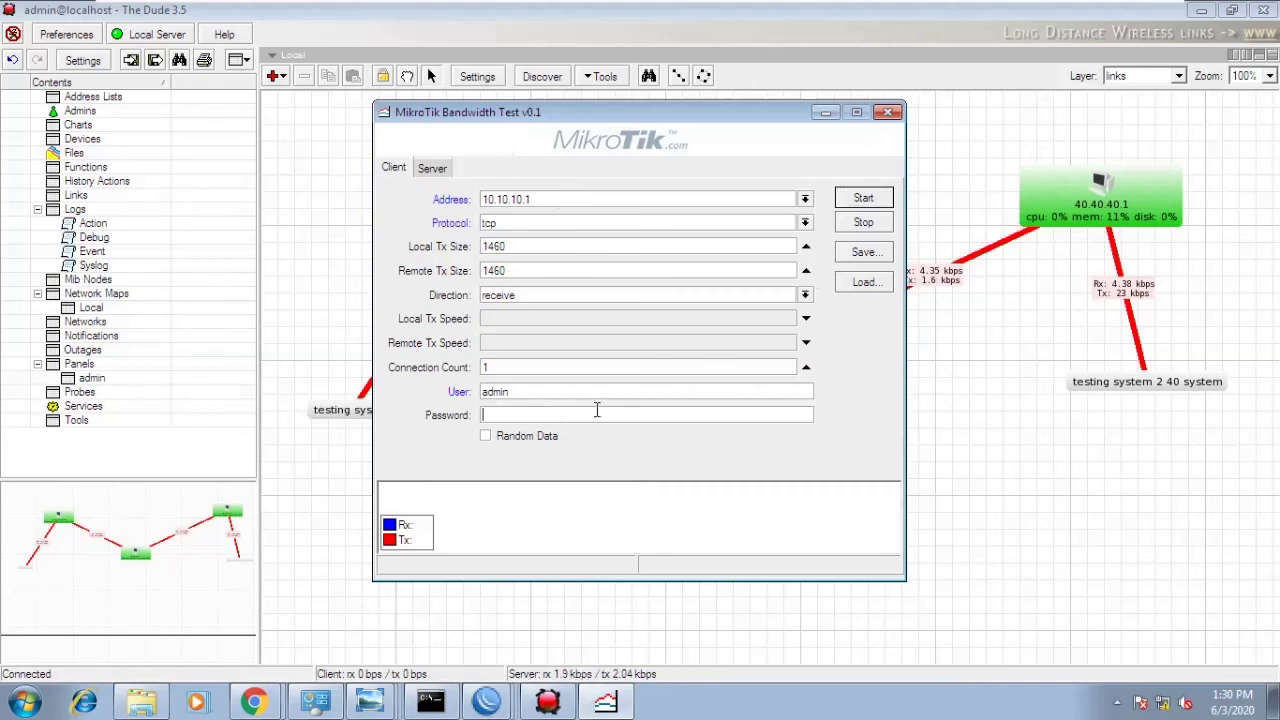
left_click(861, 199)
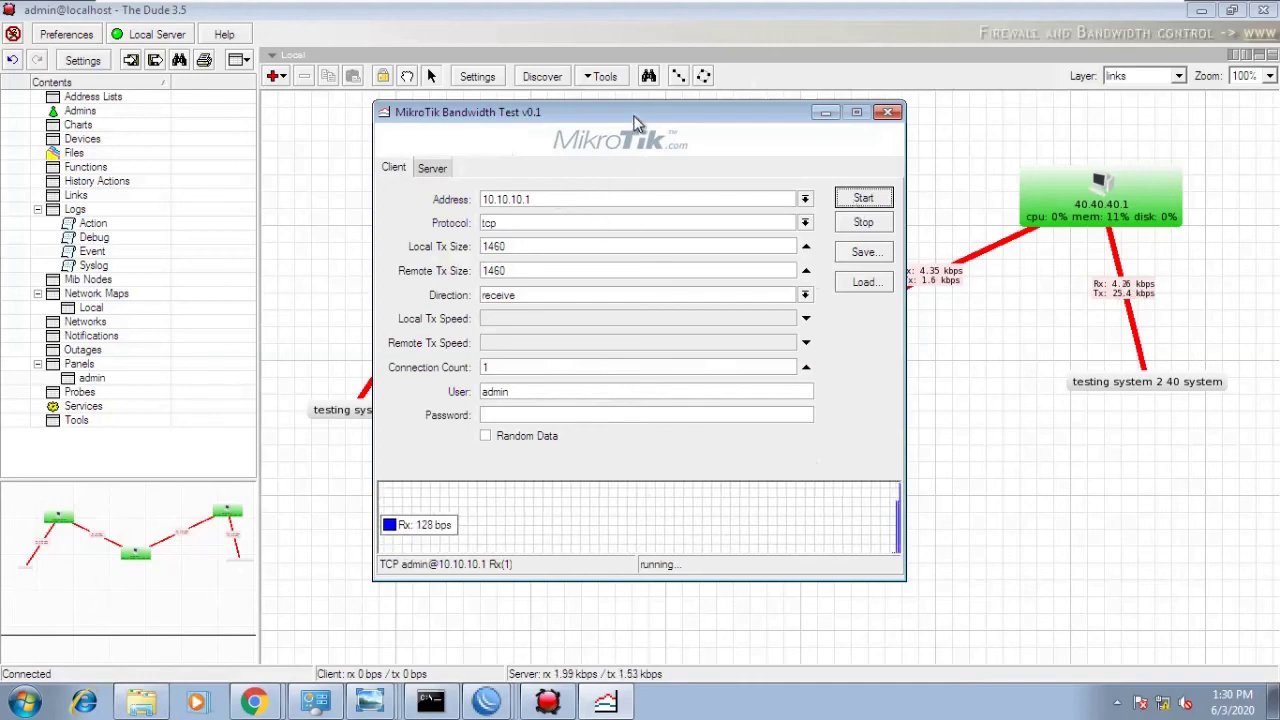
left_click_drag(634, 122, 944, 142)
left_click_drag(886, 122, 876, 111)
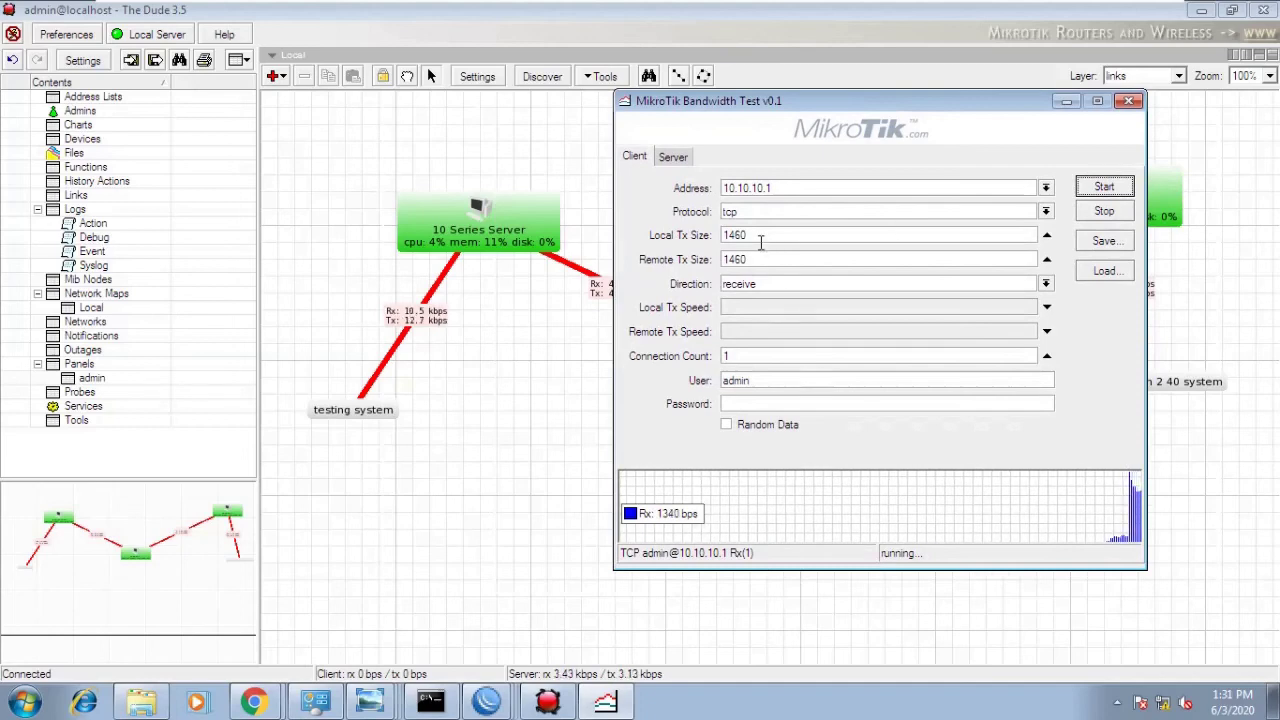
- Glance at the Server tab, return to Client, and bring Command Prompt forward
left_click(676, 160)
left_click(633, 158)
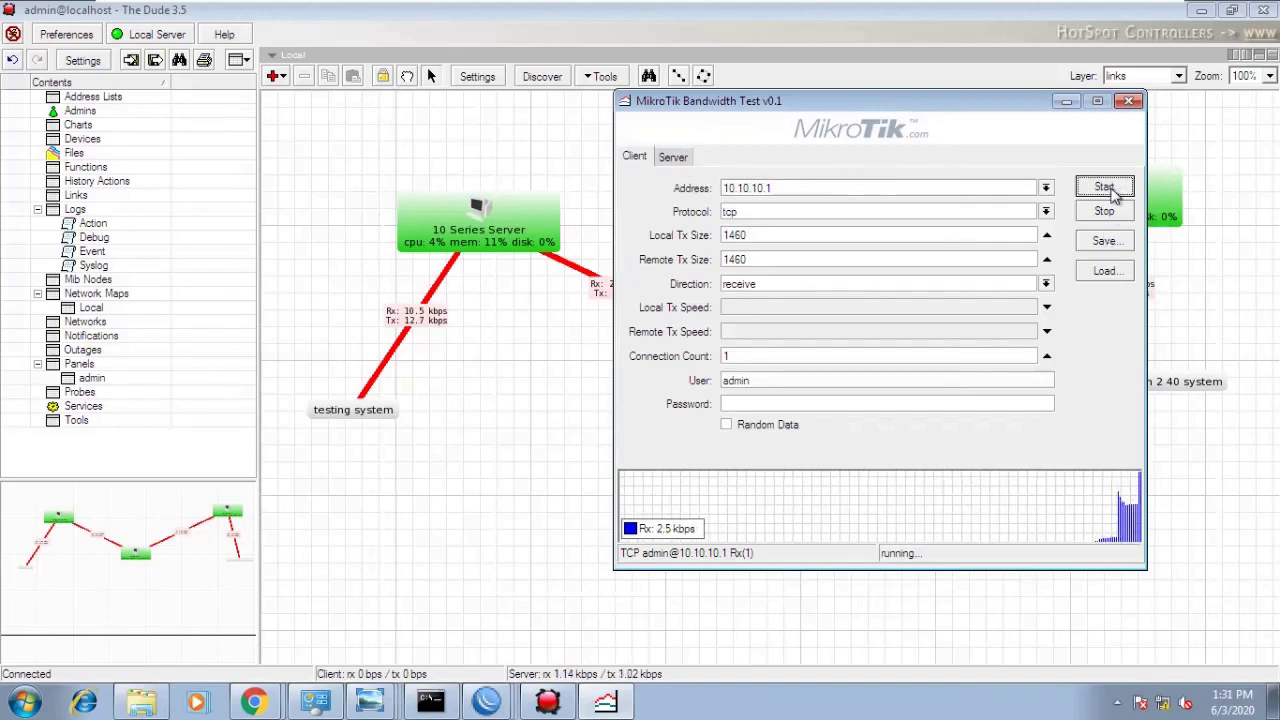
left_click(431, 701)
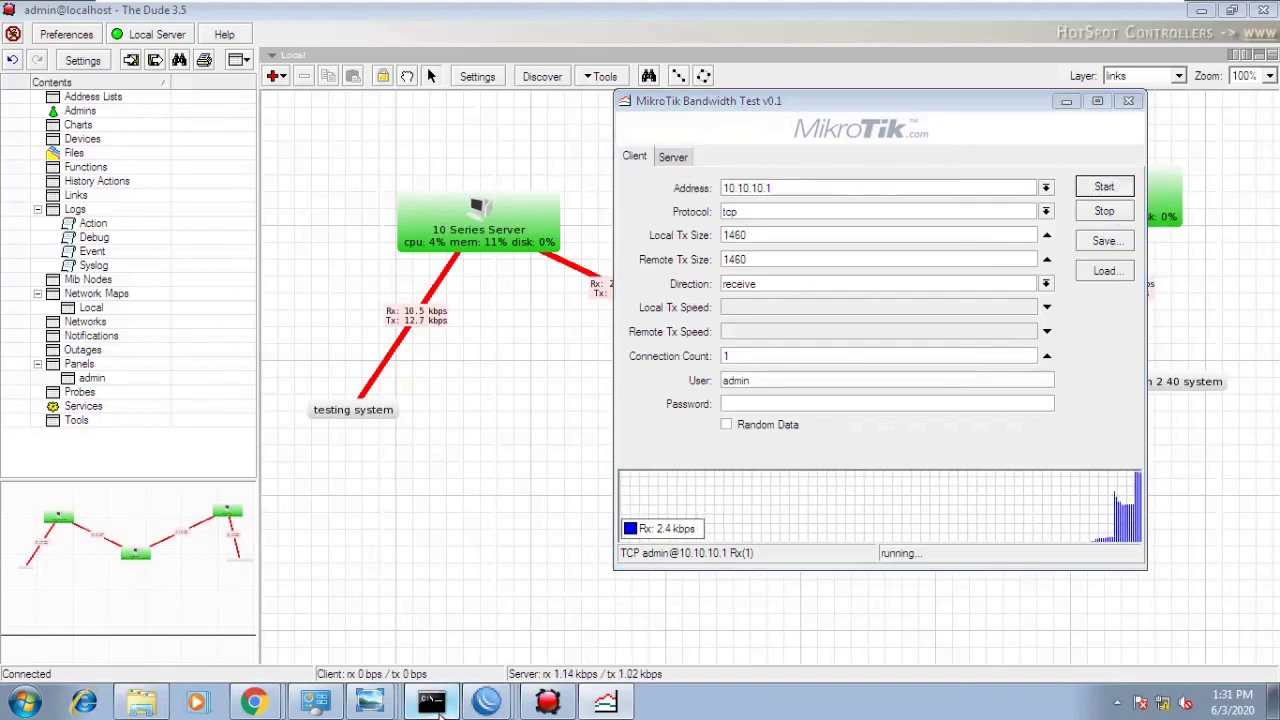
- Stop the ping to 30.30.30.1, ping 10.10.10.1 for sub-1 ms replies, and return to Bandwidth Test
key("Up")
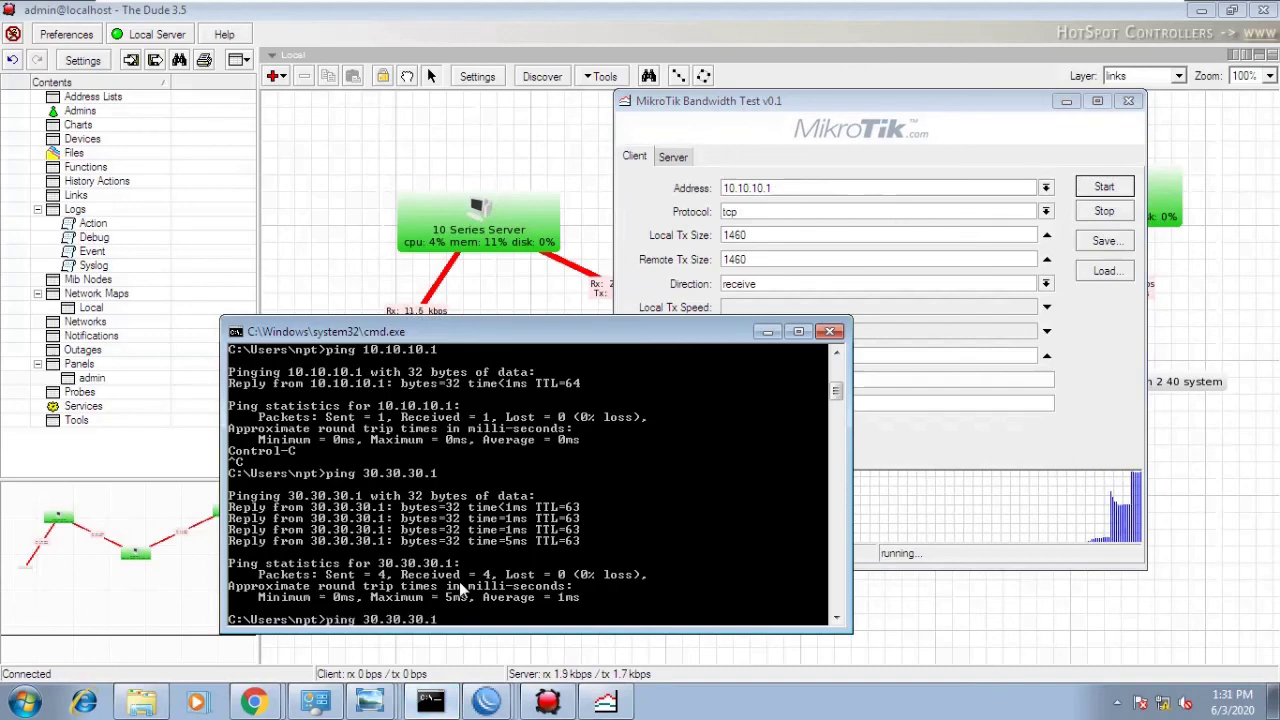
key("Return")
key("ctrl+c")
type("p")
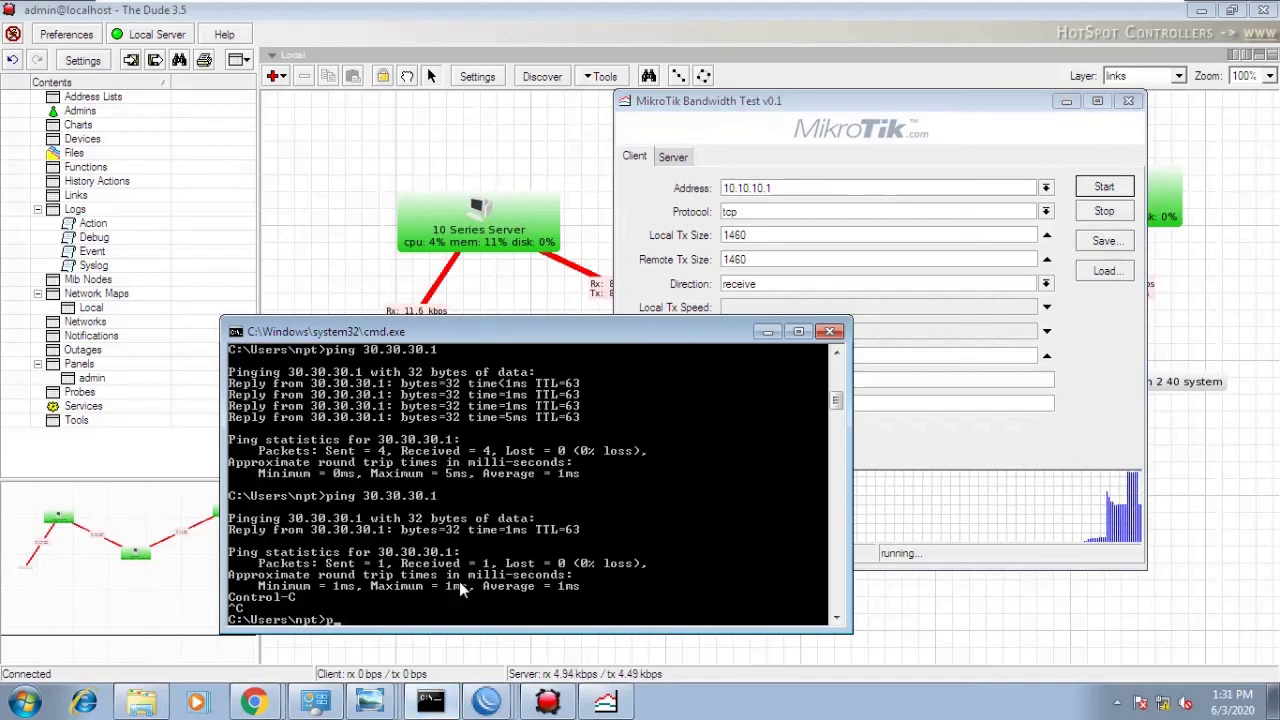
type("ing 1")
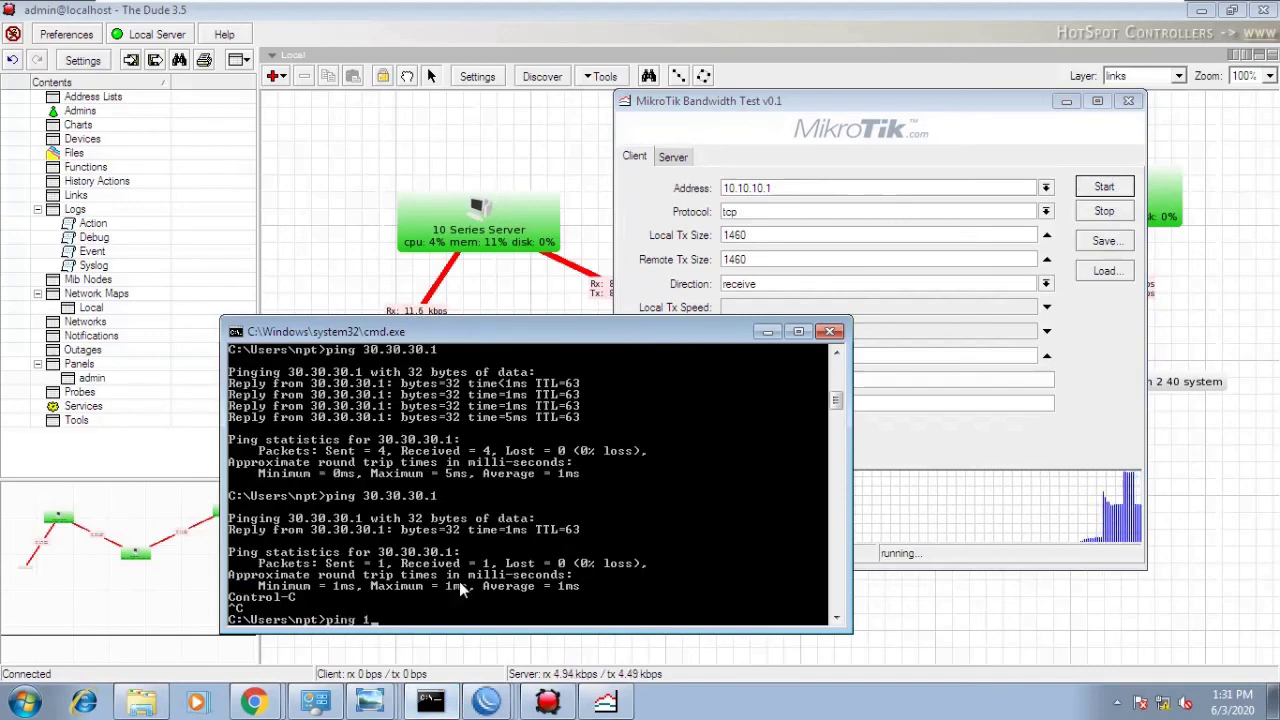
type("0.10.10.")
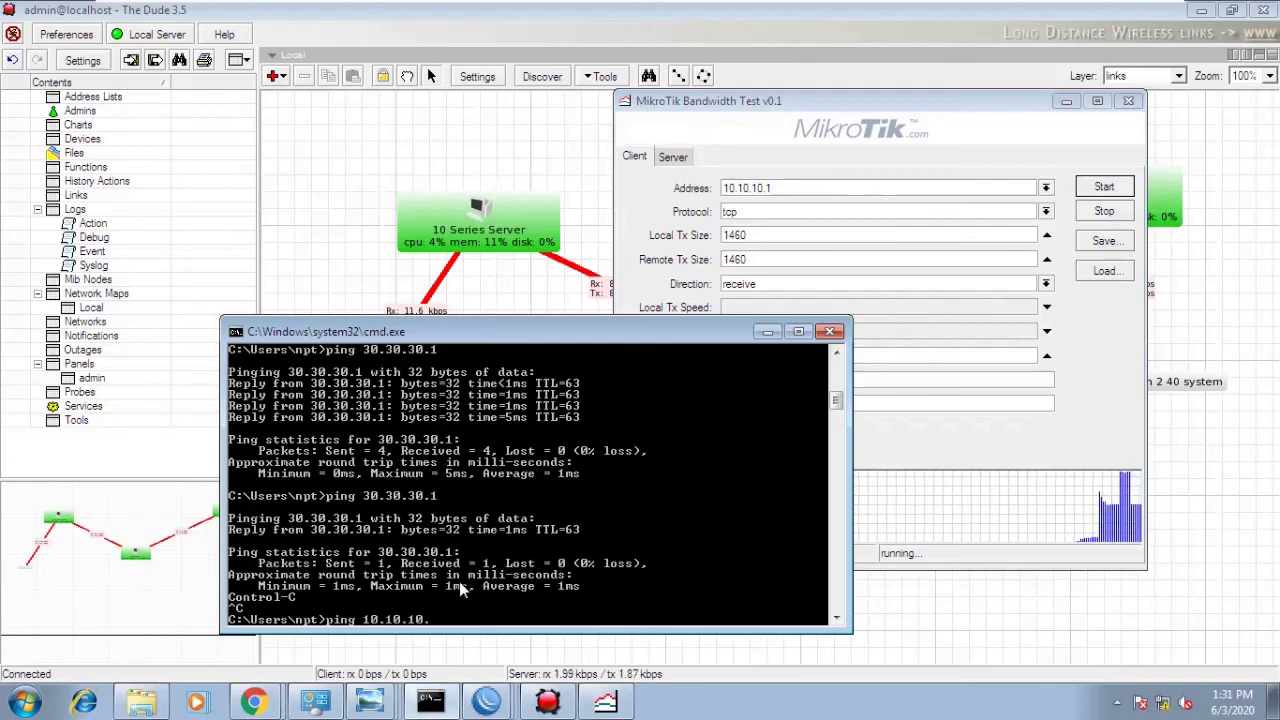
type("1")
key("Return")
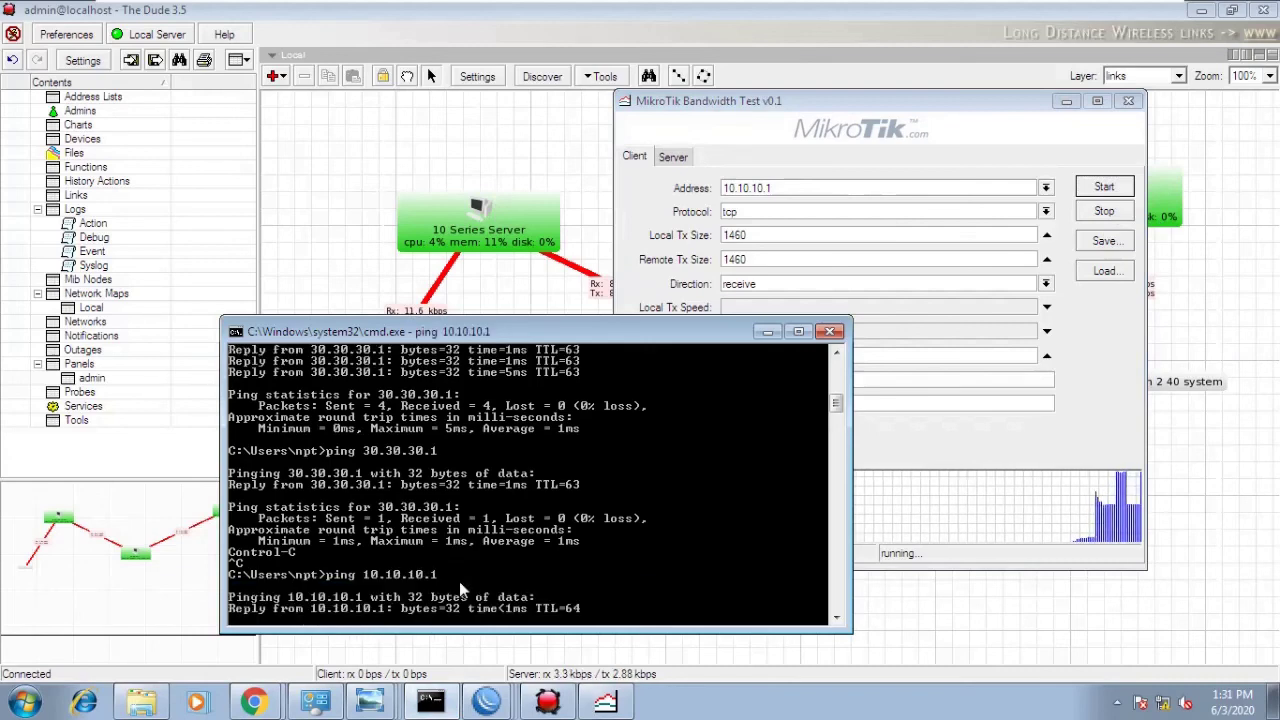
left_click(1099, 353)
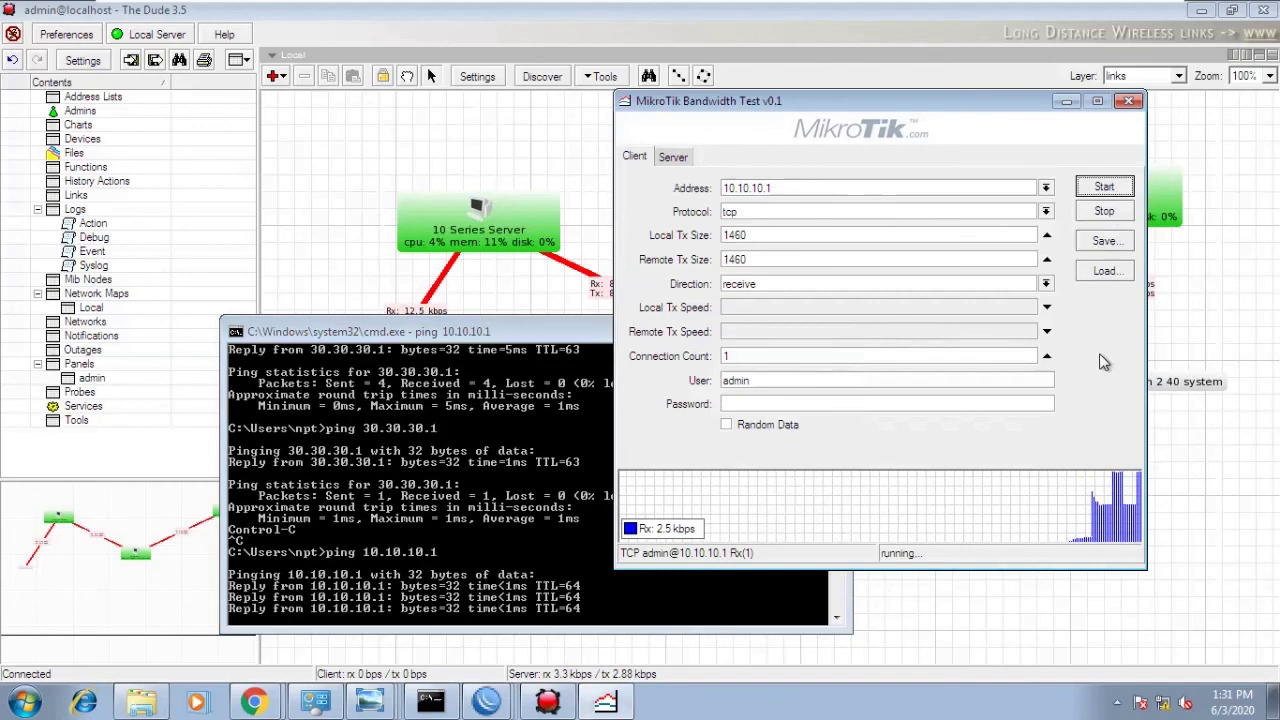
- Switch the protocol to udp and restart the test, then move Command Prompt up-left
left_click(765, 212)
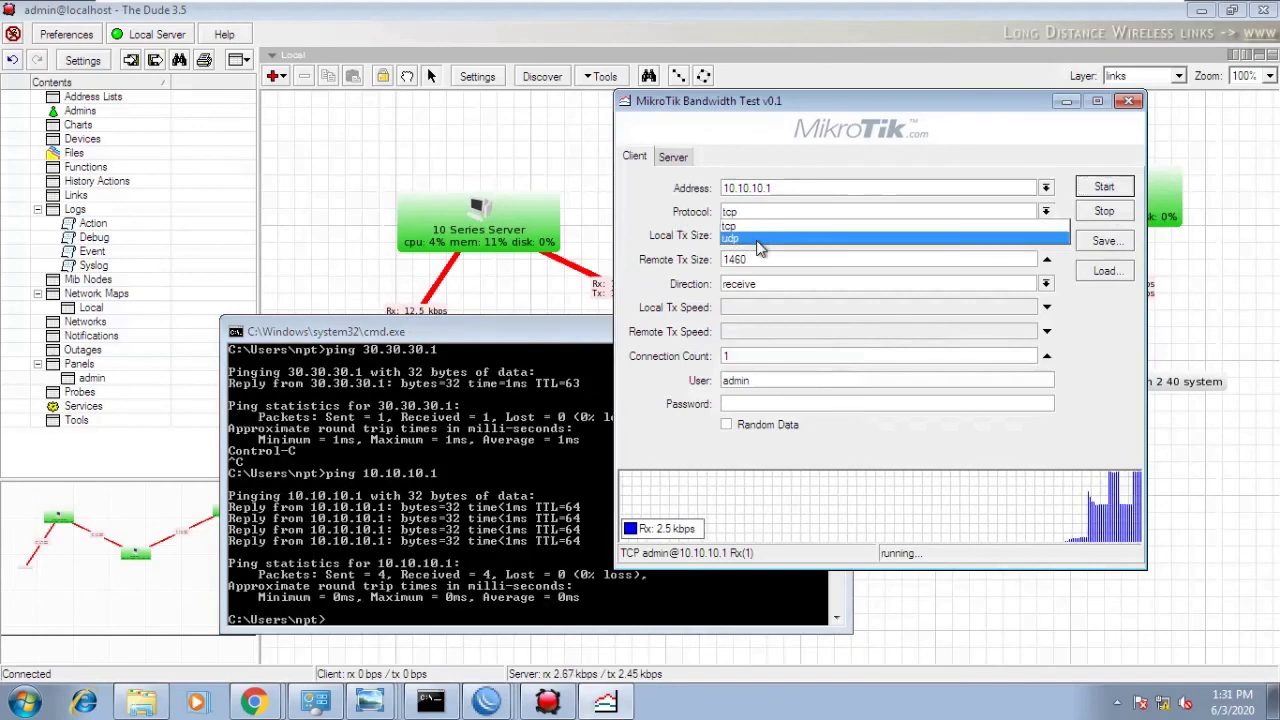
left_click(758, 240)
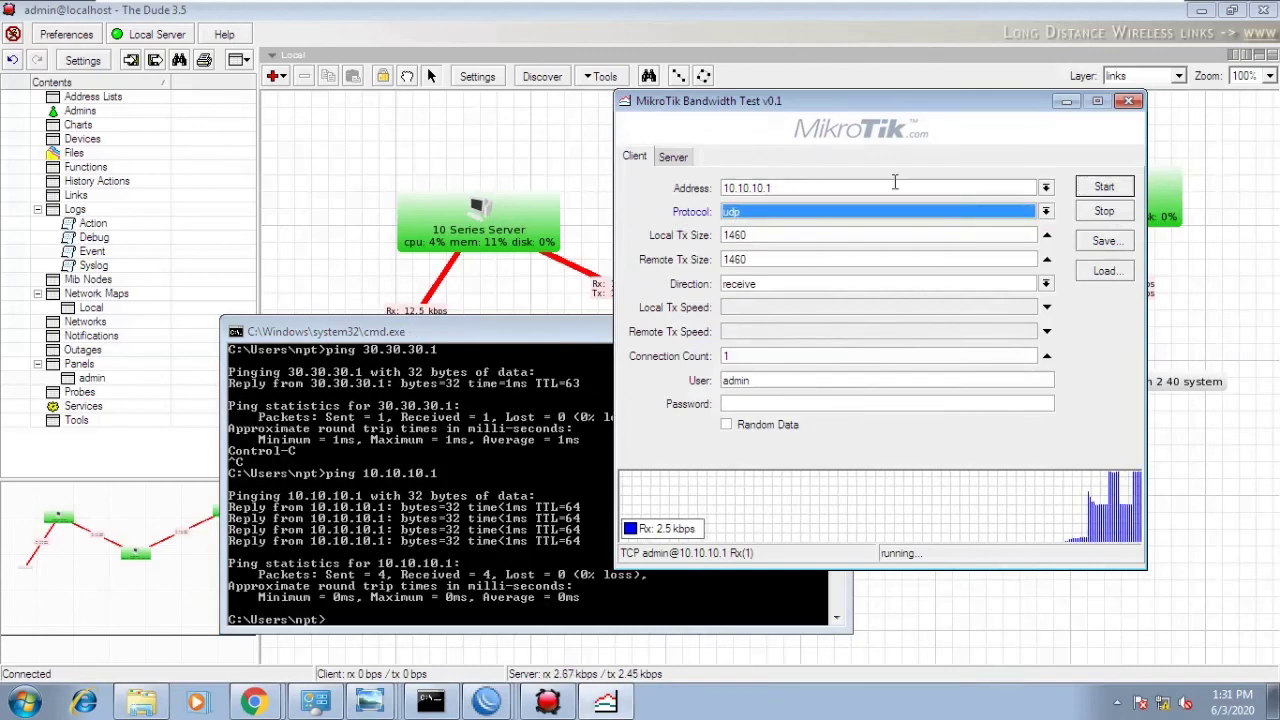
left_click(1097, 192)
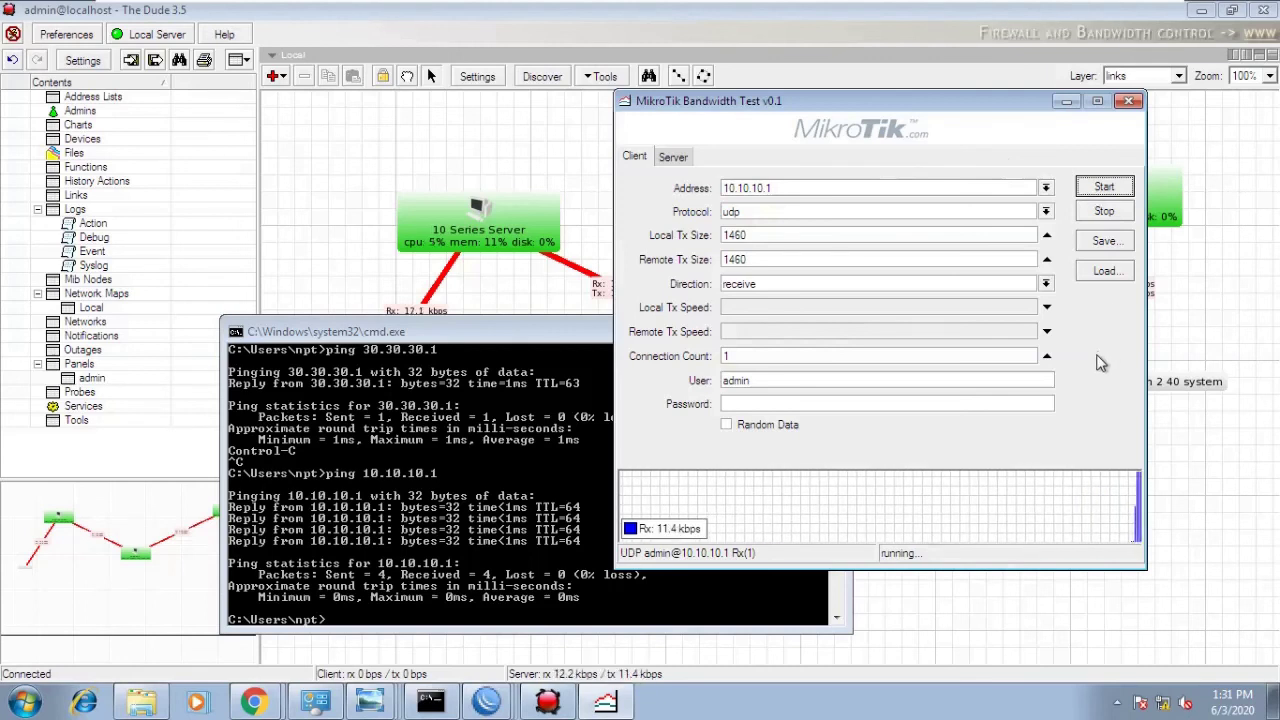
left_click(502, 333)
left_click_drag(502, 333, 486, 289)
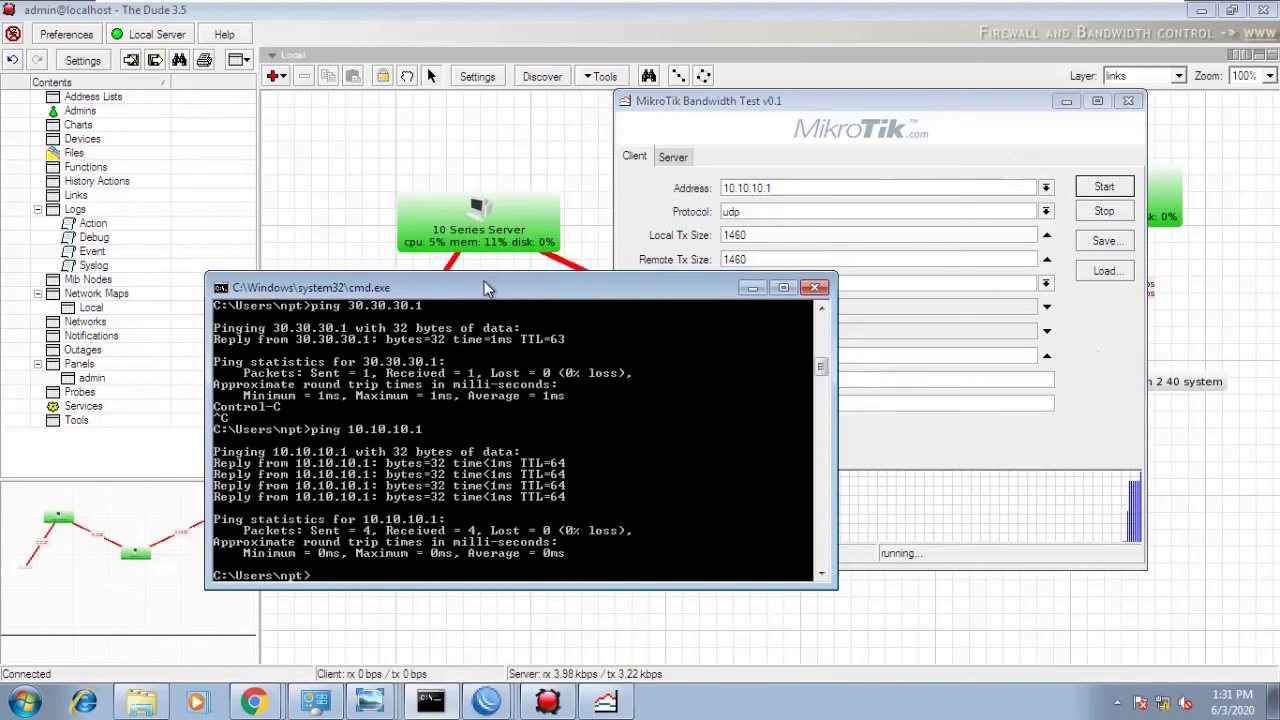
- In the 10.10.10.1 WinBox session, uncheck Authenticate in BTest Server settings and save
mouse_move(486, 703)
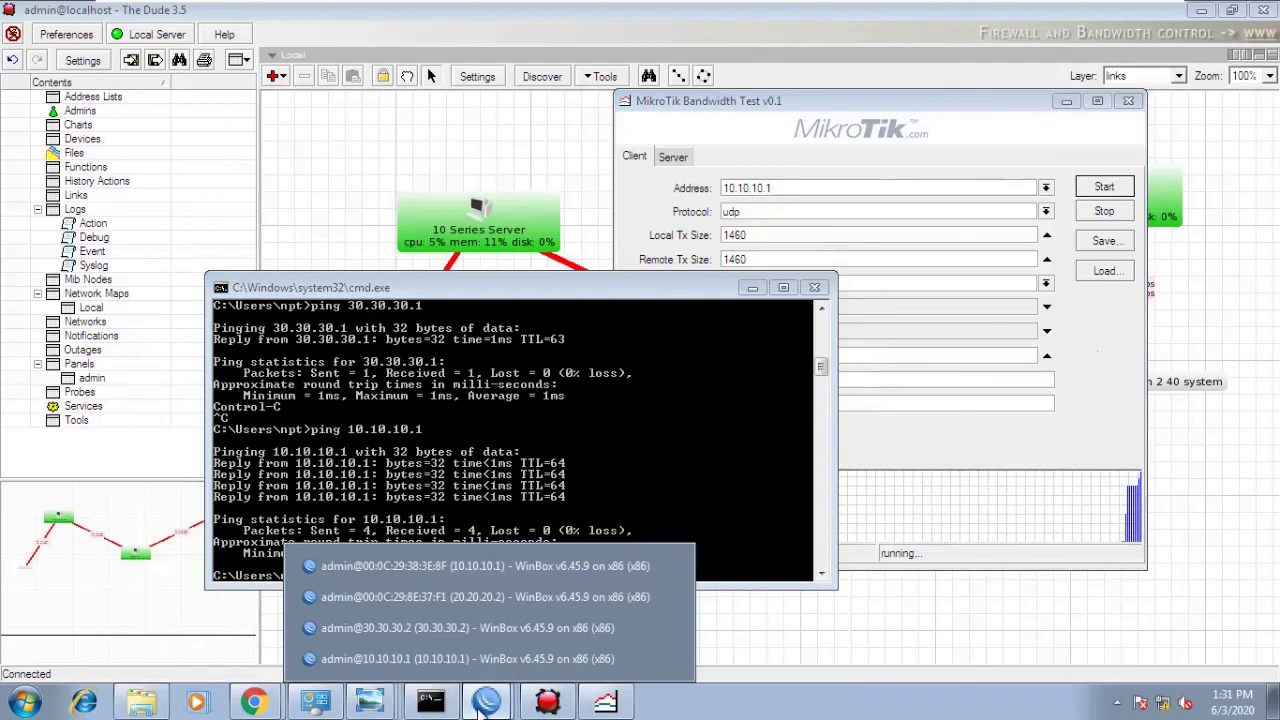
left_click(480, 597)
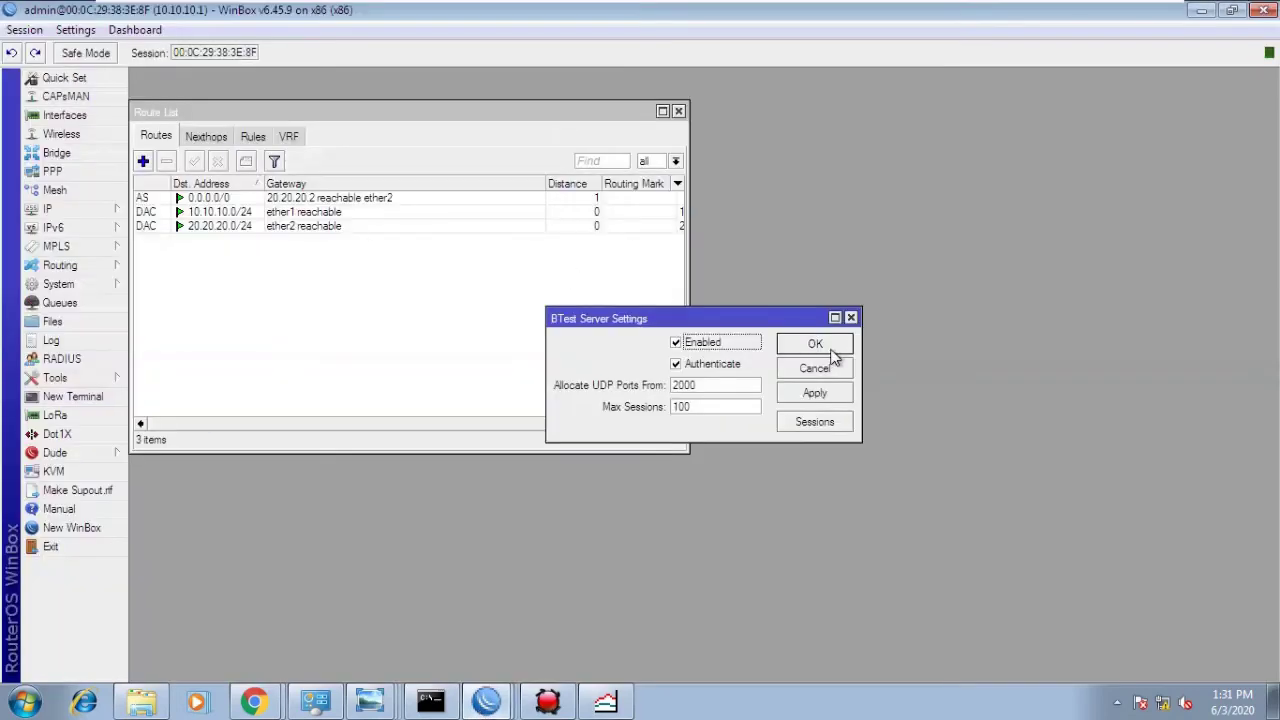
left_click(720, 372)
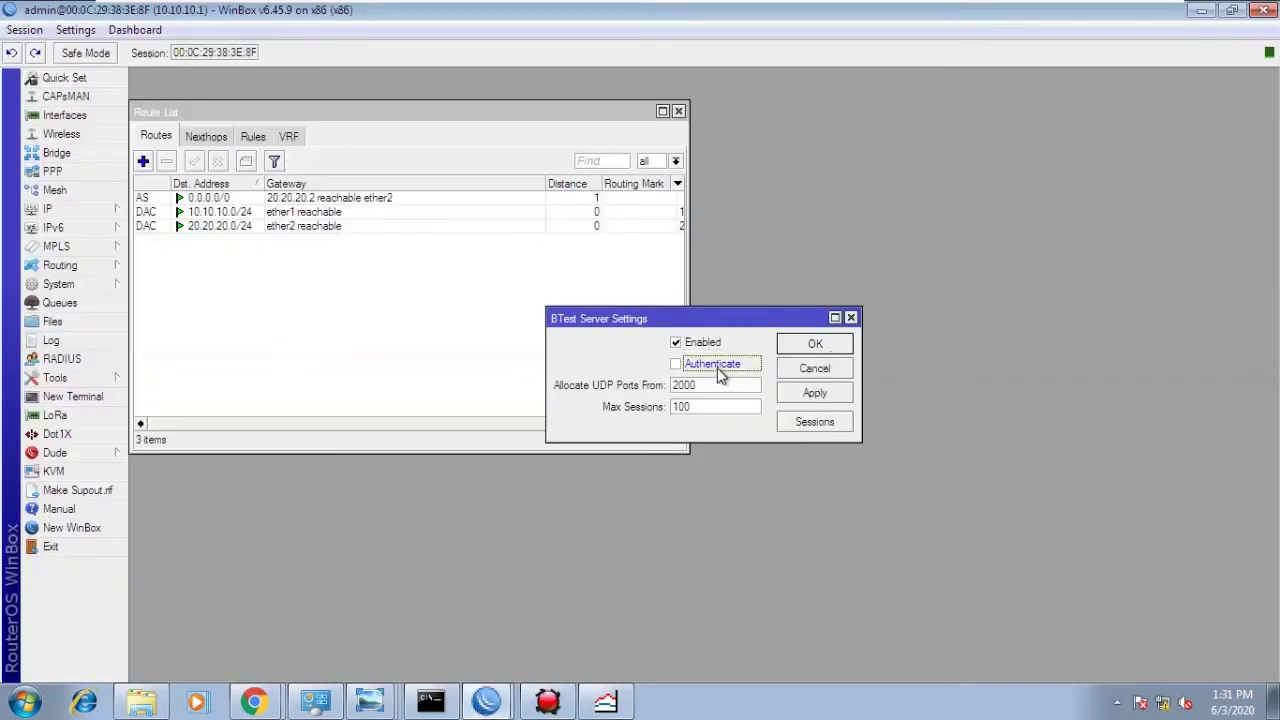
left_click(803, 398)
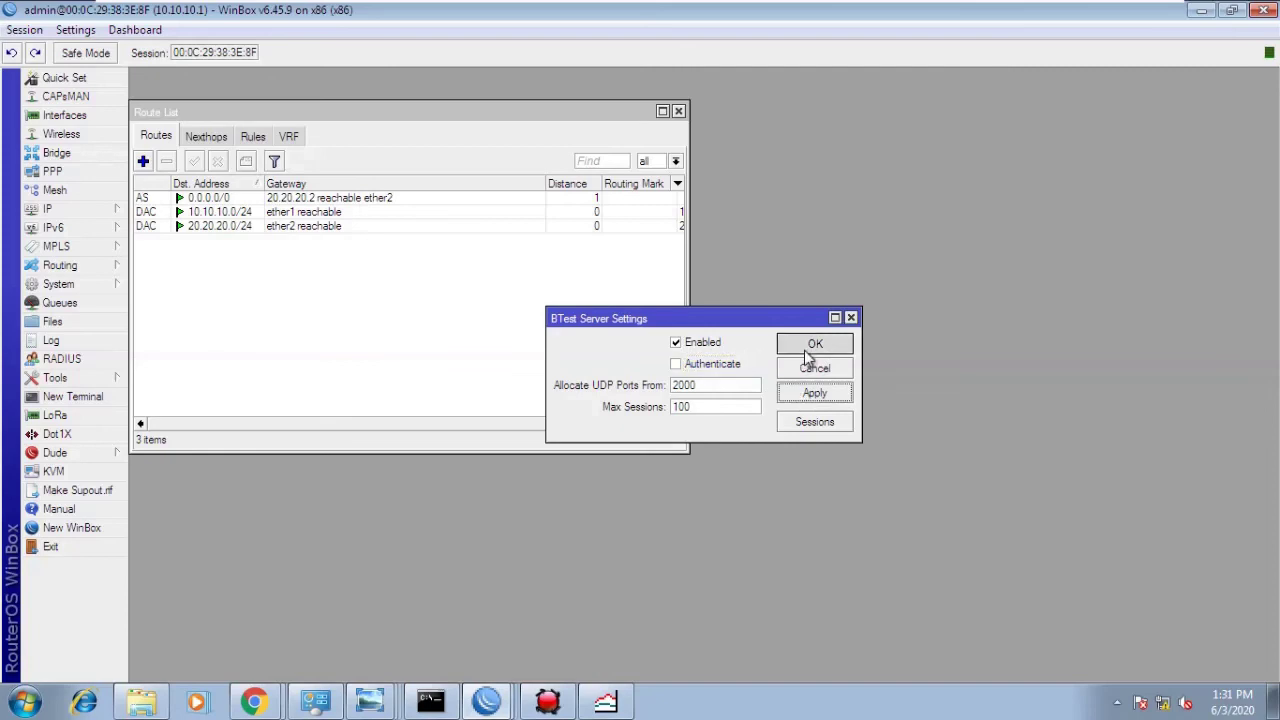
left_click(808, 355)
- Open and close IP > Firewall, then minimize WinBox
left_click(38, 212)
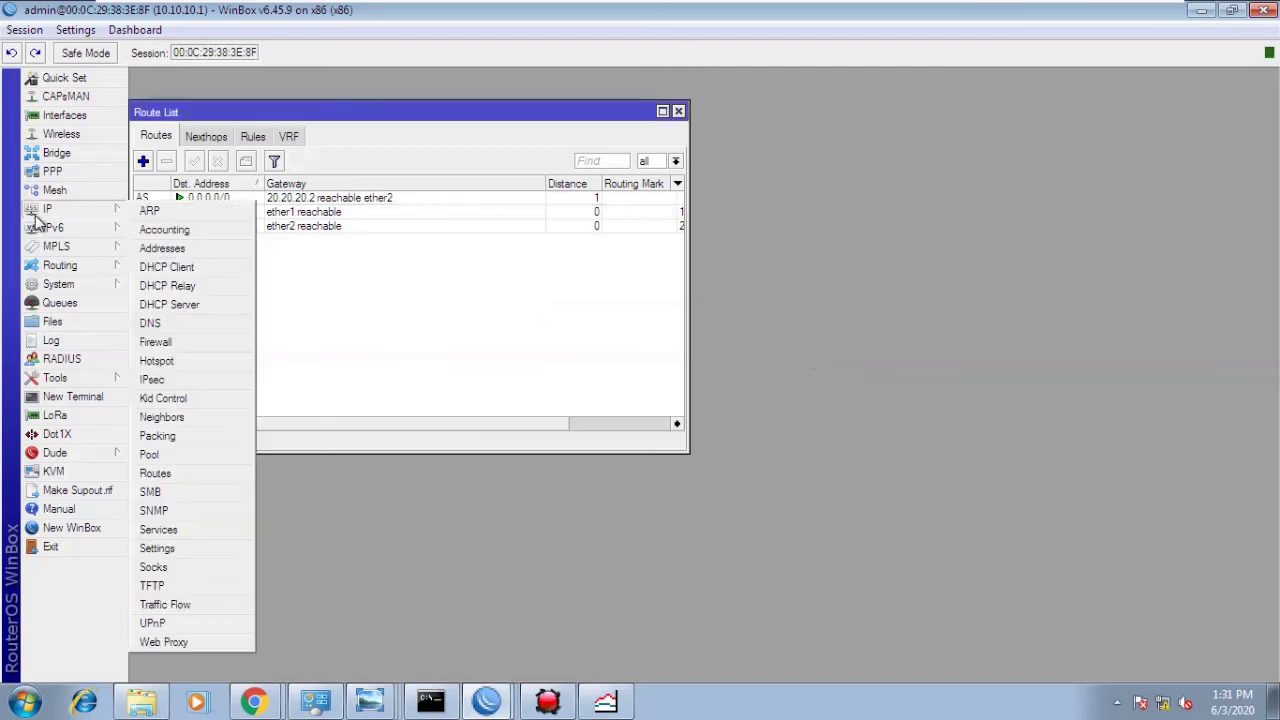
left_click(278, 409)
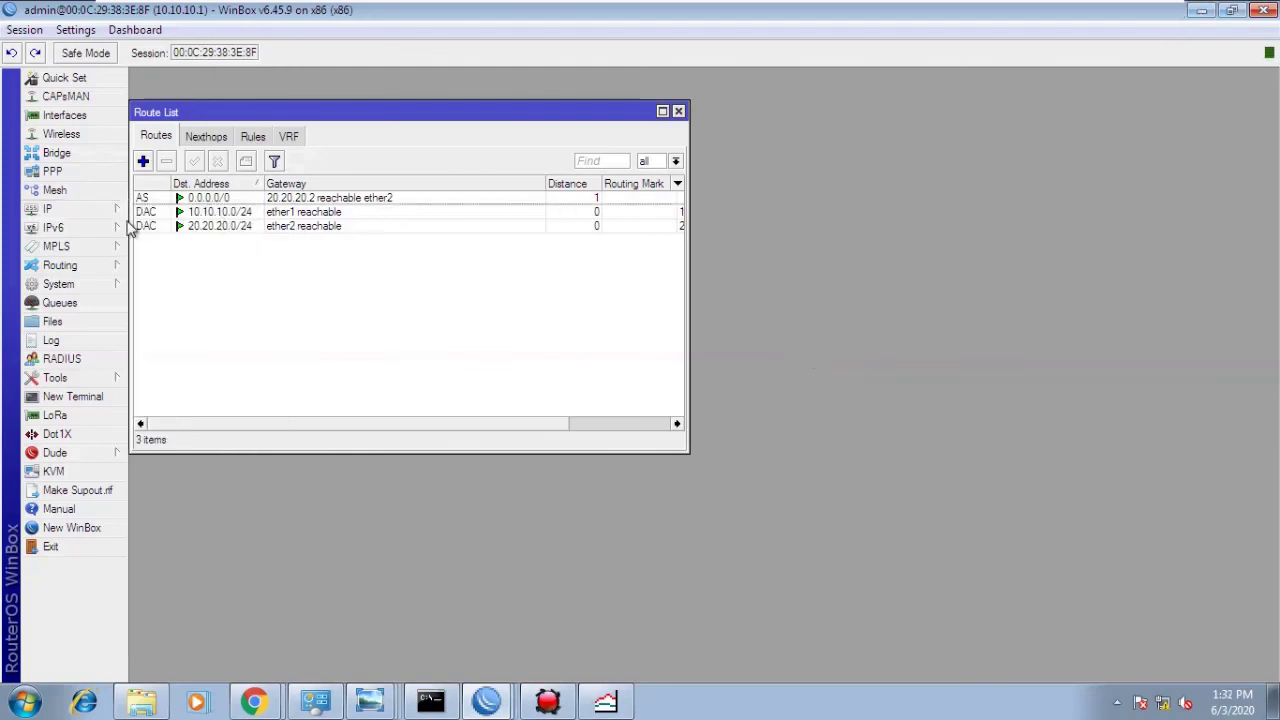
left_click(85, 209)
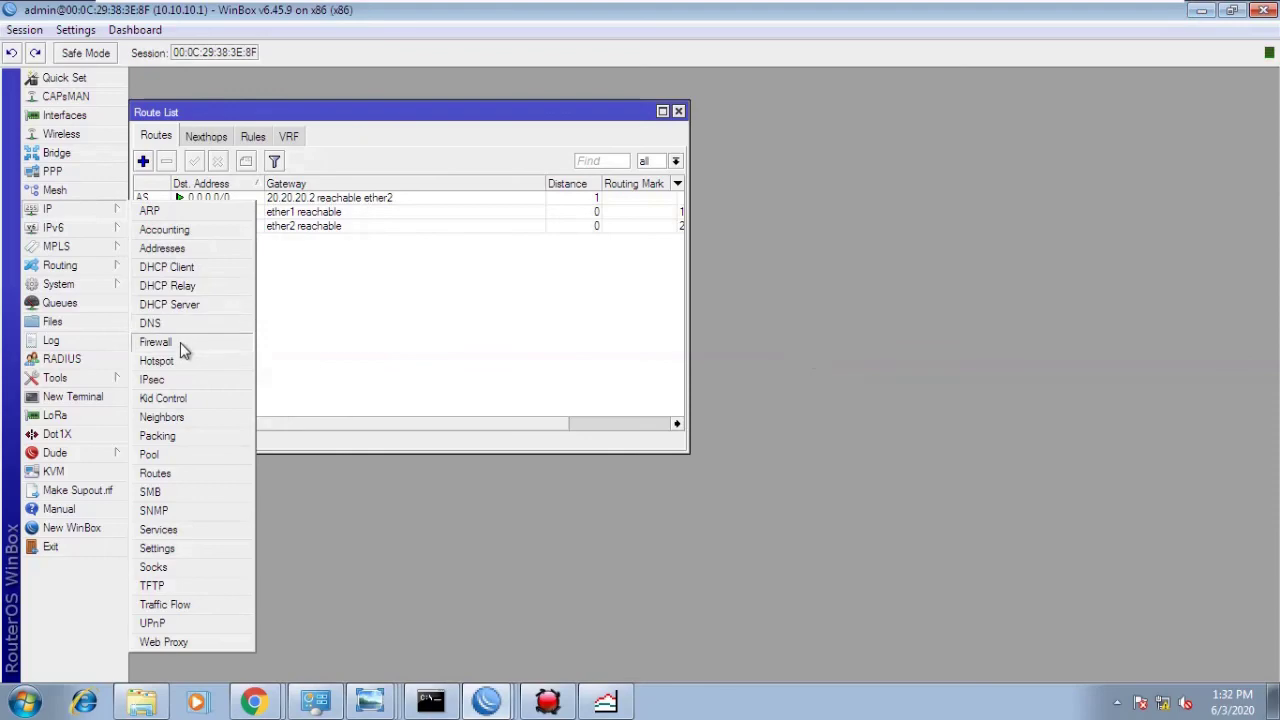
left_click(180, 342)
left_click(1120, 212)
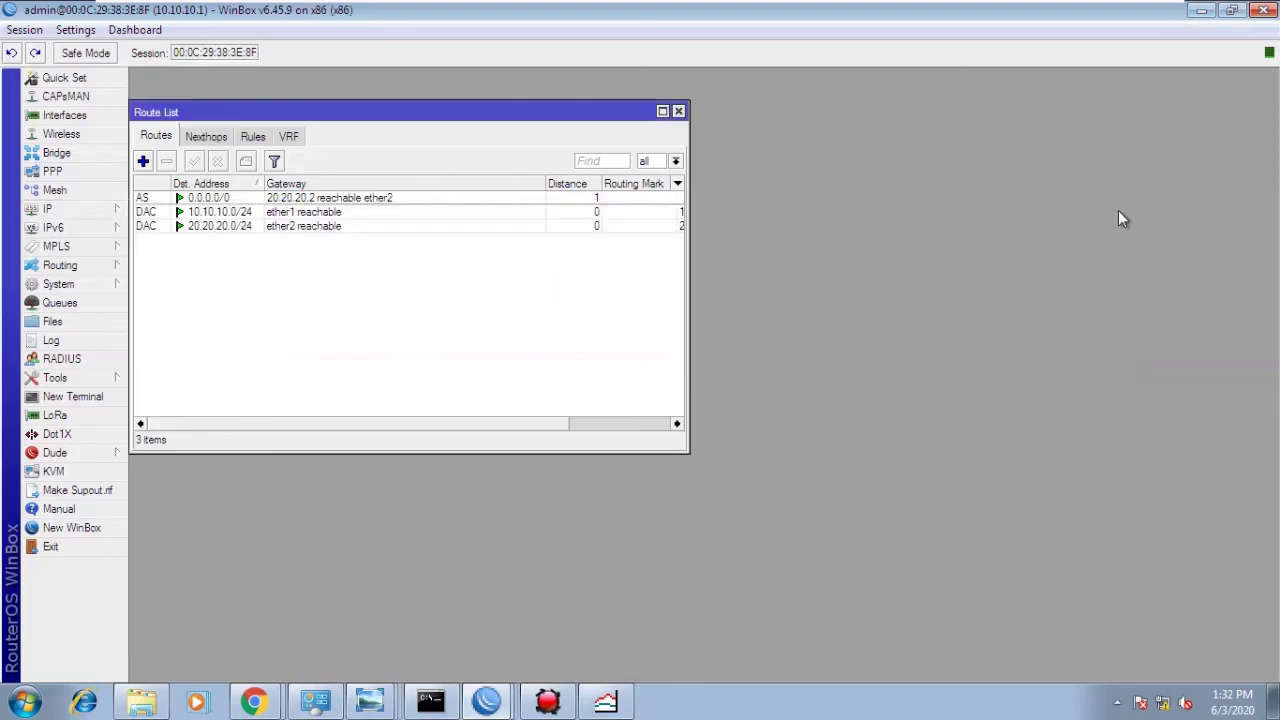
left_click(1198, 12)
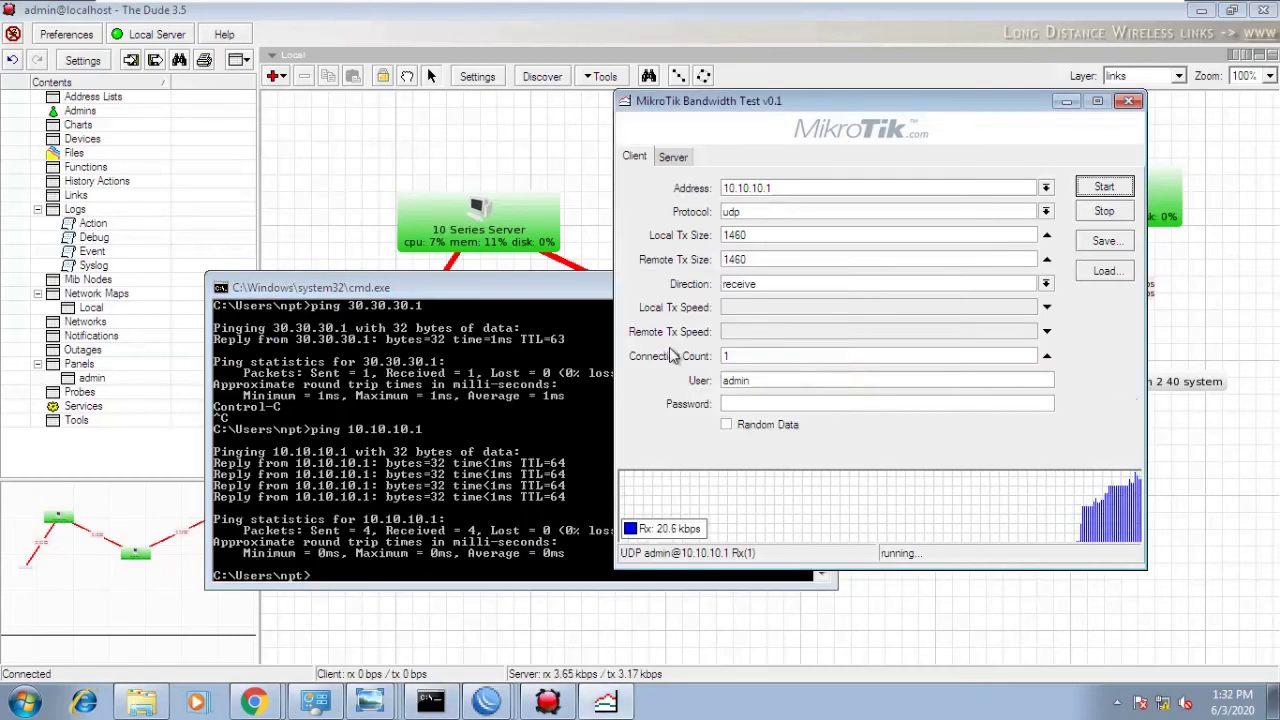
- Rearrange the windows and run a tcp test to 10.10.10.1 with 50 connections
left_click_drag(487, 300, 449, 497)
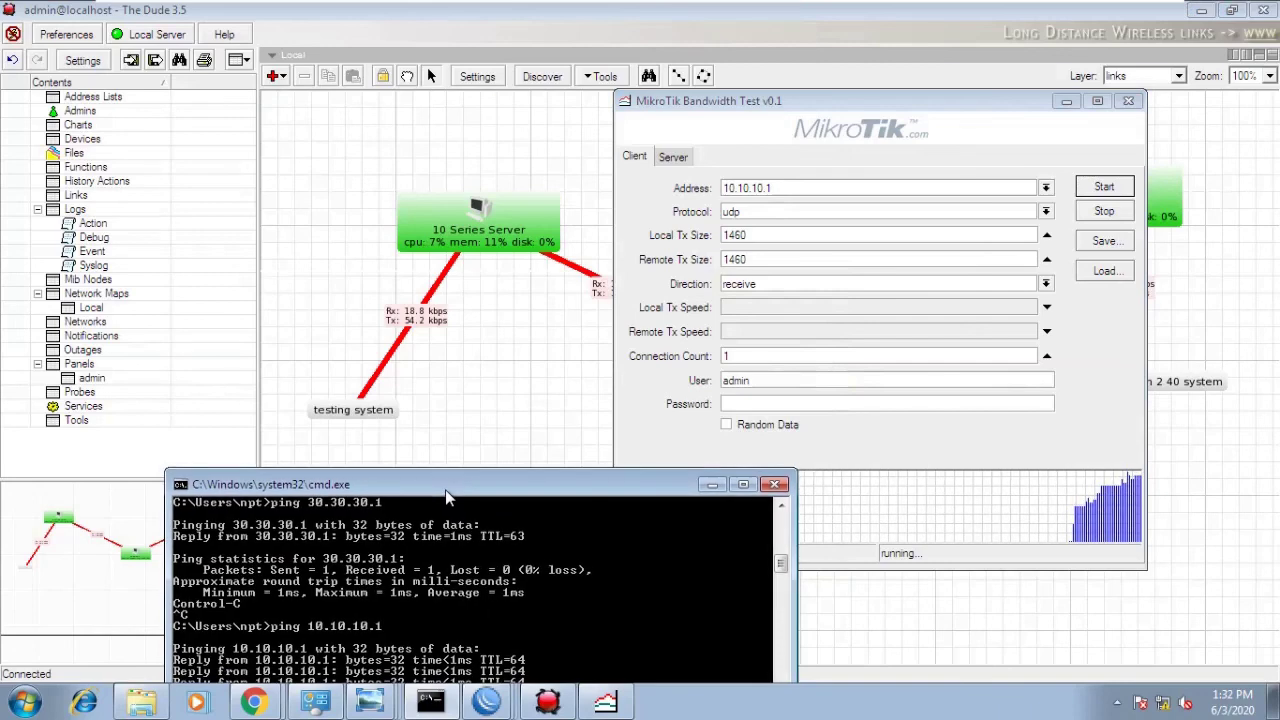
left_click_drag(790, 102, 916, 79)
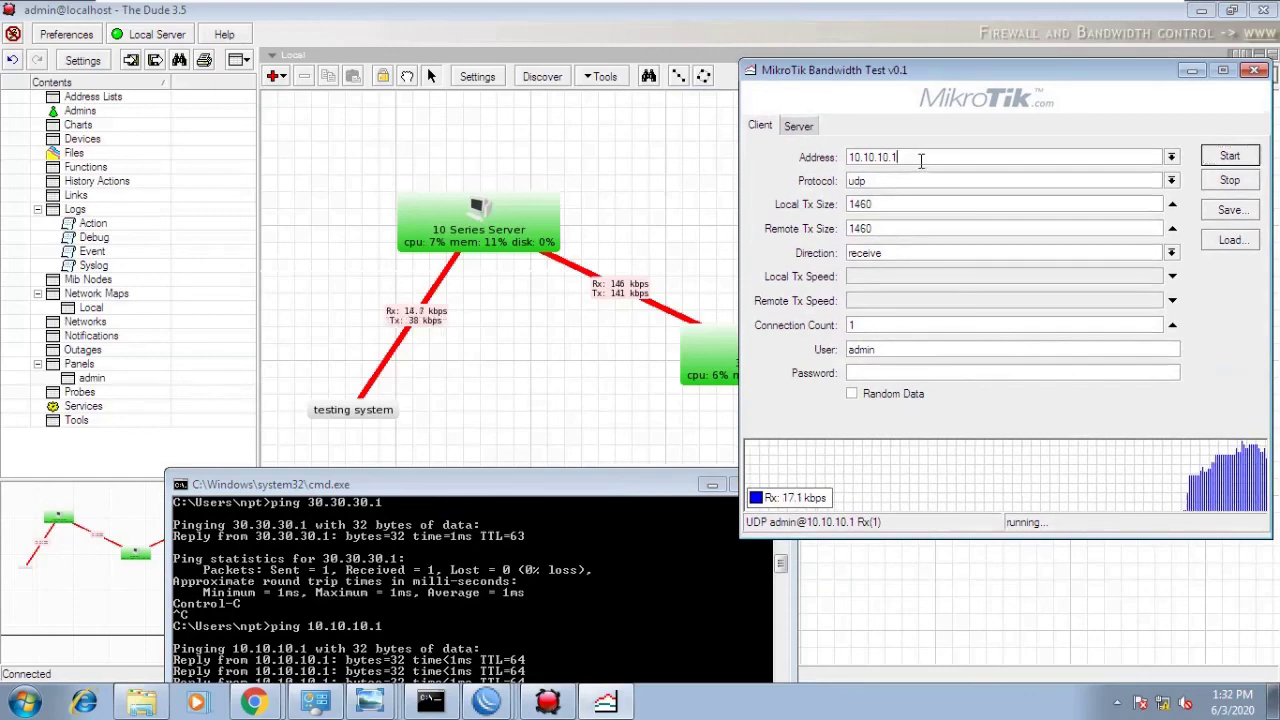
left_click(922, 181)
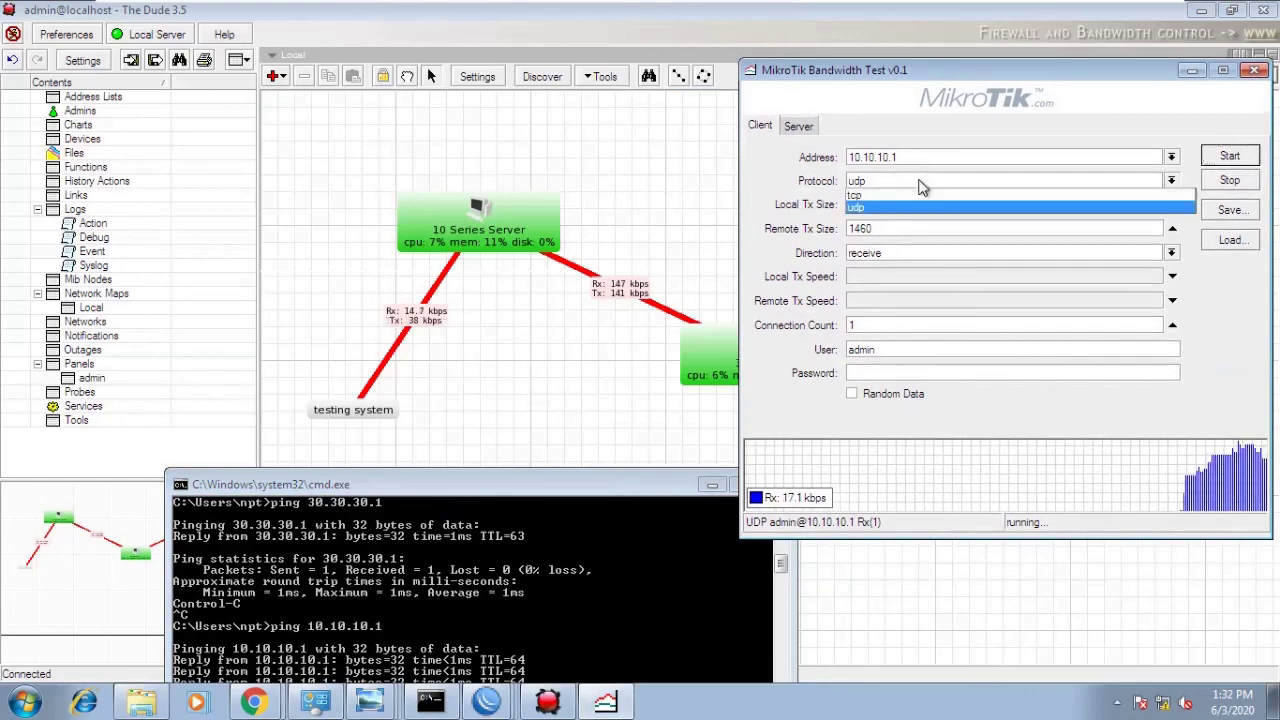
left_click(912, 201)
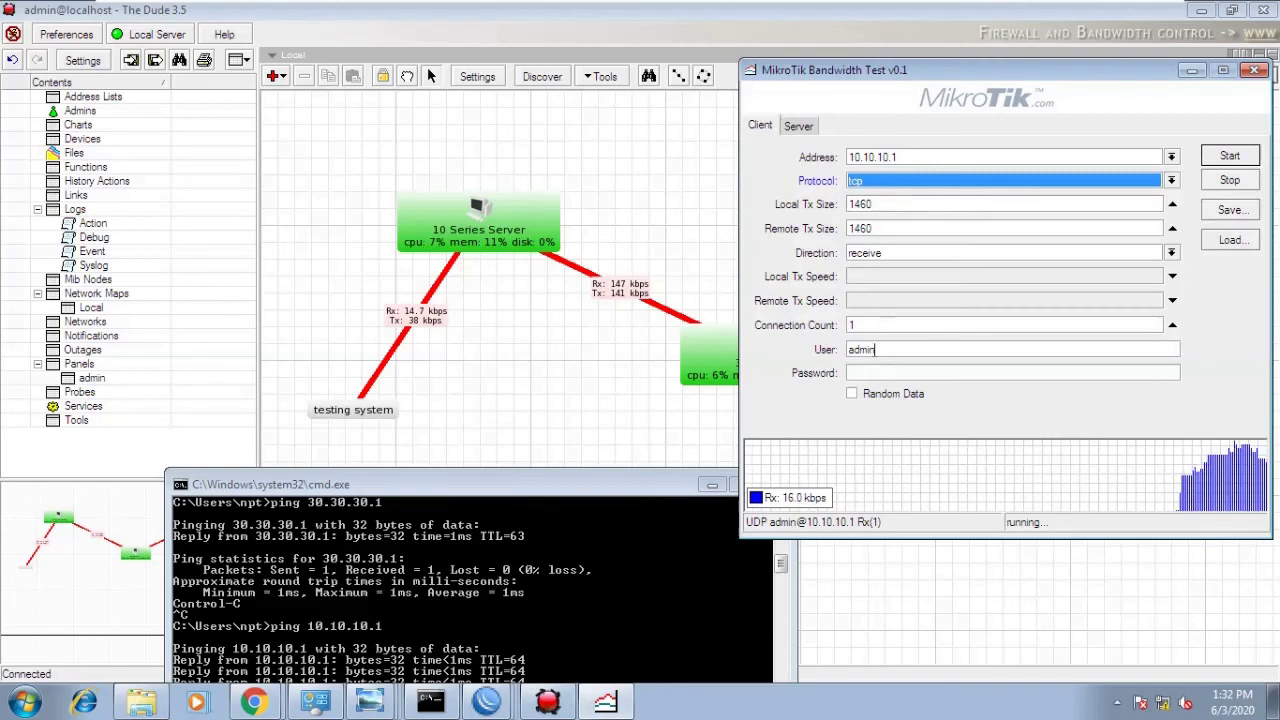
left_click_drag(884, 324, 845, 325)
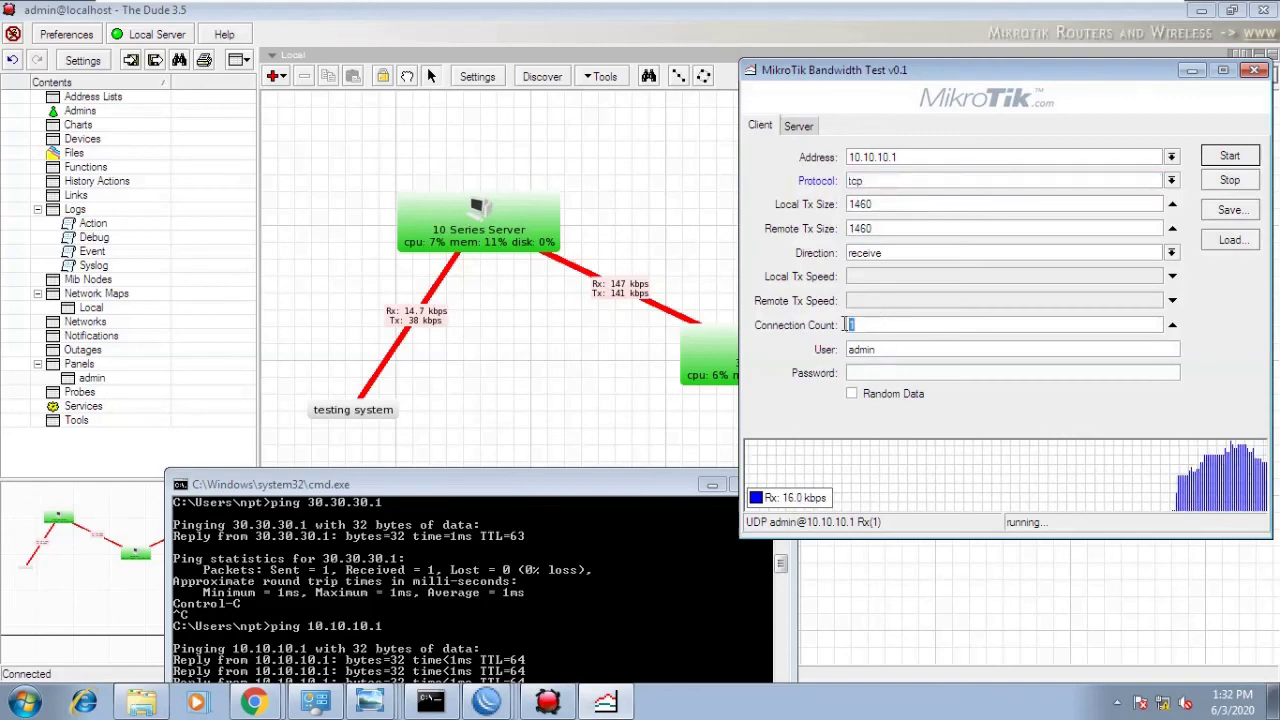
type("5")
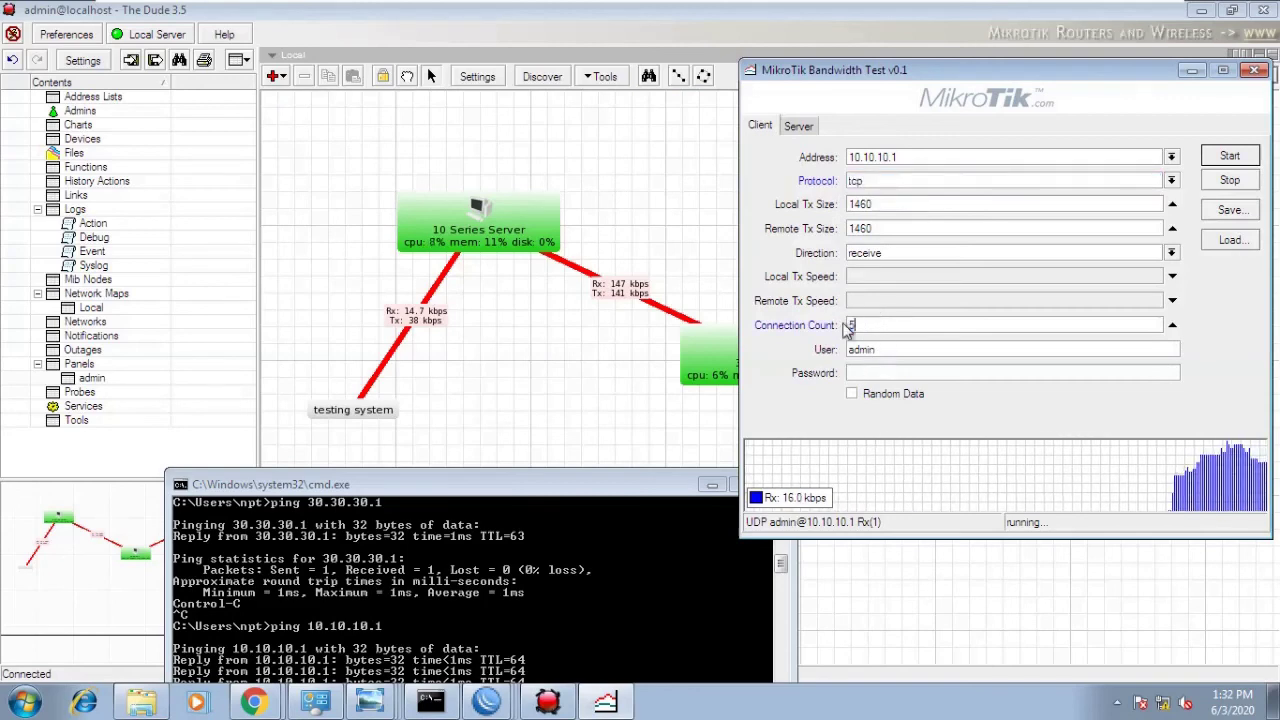
type("0")
left_click(1230, 158)
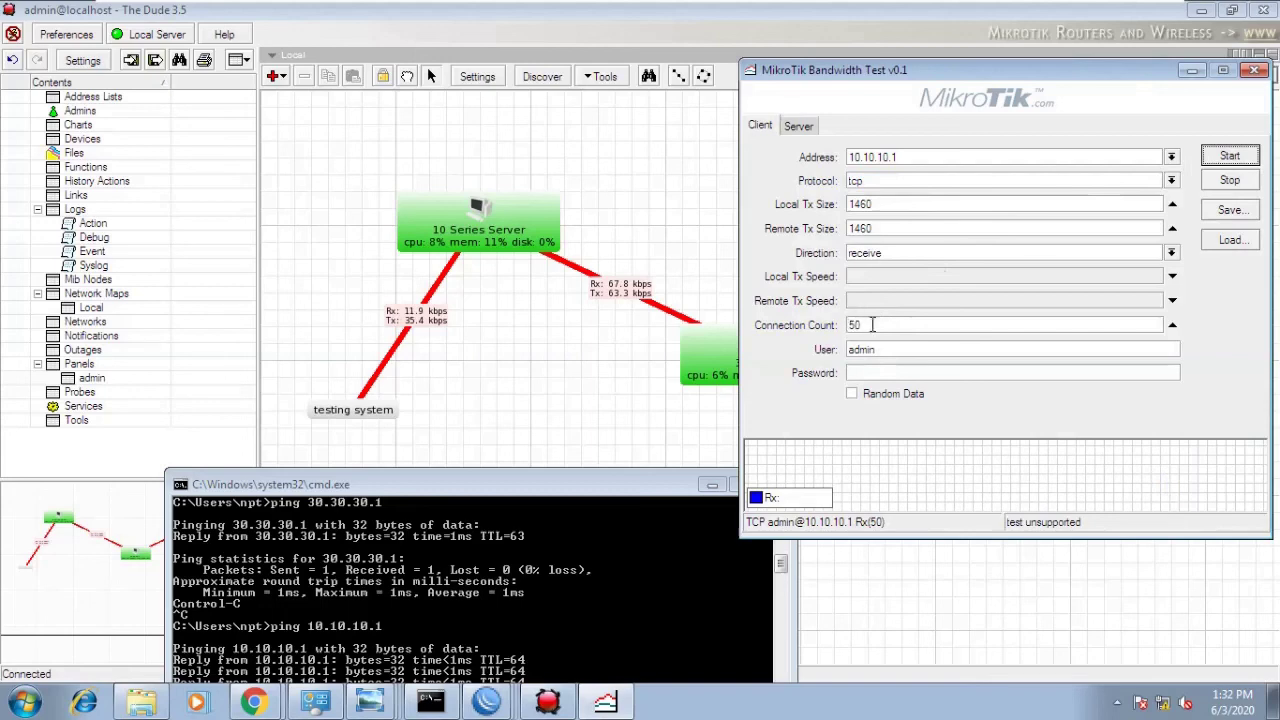
- Change the connection count to 1 and move the test window left
left_click_drag(872, 324, 855, 324)
type("1")
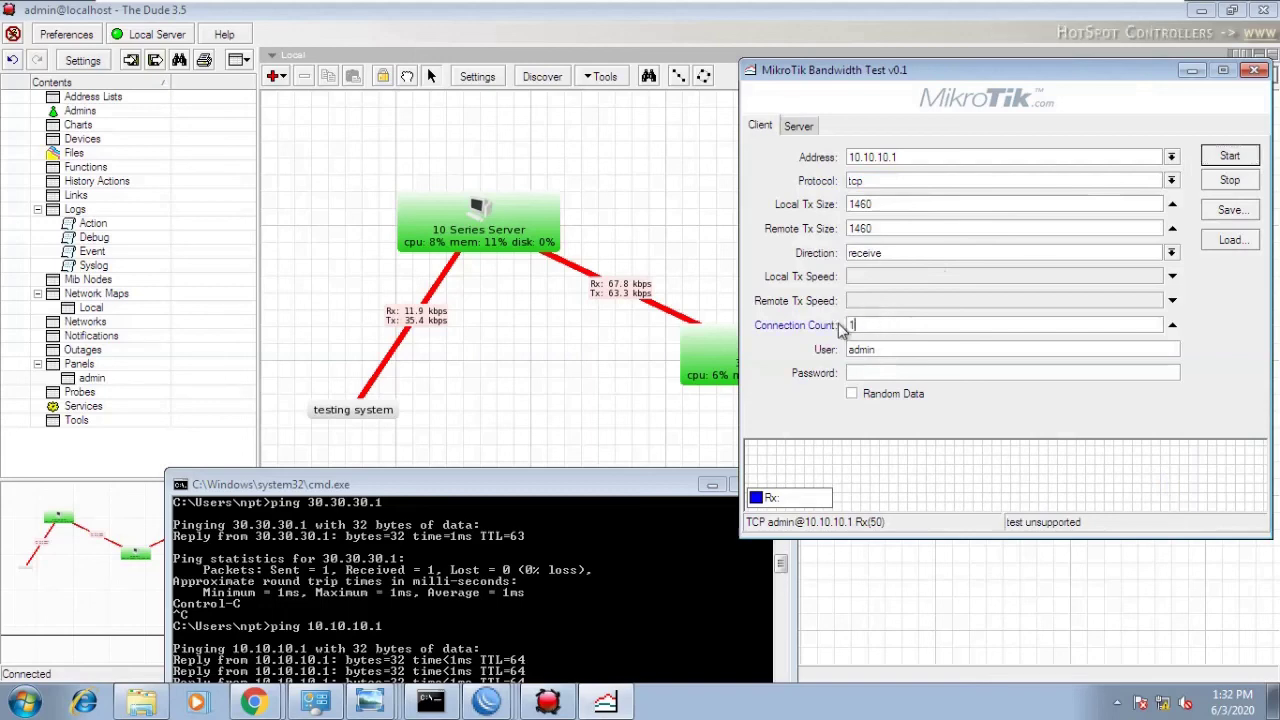
left_click_drag(928, 79, 687, 91)
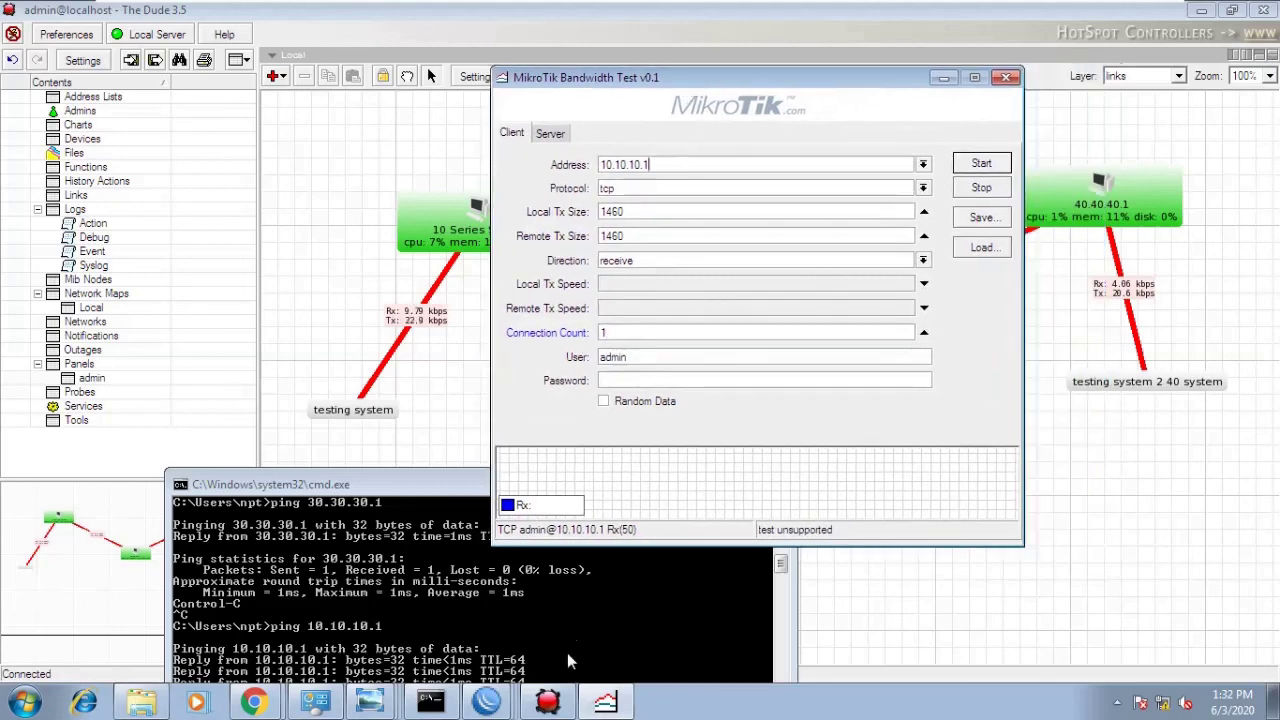
- Open Tools > BTest Server in the 10.10.10.1 WinBox session and check its empty sessions list
left_click(487, 702)
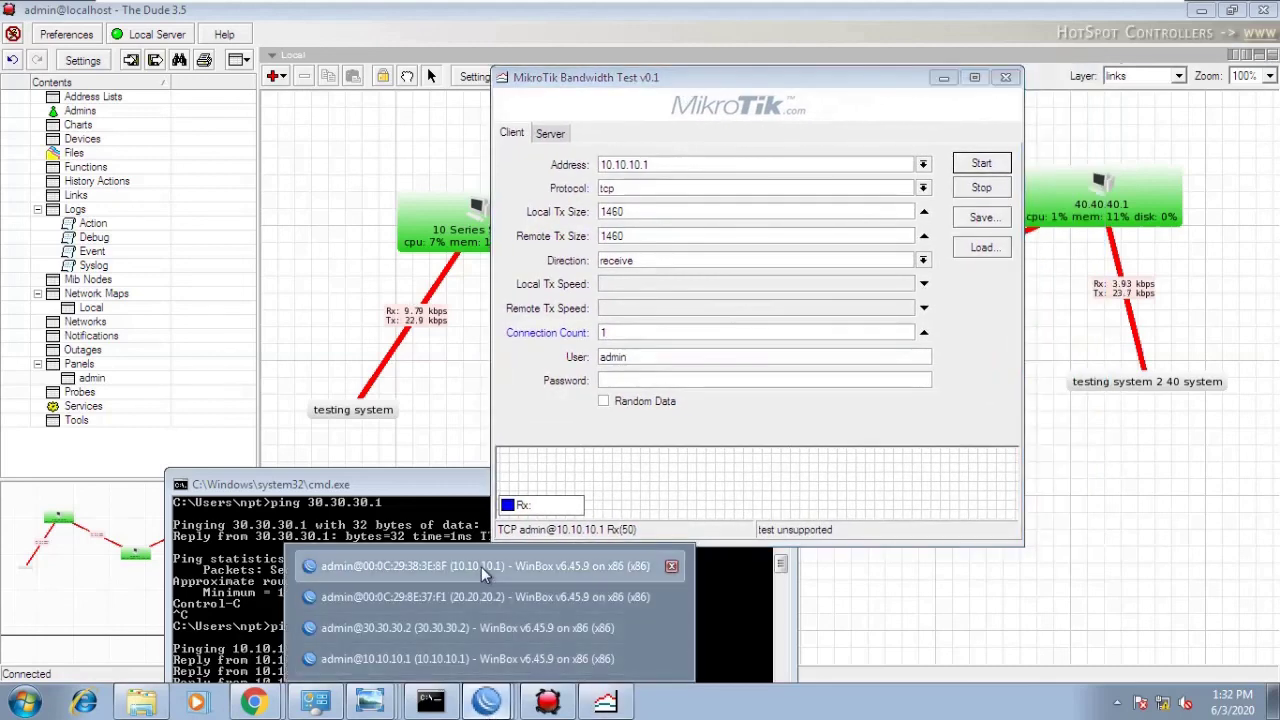
left_click(481, 566)
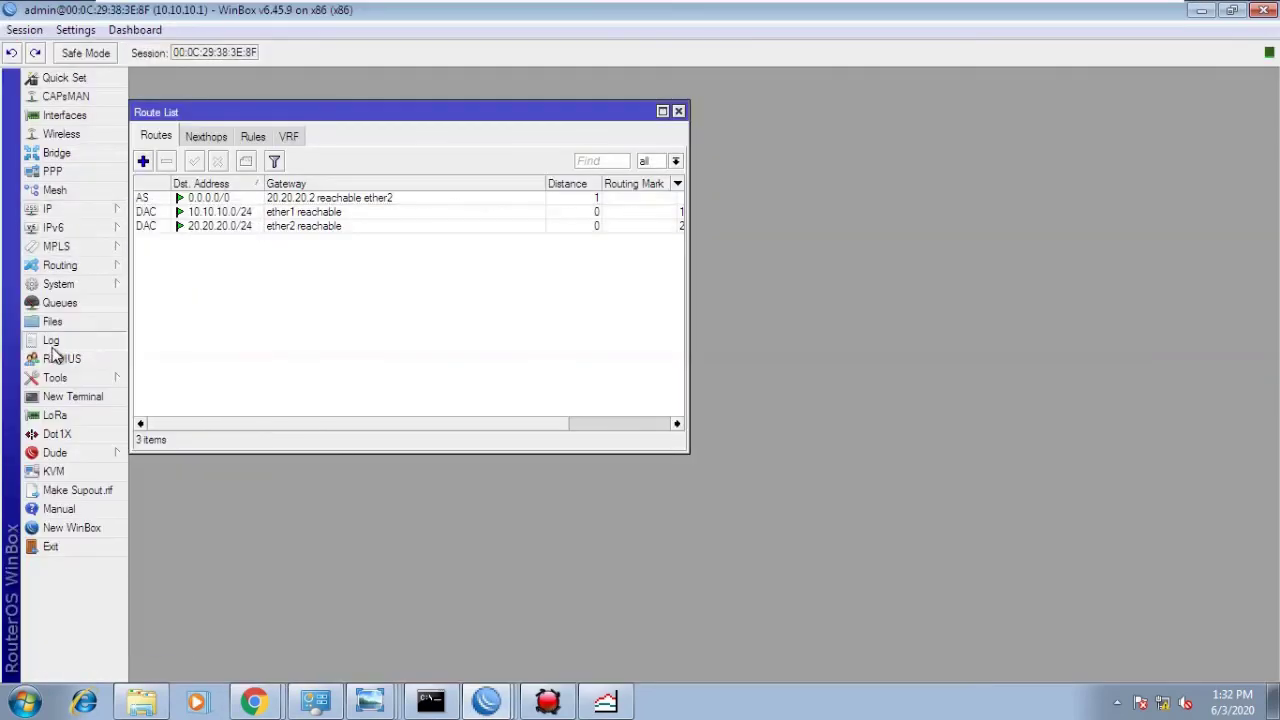
mouse_move(57, 374)
left_click(219, 322)
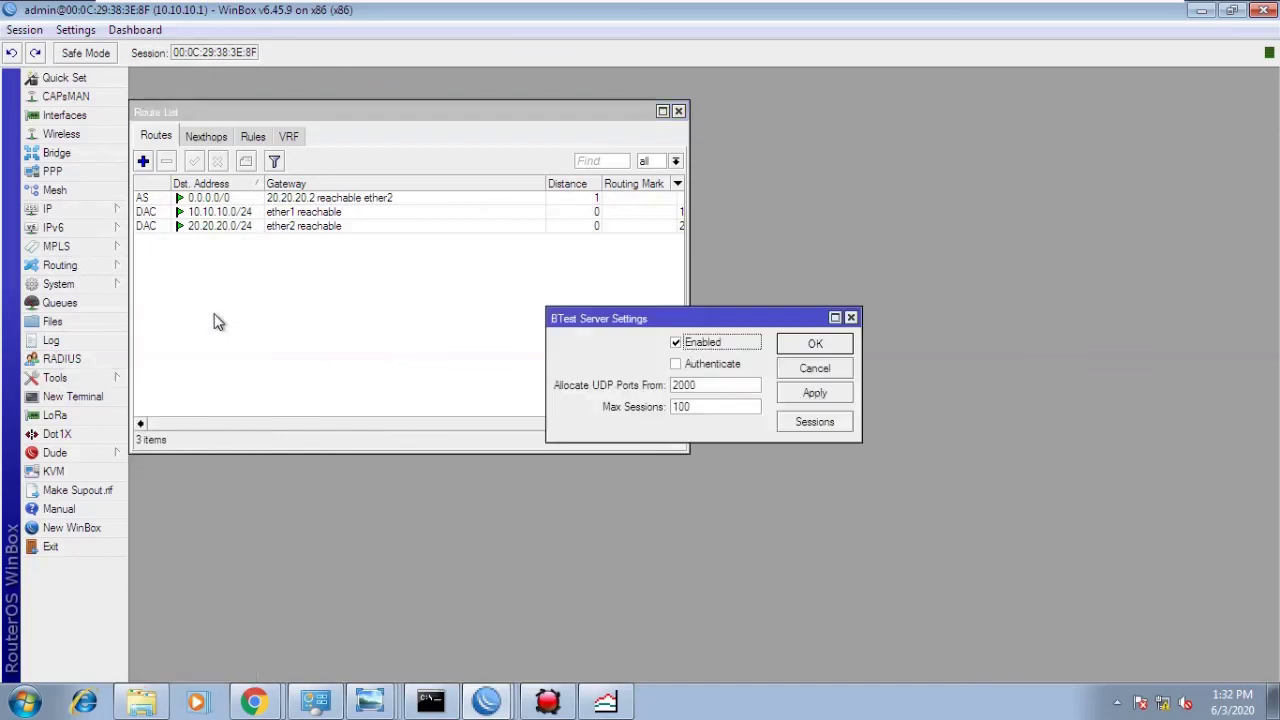
left_click(800, 428)
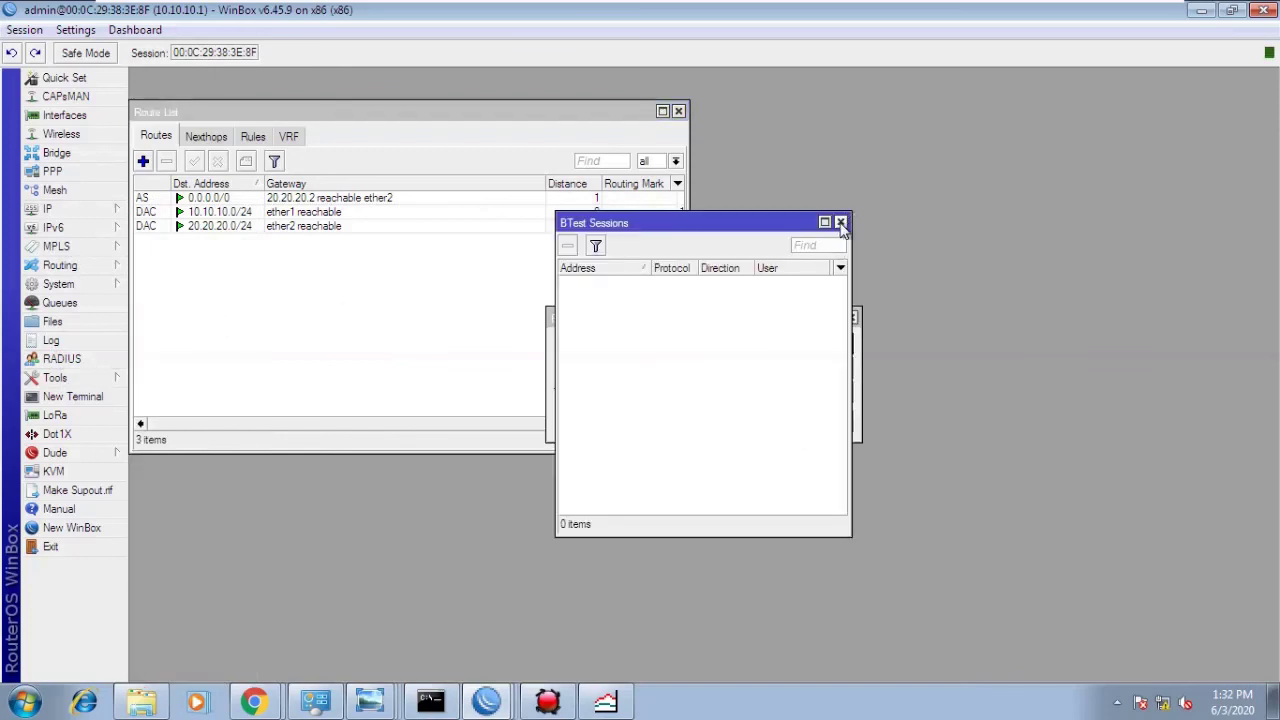
left_click(842, 224)
left_click(815, 393)
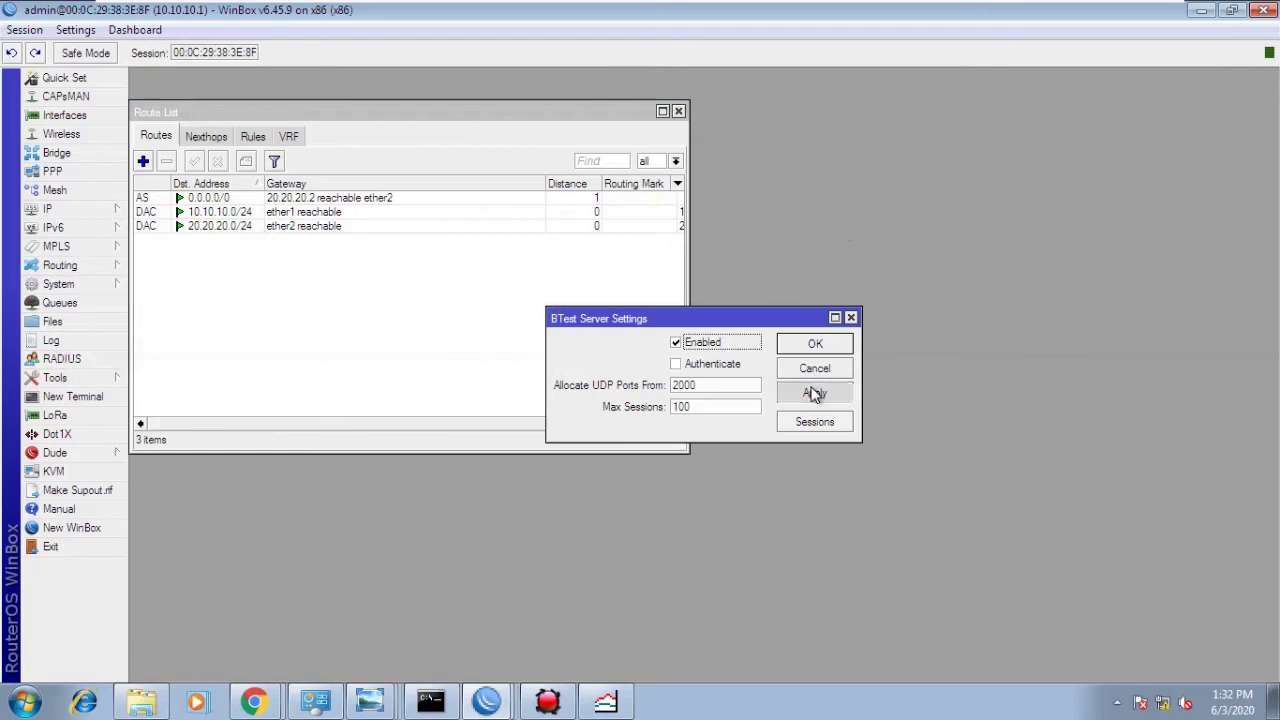
- Check Authenticate, apply, and close the BTest Server settings
left_click(714, 364)
left_click(818, 396)
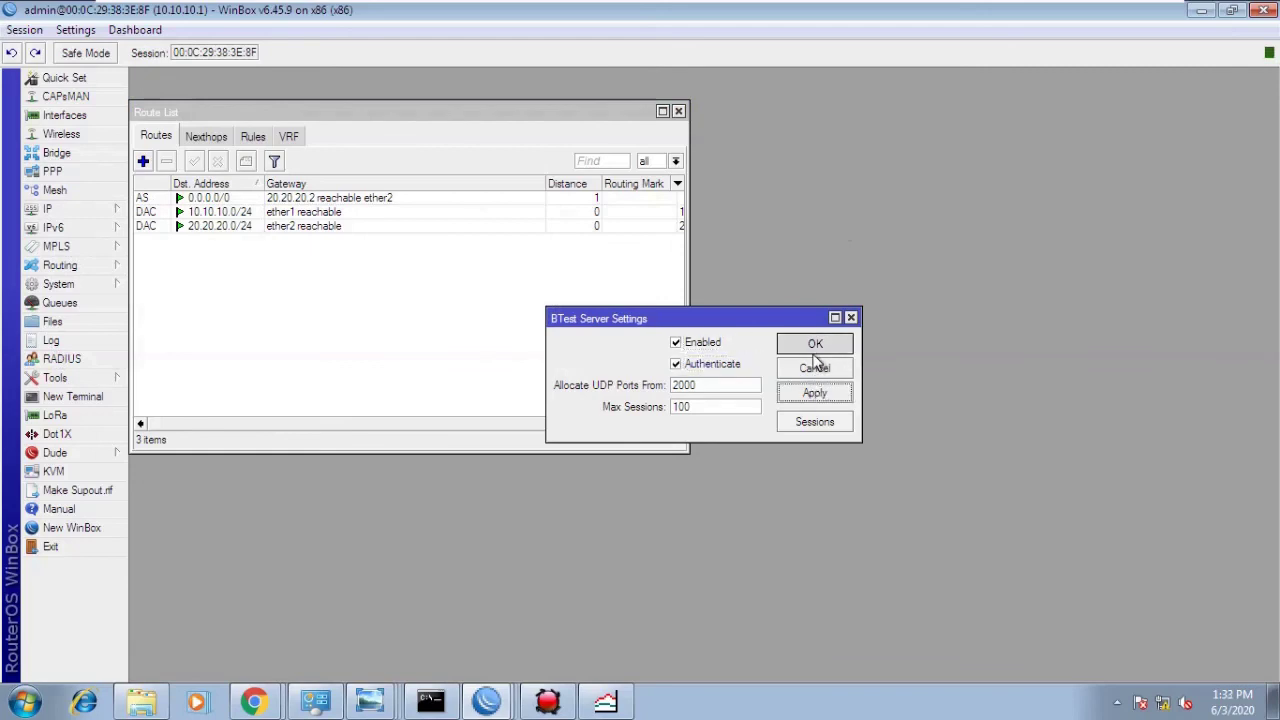
left_click(813, 352)
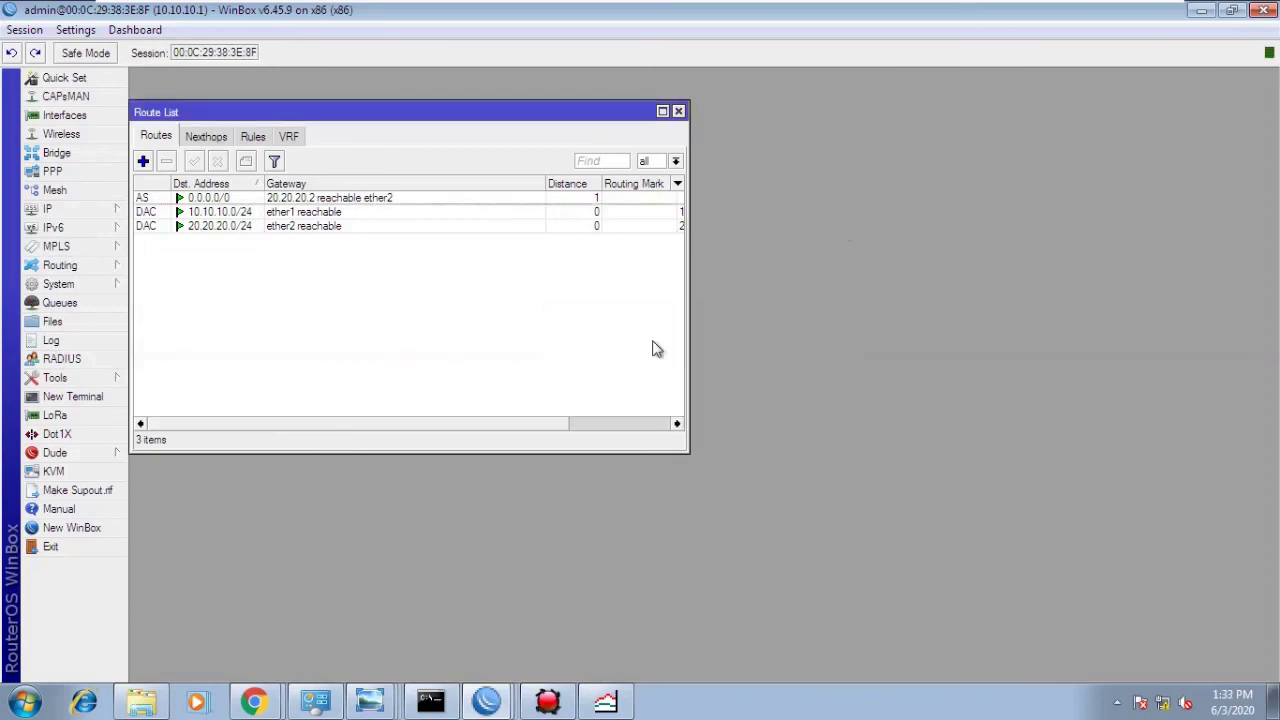
- Under System > Users, enter and confirm a new admin password, save, and minimize WinBox
left_click(68, 282)
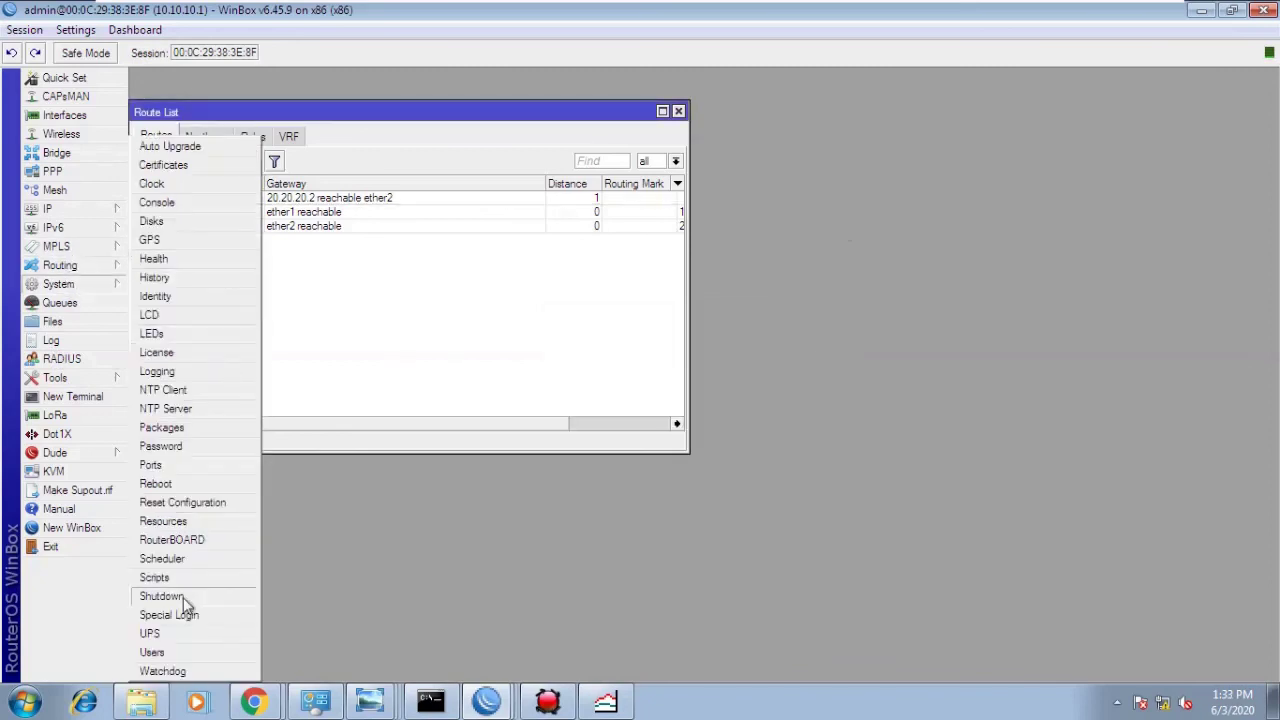
left_click(152, 653)
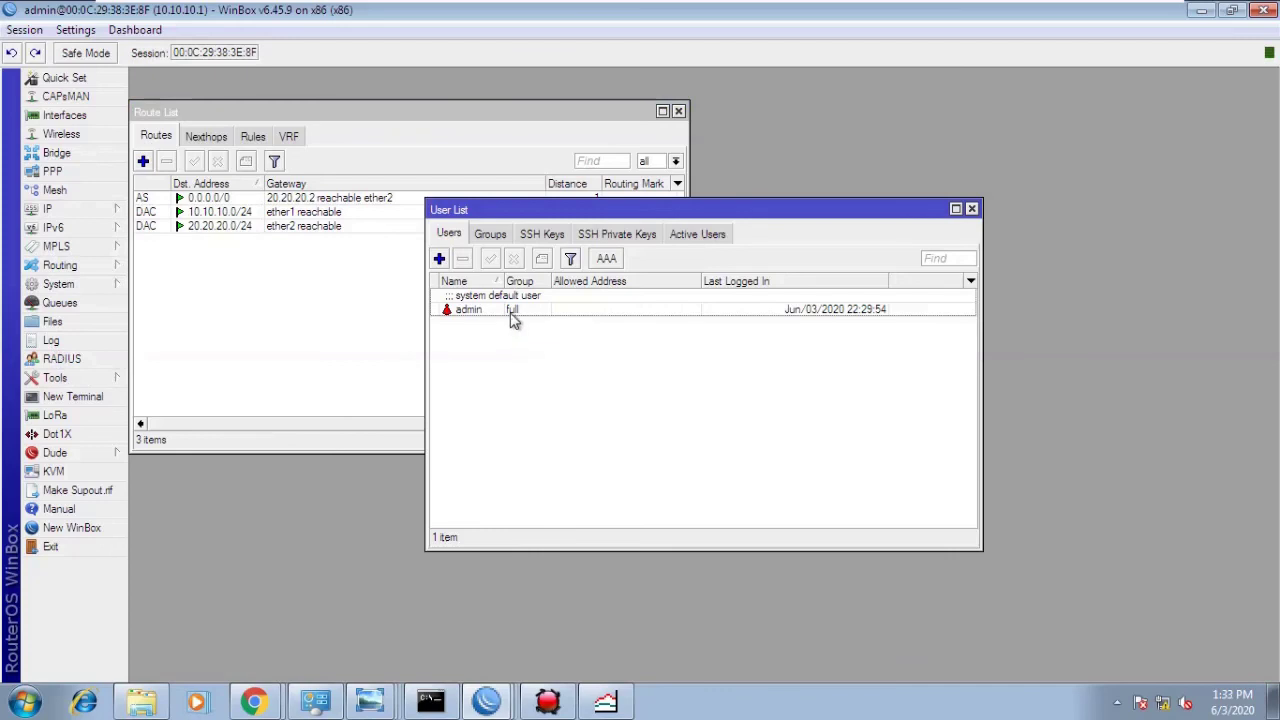
double_click(508, 312)
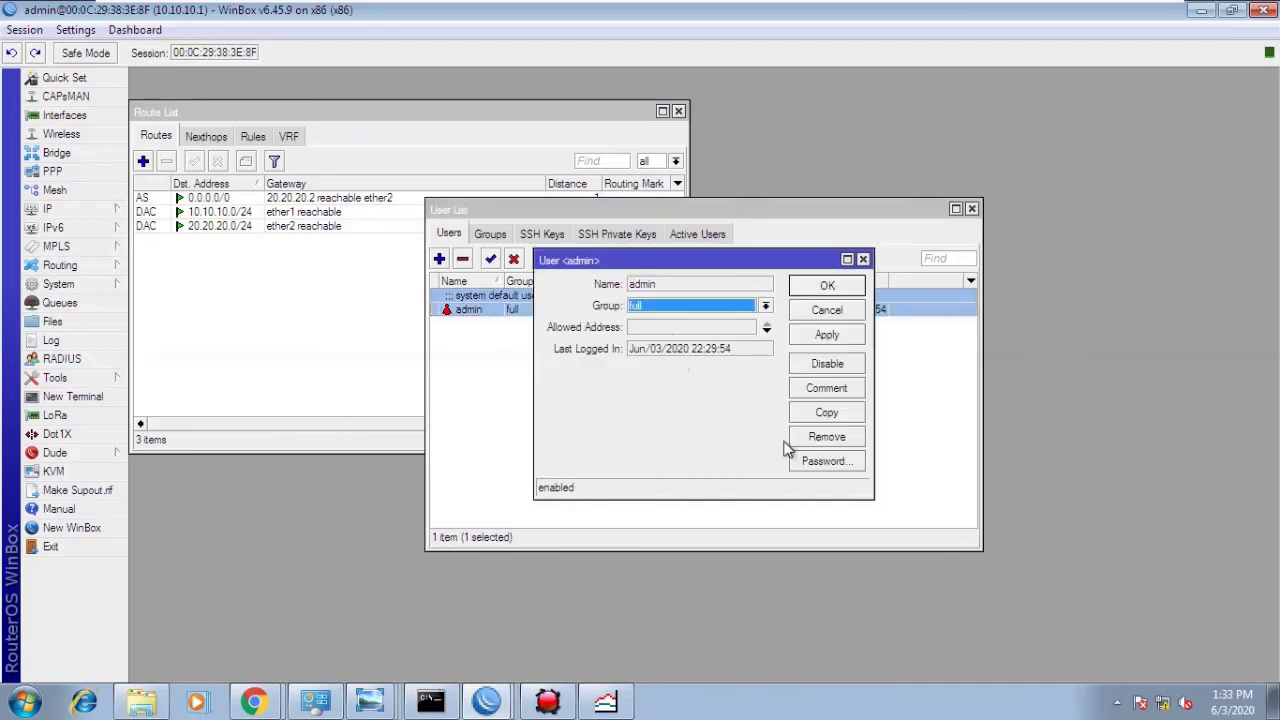
left_click(813, 465)
type("****")
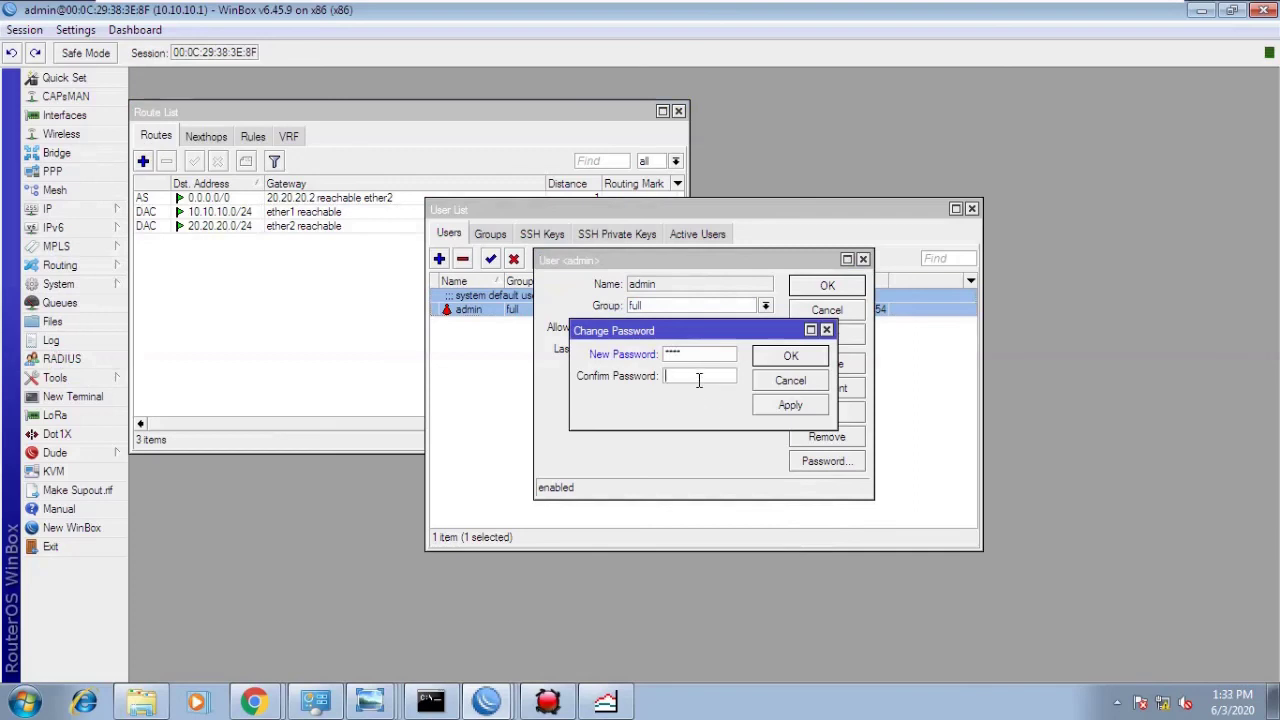
left_click(730, 376)
type("****")
left_click(785, 358)
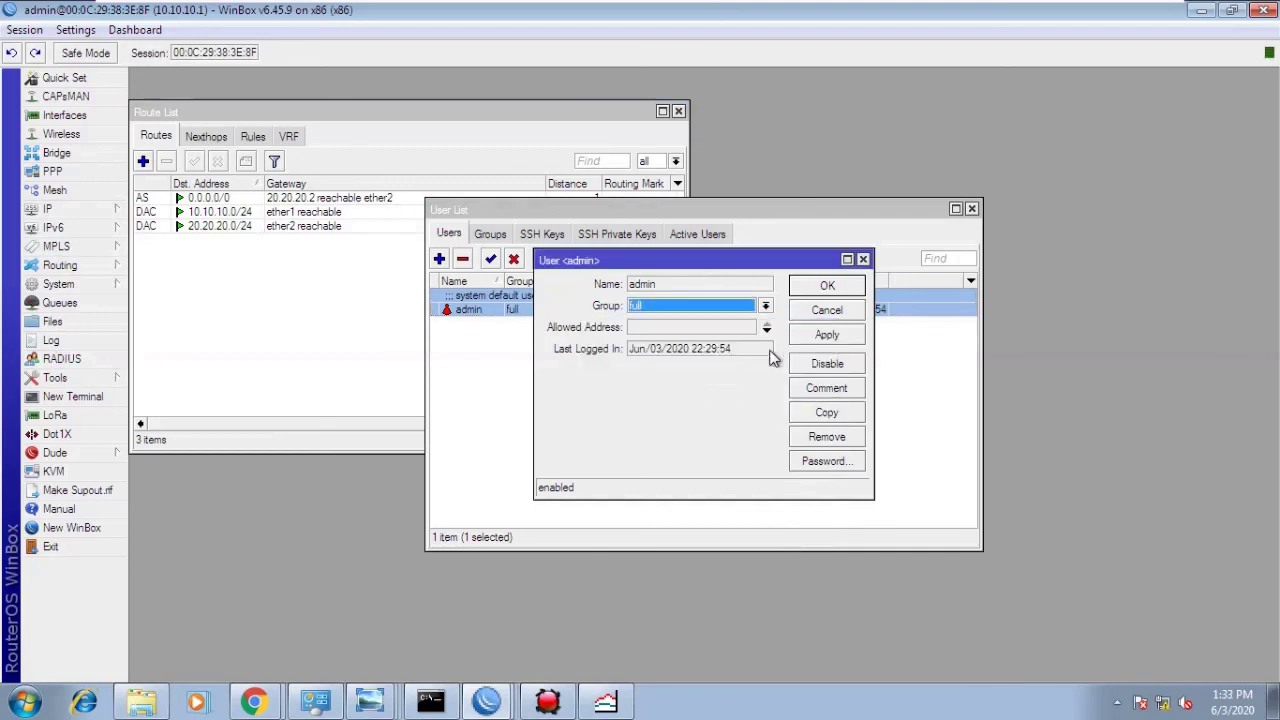
left_click(827, 285)
left_click(1200, 12)
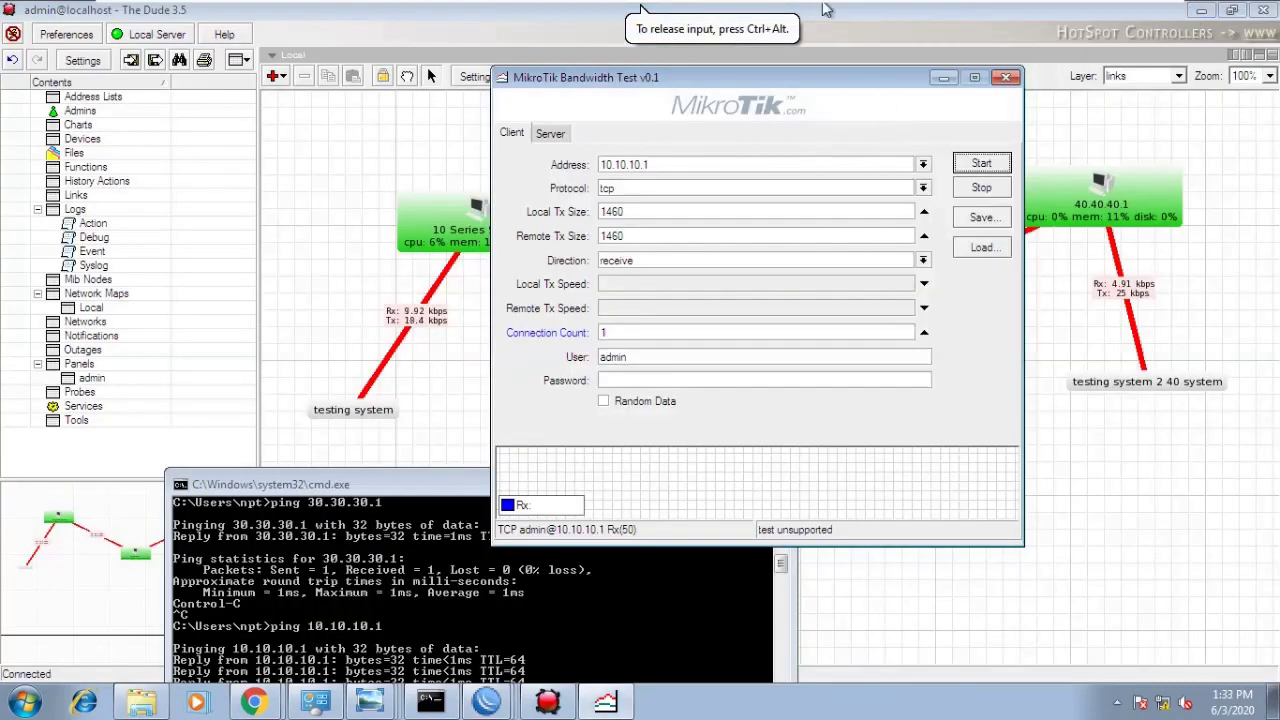
- Switch between virtual machine tabs and return to the Windows 7 10 L machine
mouse_move(643, 38)
left_click(708, 14)
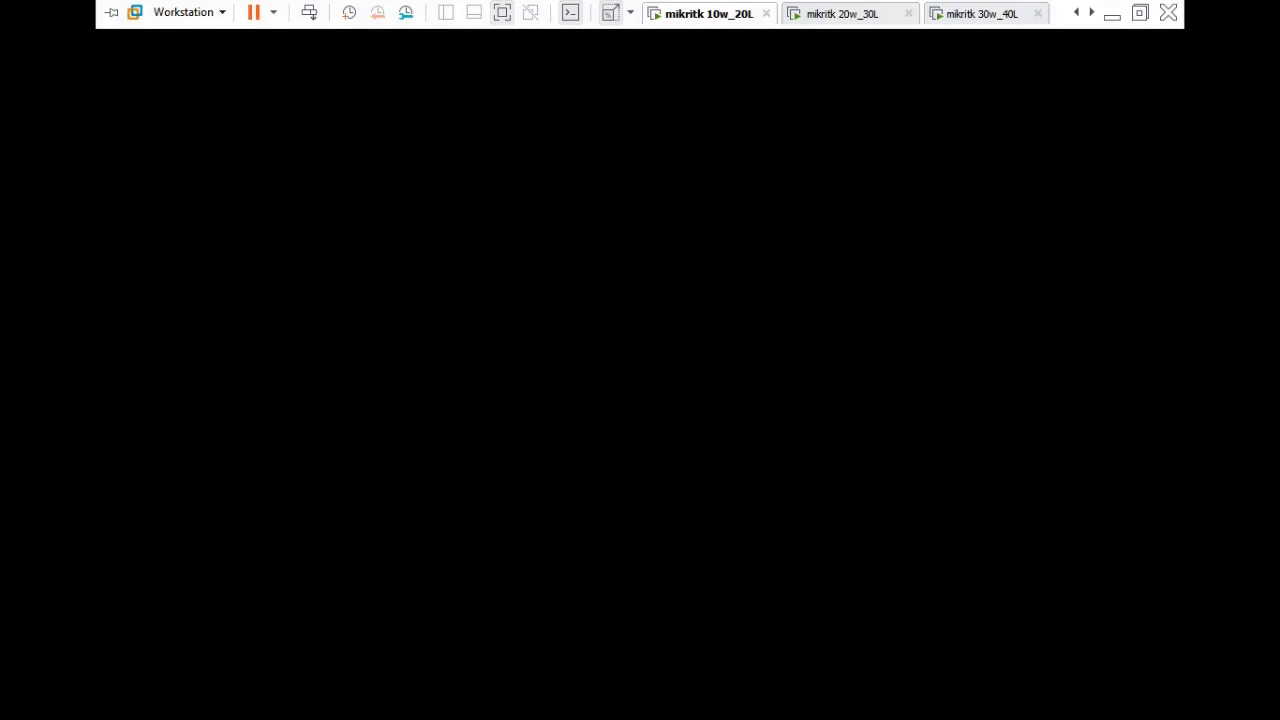
left_click(1076, 13)
left_click(702, 14)
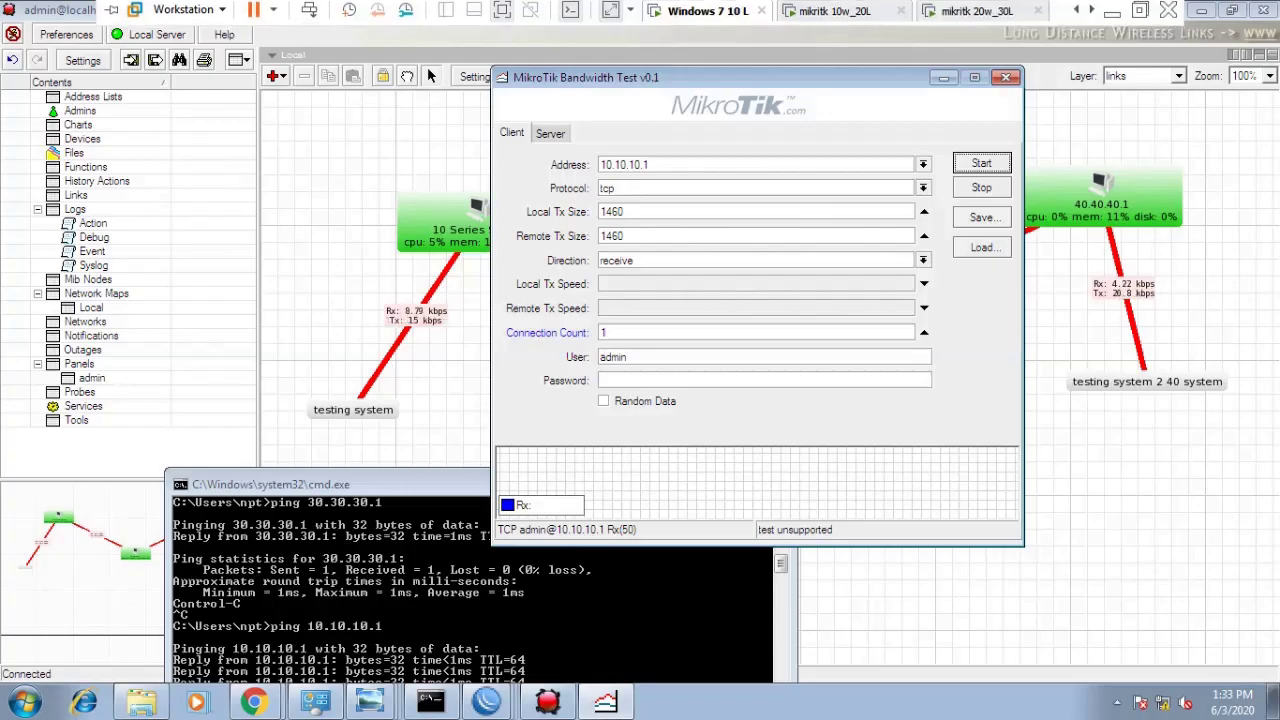
- Run the bandwidth test to 10.10.10.1 with the admin password until it receives, then stop it
left_click(968, 170)
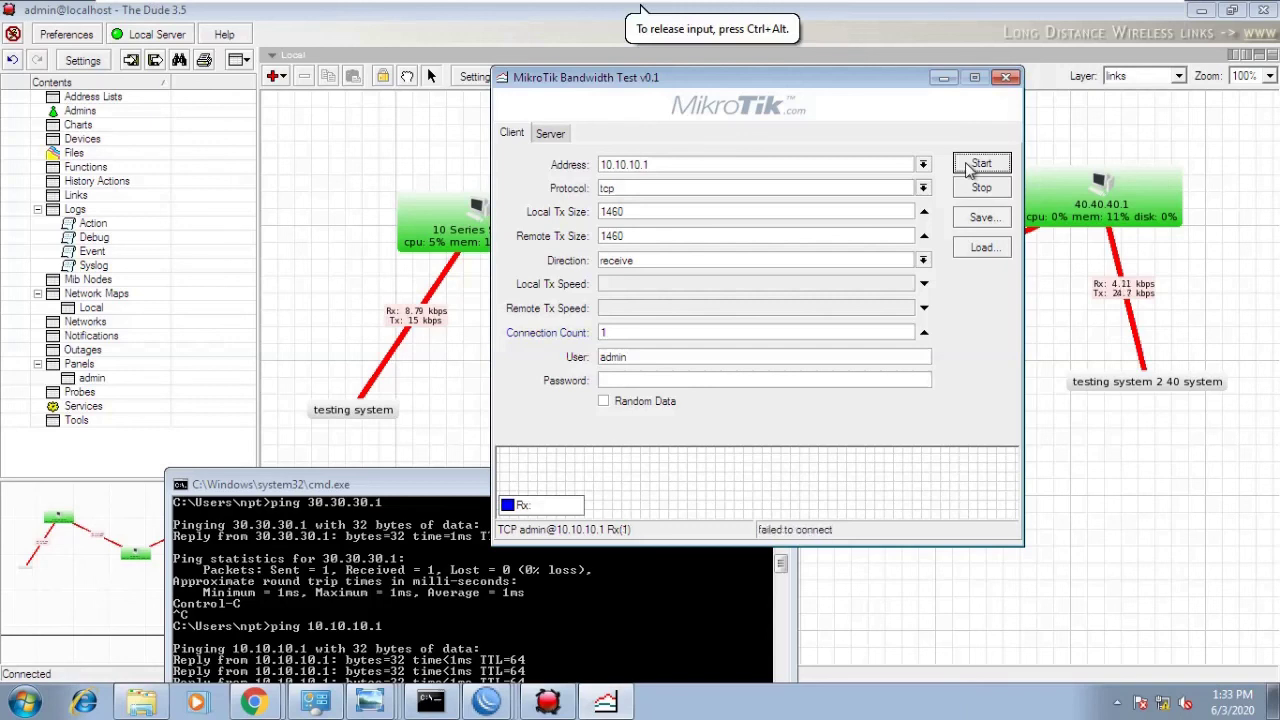
left_click(688, 381)
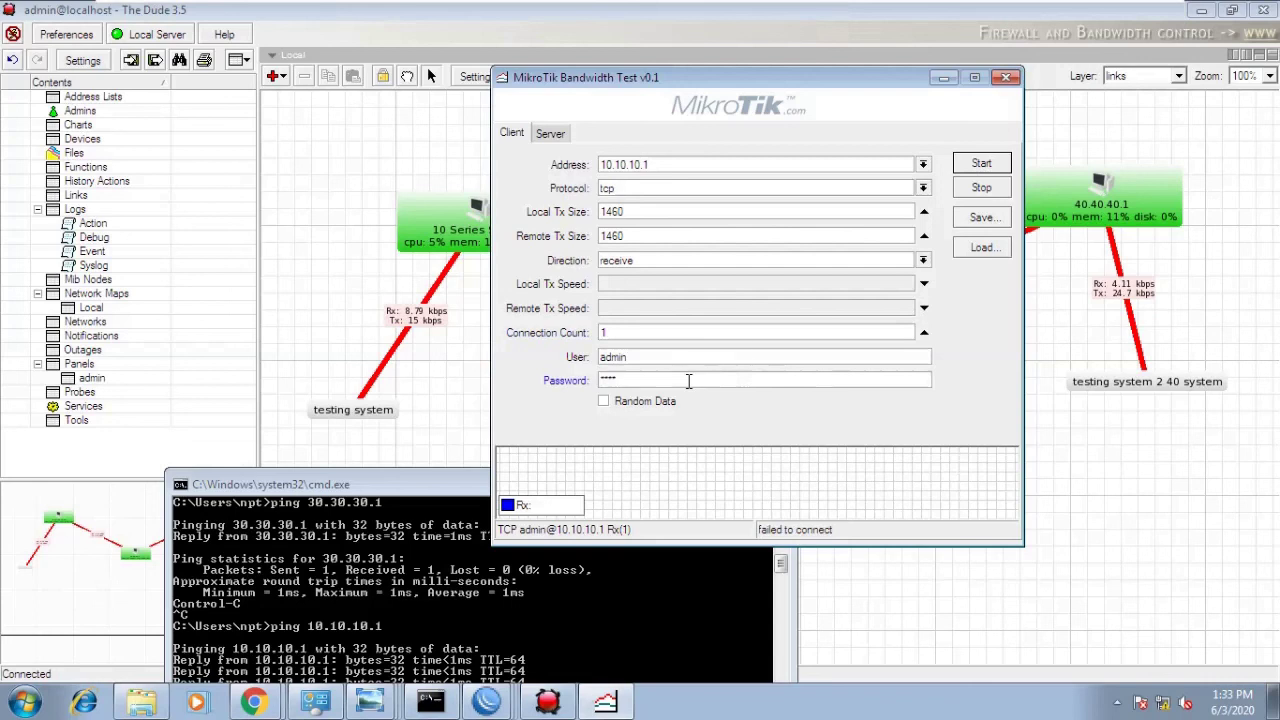
left_click(980, 168)
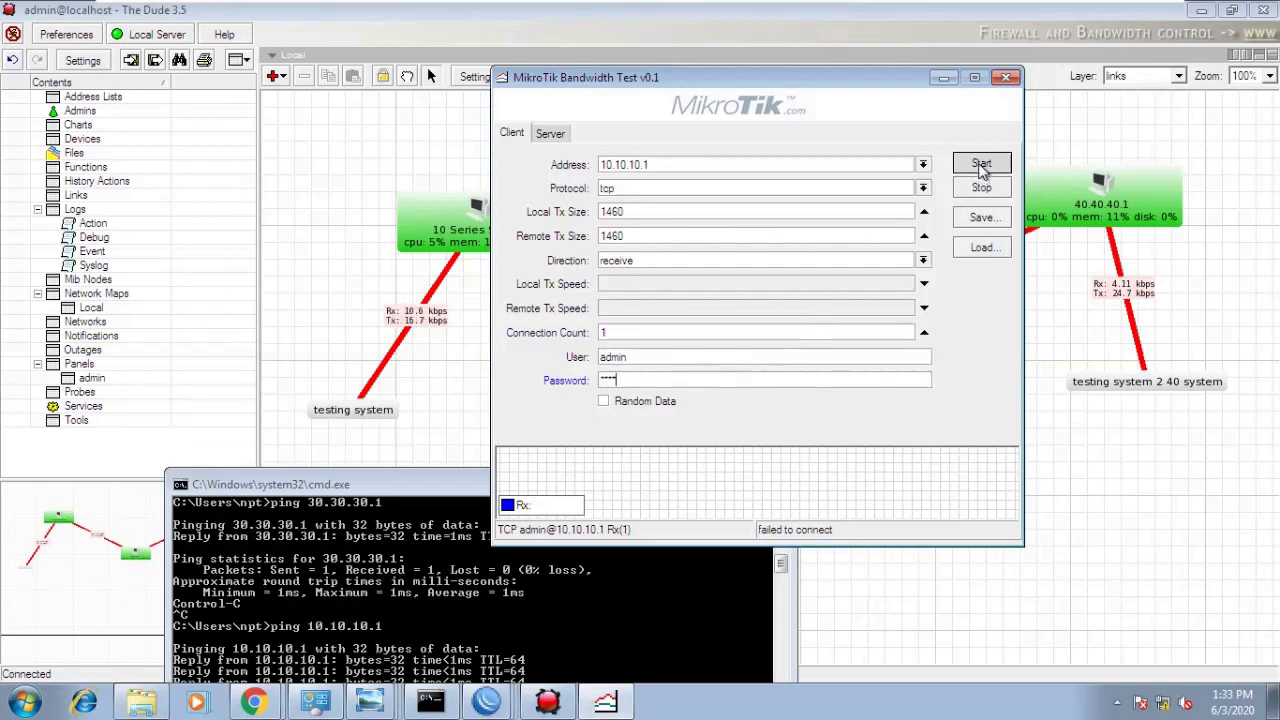
left_click(982, 168)
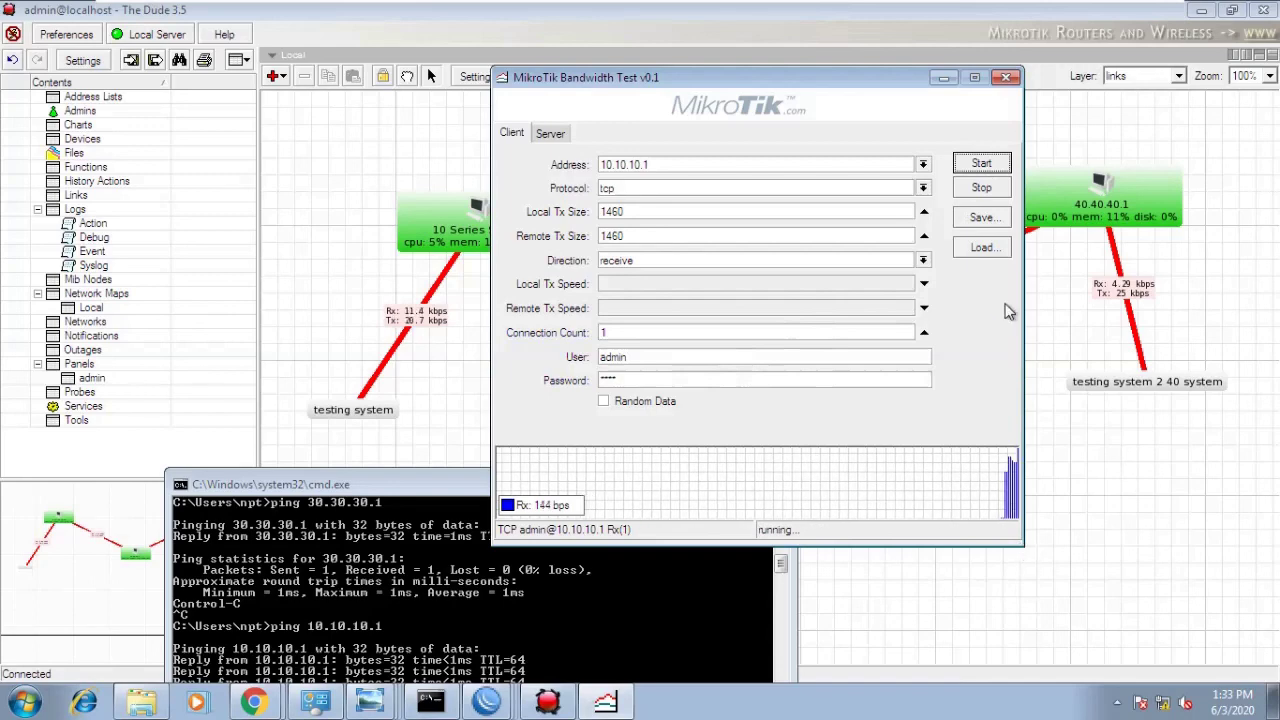
left_click(983, 190)
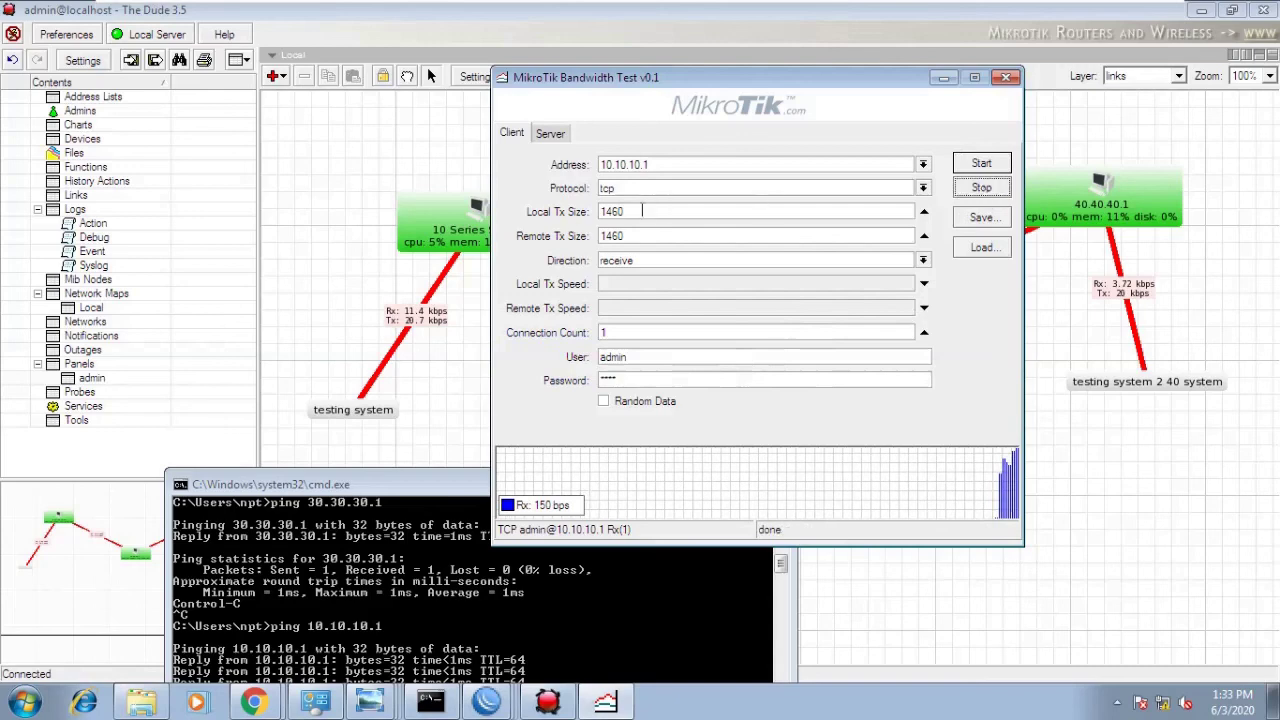
- Move the Bandwidth Test window slightly right and list the open WinBox windows
left_click(661, 164)
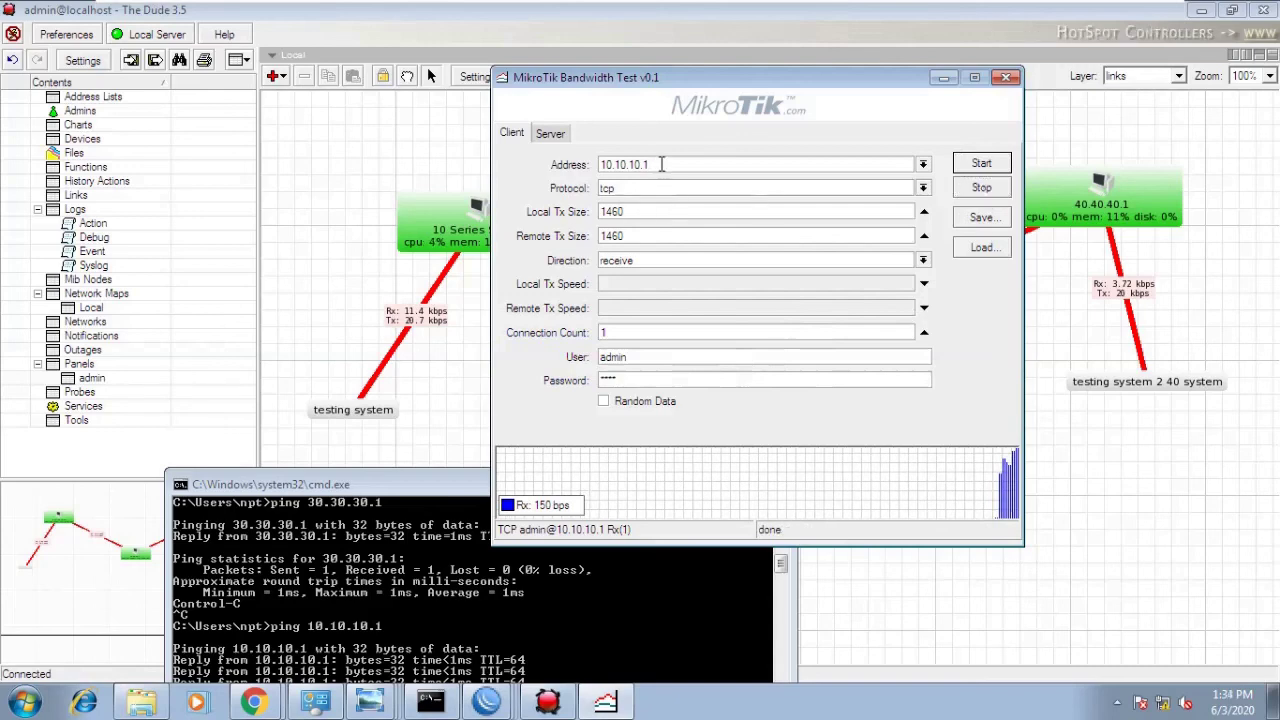
left_click_drag(658, 83, 758, 70)
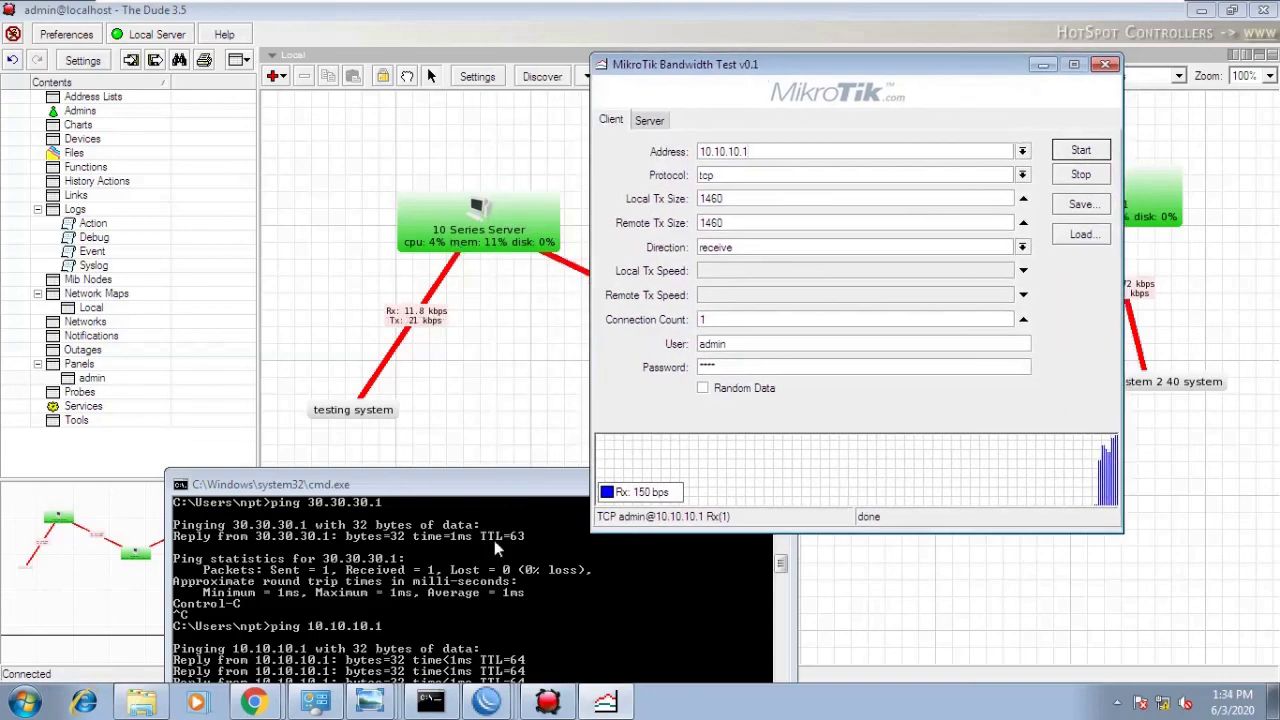
left_click(487, 700)
- Back in WinBox, open the Interfaces list and bring up ether1's properties (MTU 1500)
left_click(483, 564)
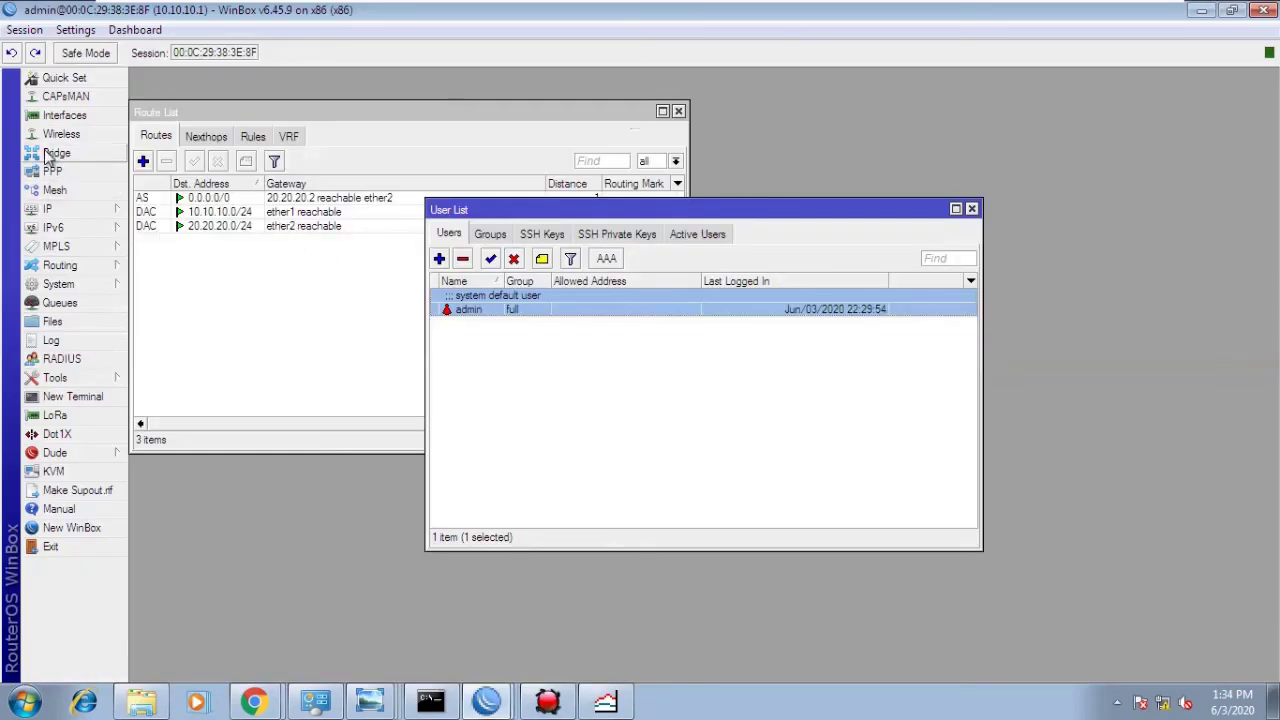
left_click(58, 115)
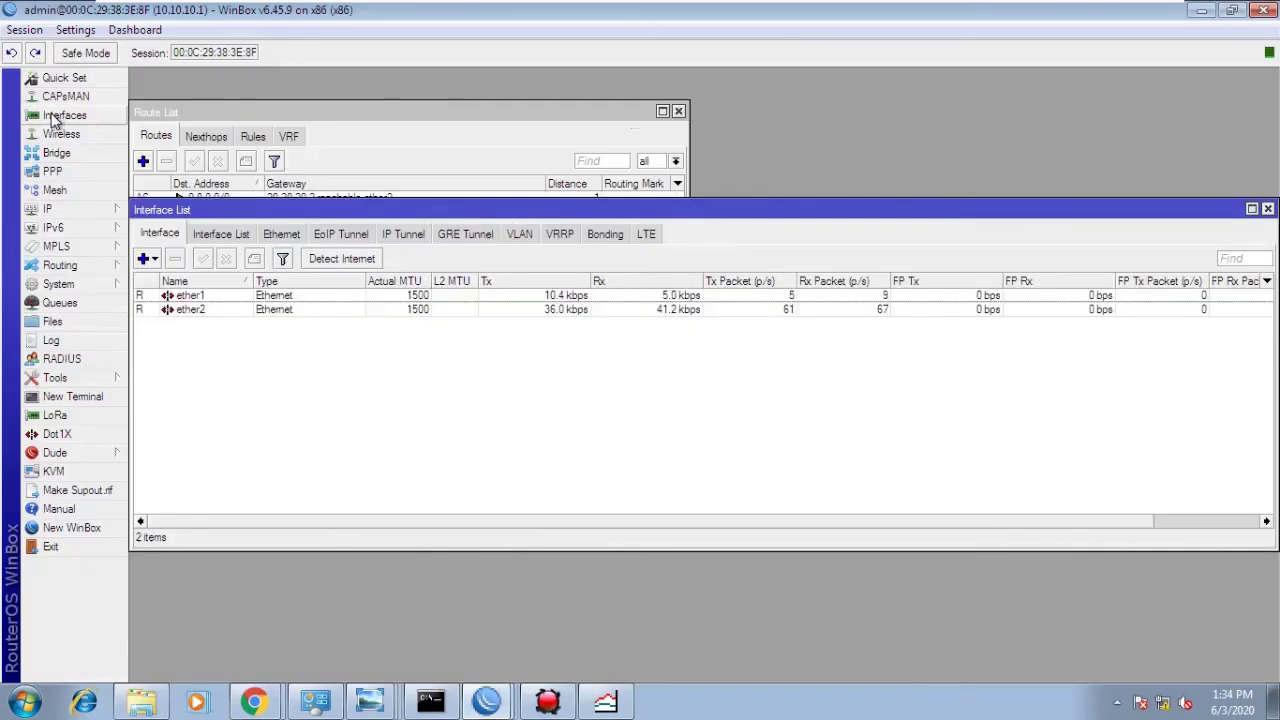
double_click(226, 298)
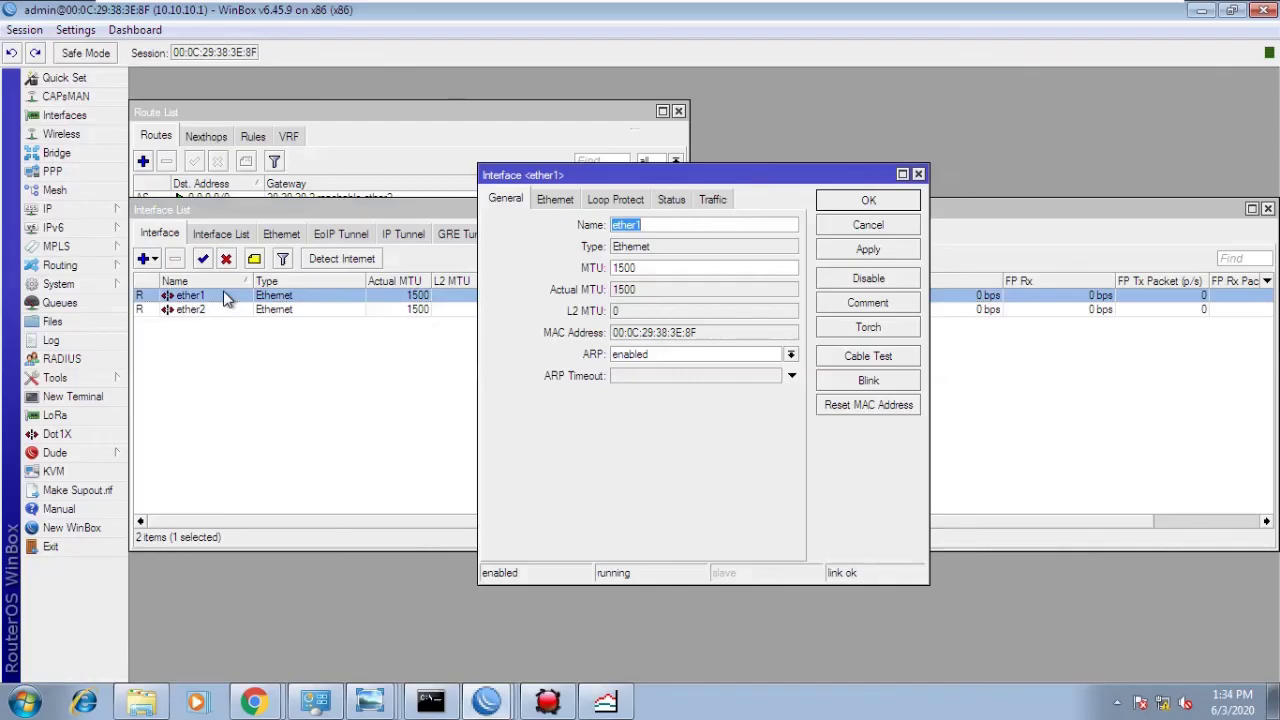